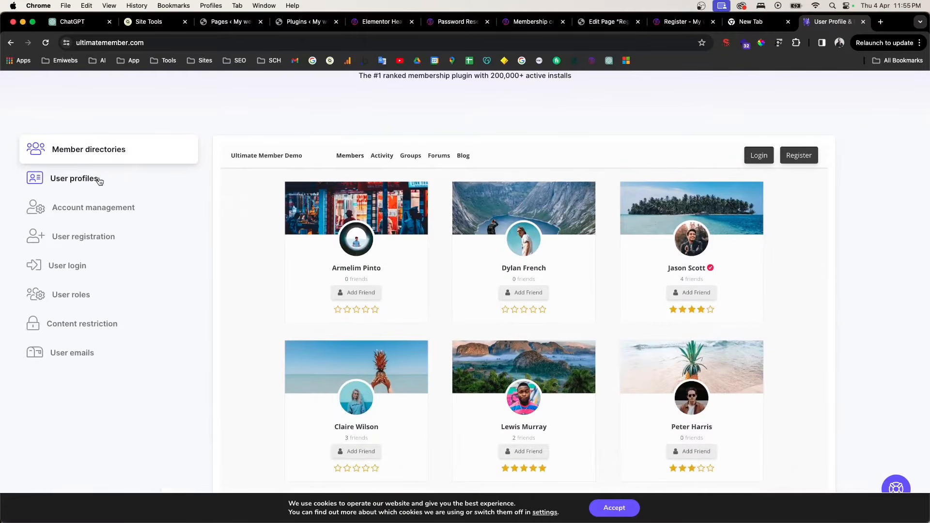
# Preview the User profiles and Account management features on the Ultimate Member website
pyautogui.click(85, 180)
pyautogui.click(87, 206)
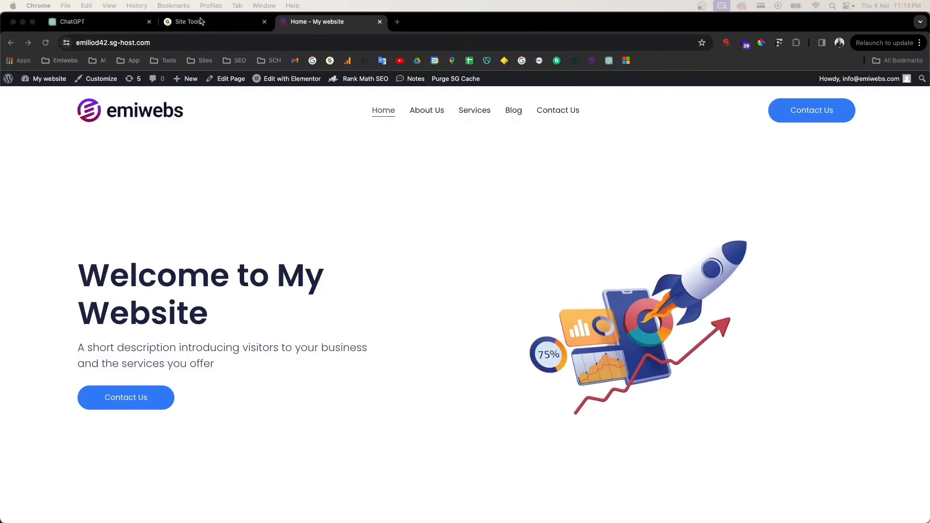
# Go to the site's WordPress admin and search for "ultimate member" among the plugins available to add
pyautogui.click(46, 82)
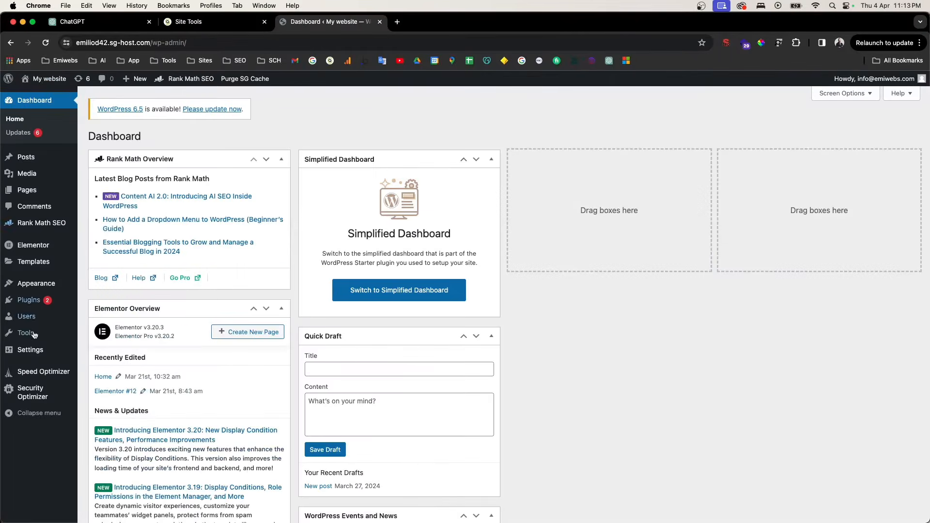
pyautogui.moveTo(39, 300)
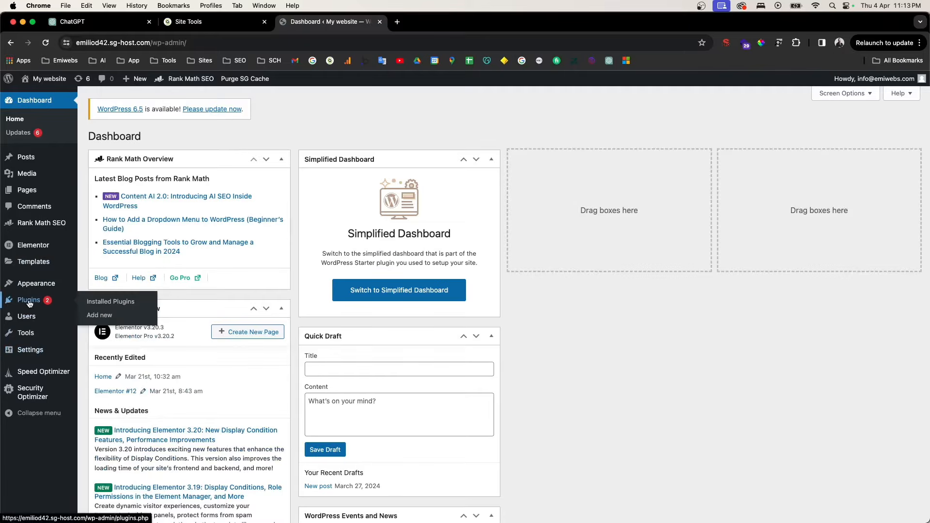
pyautogui.click(99, 316)
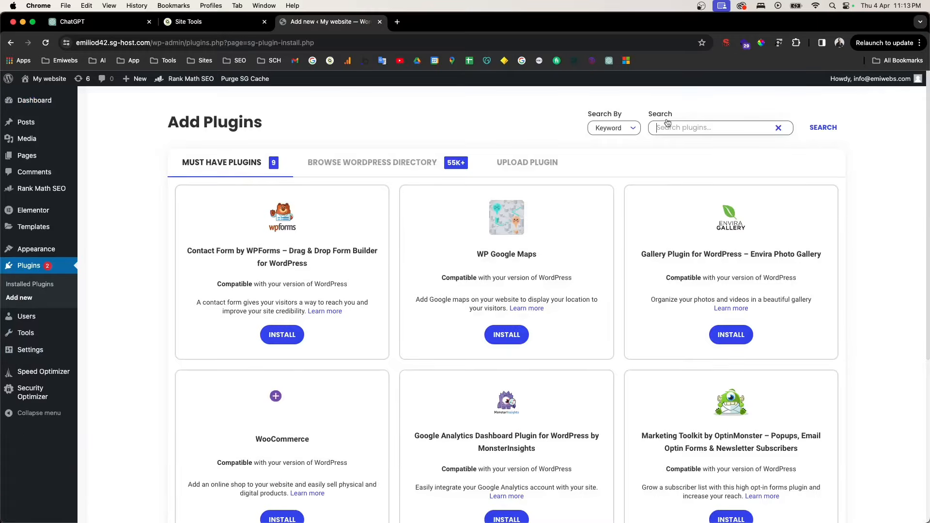
pyautogui.click(672, 126)
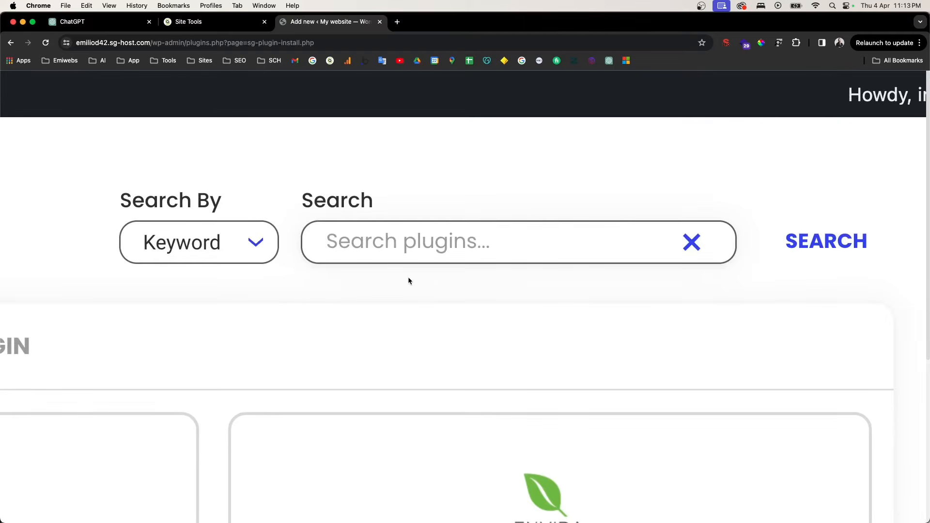
pyautogui.write('ultimate mem')
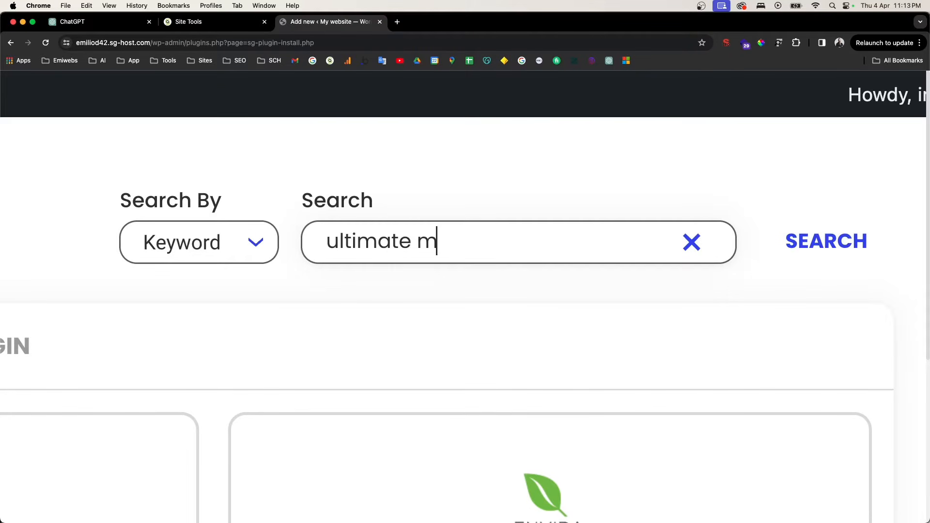
pyautogui.write('ber')
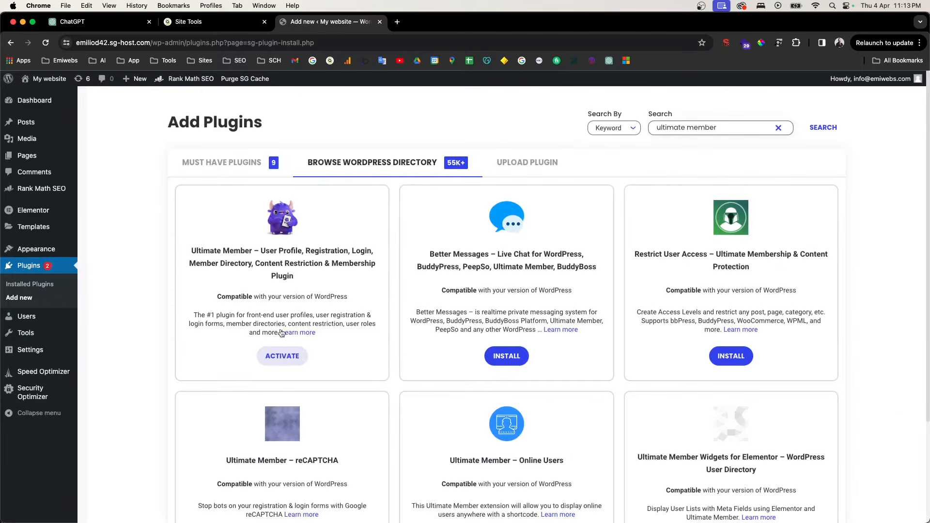
# Activate the Ultimate Member plugin for user profiles, registration and login, and reload the plugin page
pyautogui.moveTo(192, 251); pyautogui.dragTo(236, 250)
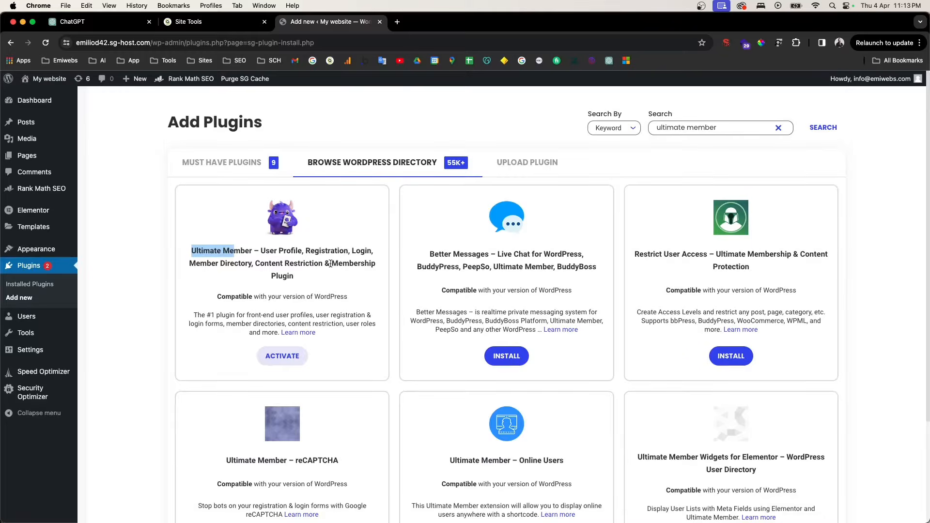
pyautogui.moveTo(193, 316); pyautogui.dragTo(304, 316)
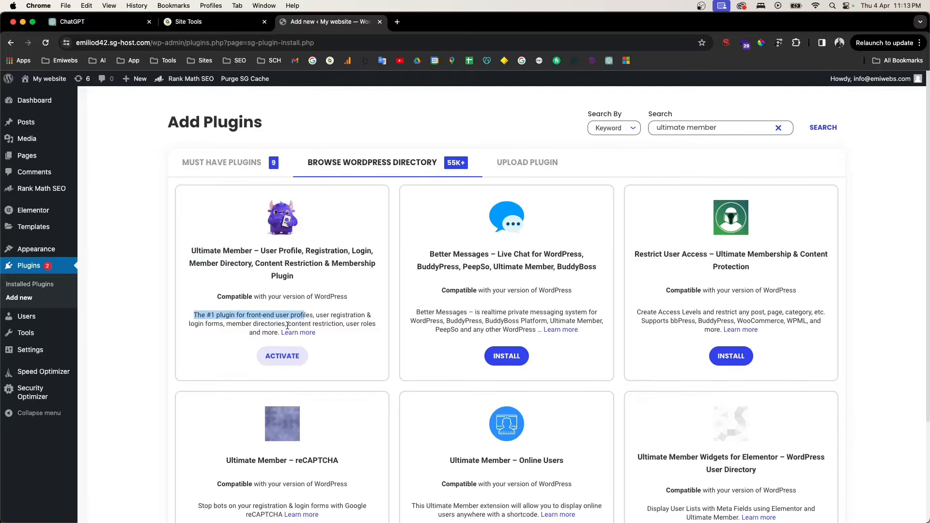
pyautogui.click(284, 363)
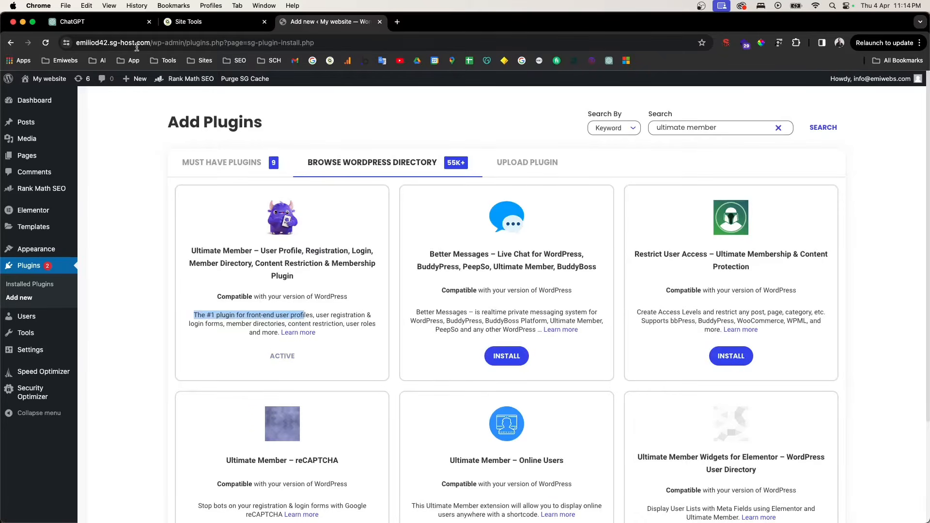
pyautogui.click(46, 44)
# Open the Ultimate Member plugin's dashboard
pyautogui.moveTo(37, 193)
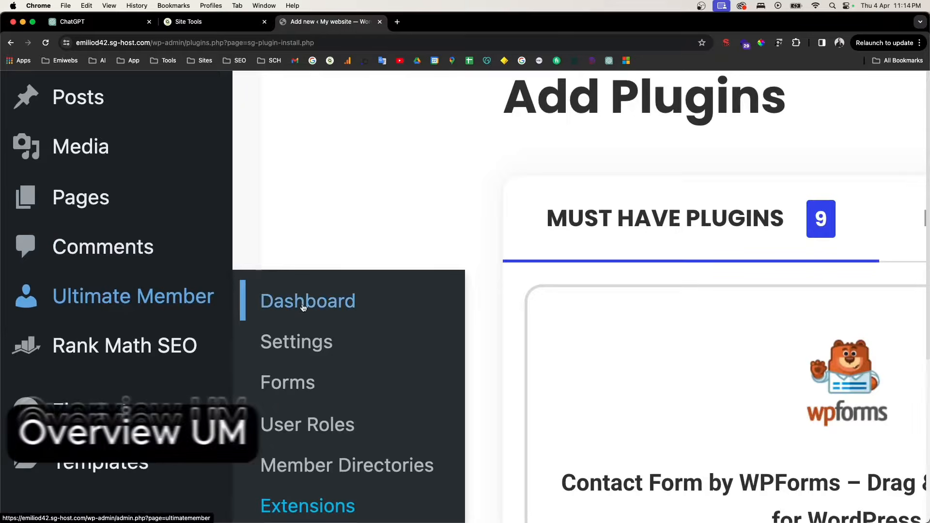
pyautogui.scroll(-1, 305, 307)
pyautogui.scroll(-1, 308, 308)
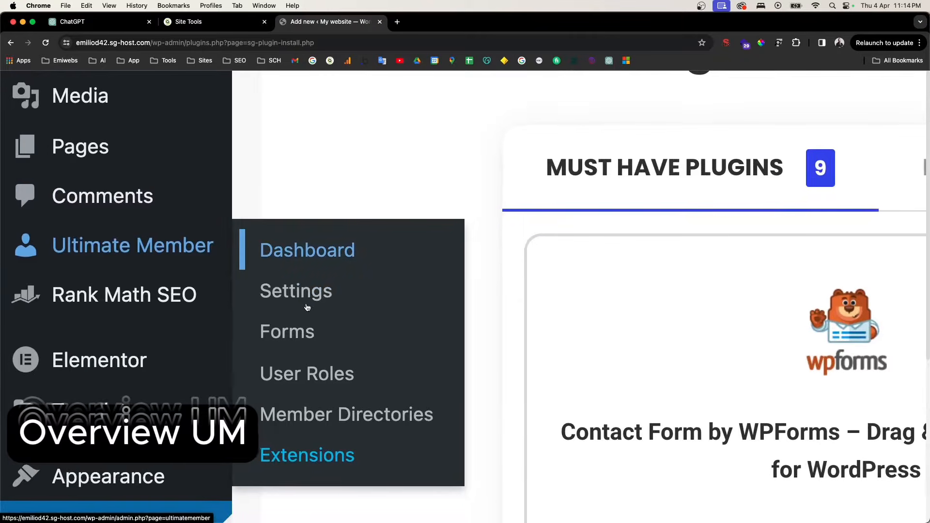
pyautogui.click(313, 269)
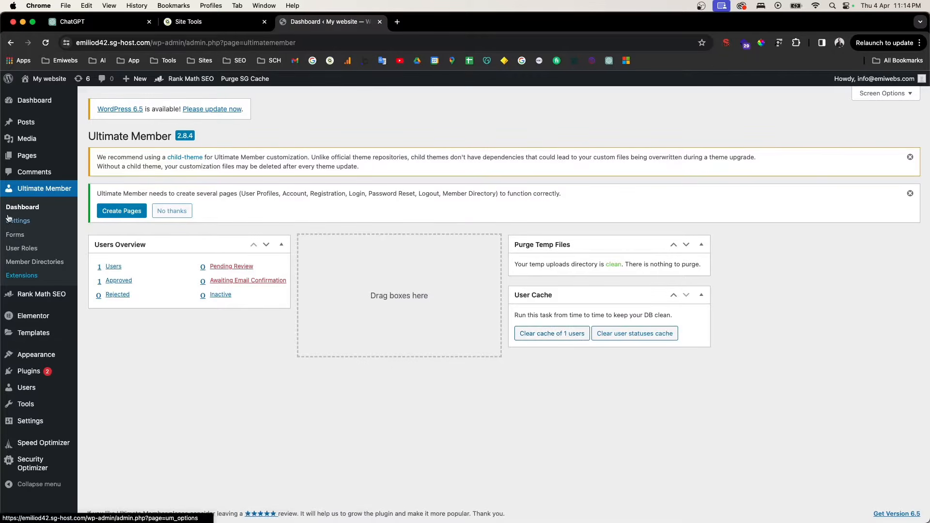
# Review the Ultimate Member settings sections from General through Access, Emails, Appearance, Advanced and System info, and return to General
pyautogui.click(27, 226)
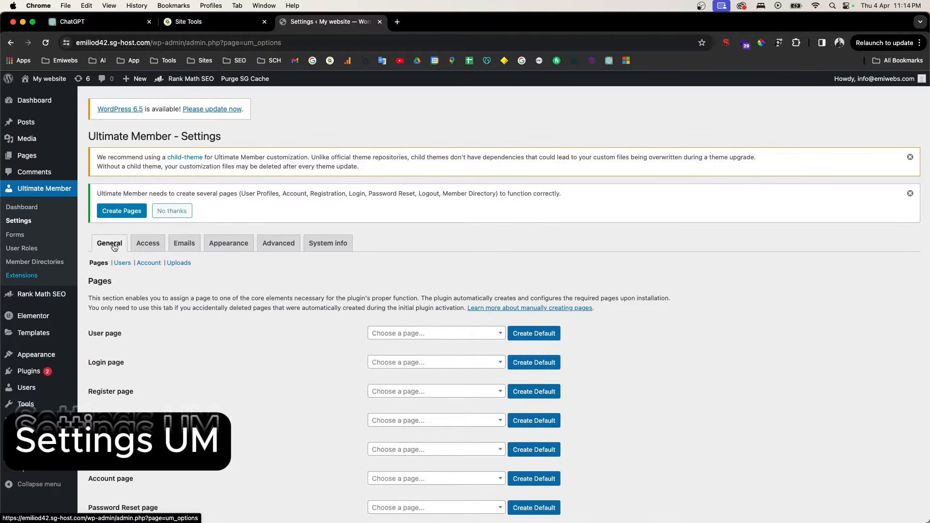
pyautogui.scroll(-1, 116, 247)
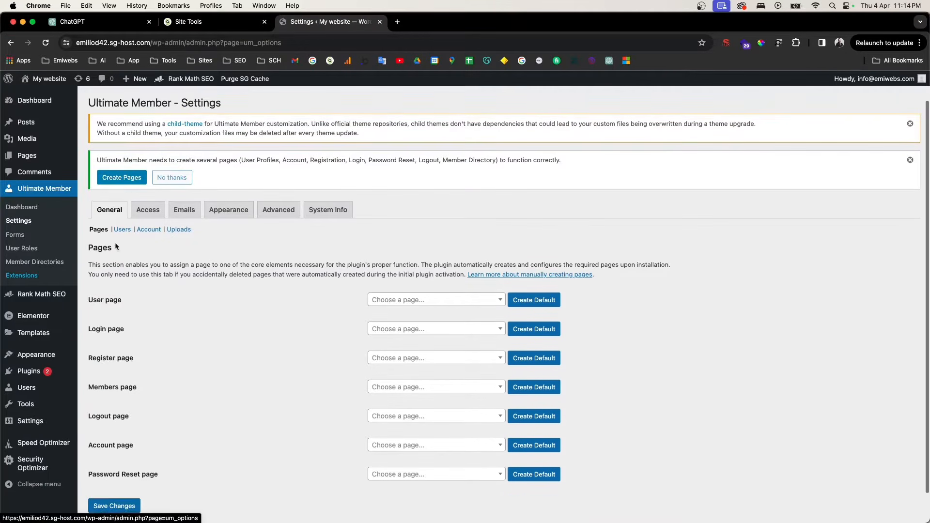
pyautogui.click(143, 213)
pyautogui.click(186, 248)
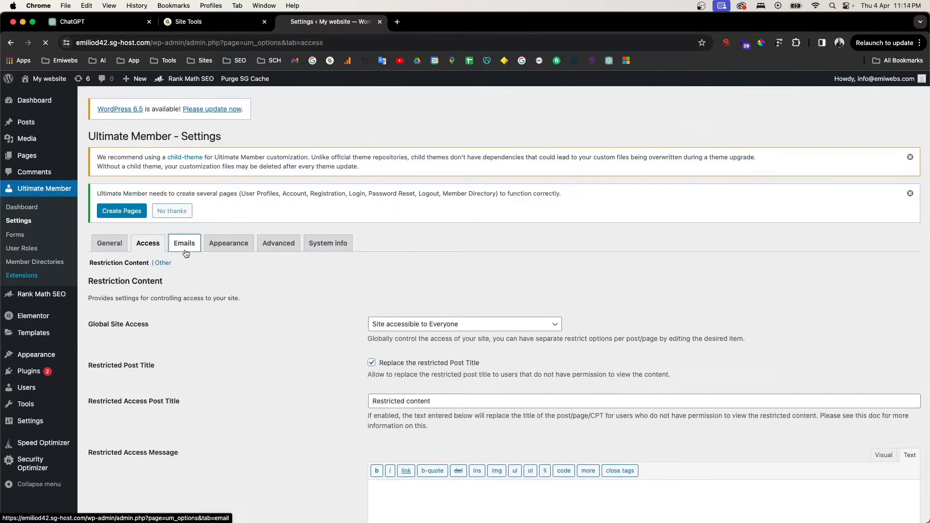
pyautogui.scroll(-1, 193, 250)
pyautogui.click(225, 222)
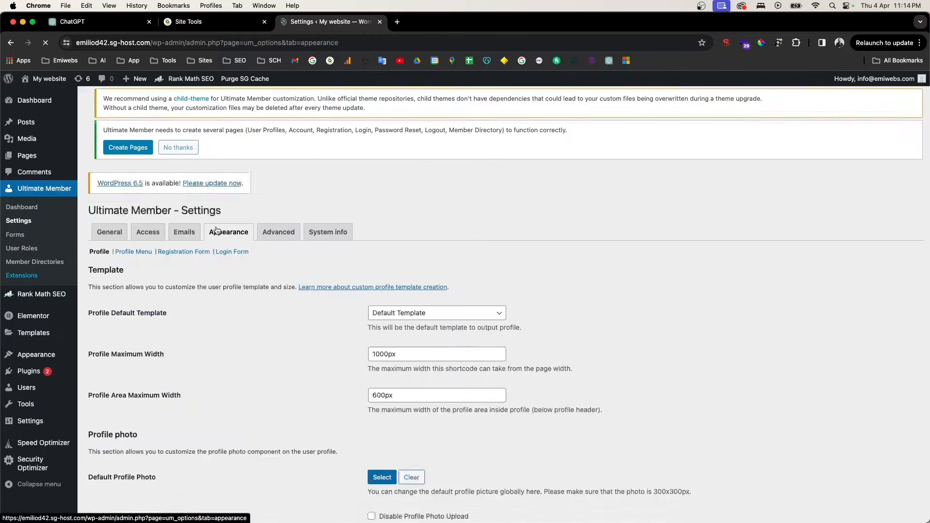
pyautogui.click(269, 244)
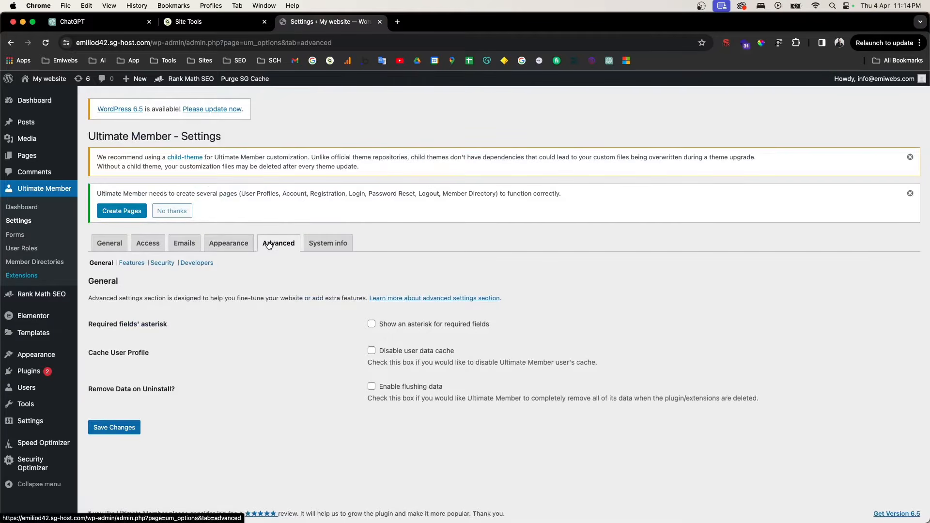
pyautogui.click(322, 247)
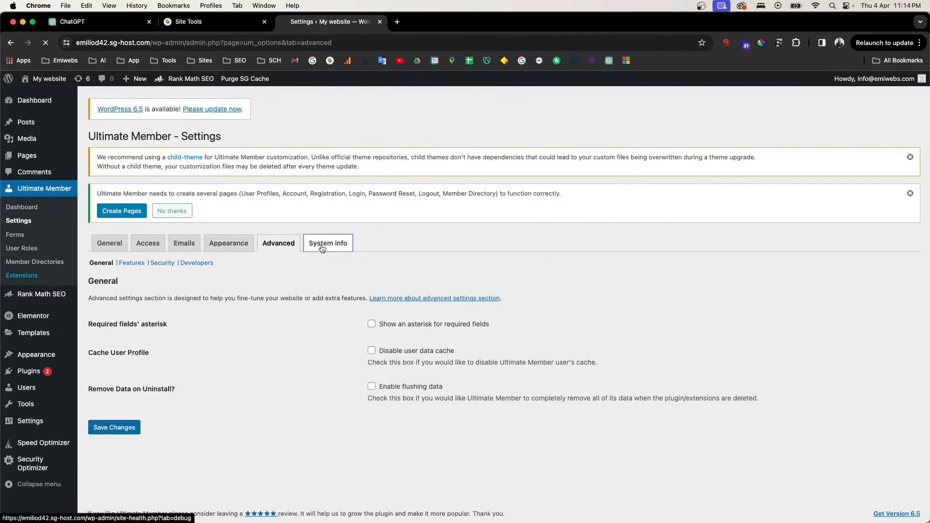
pyautogui.click(113, 247)
pyautogui.scroll(-2, 170, 293)
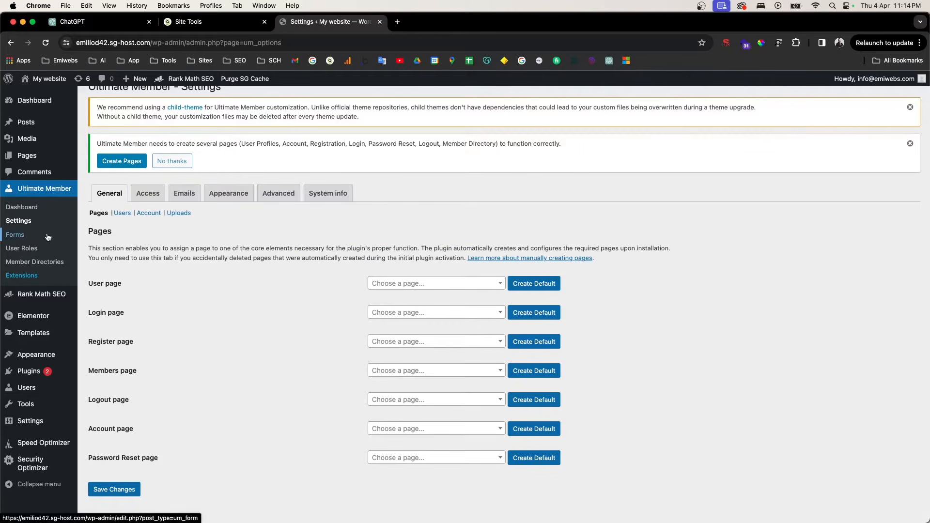
# Look through Ultimate Member's forms, user roles and member directories
pyautogui.click(21, 241)
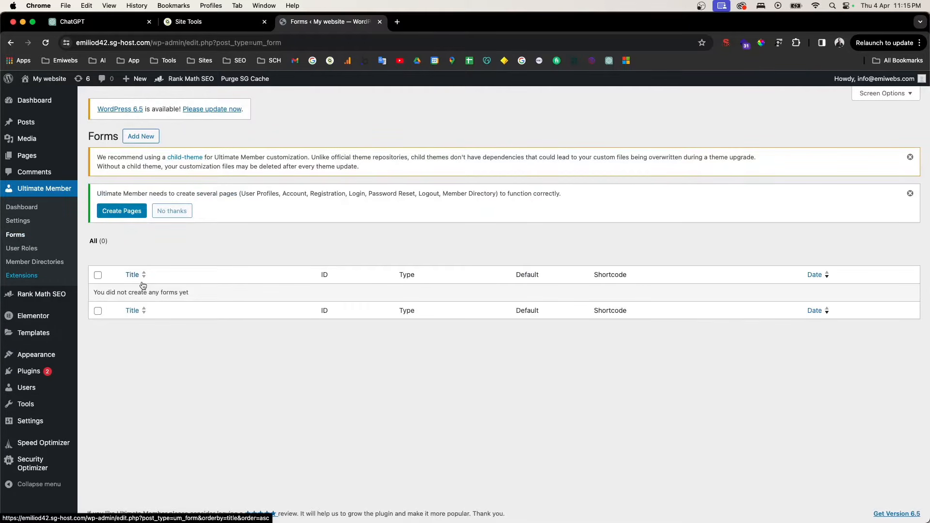
pyautogui.click(18, 250)
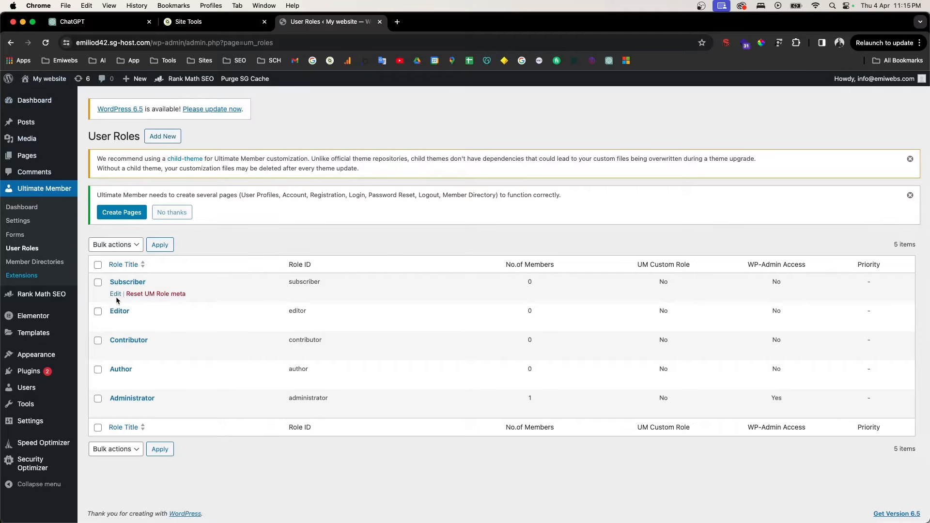
pyautogui.click(36, 264)
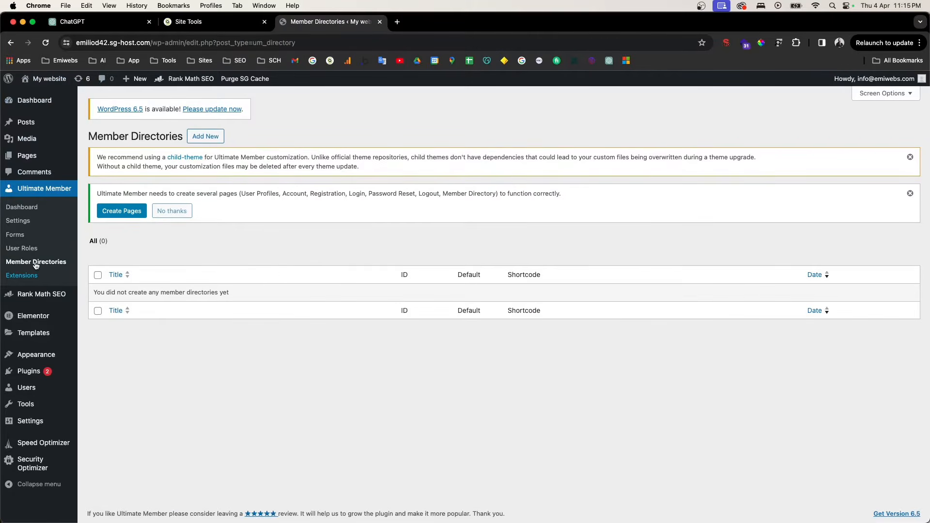
# Open a new member directory and examine its general, sorting, profile card, search and pagination options
pyautogui.click(212, 137)
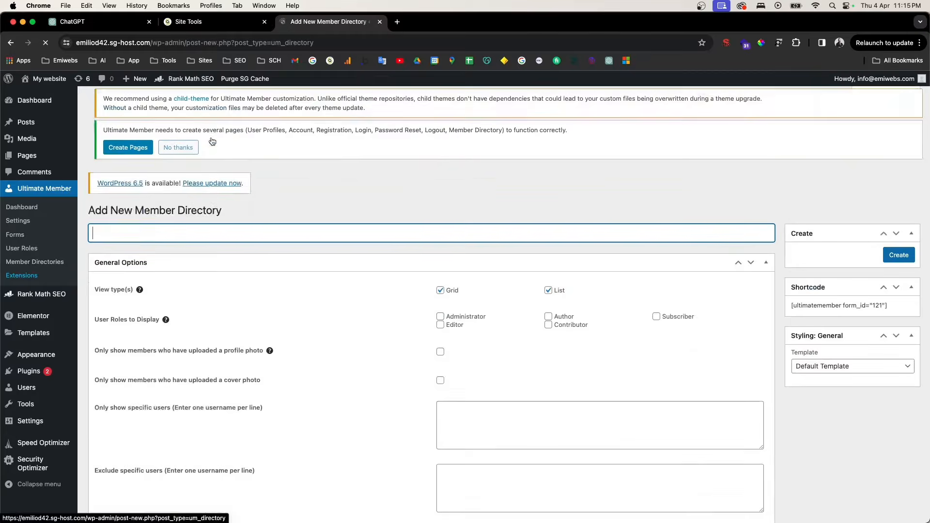
pyautogui.scroll(-3, 122, 286)
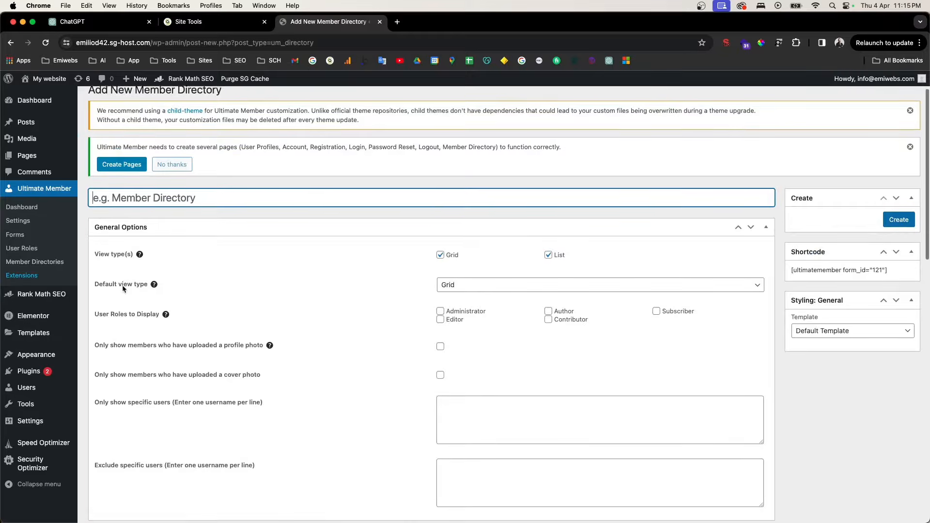
pyautogui.scroll(-8, 121, 289)
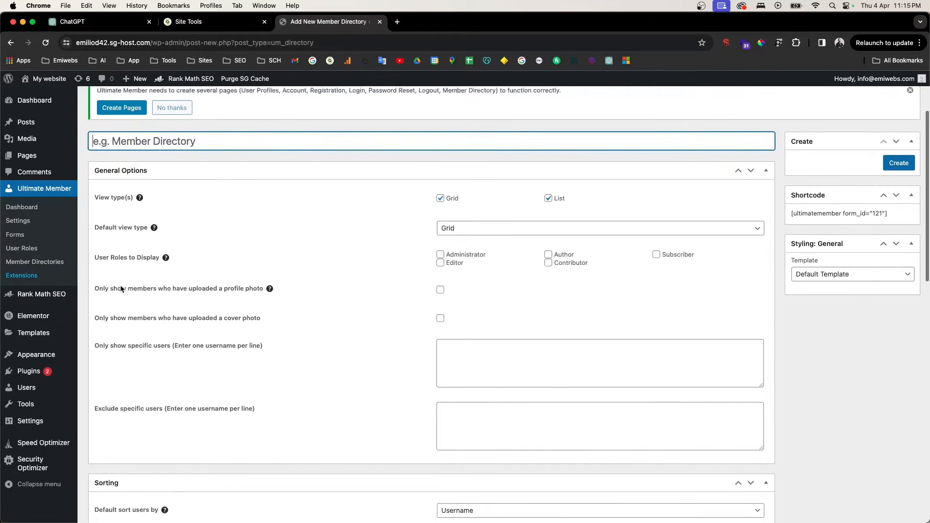
pyautogui.scroll(-15, 121, 290)
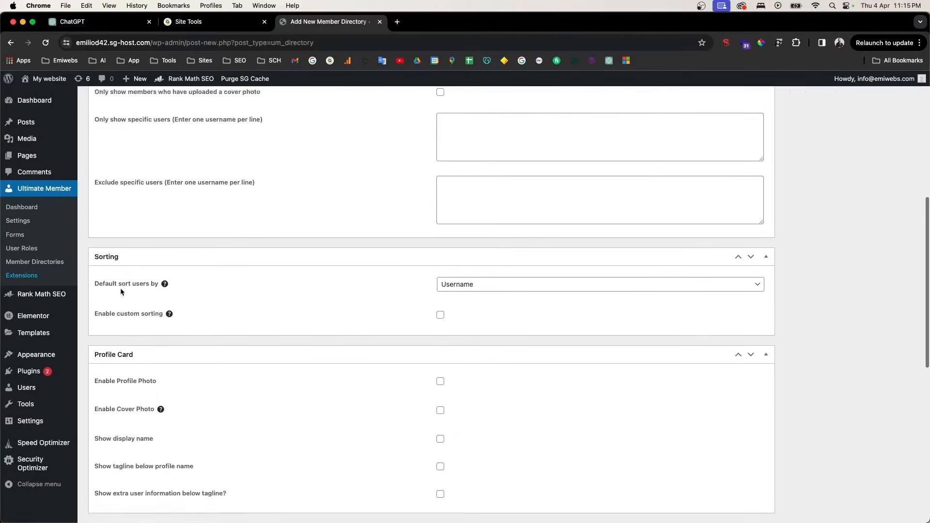
pyautogui.scroll(-5, 120, 291)
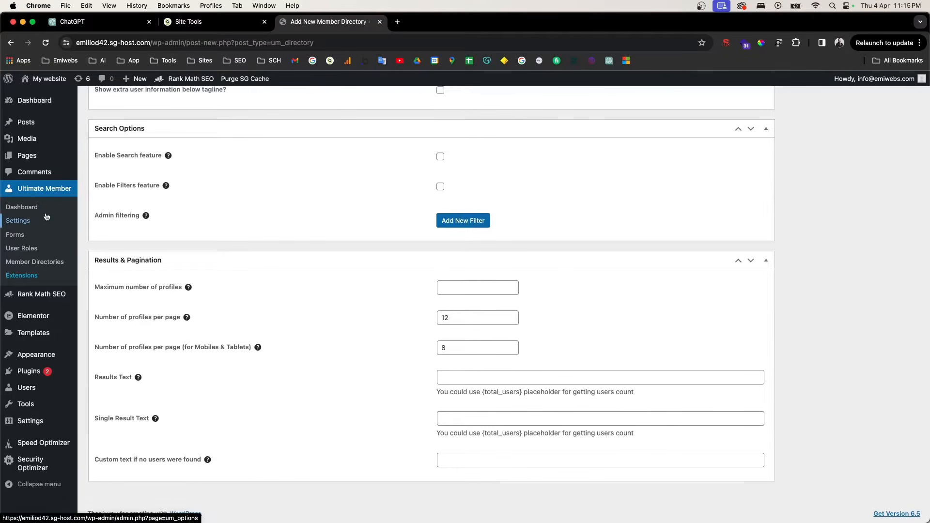
# Return to the Ultimate Member settings and dismiss the child-theme recommendation notice
pyautogui.click(28, 223)
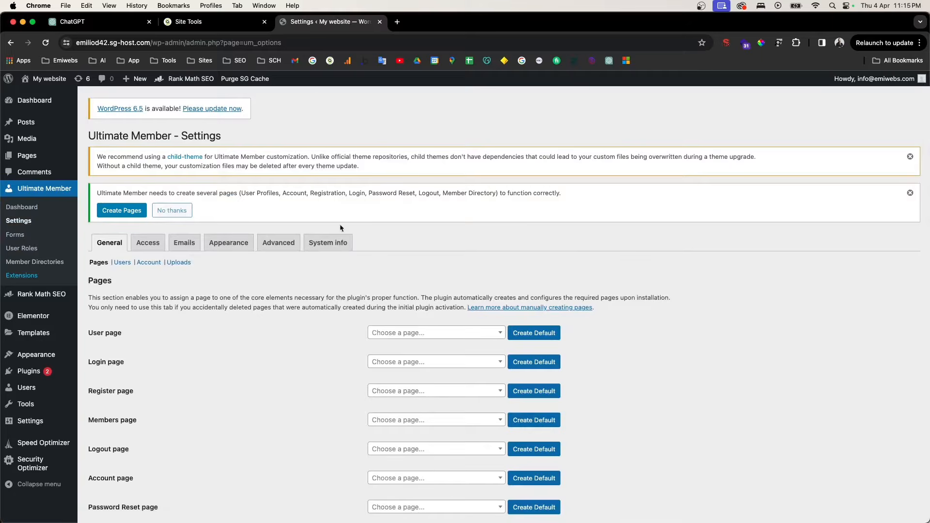
pyautogui.click(910, 157)
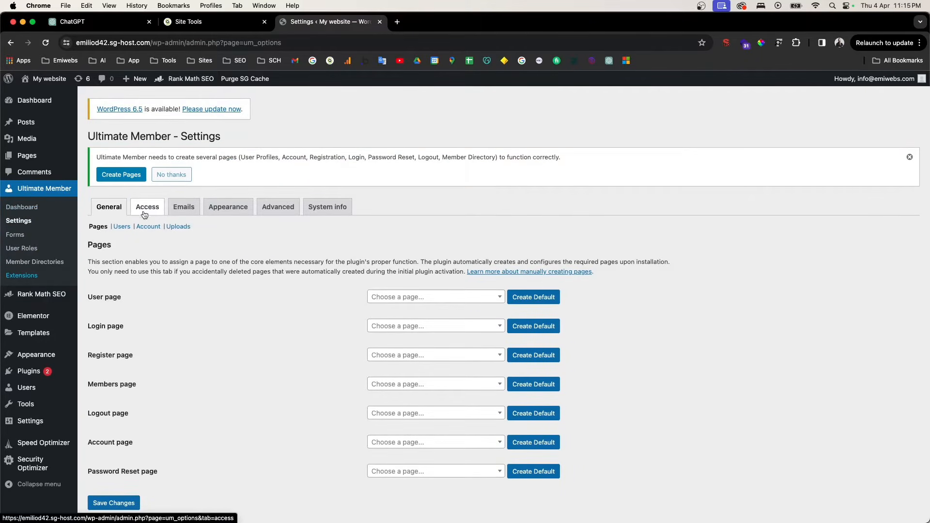
pyautogui.scroll(-1, 186, 249)
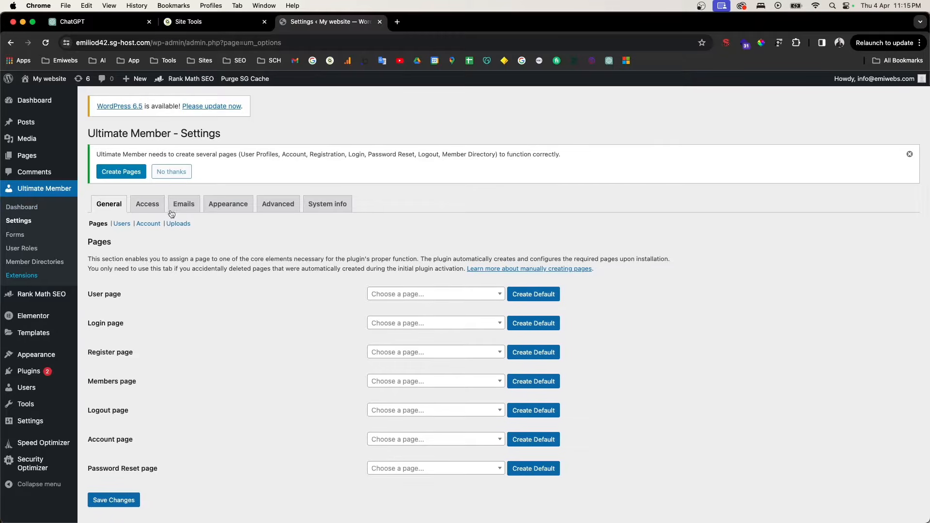
pyautogui.scroll(1, 145, 172)
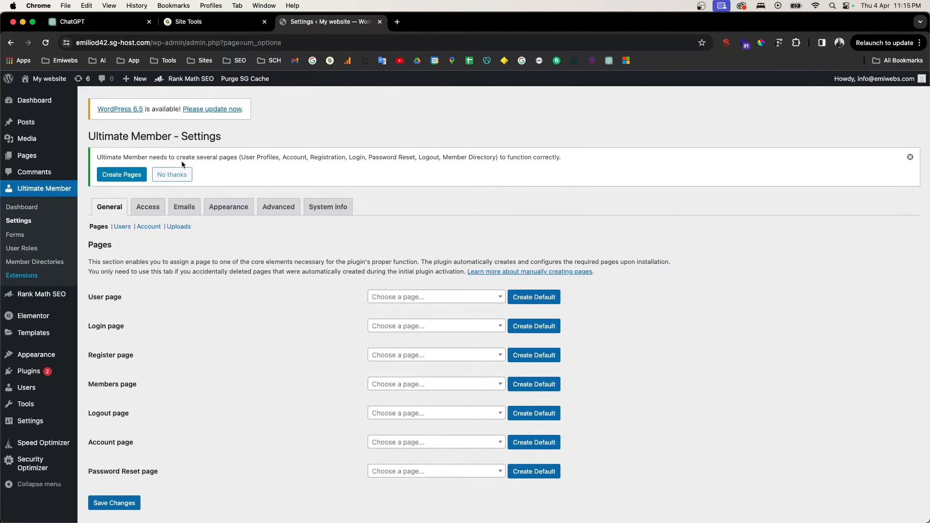
# Generate all the pages Ultimate Member needs: User, Login, Register, Members, Logout, Account and Password Reset
pyautogui.scroll(-2, 181, 164)
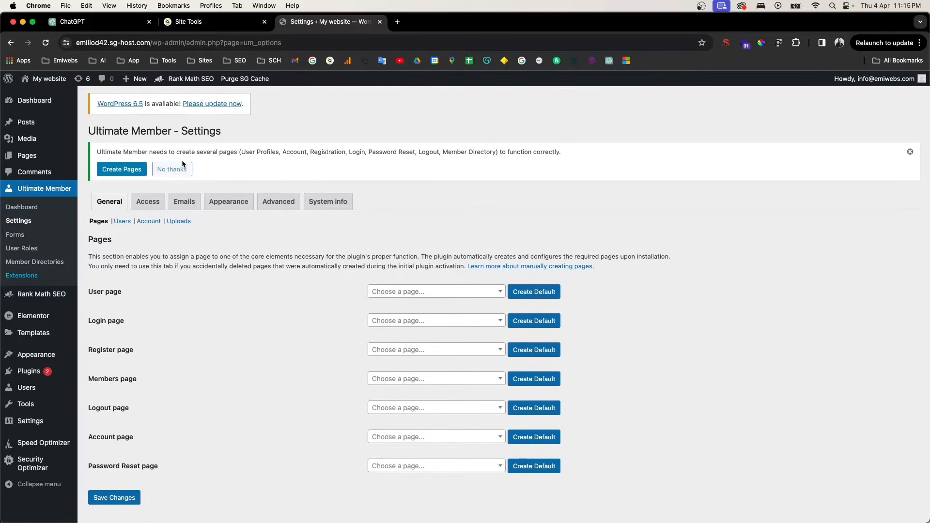
pyautogui.moveTo(43, 159)
pyautogui.click(120, 172)
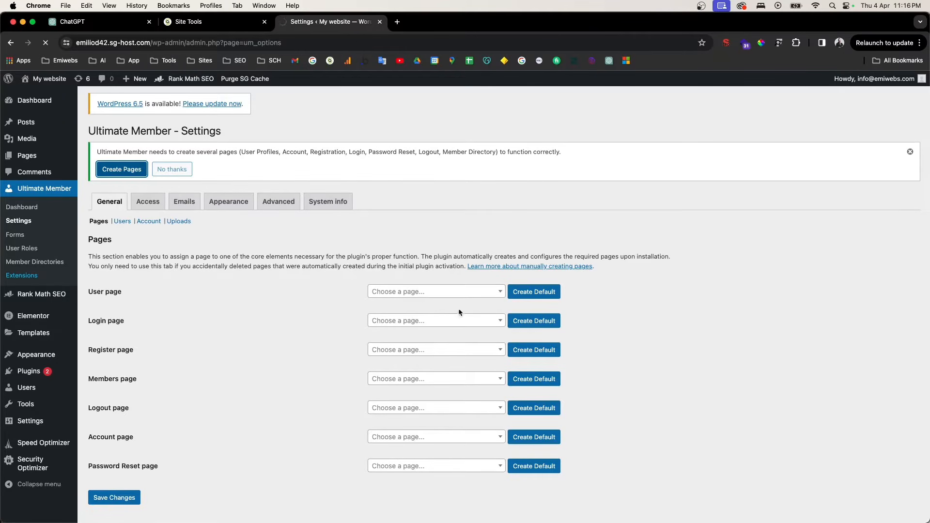
pyautogui.scroll(-1, 423, 399)
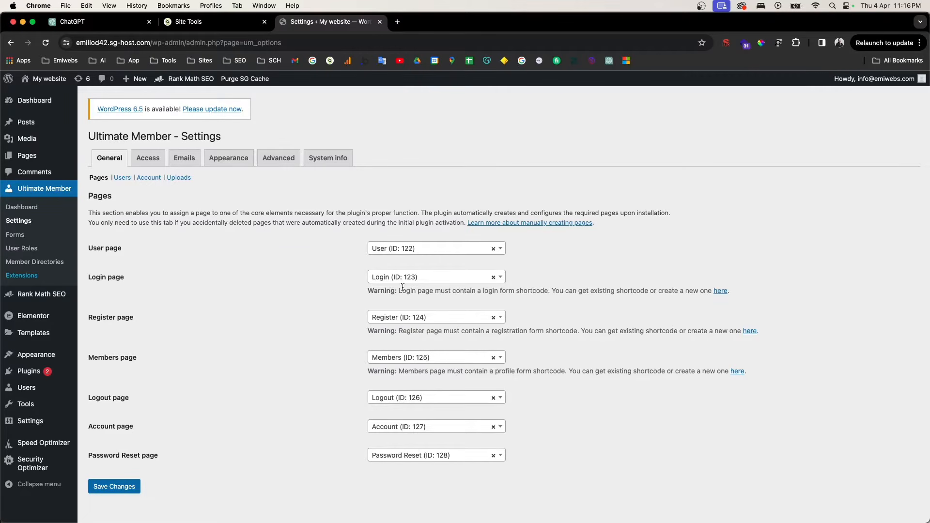
# Read the shortcode requirements for the Login, Register and Members pages and save the page assignments
pyautogui.keyDown('ctrl'); pyautogui.scroll(5, 417, 292); pyautogui.keyUp('ctrl')
pyautogui.hscroll(-3, 204, 335)
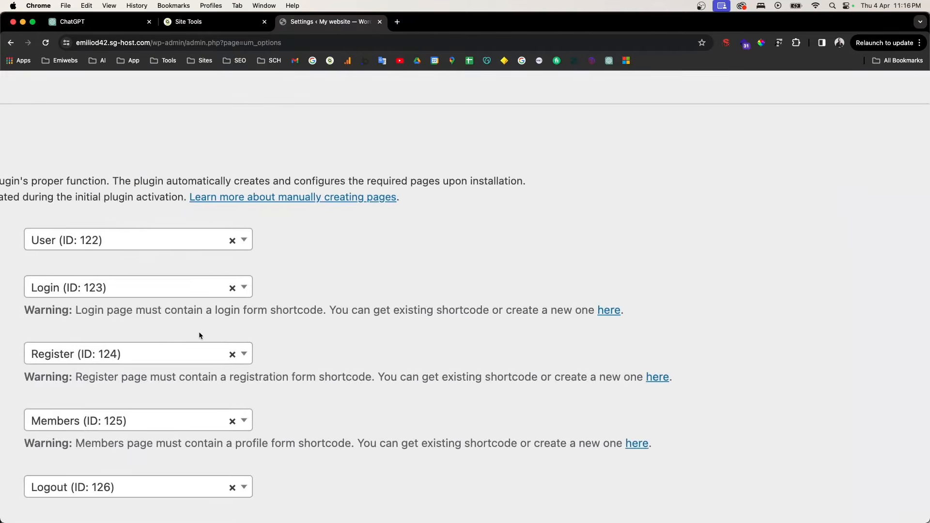
pyautogui.hscroll(-1, 204, 335)
pyautogui.moveTo(321, 310); pyautogui.dragTo(369, 310)
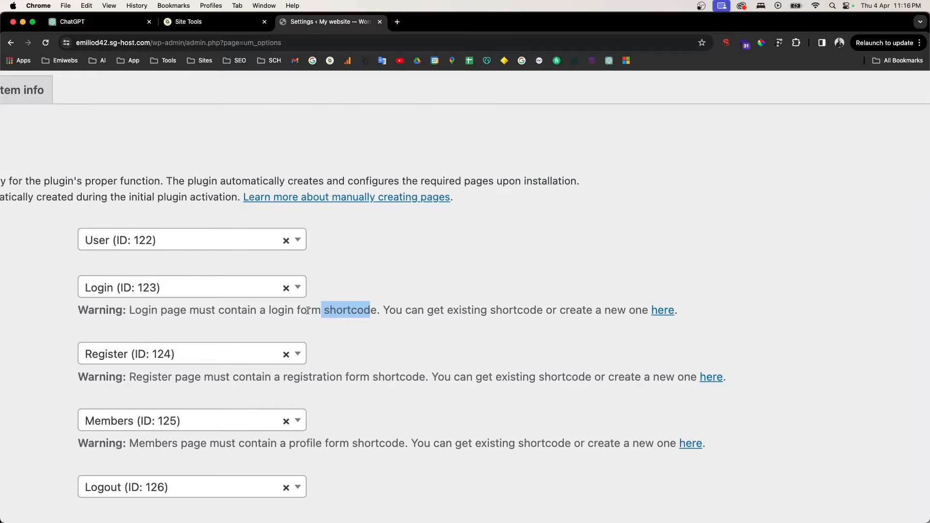
pyautogui.click(324, 312)
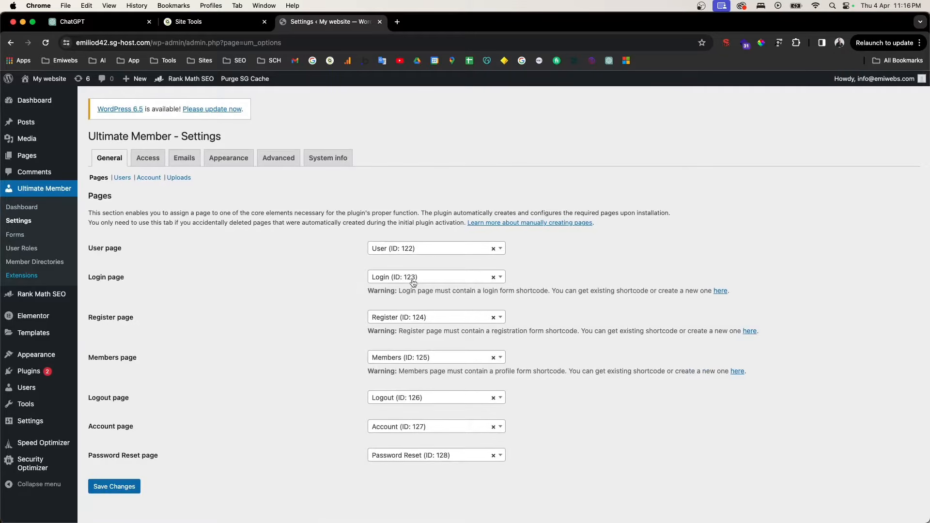
pyautogui.moveTo(515, 291); pyautogui.dragTo(545, 291)
pyautogui.click(114, 487)
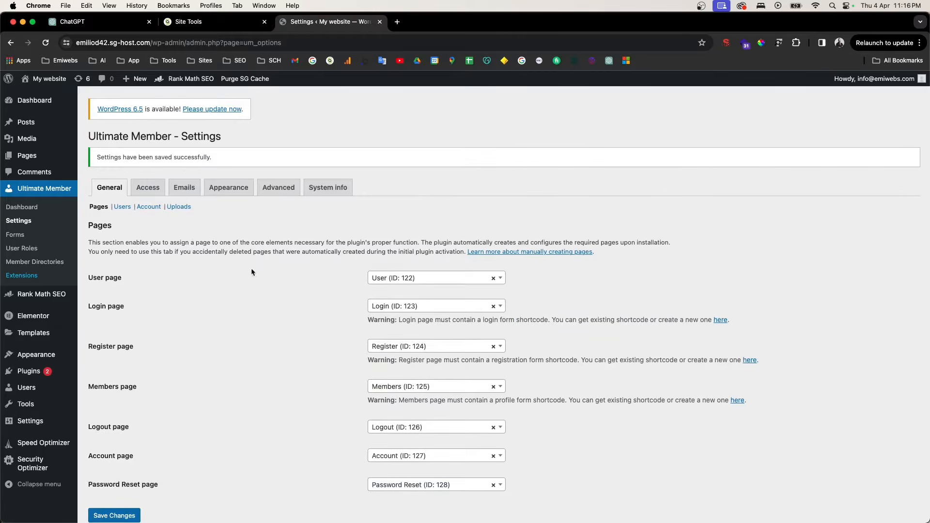
# Open Ultimate Member's general Users settings and check the roles available for Registration Default Role
pyautogui.click(122, 207)
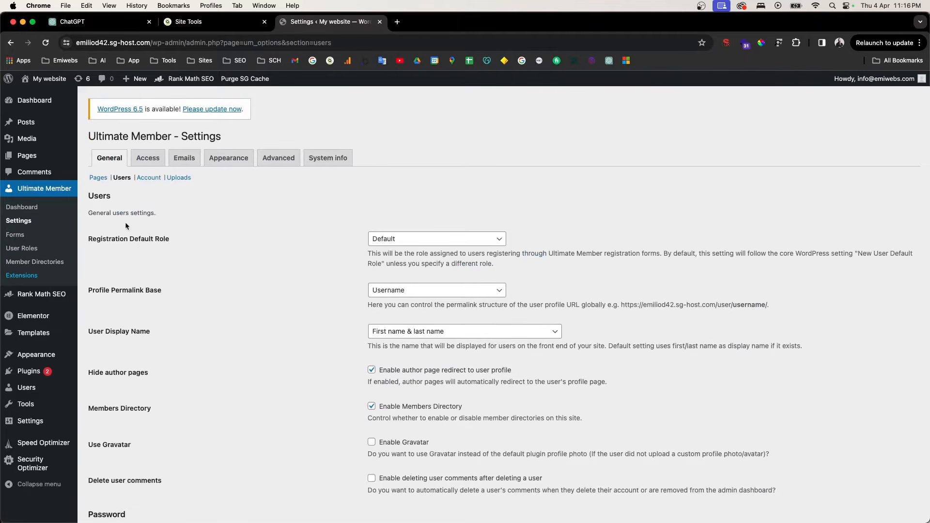
pyautogui.moveTo(93, 214); pyautogui.dragTo(165, 214)
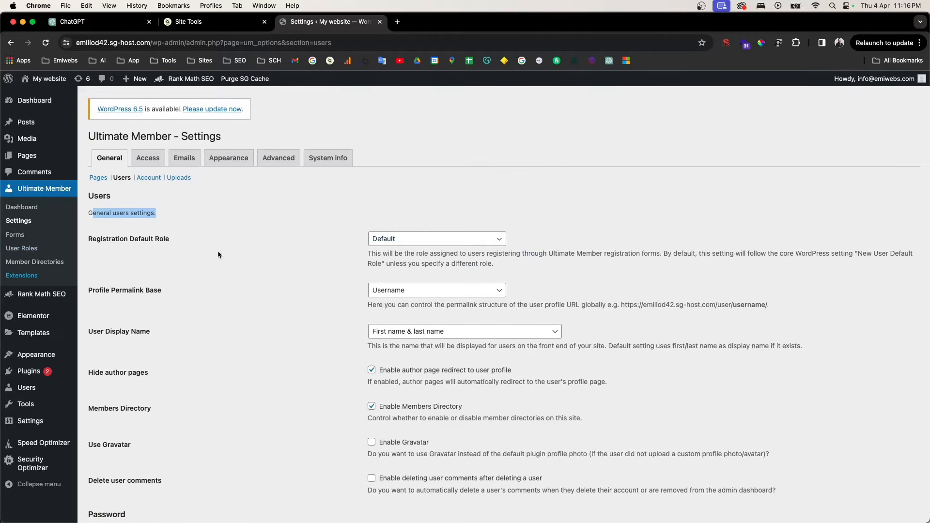
pyautogui.click(418, 240)
pyautogui.click(386, 239)
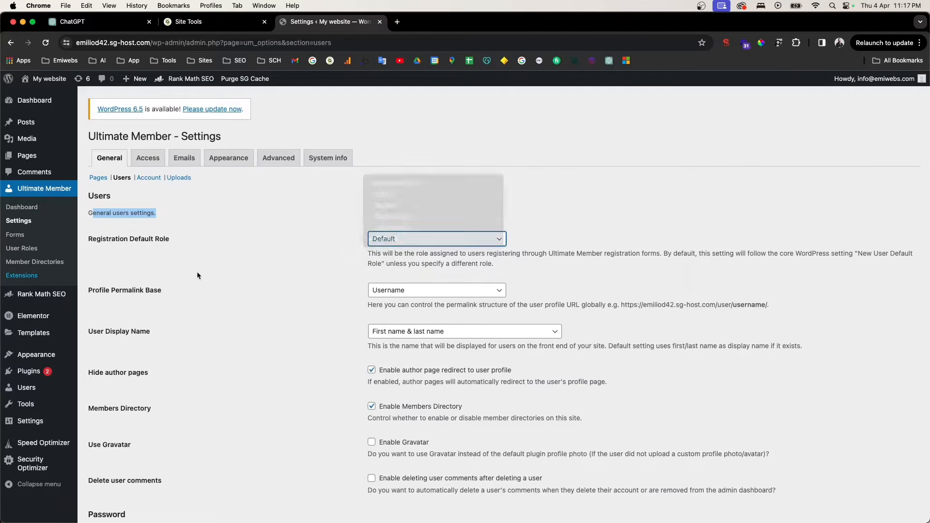
# Open the WordPress General Settings and check the New User Default Role options, keeping Subscriber
pyautogui.moveTo(29, 421)
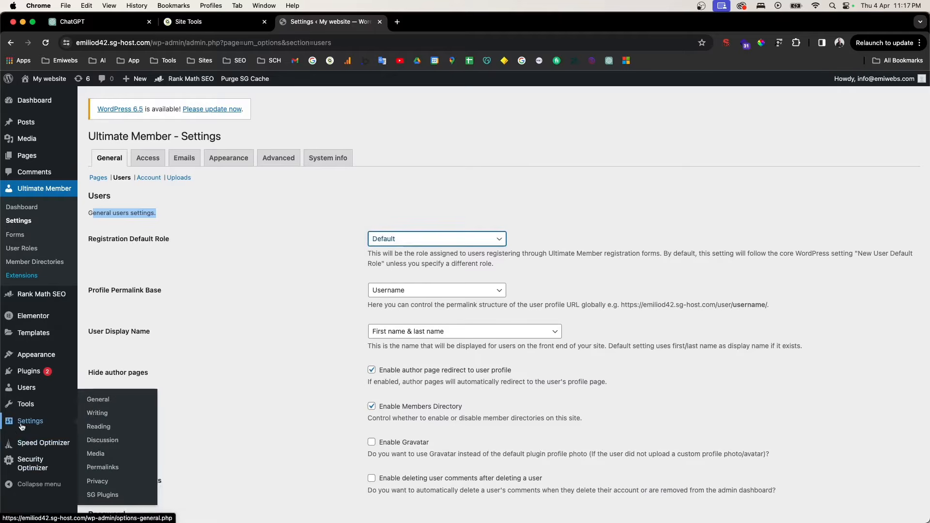
pyautogui.click(98, 406)
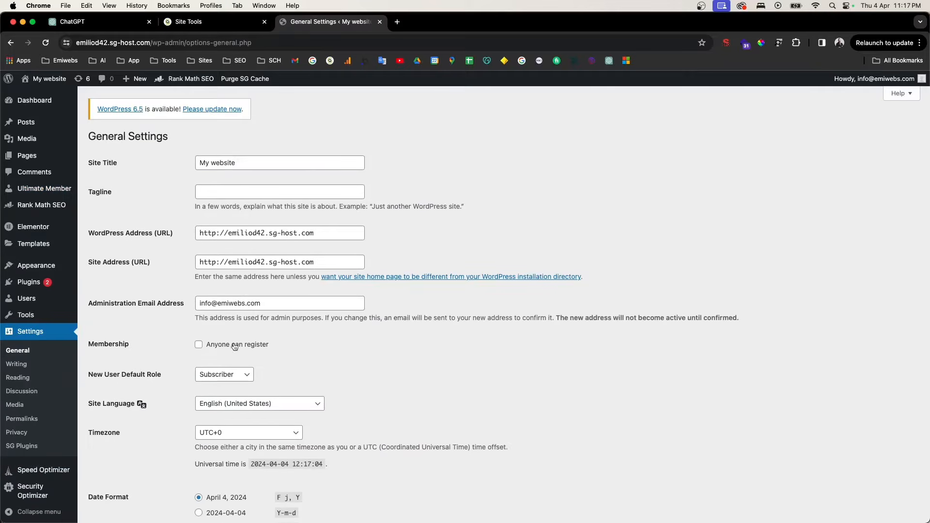
pyautogui.scroll(-2, 223, 358)
pyautogui.scroll(-2, 221, 361)
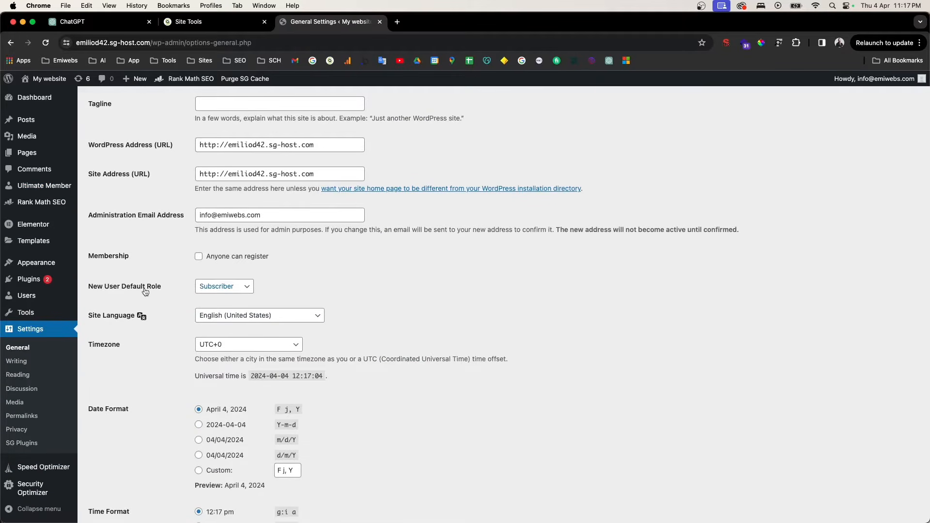
pyautogui.click(209, 288)
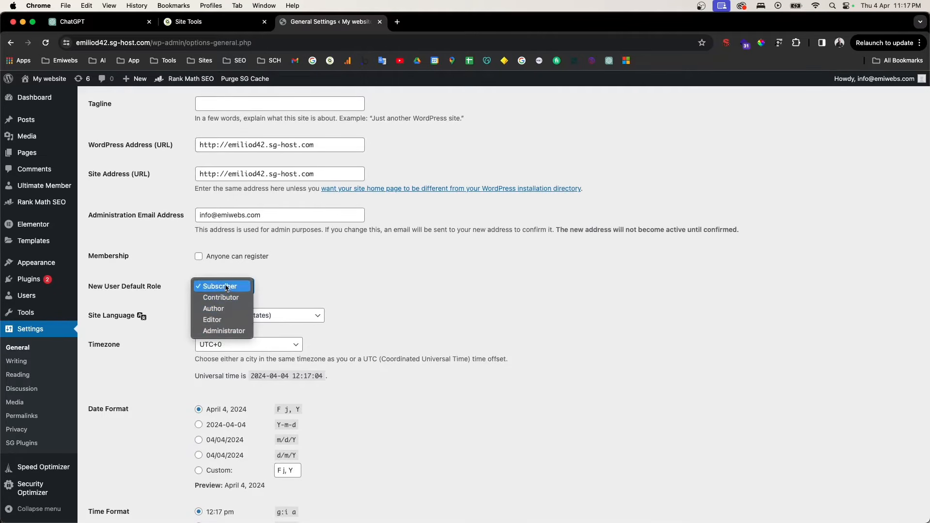
pyautogui.click(226, 287)
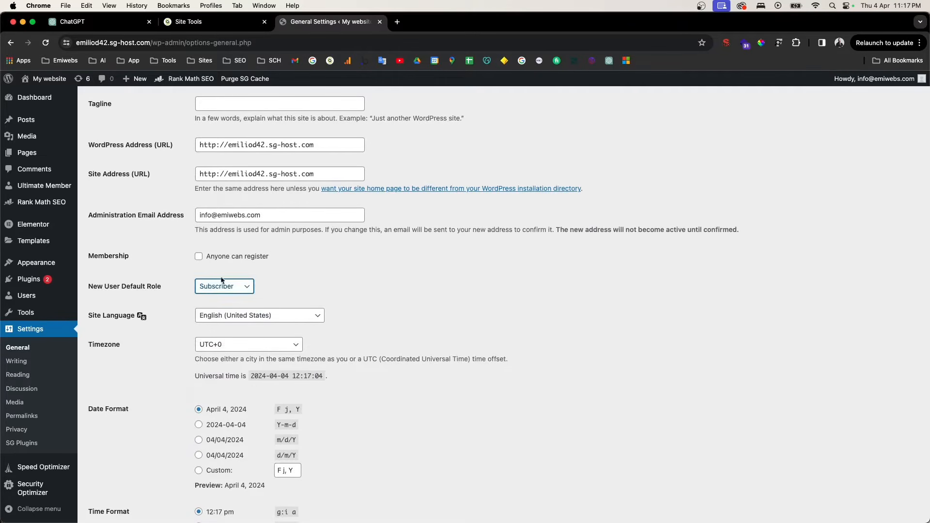
# Return to Ultimate Member's Users settings and review the display name, author page, directory, Gravatar and password options
pyautogui.click(9, 41)
pyautogui.scroll(-4, 226, 289)
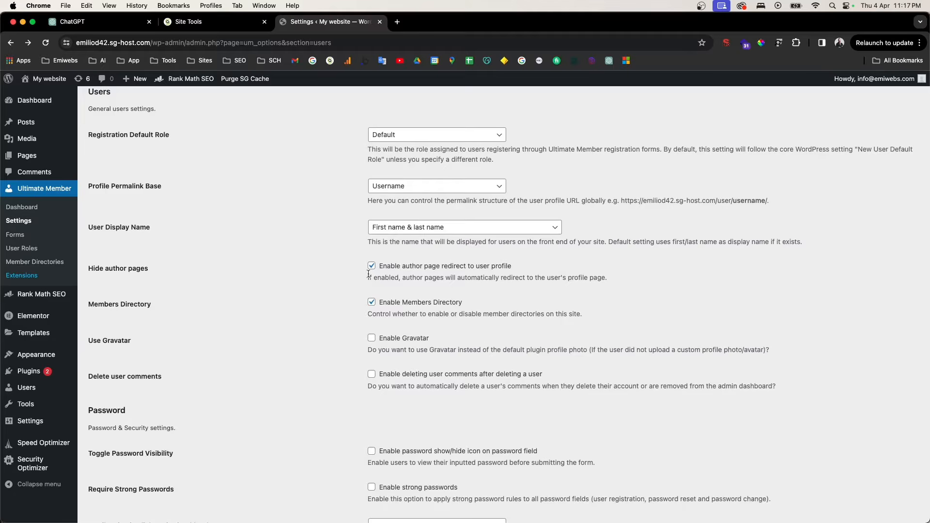
pyautogui.moveTo(812, 245); pyautogui.dragTo(343, 251)
pyautogui.scroll(-1, 271, 286)
pyautogui.scroll(-5, 272, 283)
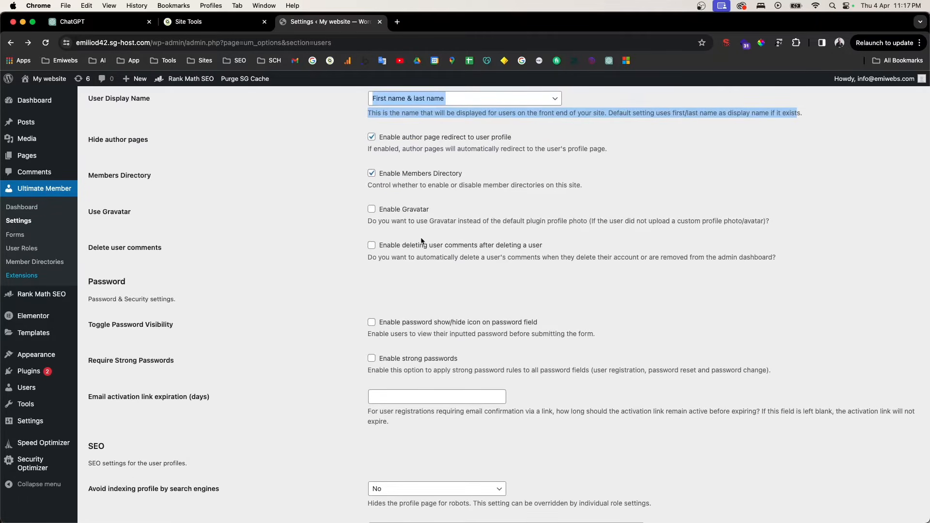
pyautogui.scroll(-3, 421, 241)
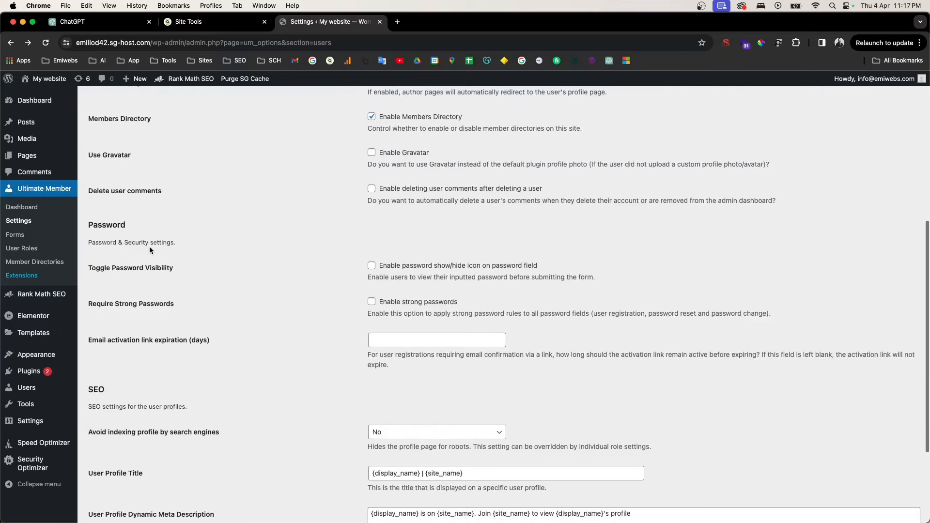
pyautogui.scroll(-1, 120, 301)
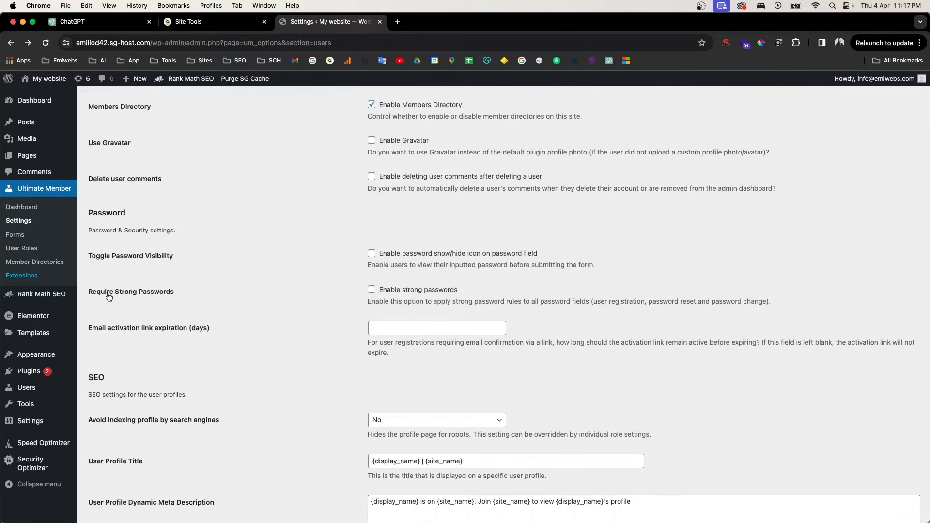
# Enable strong passwords to view the password length options, and disable the requirement again
pyautogui.click(376, 290)
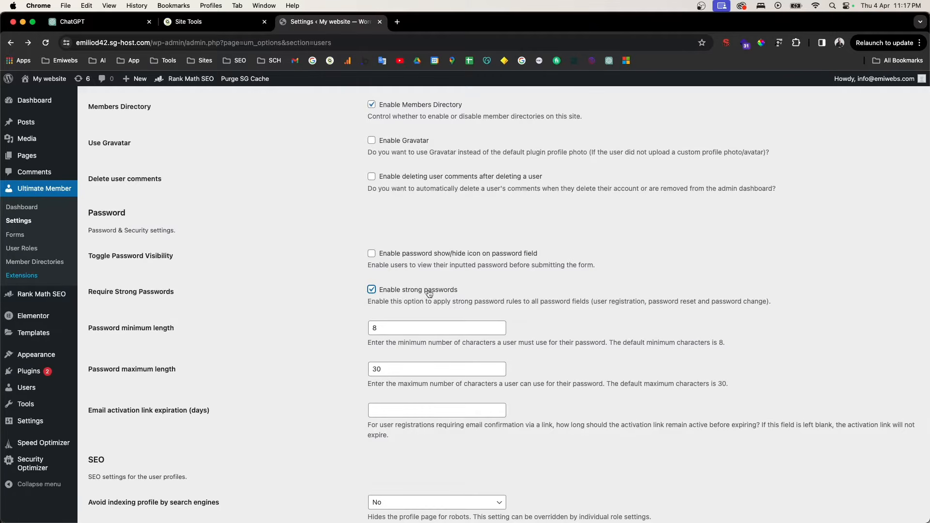
pyautogui.scroll(-4, 378, 291)
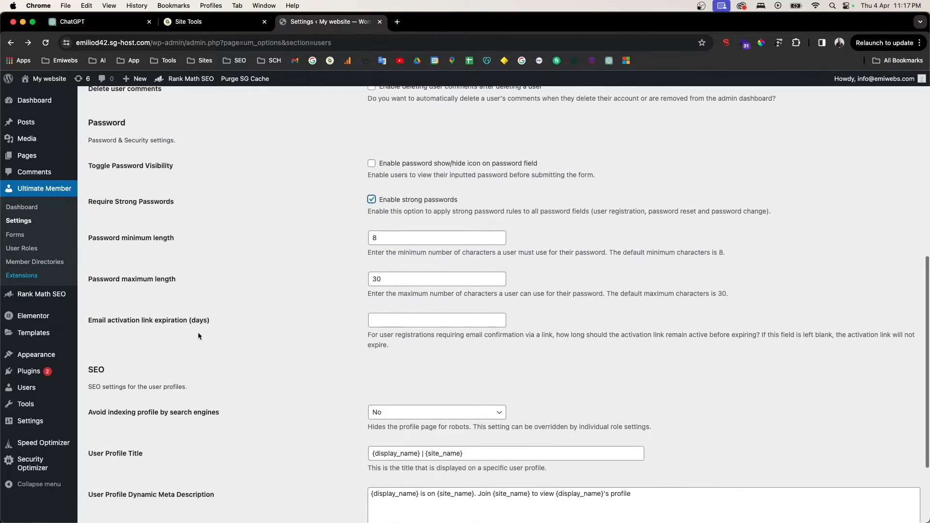
pyautogui.click(383, 203)
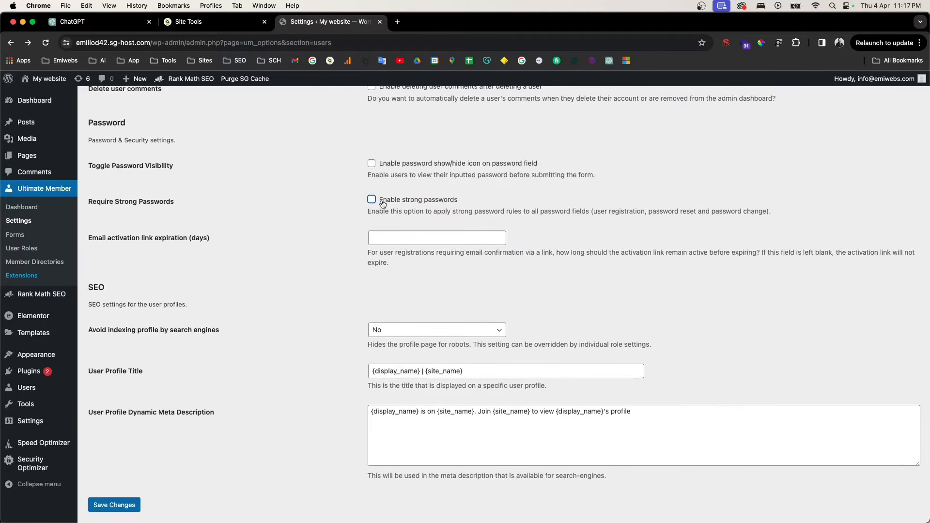
# Review the user profile SEO settings, including the option to avoid indexing by search engines, and save the Users settings
pyautogui.click(92, 288)
pyautogui.scroll(5, 136, 331)
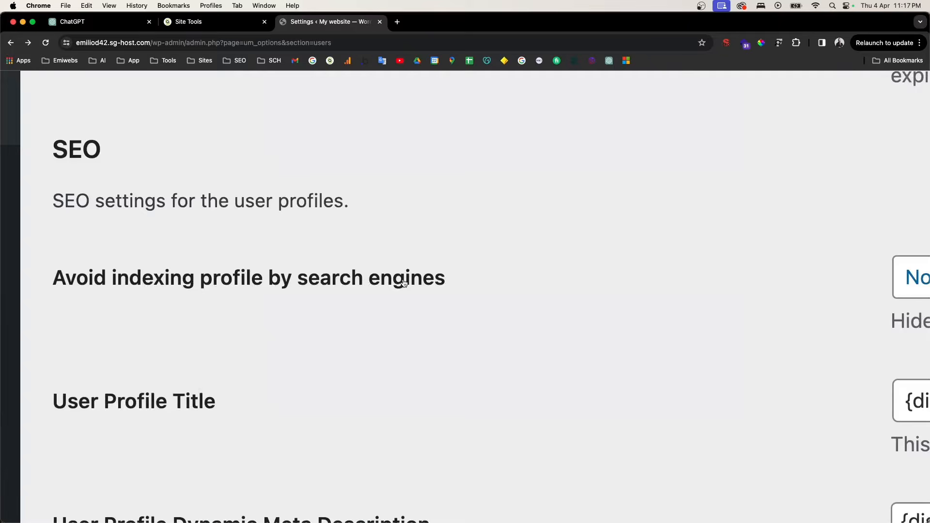
pyautogui.hscroll(10, 405, 283)
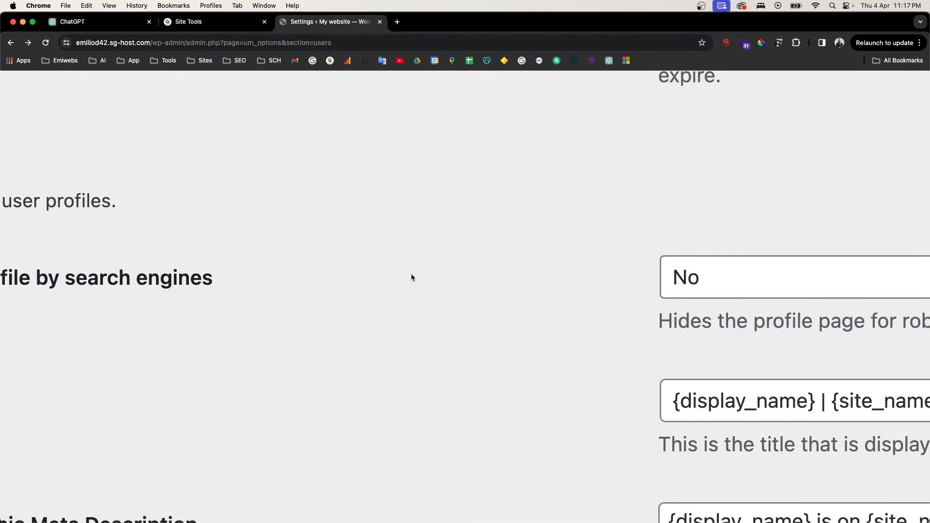
pyautogui.scroll(-5, 412, 278)
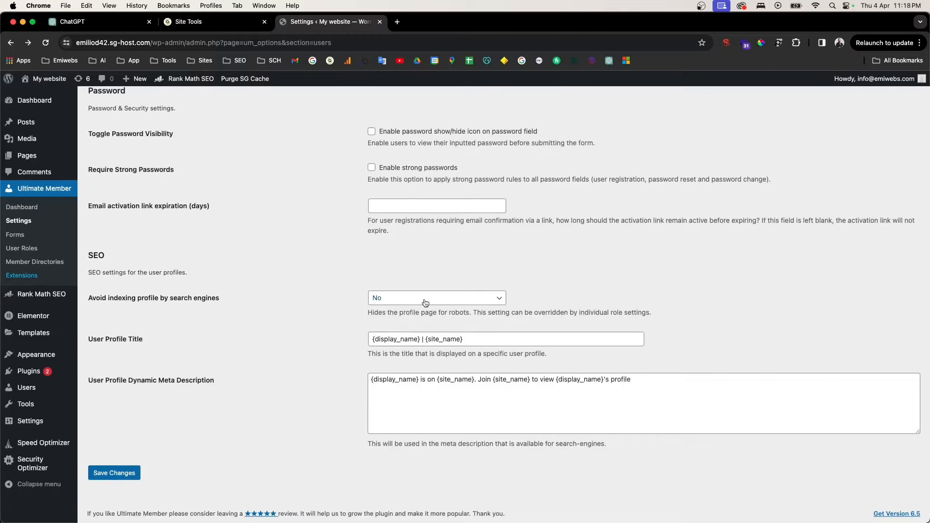
pyautogui.click(425, 302)
pyautogui.click(420, 241)
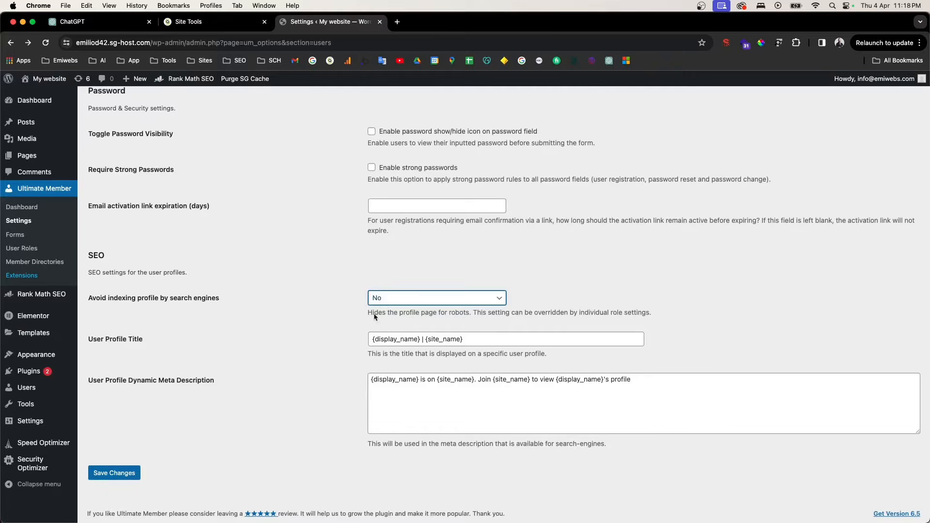
pyautogui.click(388, 303)
pyautogui.click(380, 309)
pyautogui.click(124, 478)
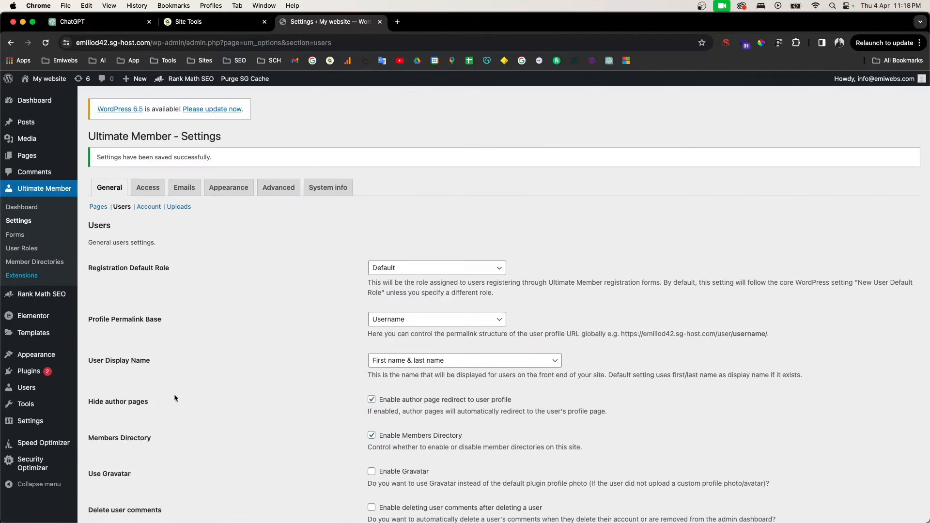
# Examine Ultimate Member's Account settings for the main account, change password, privacy and delete tabs
pyautogui.click(152, 207)
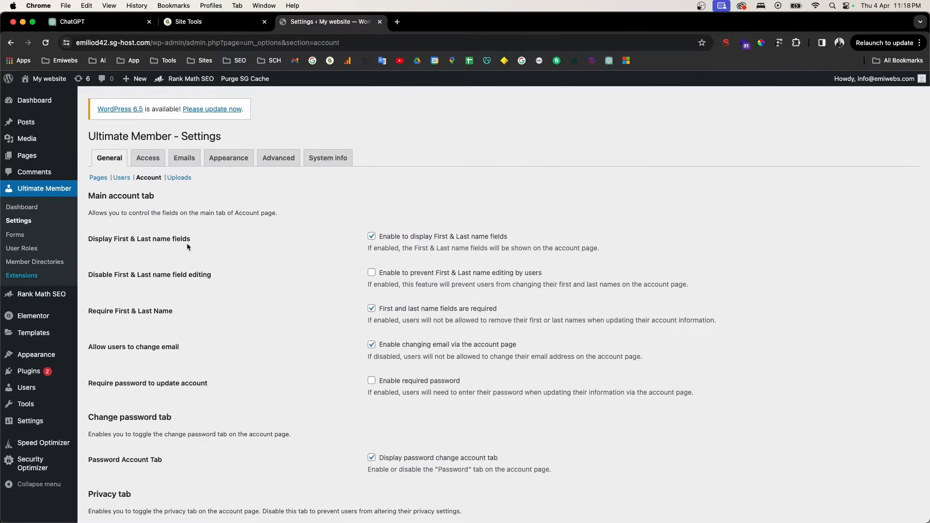
pyautogui.scroll(-5, 187, 247)
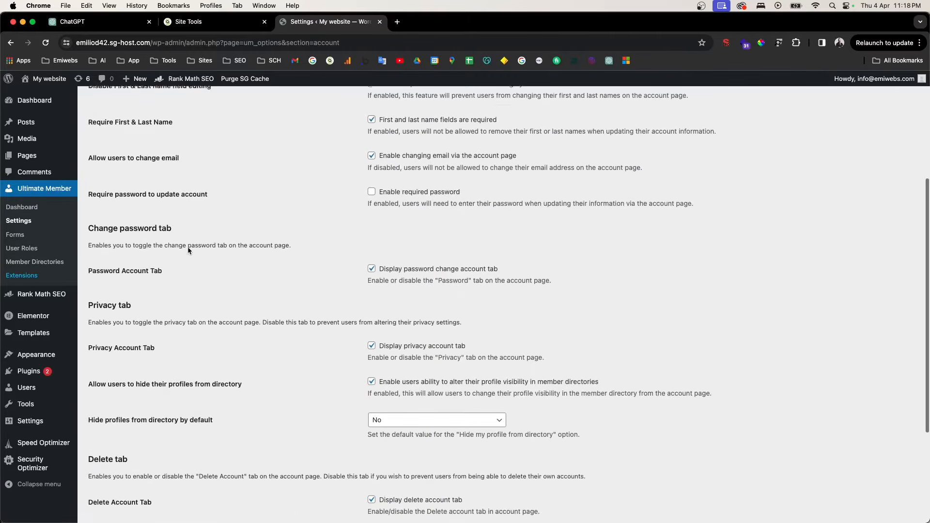
pyautogui.scroll(3, 188, 249)
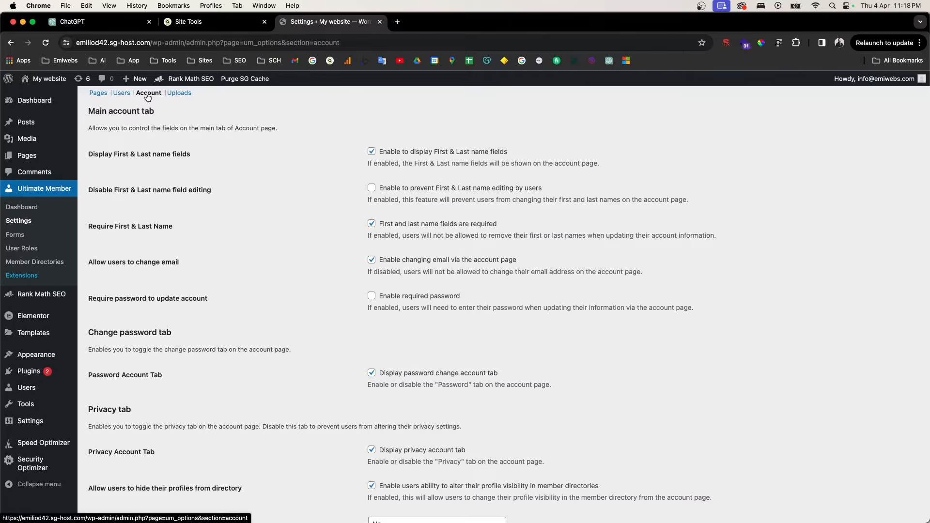
pyautogui.scroll(-3, 106, 371)
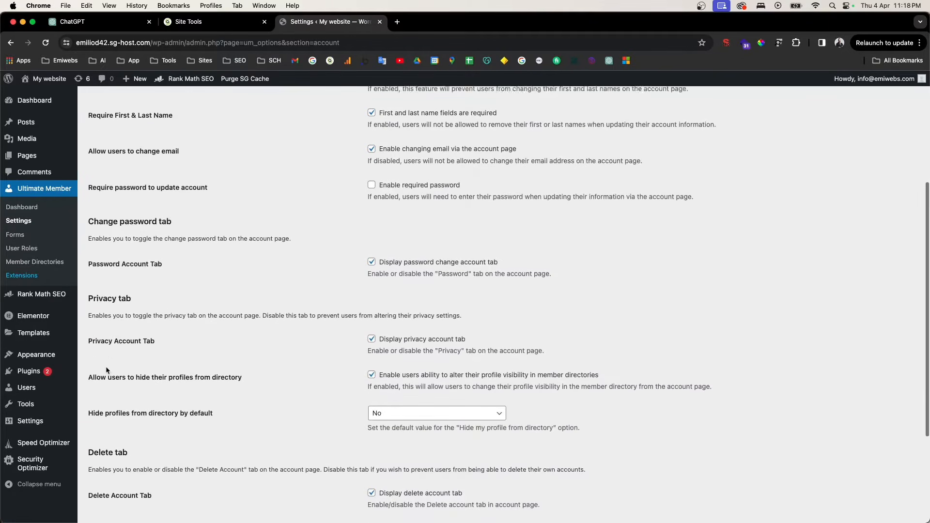
pyautogui.scroll(-1, 122, 341)
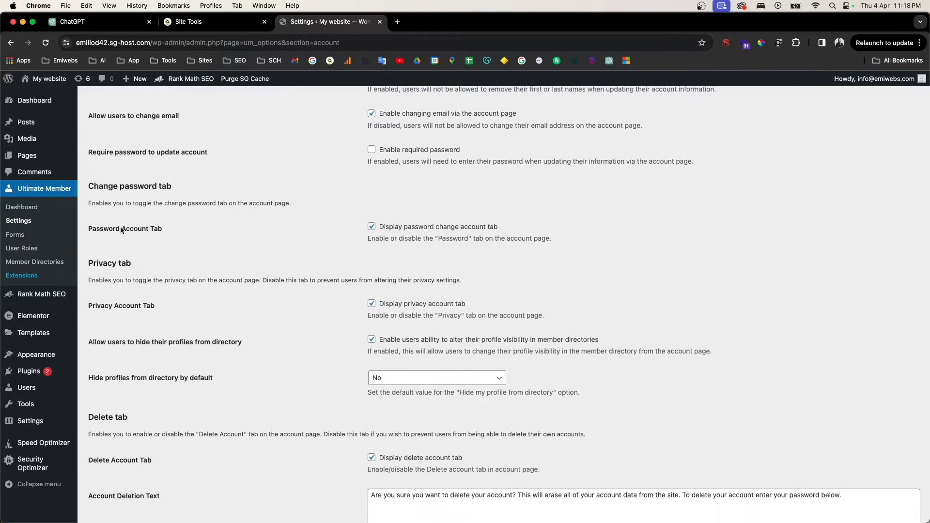
pyautogui.scroll(-3, 210, 250)
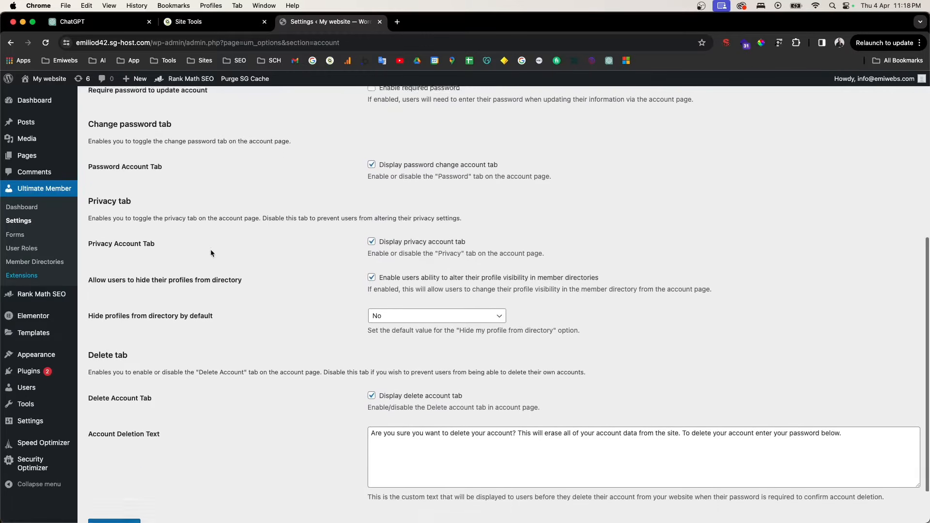
pyautogui.scroll(8, 212, 248)
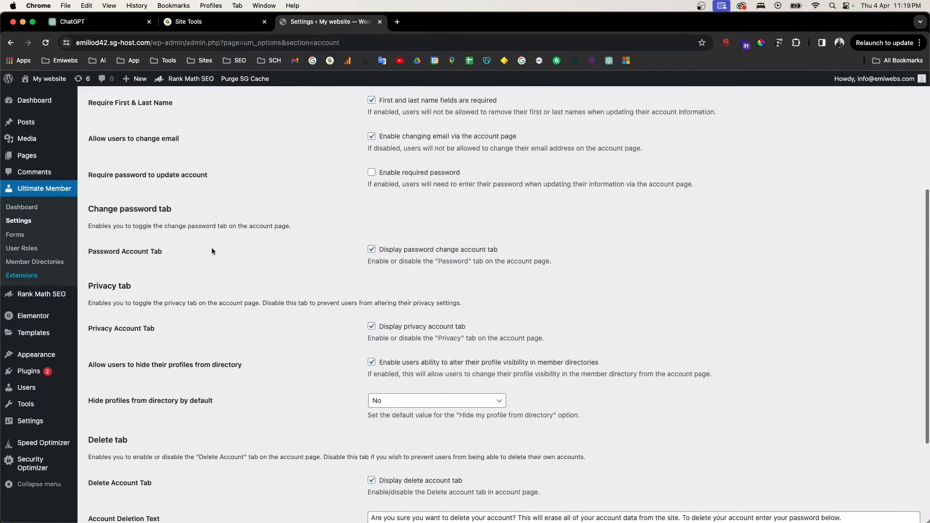
pyautogui.scroll(2, 212, 248)
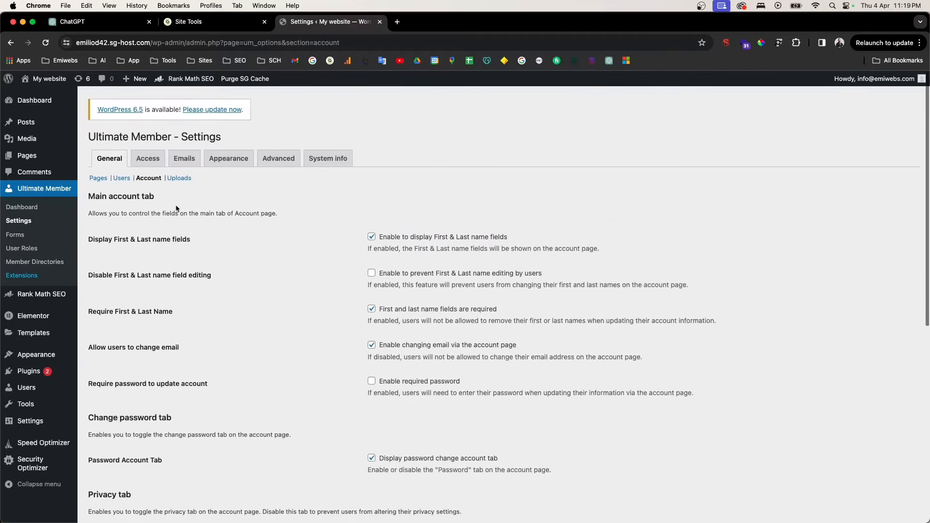
# Review Ultimate Member's Uploads settings for image quality, profile photos and cover photos, and save them
pyautogui.click(175, 178)
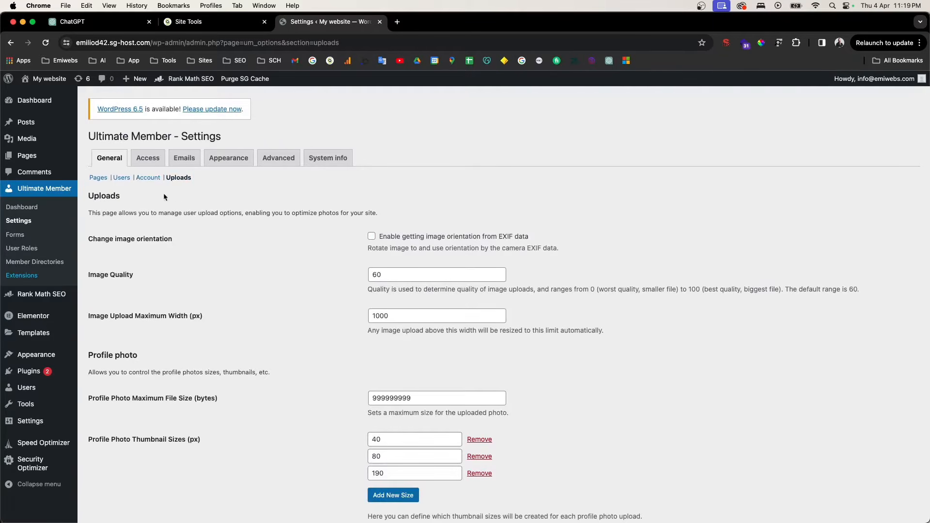
pyautogui.moveTo(178, 214); pyautogui.dragTo(267, 214)
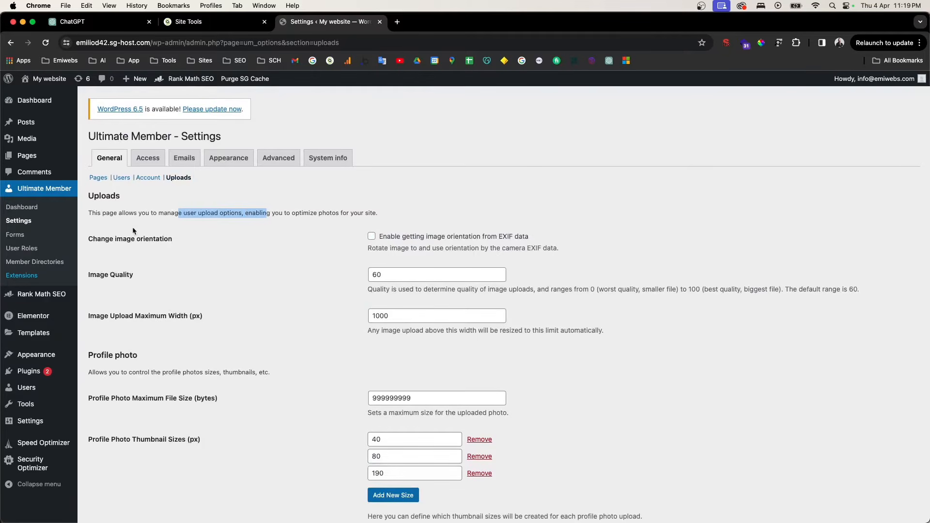
pyautogui.scroll(-2, 141, 242)
pyautogui.scroll(-1, 325, 310)
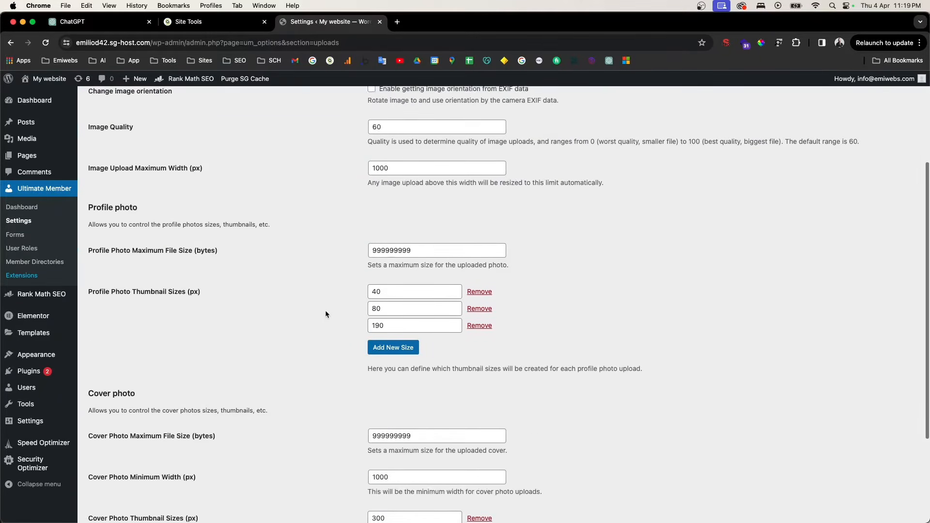
pyautogui.scroll(-2, 325, 313)
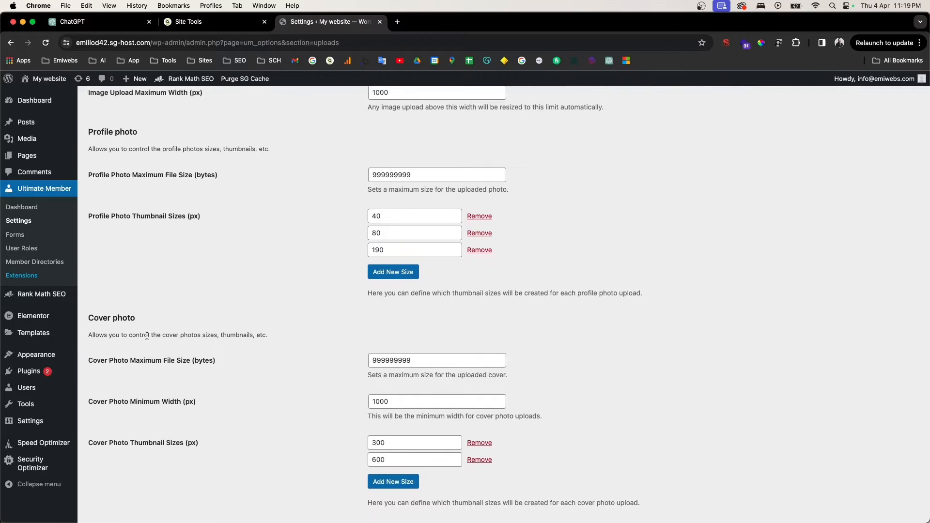
pyautogui.scroll(-2, 147, 336)
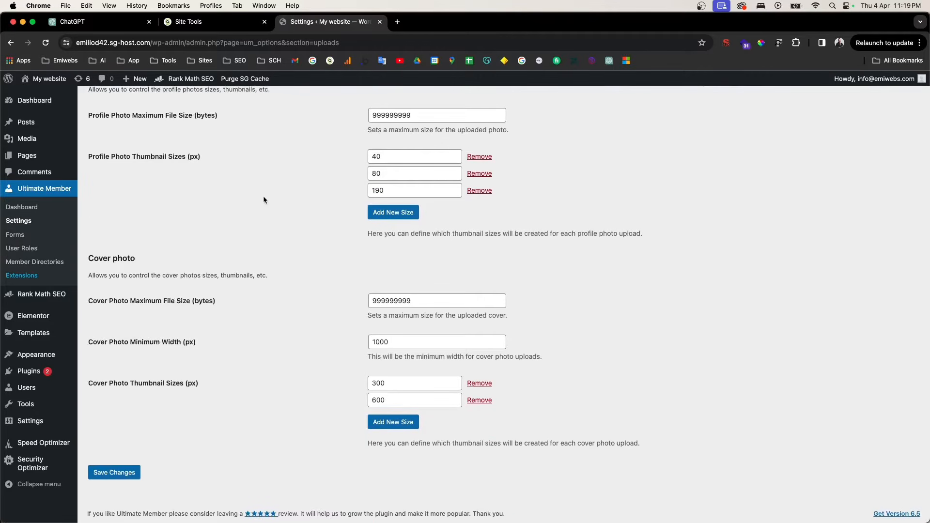
pyautogui.click(114, 473)
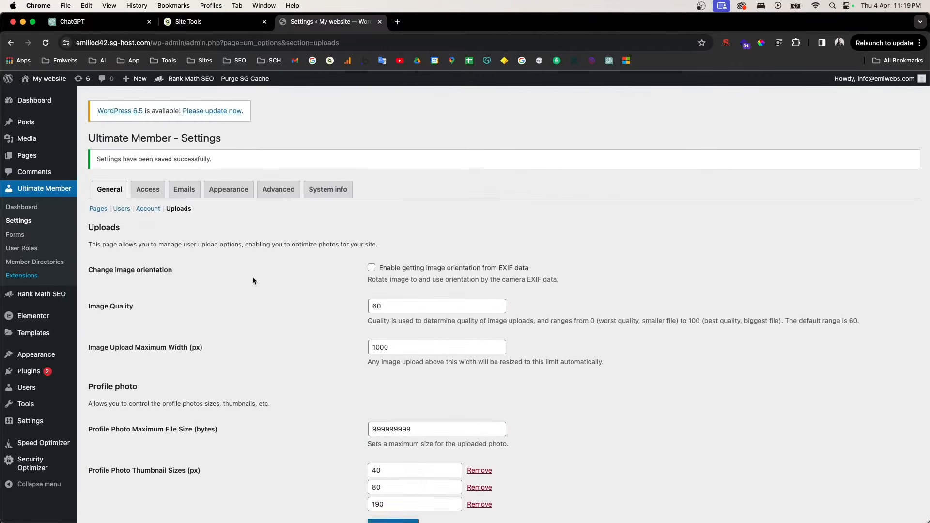
# Open the Access settings, preview the options for a site accessible to logged in users, and restore global access to everyone
pyautogui.click(160, 191)
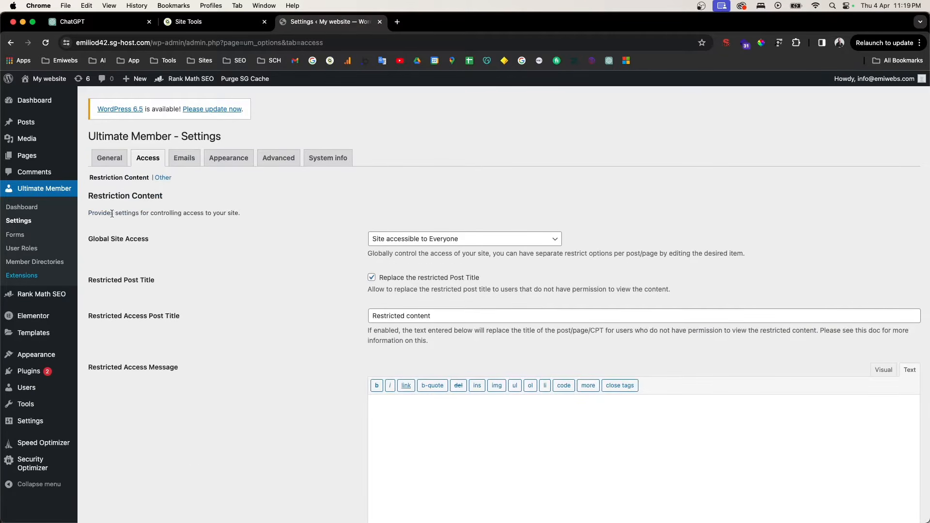
pyautogui.moveTo(95, 213); pyautogui.dragTo(255, 210)
pyautogui.click(407, 239)
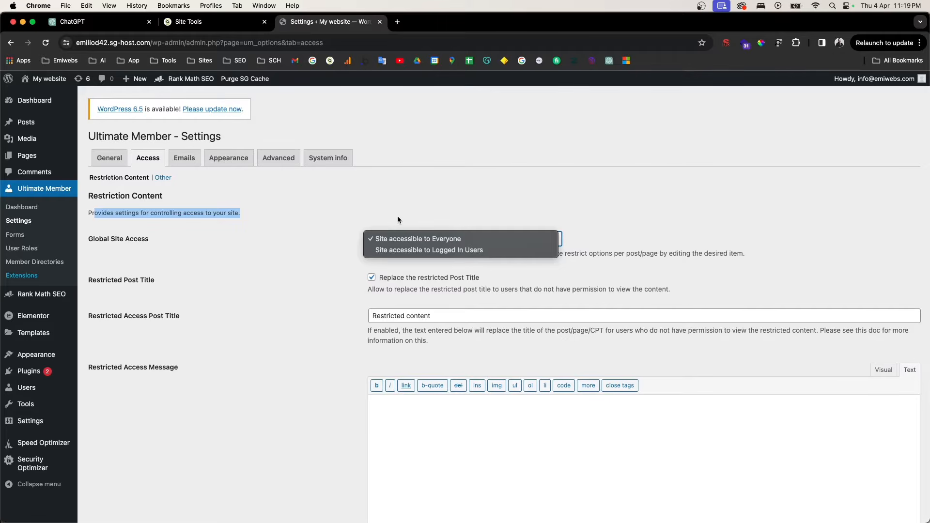
pyautogui.click(406, 252)
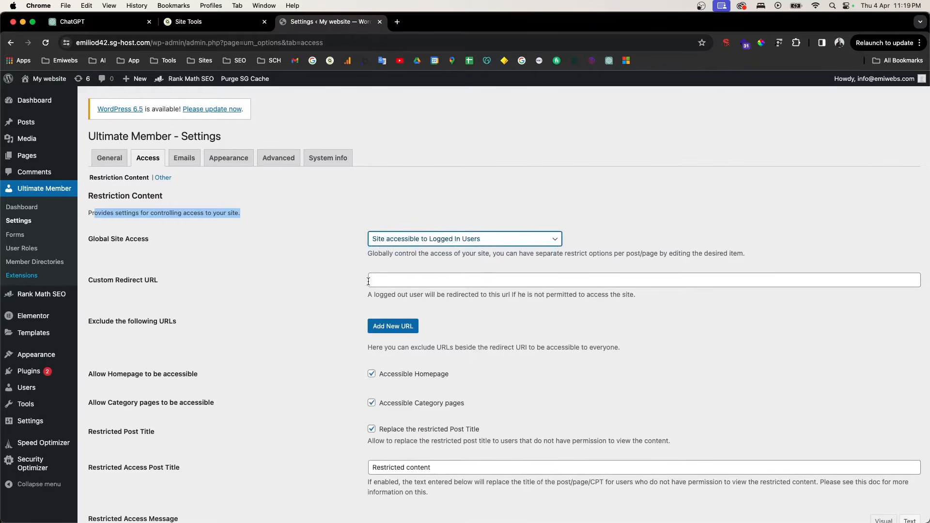
pyautogui.click(409, 285)
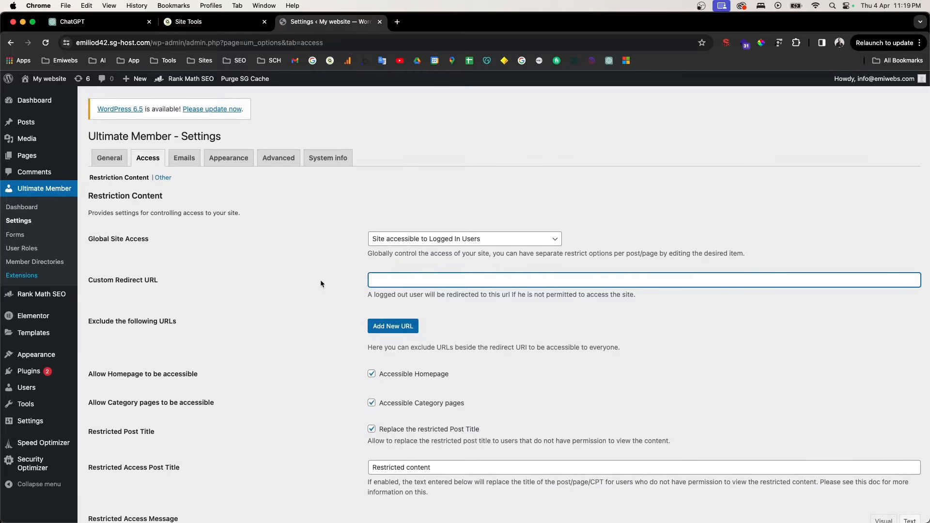
pyautogui.click(443, 237)
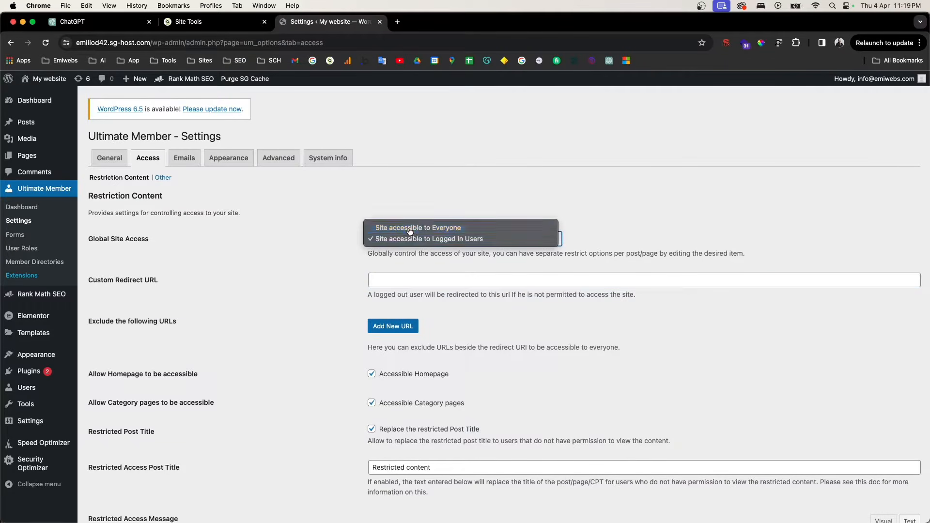
pyautogui.click(410, 232)
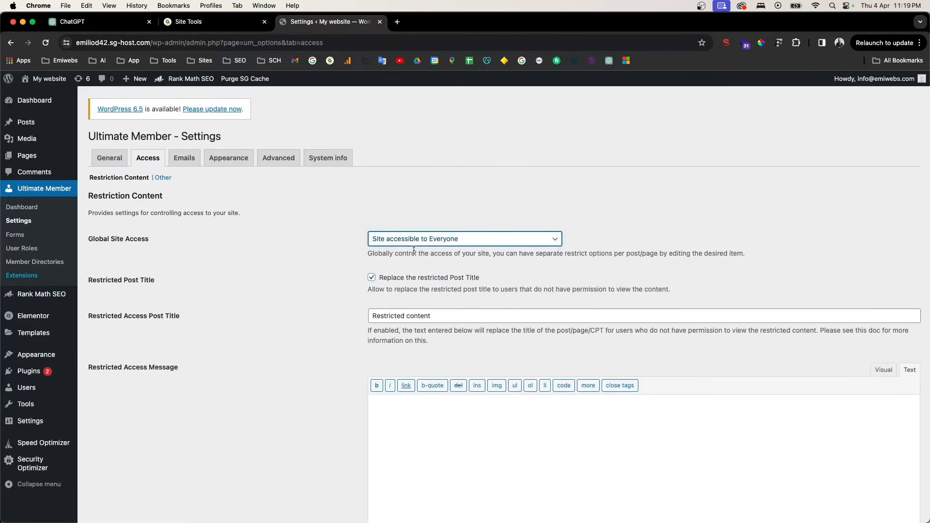
# Review the restricted post title, access message, post type and taxonomy options, and save the Access settings
pyautogui.scroll(-3, 379, 293)
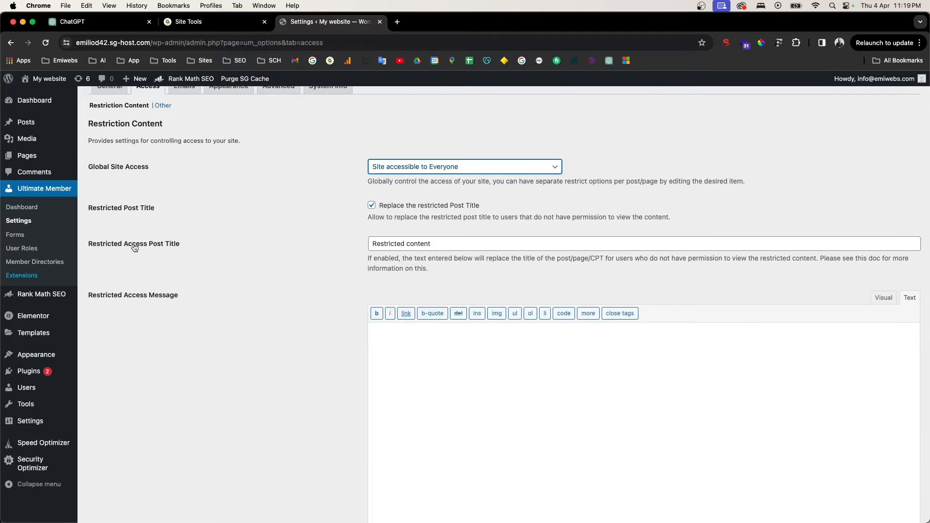
pyautogui.scroll(-3, 406, 289)
pyautogui.scroll(-1, 406, 290)
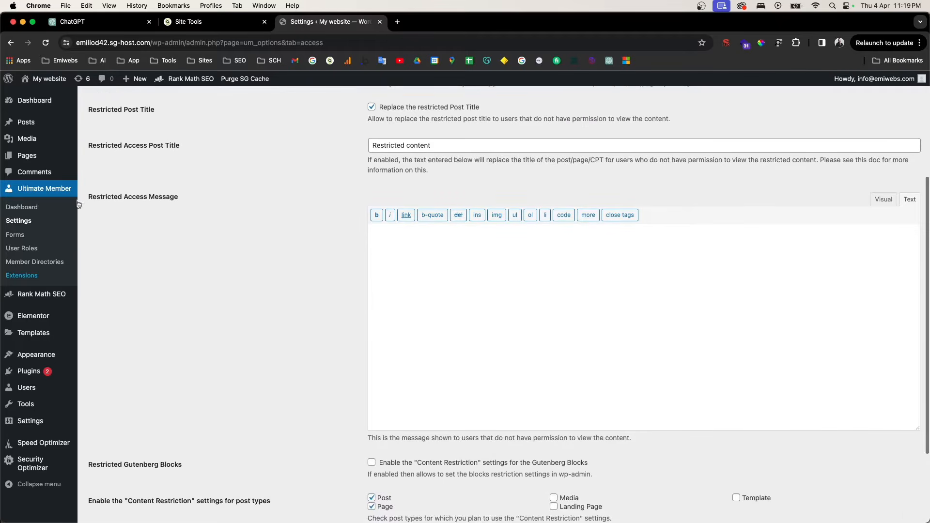
pyautogui.click(419, 259)
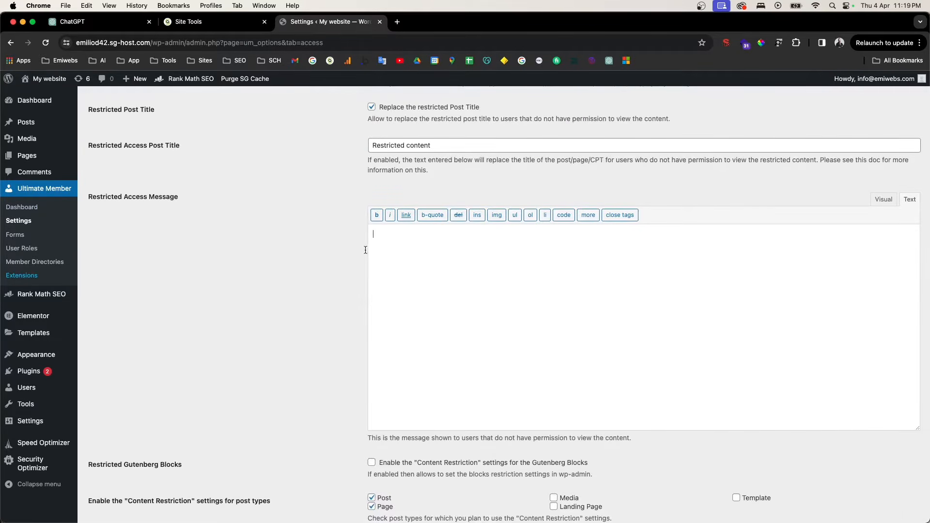
pyautogui.scroll(-5, 407, 336)
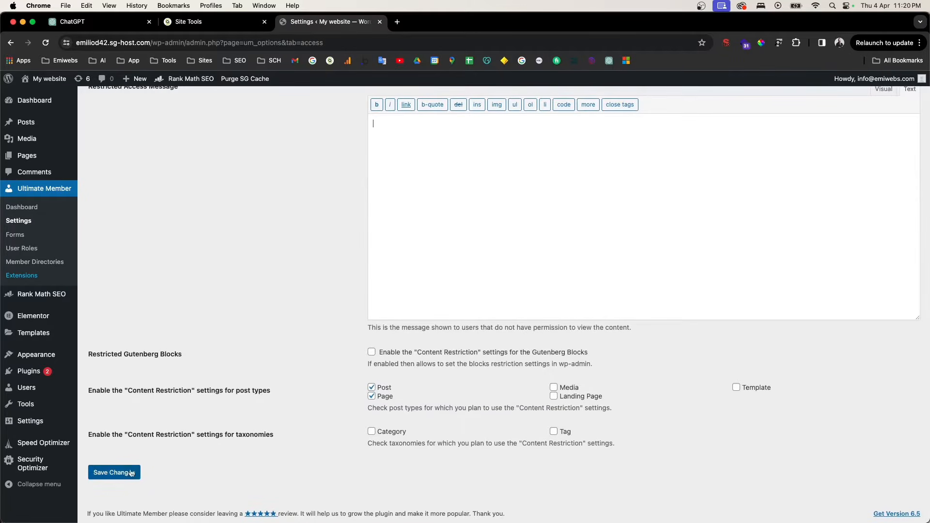
pyautogui.click(114, 473)
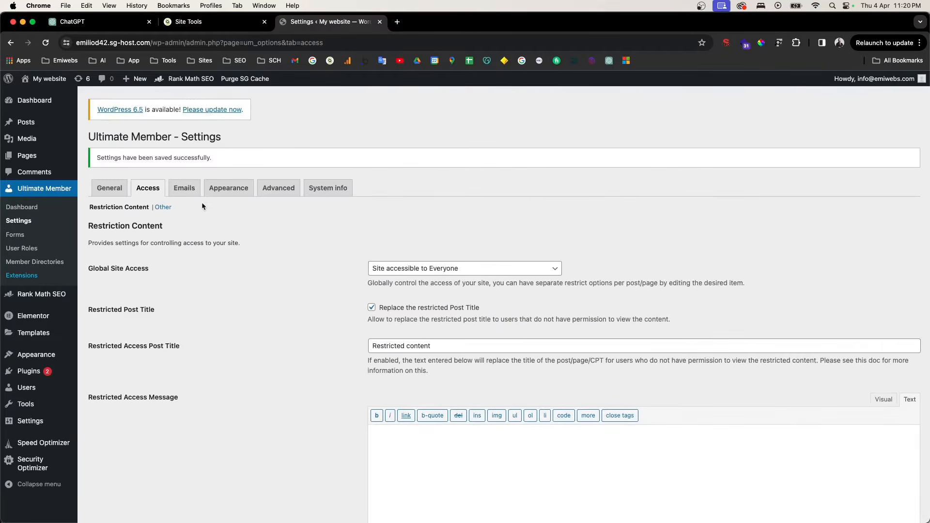
# Open the email notifications list, check the Account Welcome Email's configuration page, and return to the list
pyautogui.click(186, 190)
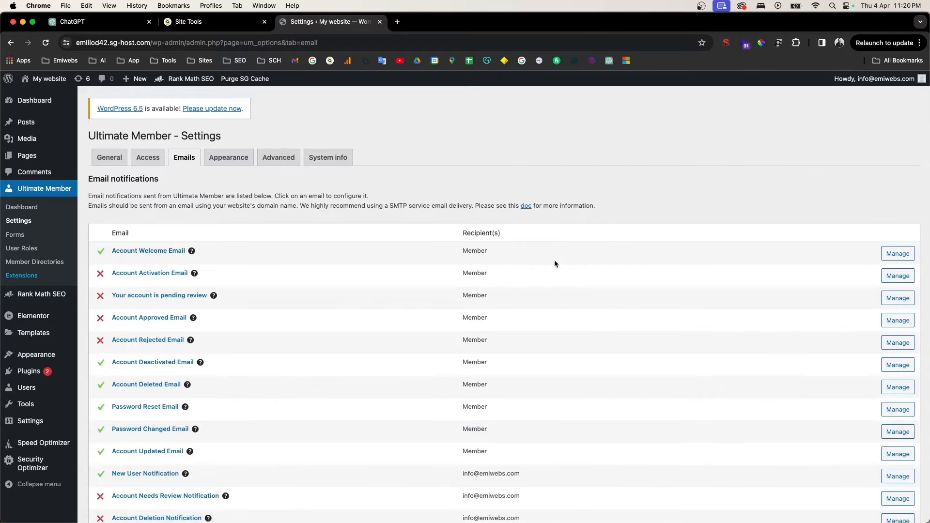
pyautogui.click(898, 253)
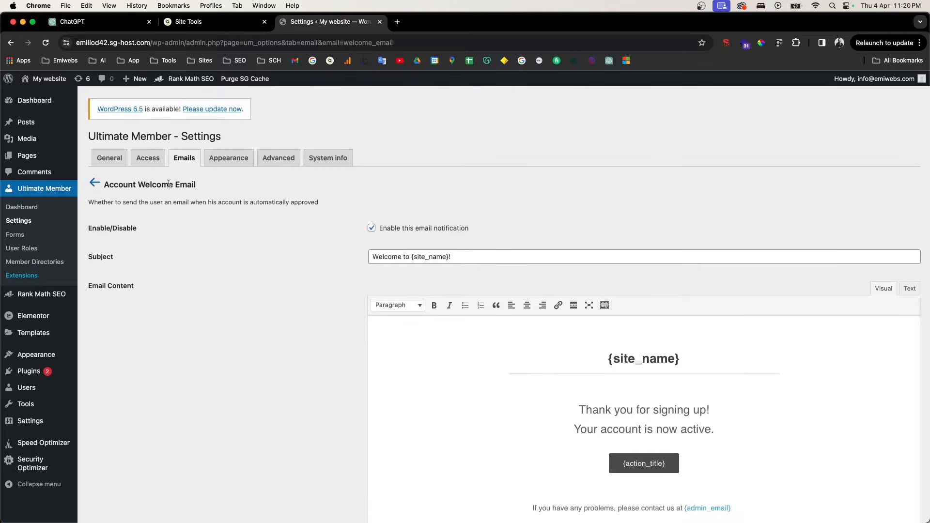
pyautogui.click(94, 183)
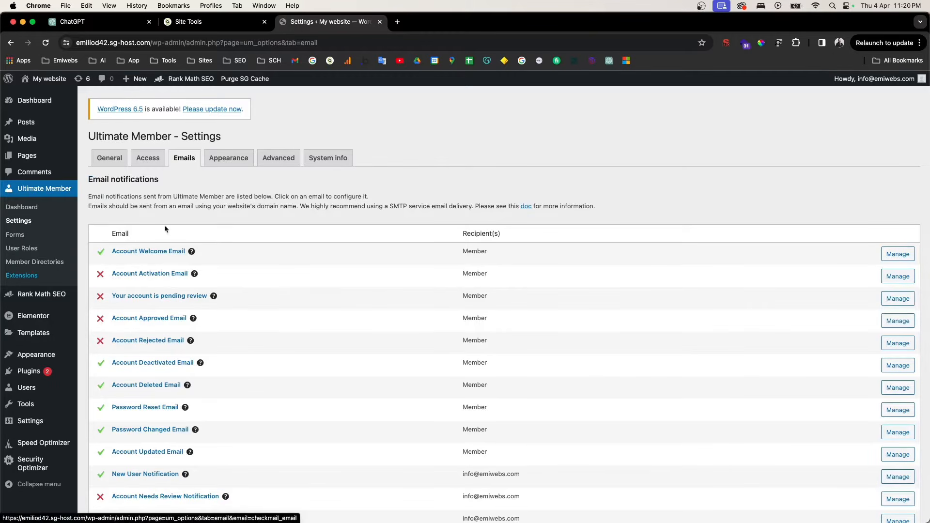
# Review the Account Welcome Email's subject and content, and save the notification
pyautogui.click(147, 252)
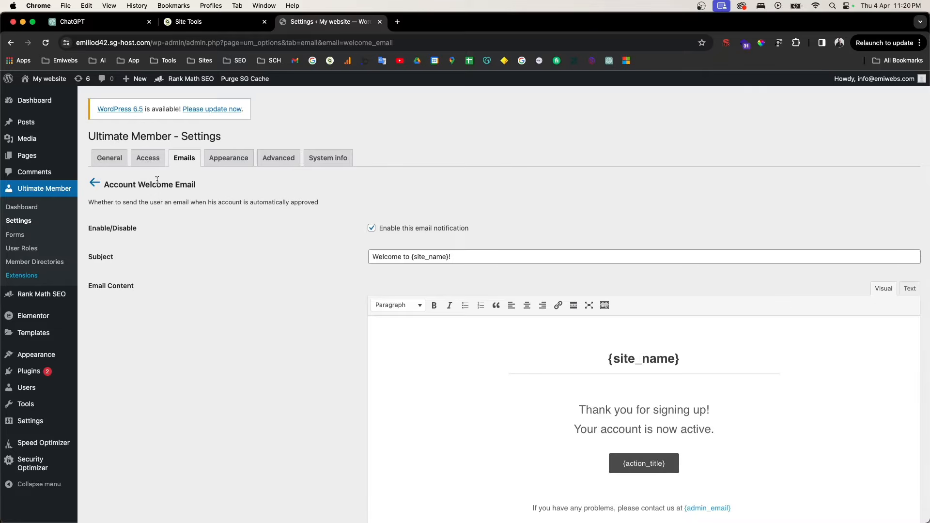
pyautogui.scroll(-1, 478, 374)
pyautogui.scroll(1, 563, 381)
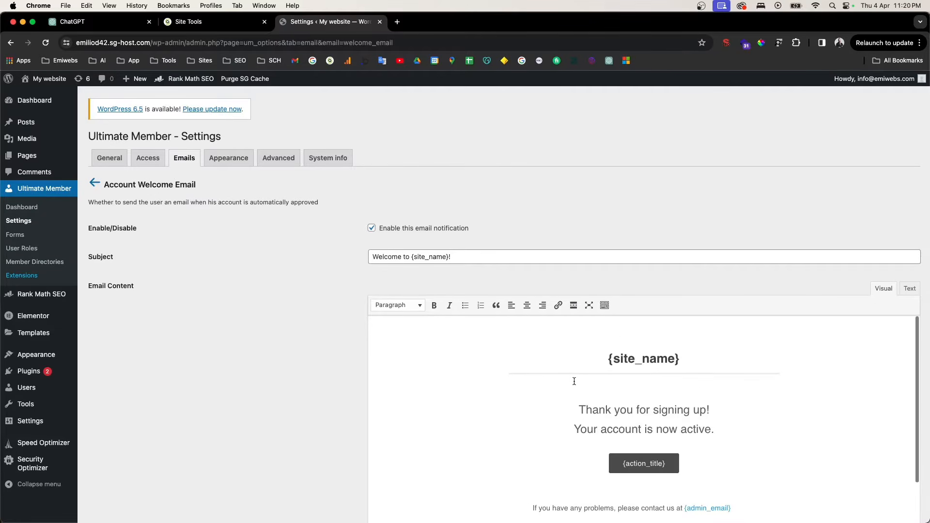
pyautogui.scroll(-3, 562, 402)
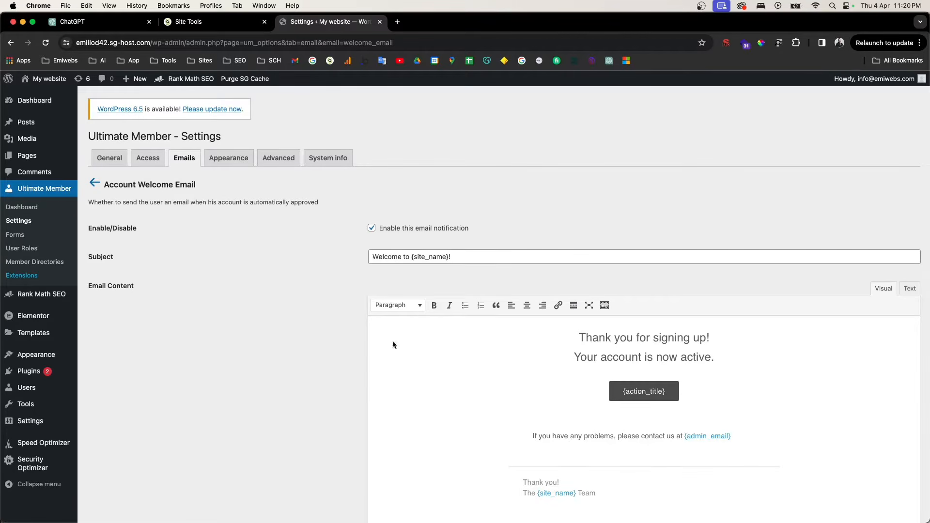
pyautogui.scroll(-5, 581, 462)
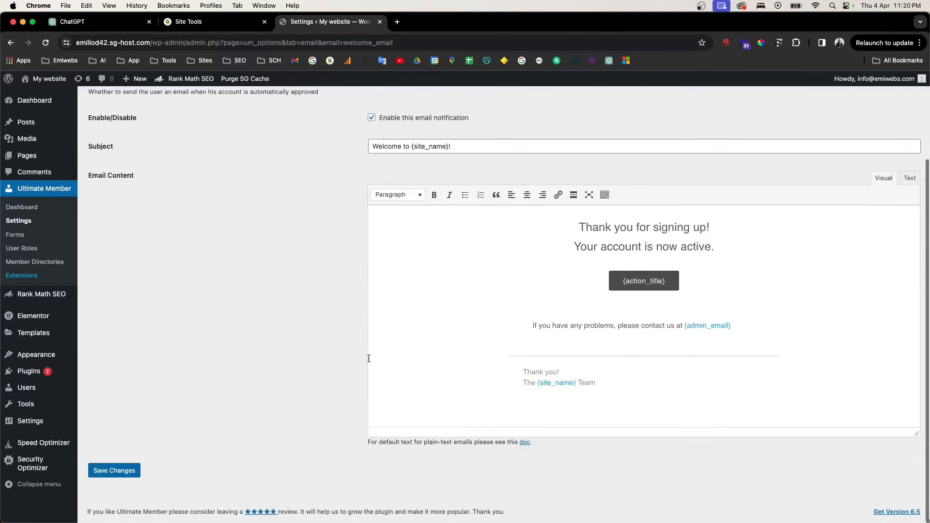
pyautogui.click(129, 475)
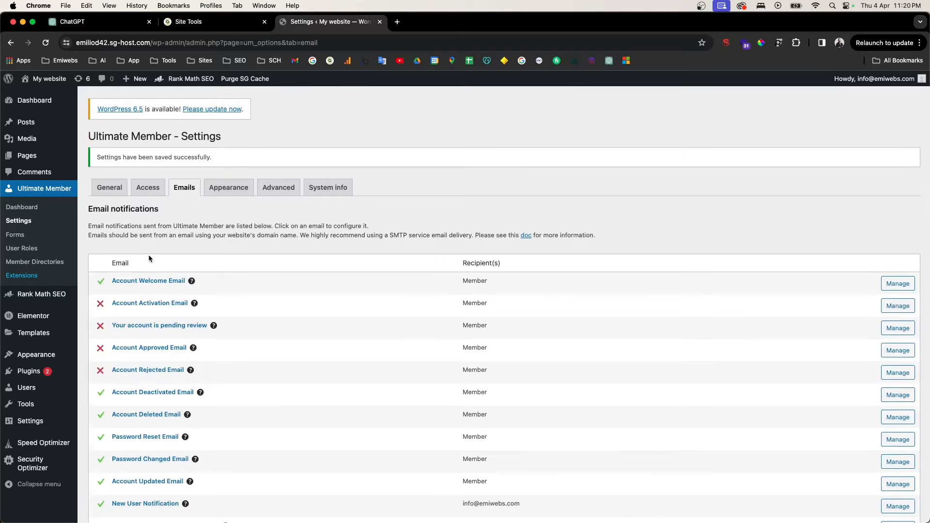
# Examine which email notifications go to members and which go to the site administrator
pyautogui.scroll(-3, 471, 324)
pyautogui.moveTo(470, 174); pyautogui.dragTo(493, 383)
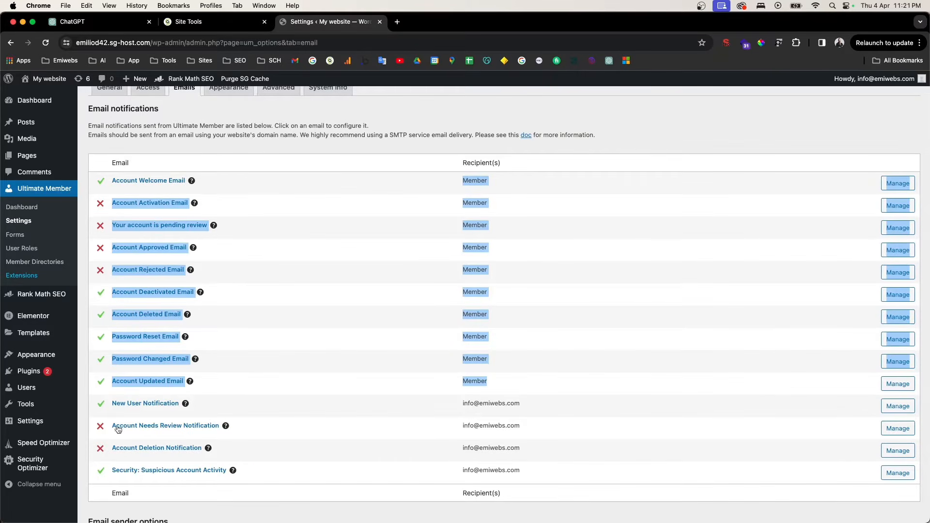
pyautogui.moveTo(461, 405); pyautogui.dragTo(515, 471)
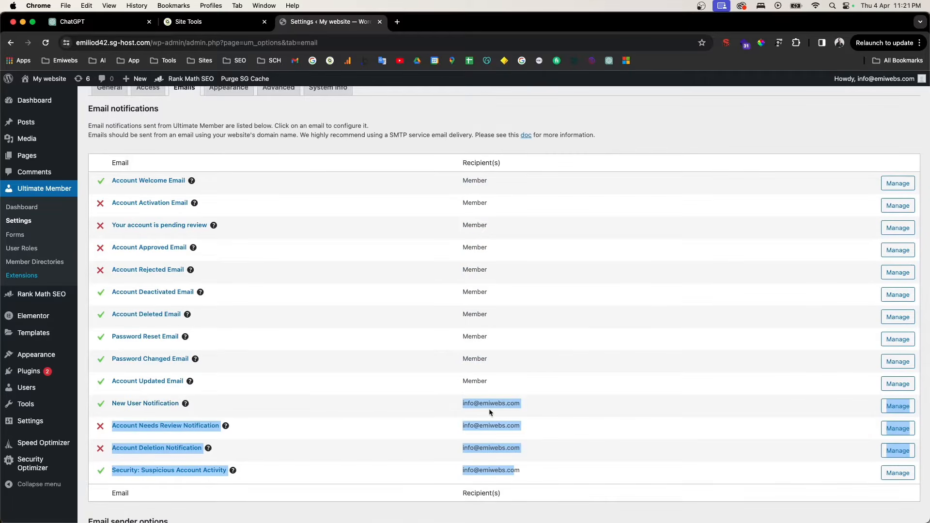
# Review the email sender options, including the admin address, sender name, sender address and HTML content type
pyautogui.scroll(-3, 490, 411)
pyautogui.moveTo(89, 404); pyautogui.dragTo(160, 402)
pyautogui.scroll(-2, 182, 408)
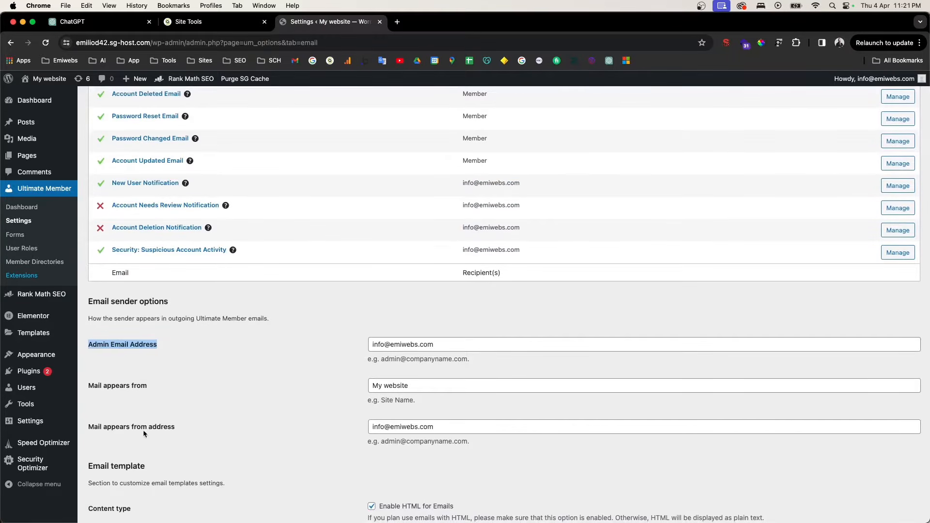
pyautogui.scroll(-2, 341, 415)
pyautogui.moveTo(409, 311); pyautogui.dragTo(378, 311)
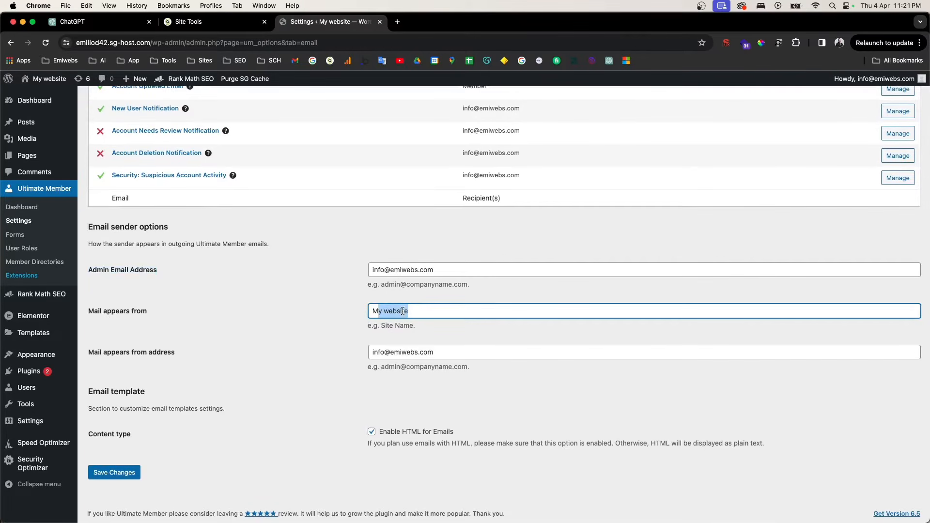
pyautogui.scroll(5, 436, 290)
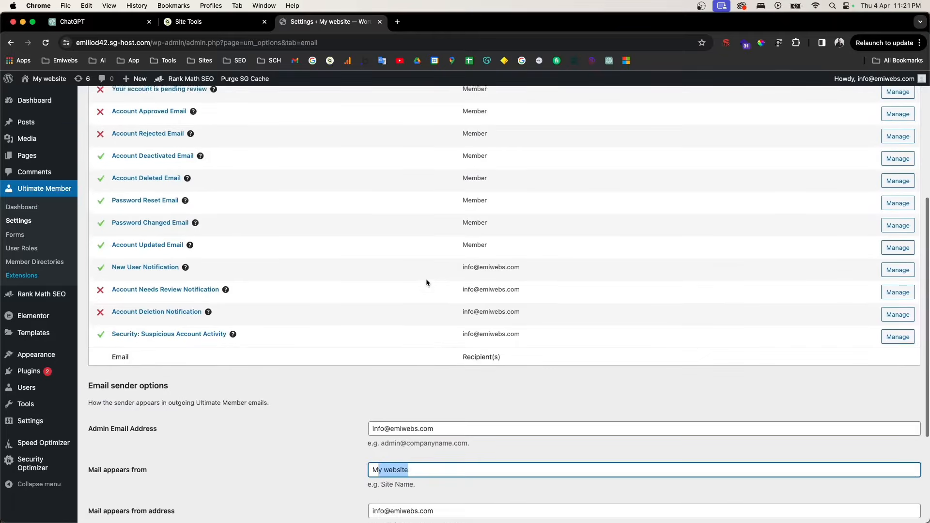
# Check the Account Activation Email's subject and content with the notification enabled, and return to the email list without saving
pyautogui.scroll(1, 426, 280)
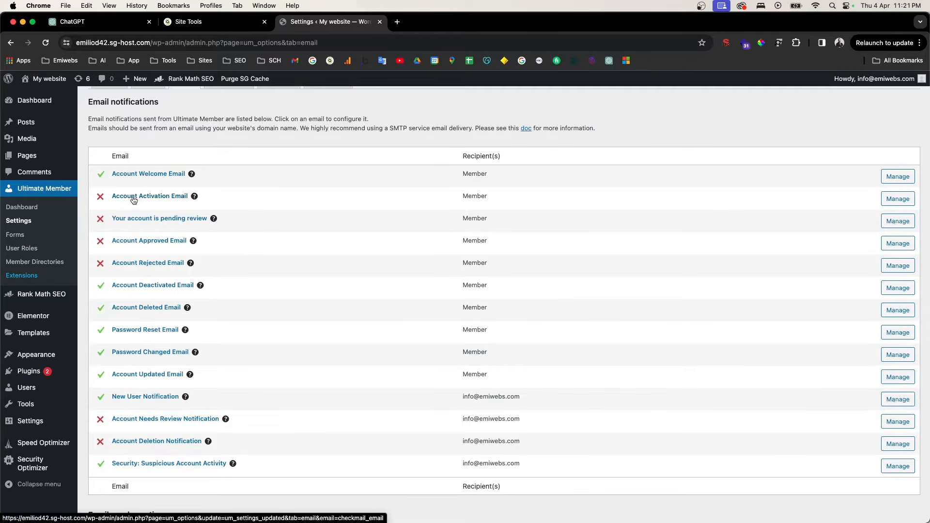
pyautogui.scroll(-1, 134, 201)
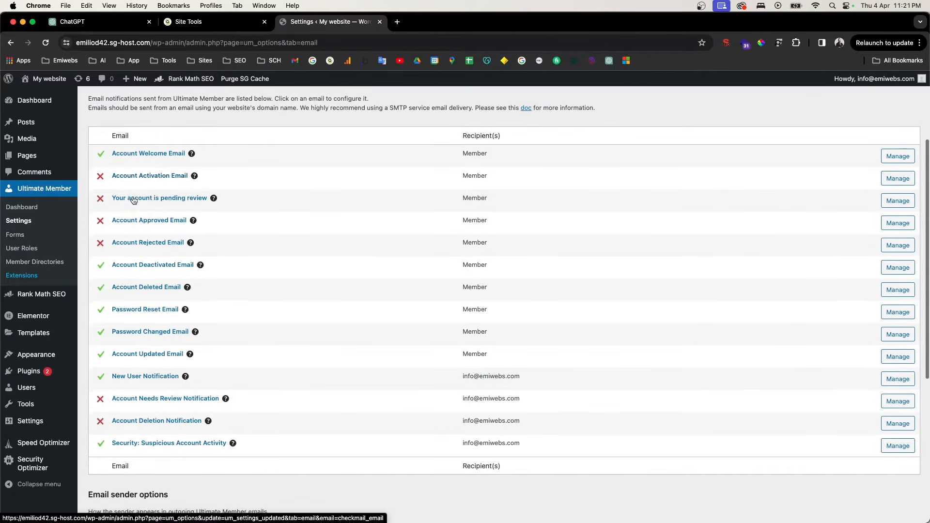
pyautogui.scroll(1, 134, 200)
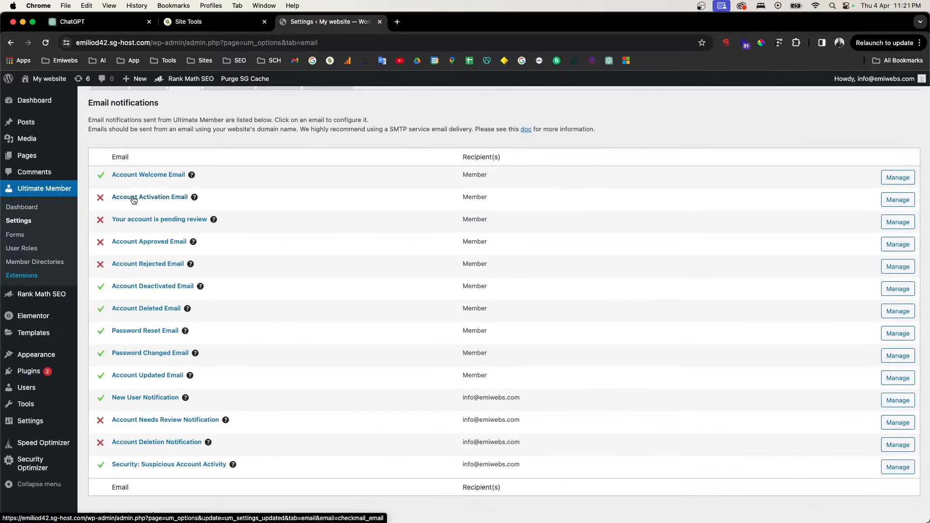
pyautogui.click(134, 199)
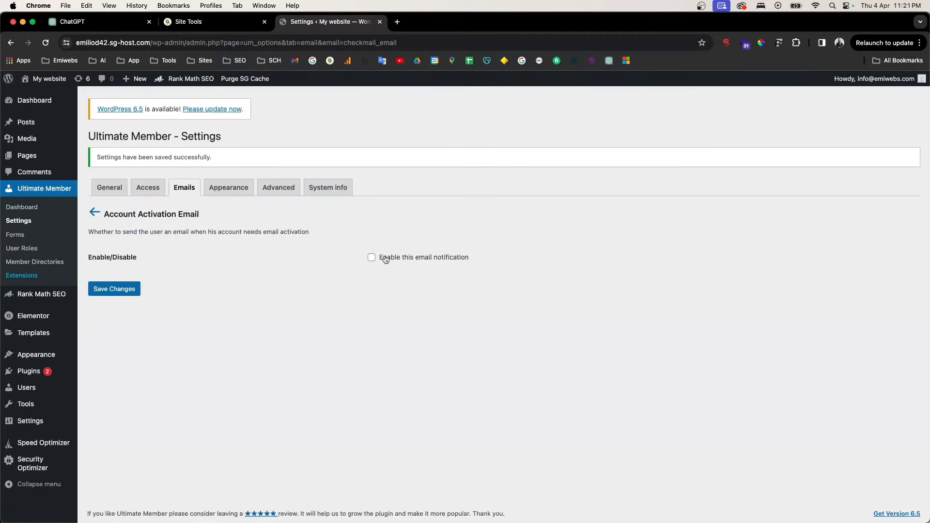
pyautogui.click(385, 260)
pyautogui.scroll(-2, 605, 411)
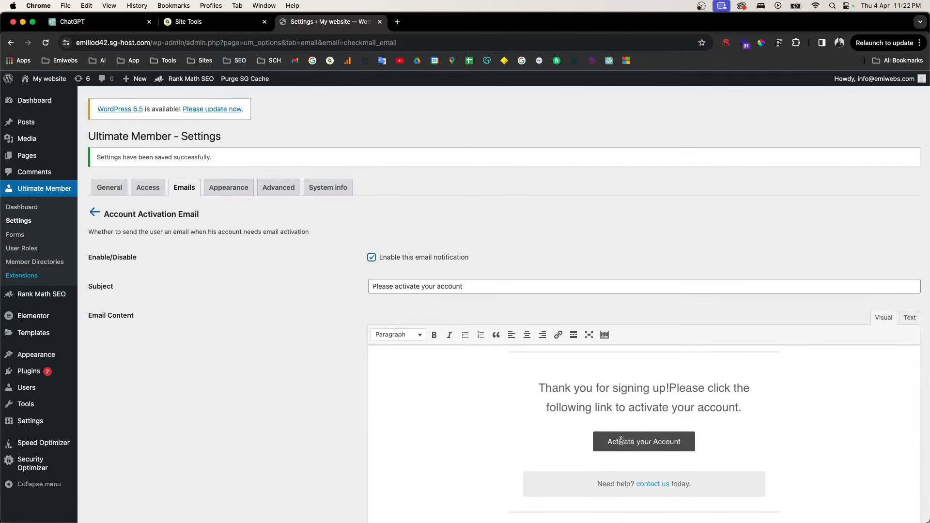
pyautogui.click(95, 213)
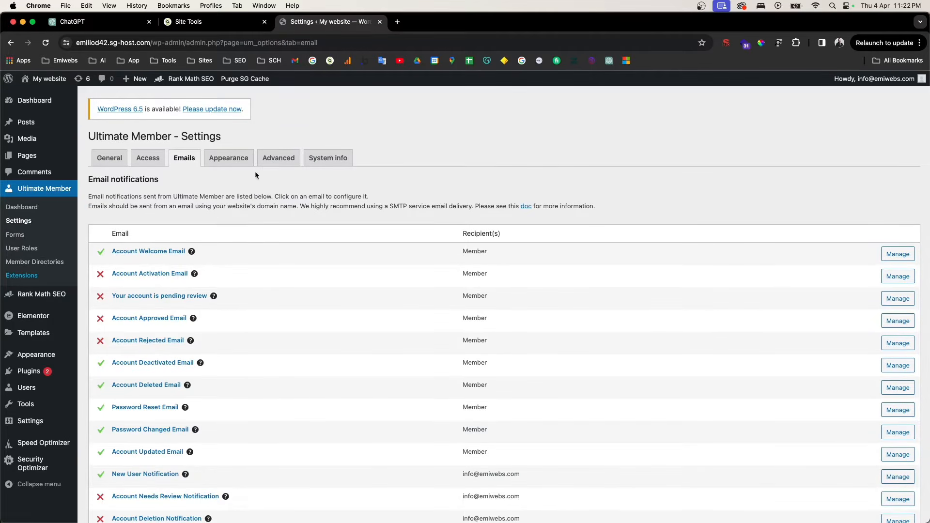
# Review the profile appearance settings for the template, profile photo and cover photo
pyautogui.click(241, 165)
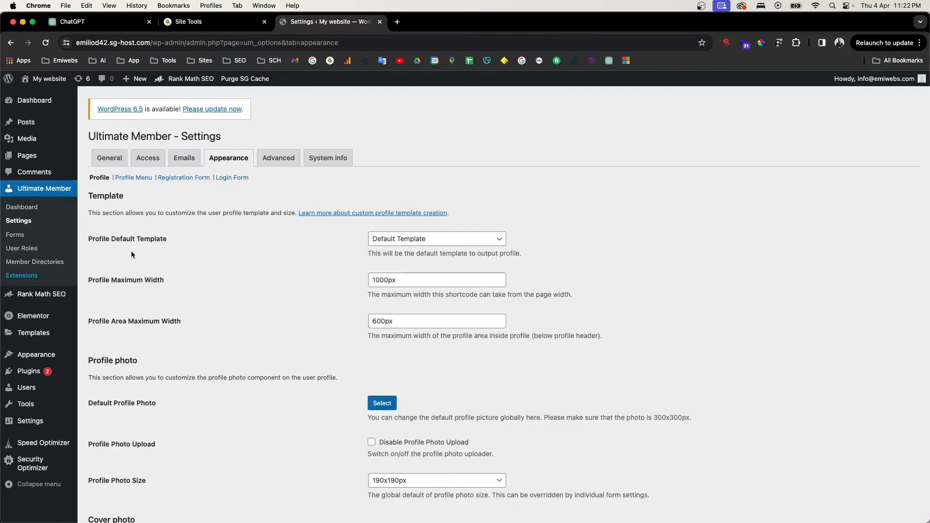
pyautogui.scroll(-2, 131, 253)
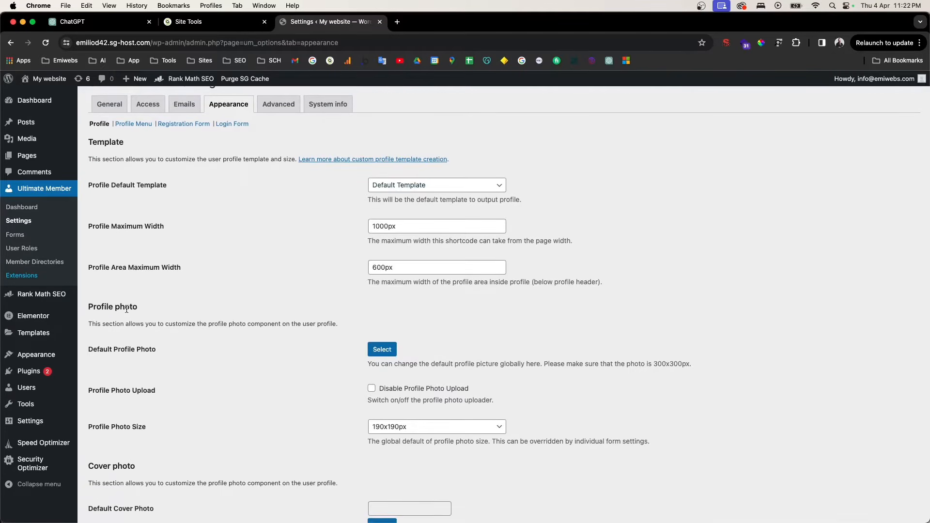
pyautogui.scroll(-4, 126, 309)
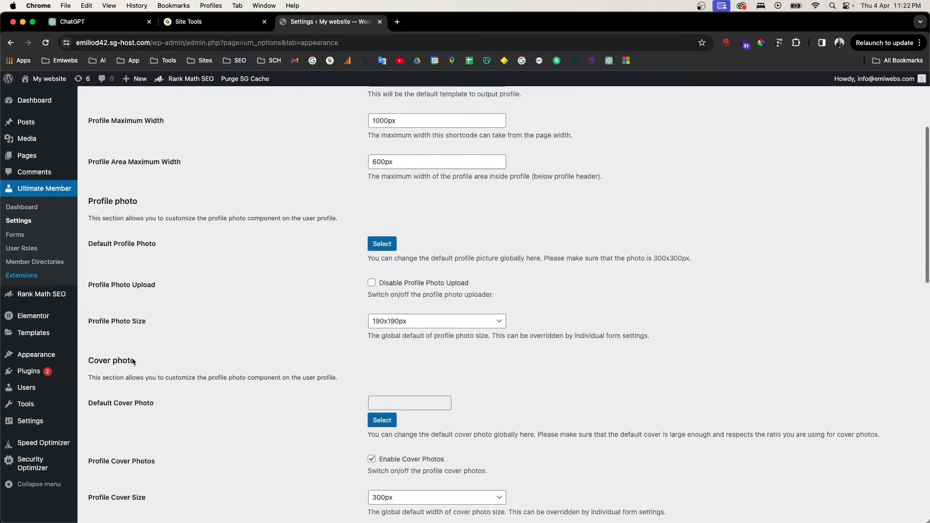
pyautogui.scroll(6, 133, 362)
# Look through the appearance settings for the profile menu, registration form and login form
pyautogui.click(139, 181)
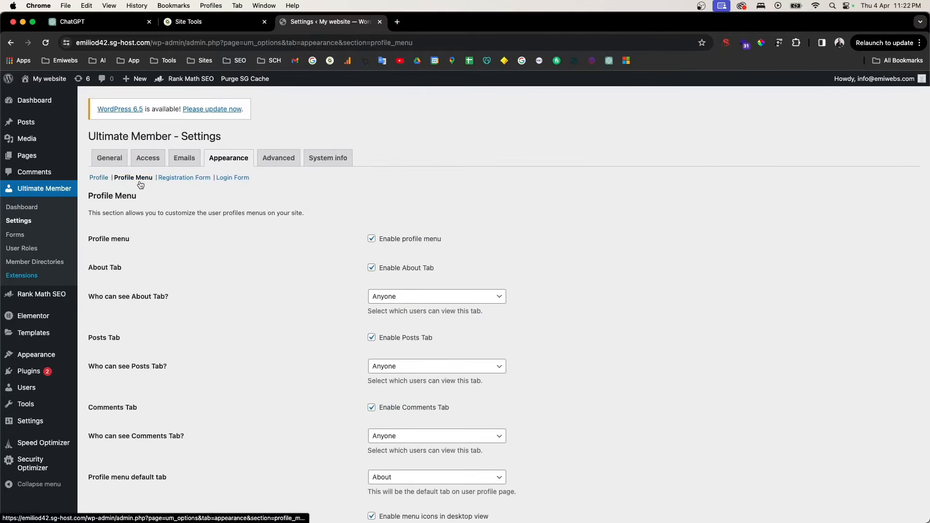
pyautogui.click(170, 181)
pyautogui.scroll(-2, 196, 304)
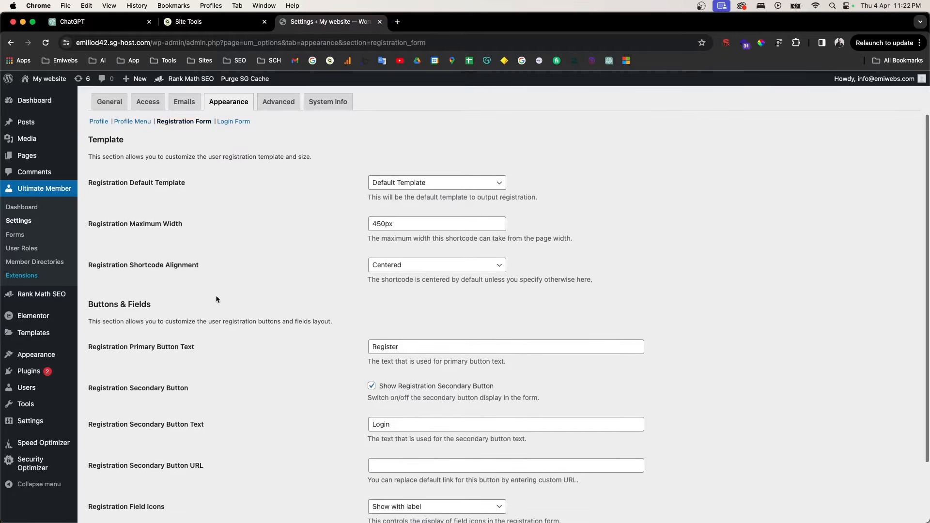
pyautogui.scroll(-3, 341, 289)
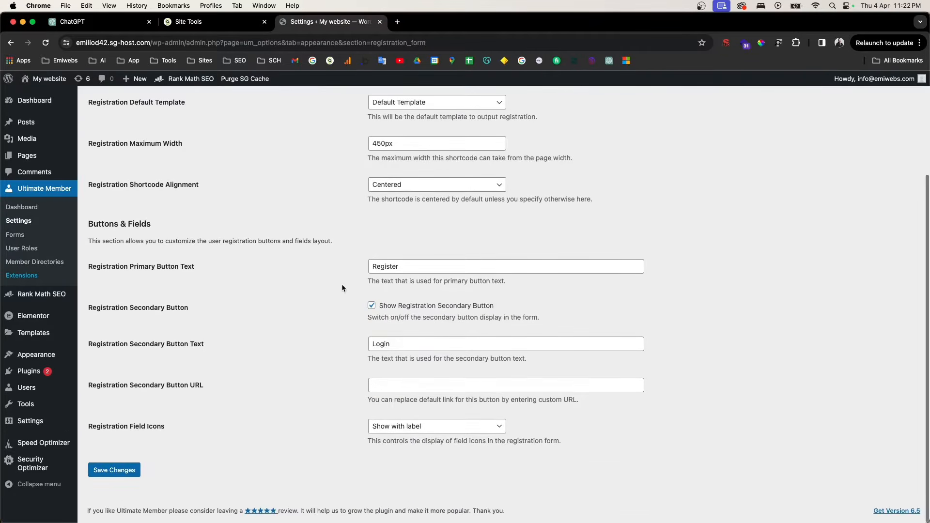
pyautogui.scroll(5, 246, 218)
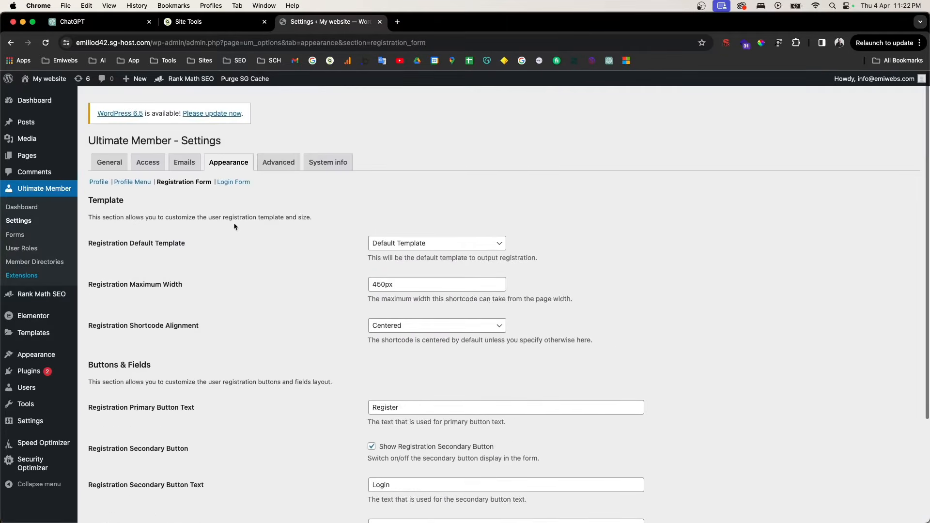
pyautogui.click(242, 178)
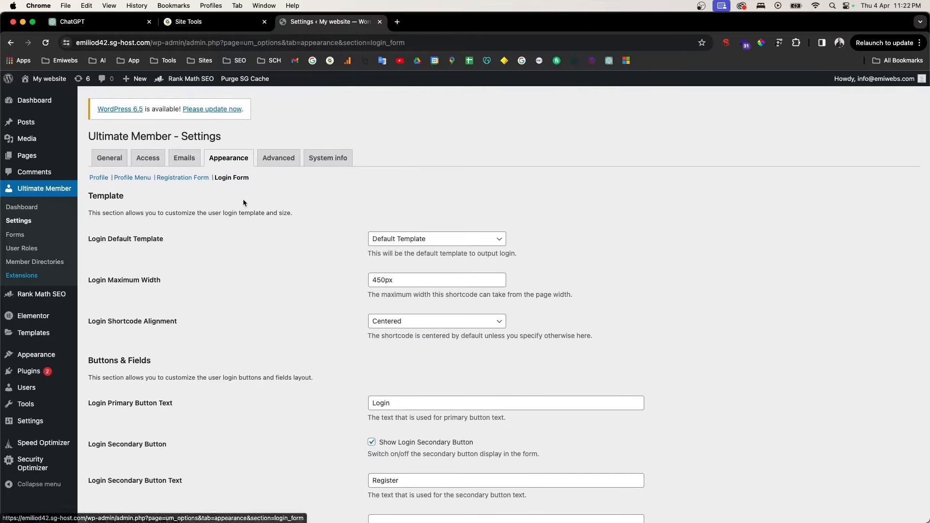
# Enable showing an asterisk for required fields in the advanced general settings and save the changes
pyautogui.click(267, 165)
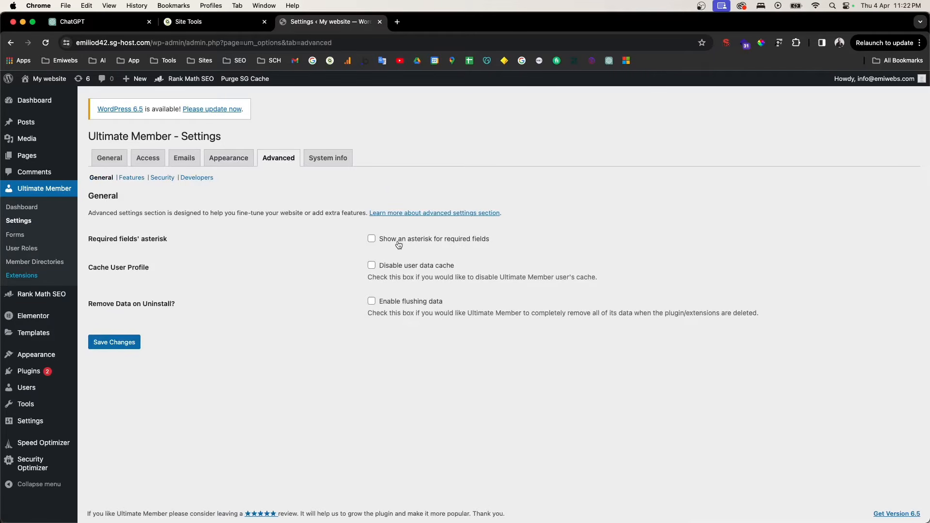
pyautogui.click(372, 239)
pyautogui.click(115, 343)
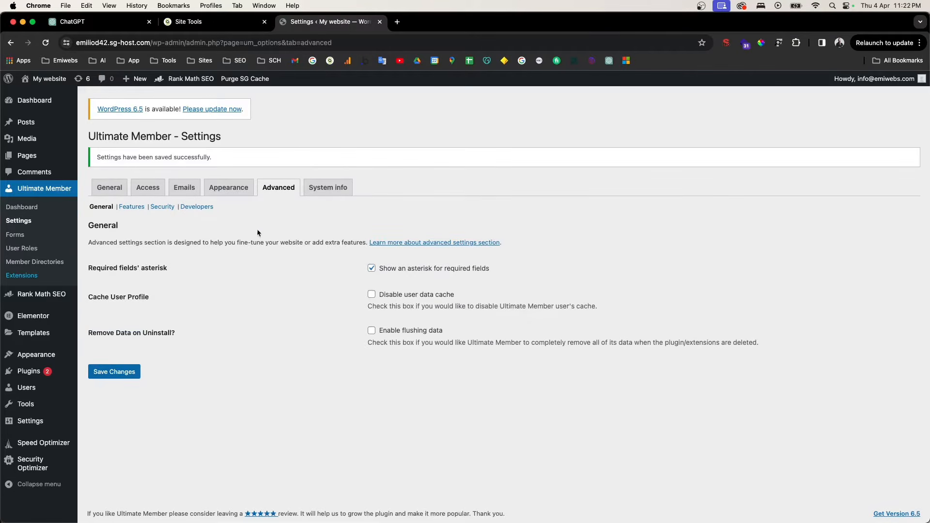
# Review the advanced features, security and developer settings, and view the system information page
pyautogui.click(131, 207)
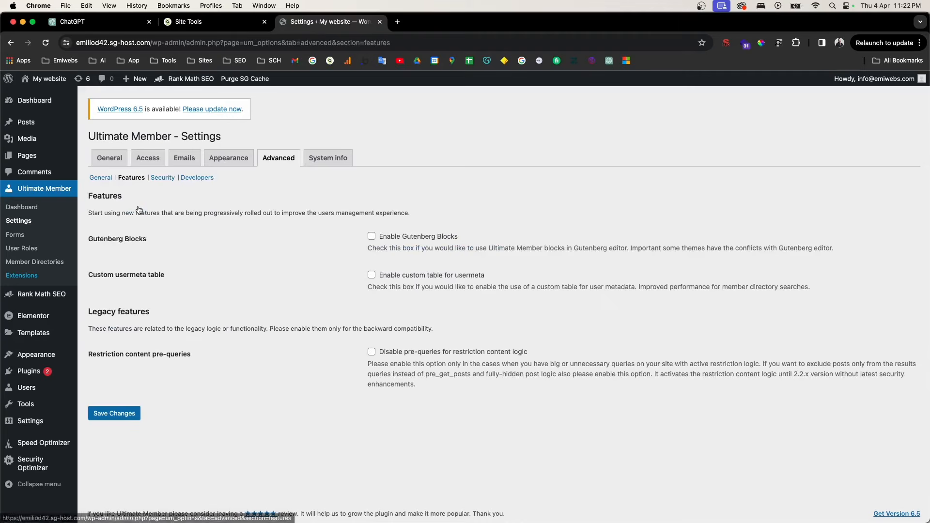
pyautogui.click(170, 180)
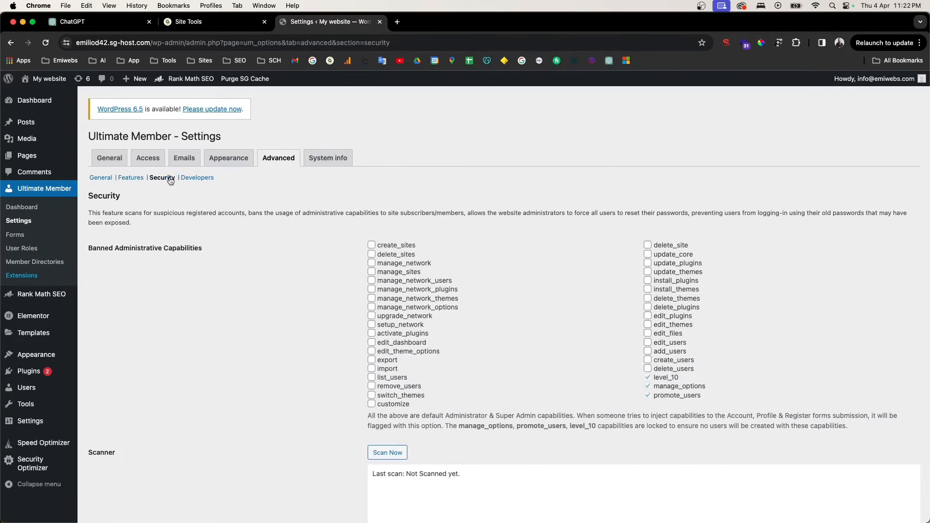
pyautogui.scroll(-6, 179, 259)
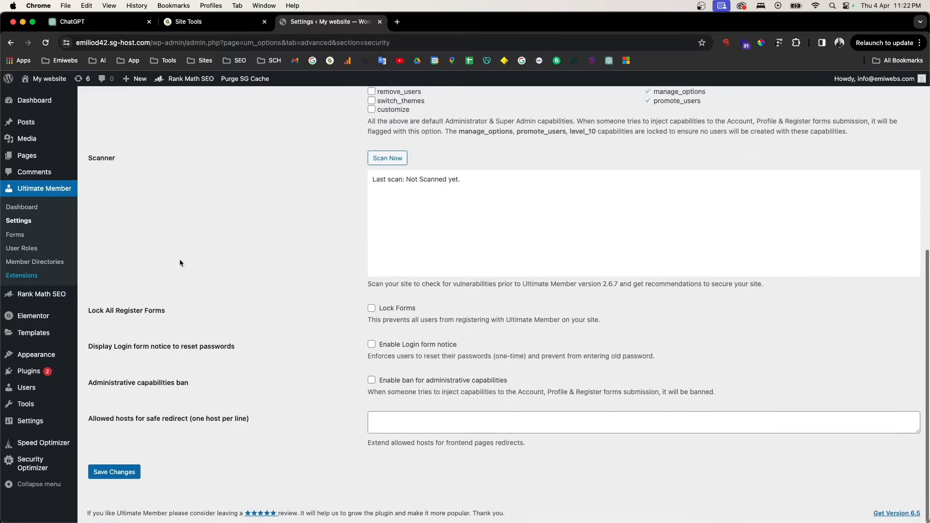
pyautogui.scroll(6, 180, 262)
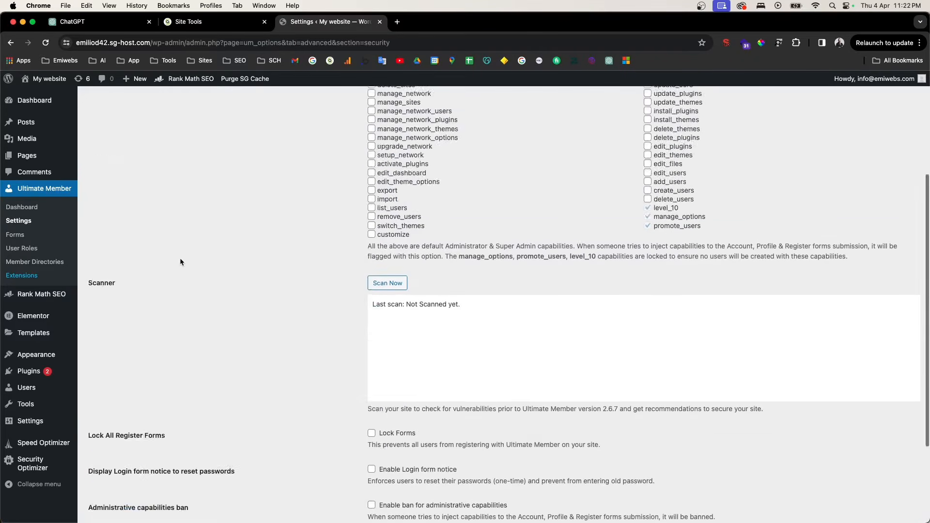
pyautogui.click(202, 180)
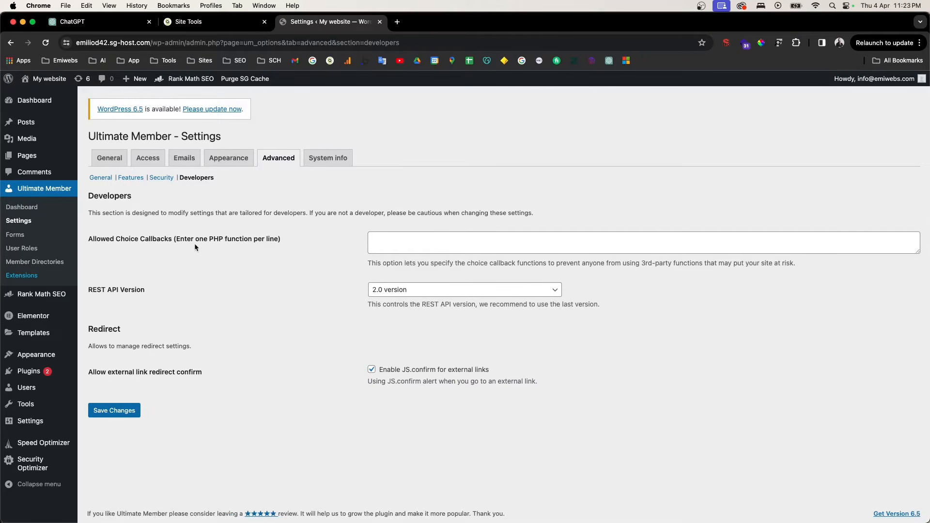
pyautogui.click(307, 165)
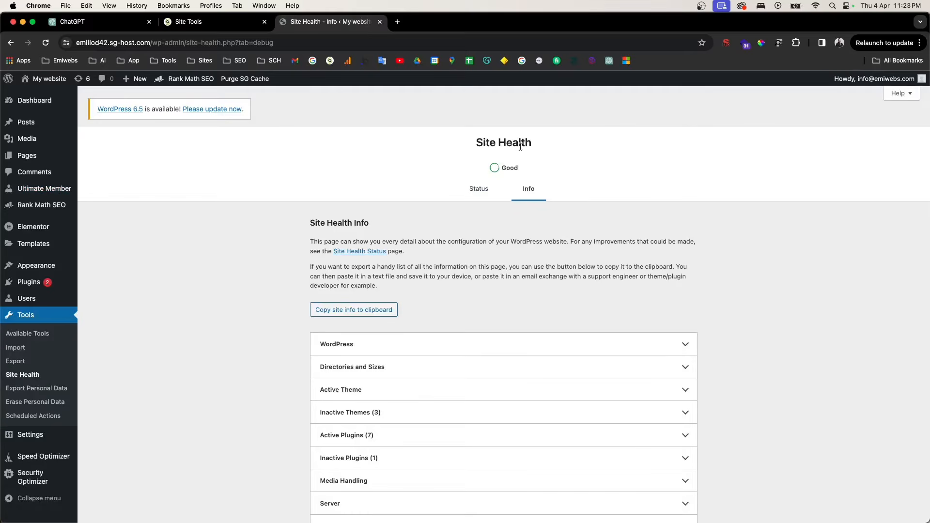
# Start a new Ultimate Member form of the registration type and title it "Registration form"
pyautogui.click(38, 191)
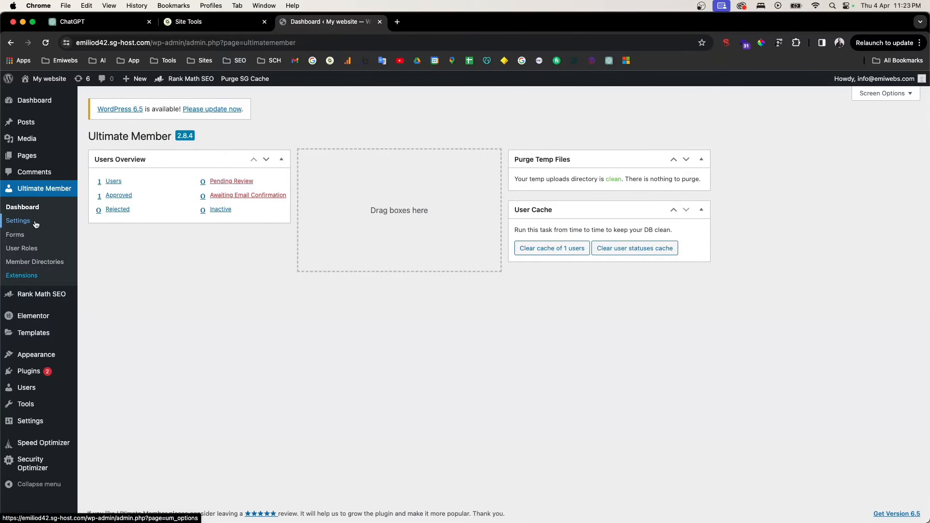
pyautogui.click(17, 235)
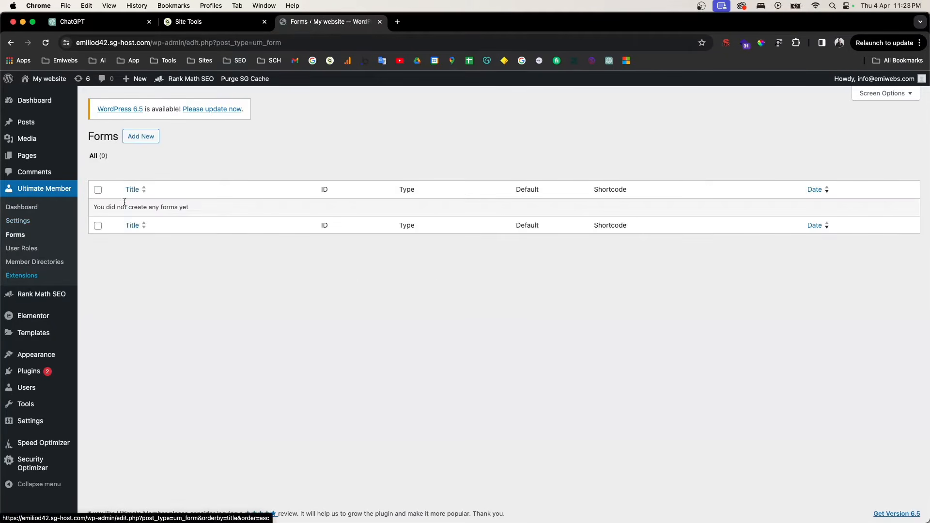
pyautogui.click(140, 137)
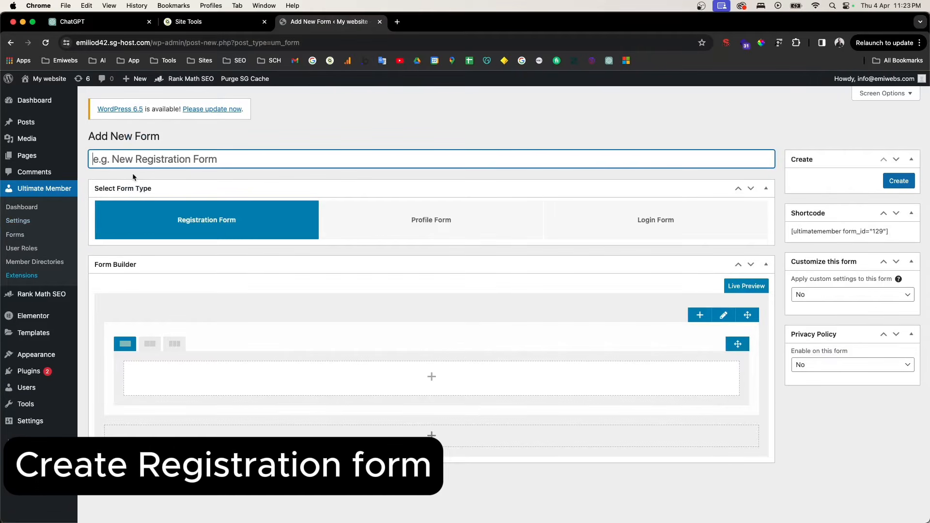
pyautogui.write('Registration')
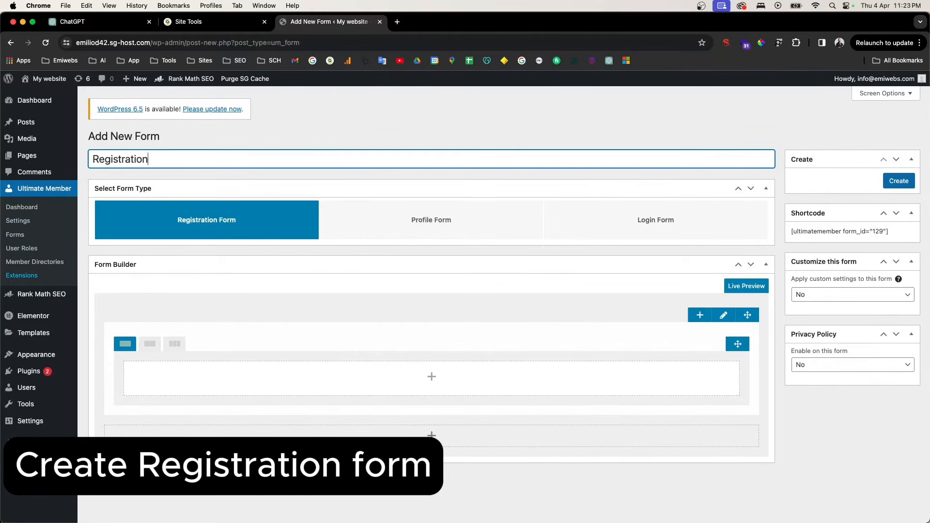
pyautogui.write(' form')
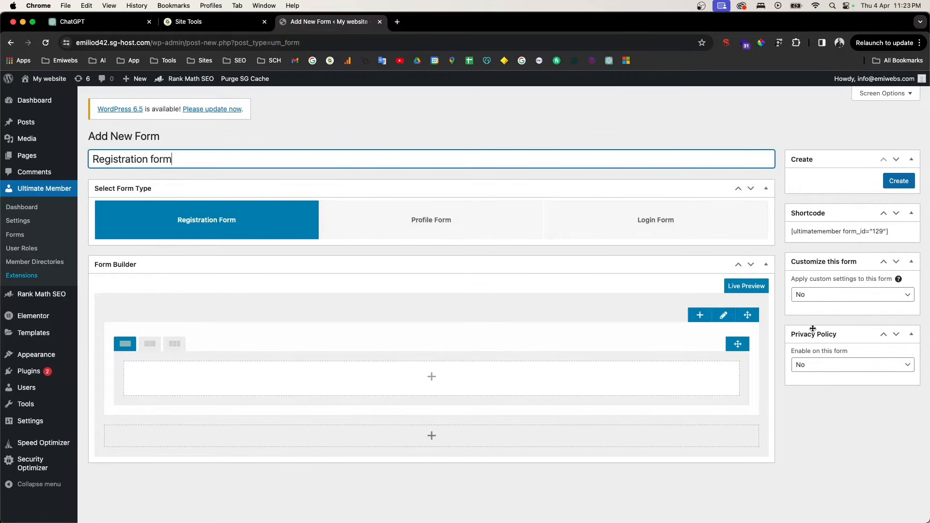
# Set the registration form to apply custom settings and keep its assigned role as Default
pyautogui.scroll(5, 818, 300)
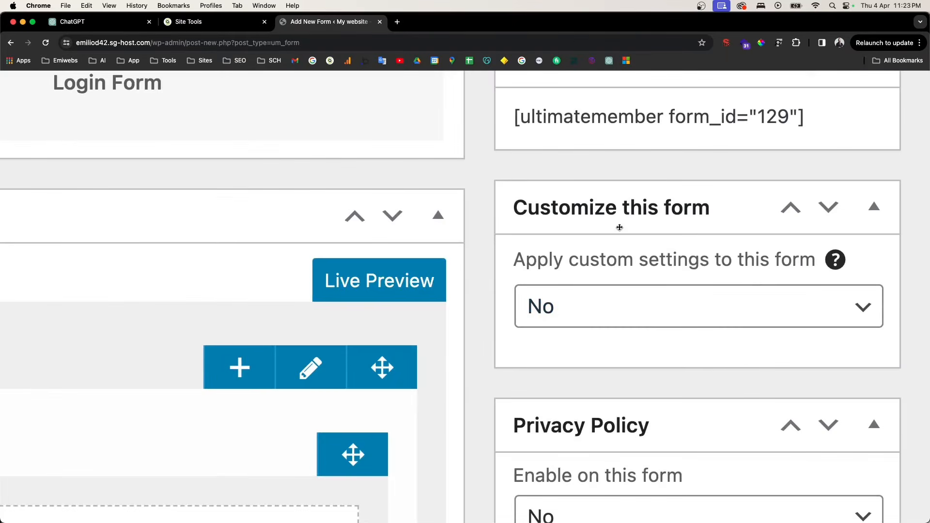
pyautogui.scroll(-5, 660, 229)
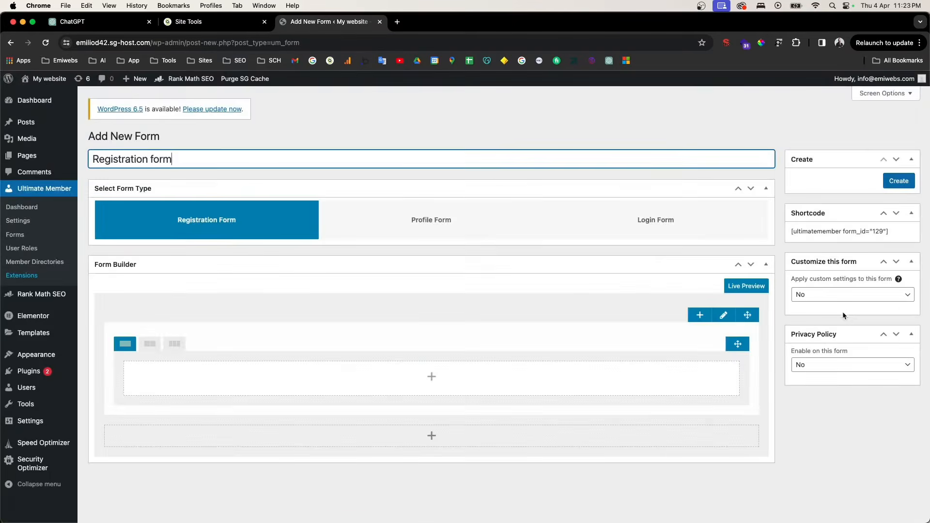
pyautogui.click(843, 296)
pyautogui.click(833, 308)
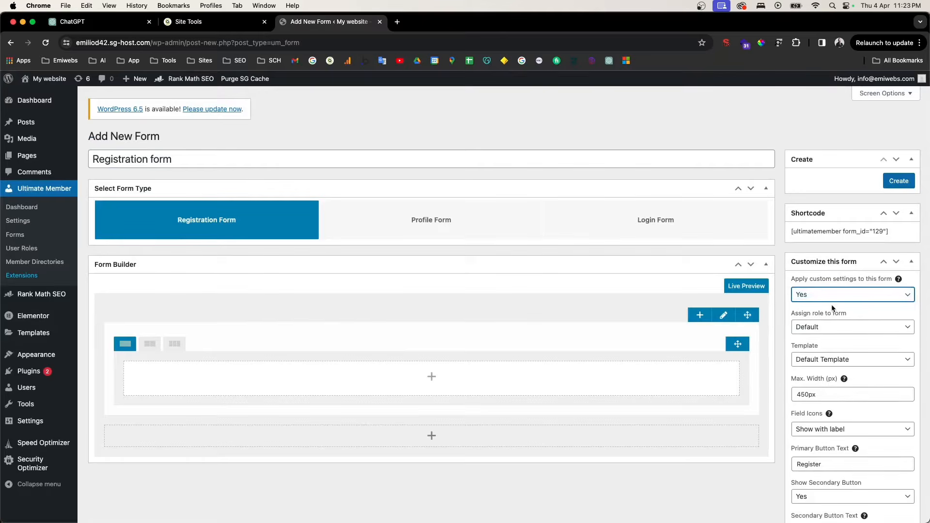
pyautogui.scroll(-3, 831, 340)
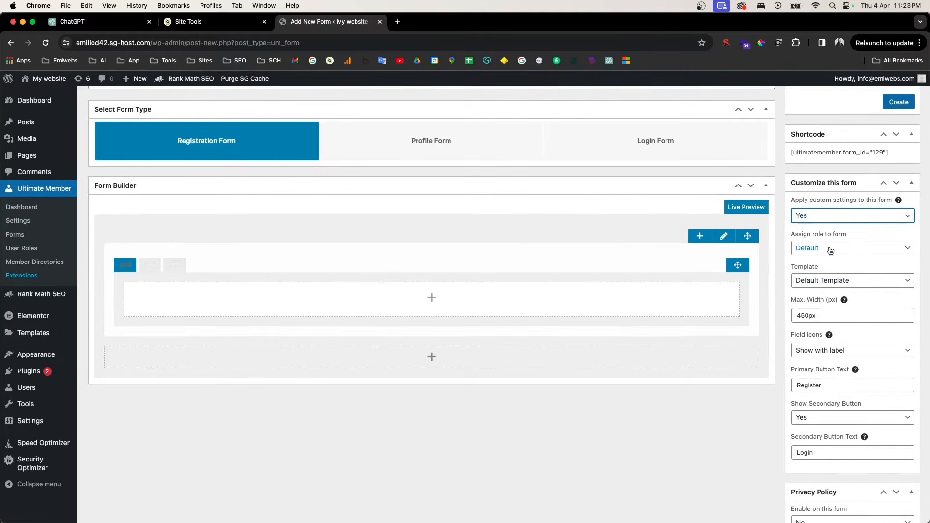
pyautogui.click(831, 249)
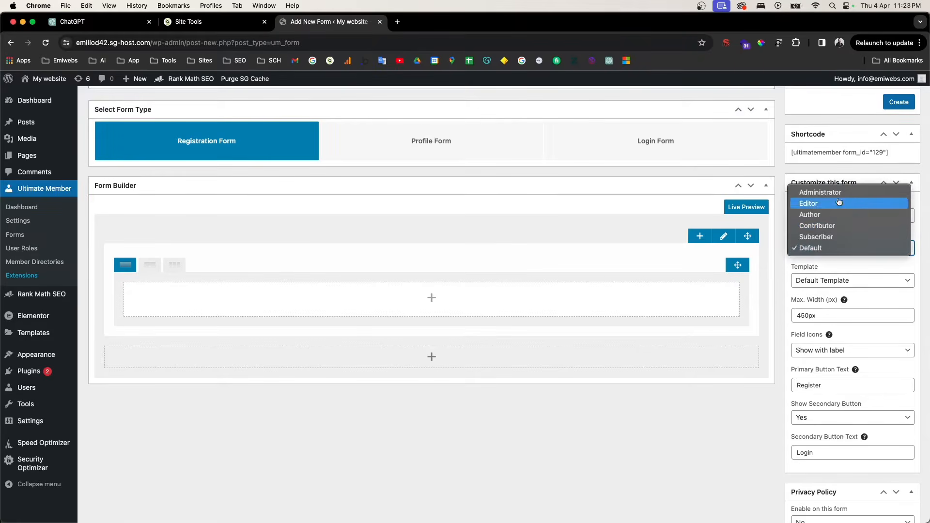
pyautogui.click(835, 253)
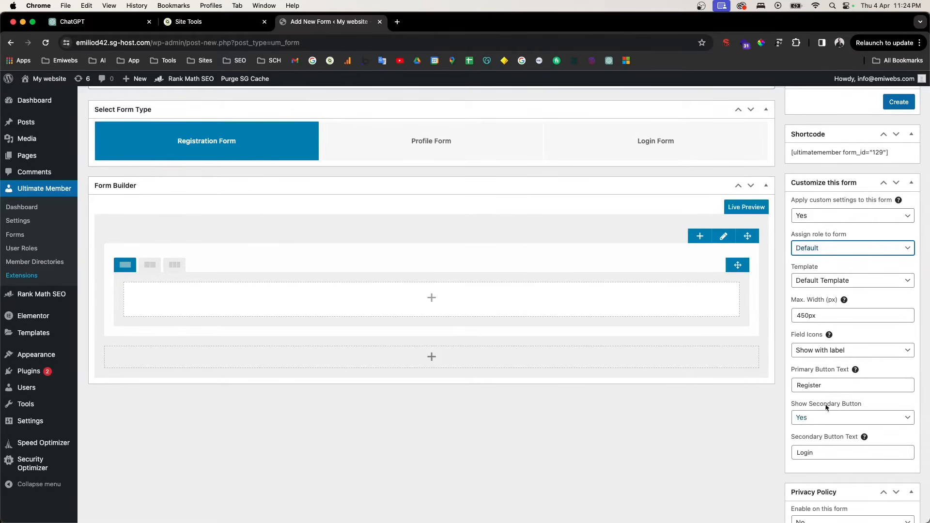
# Enable the privacy policy on the registration form and set its content page to Sample Page
pyautogui.scroll(-3, 826, 451)
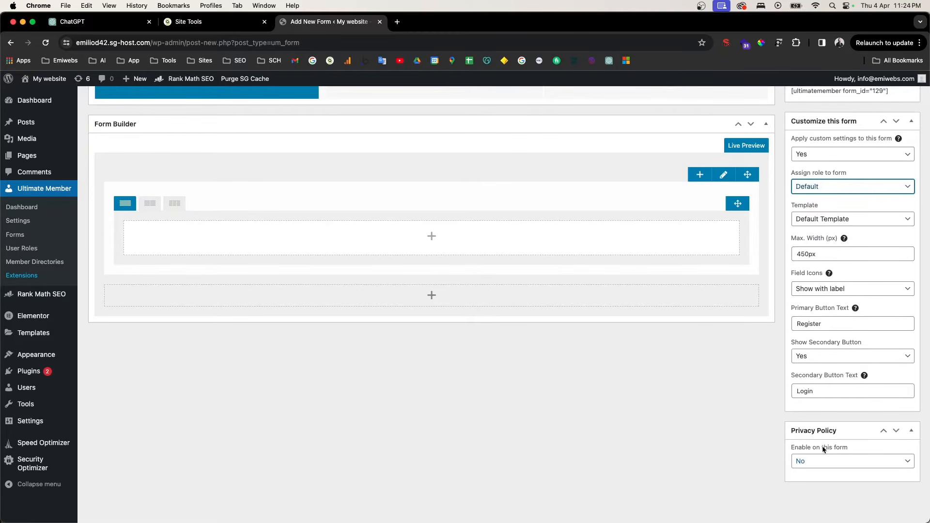
pyautogui.click(823, 462)
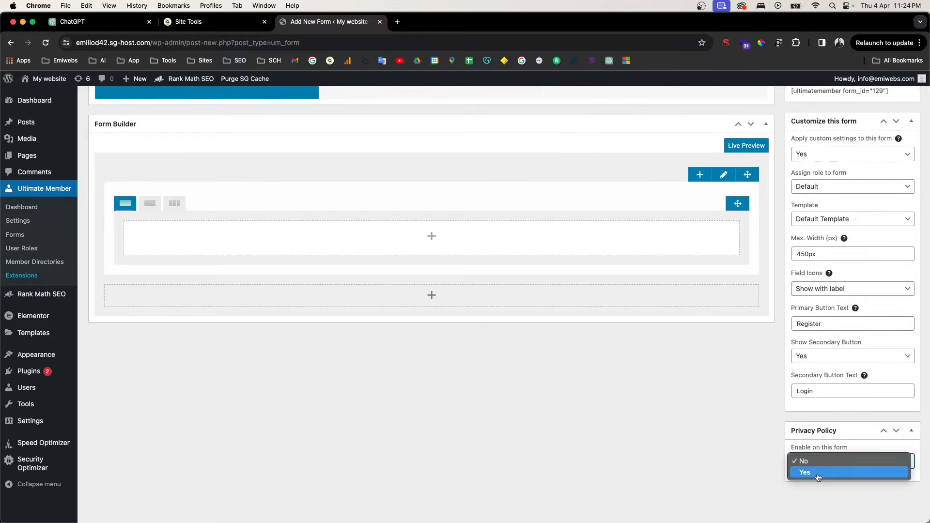
pyautogui.click(817, 473)
pyautogui.scroll(-5, 826, 450)
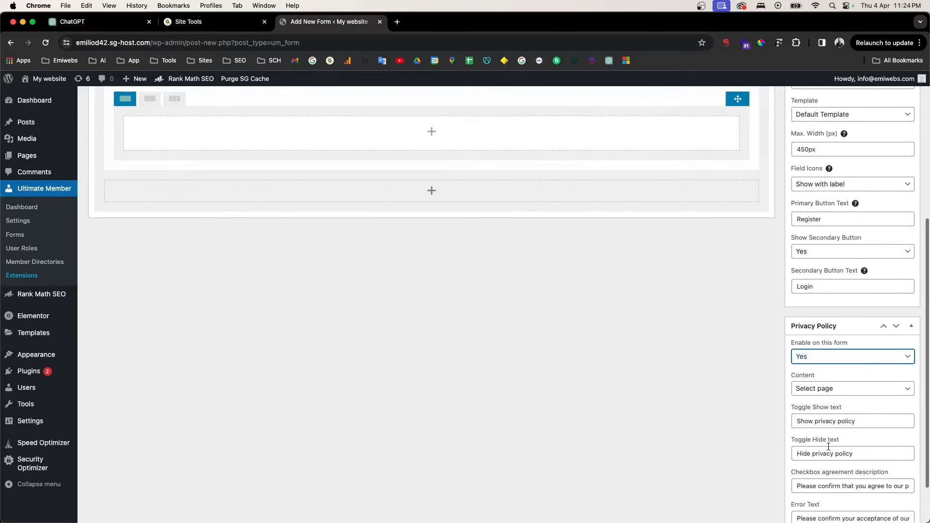
pyautogui.click(812, 389)
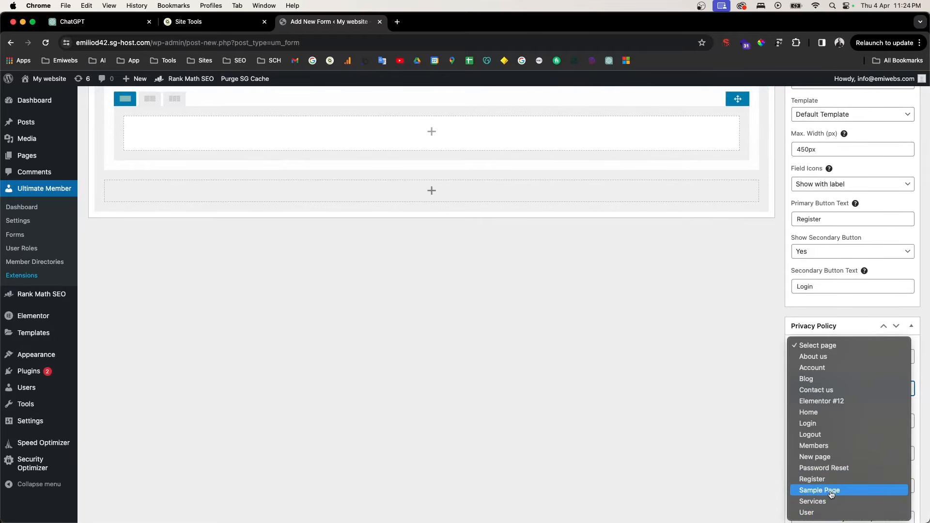
pyautogui.click(832, 495)
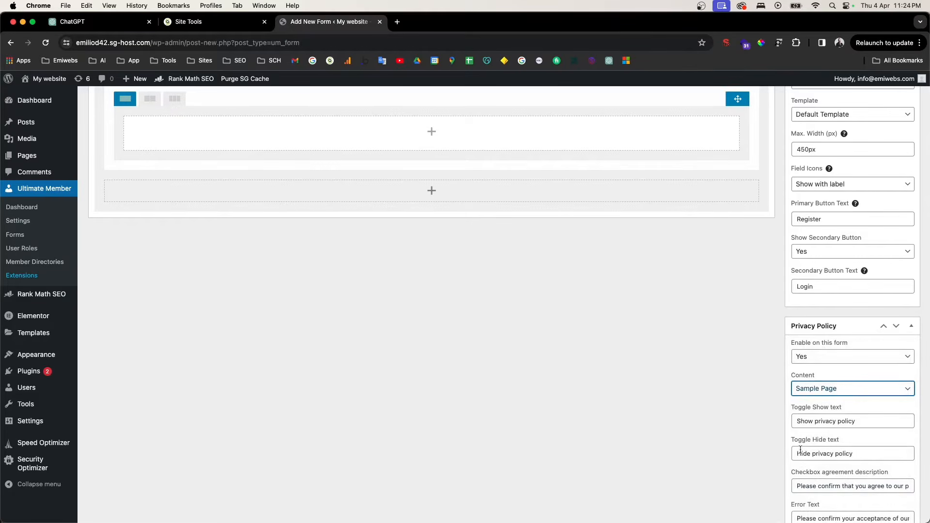
pyautogui.moveTo(801, 422); pyautogui.dragTo(874, 423)
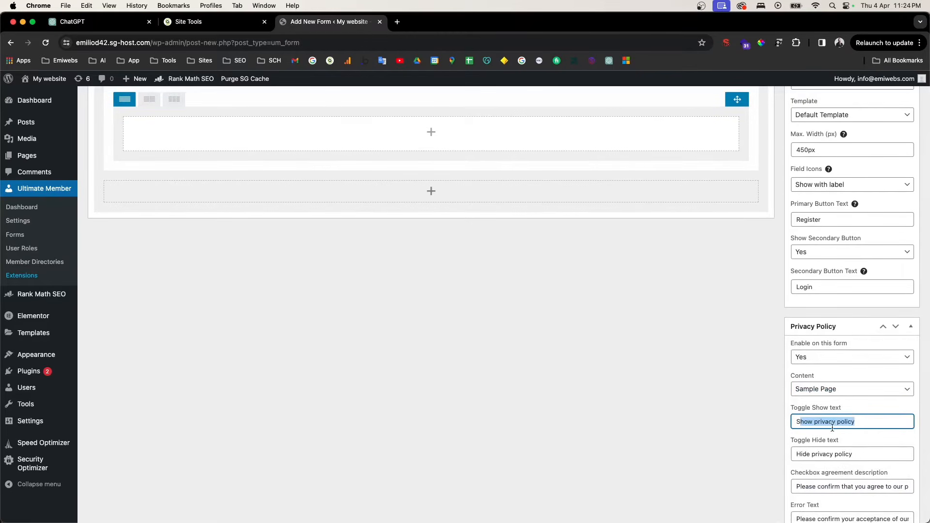
pyautogui.scroll(-1, 808, 423)
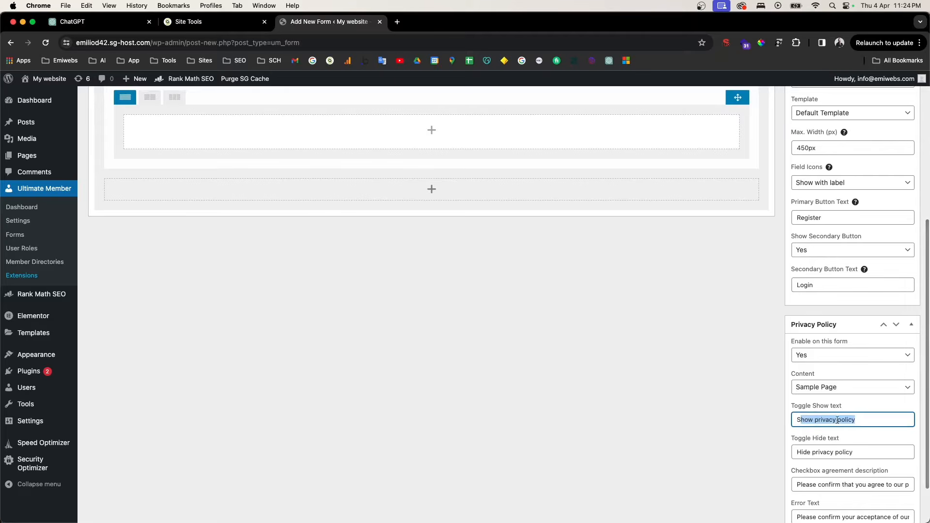
pyautogui.scroll(1, 841, 421)
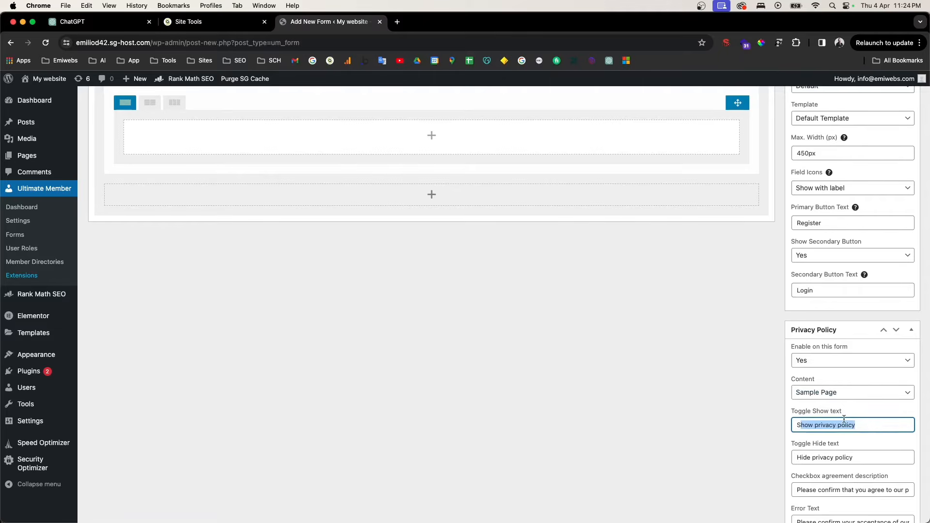
pyautogui.scroll(-3, 844, 420)
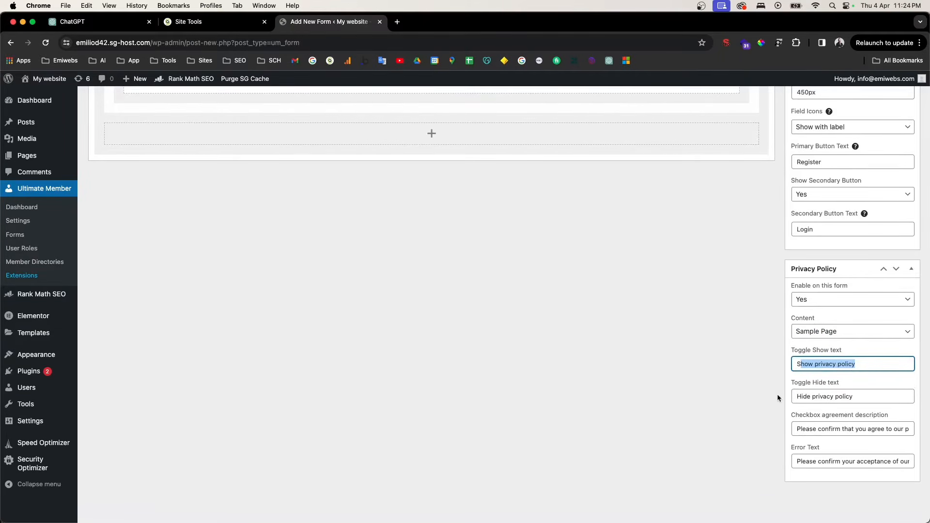
# Try to add the predefined First Name field to the empty row of the unsaved form
pyautogui.scroll(8, 249, 299)
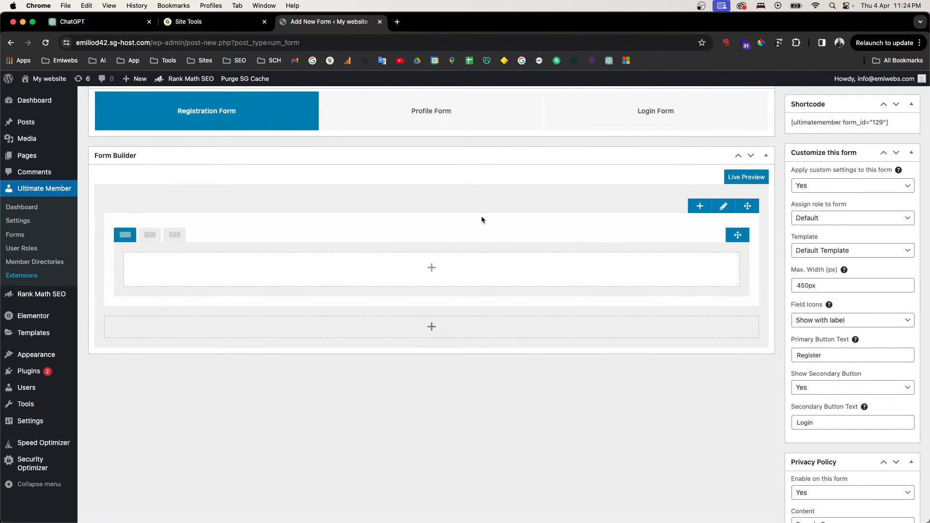
pyautogui.click(432, 267)
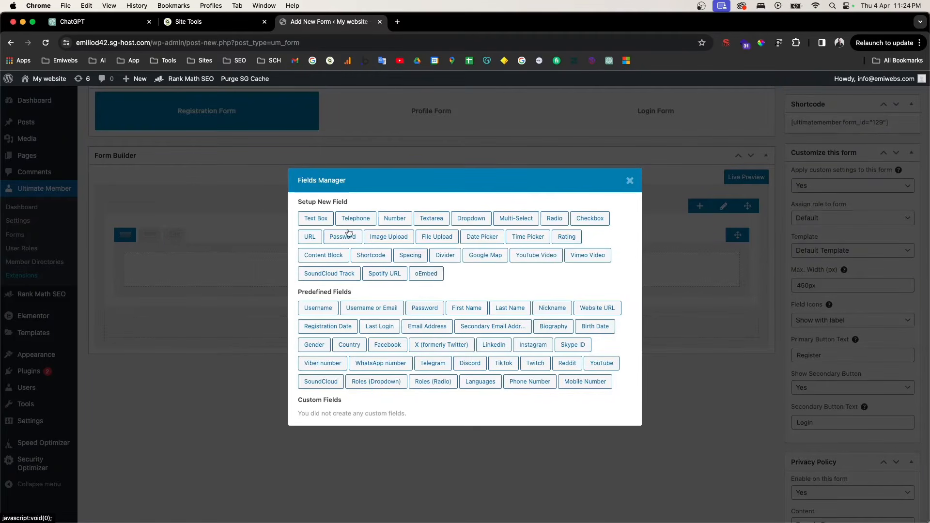
pyautogui.moveTo(297, 201); pyautogui.dragTo(359, 205)
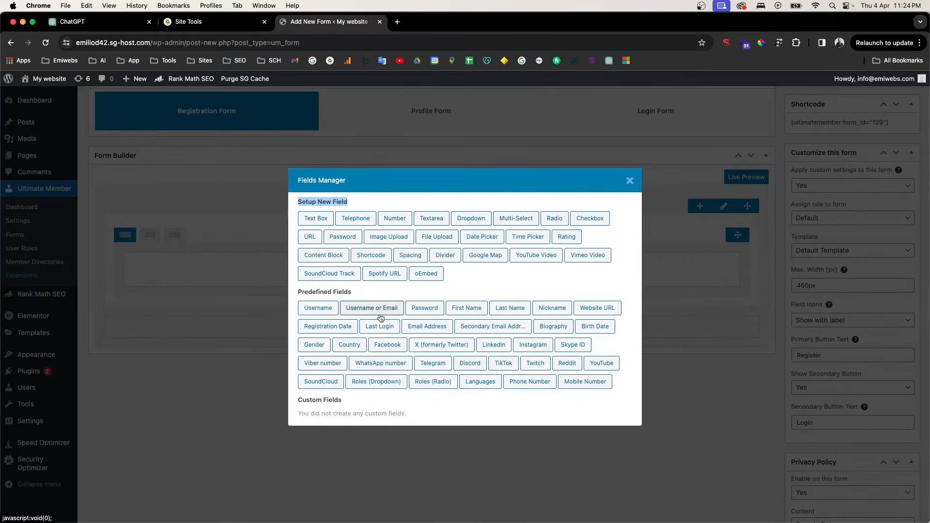
pyautogui.click(473, 313)
pyautogui.click(432, 268)
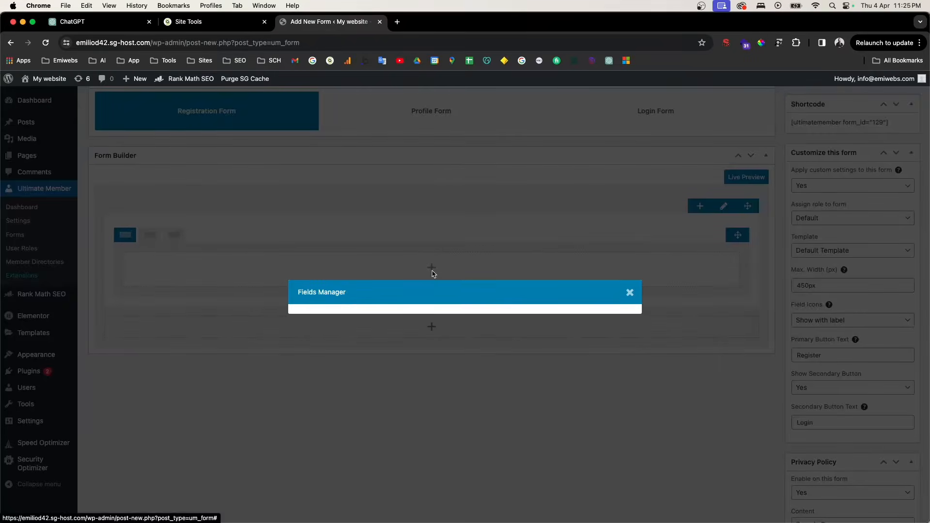
pyautogui.click(630, 293)
pyautogui.click(431, 269)
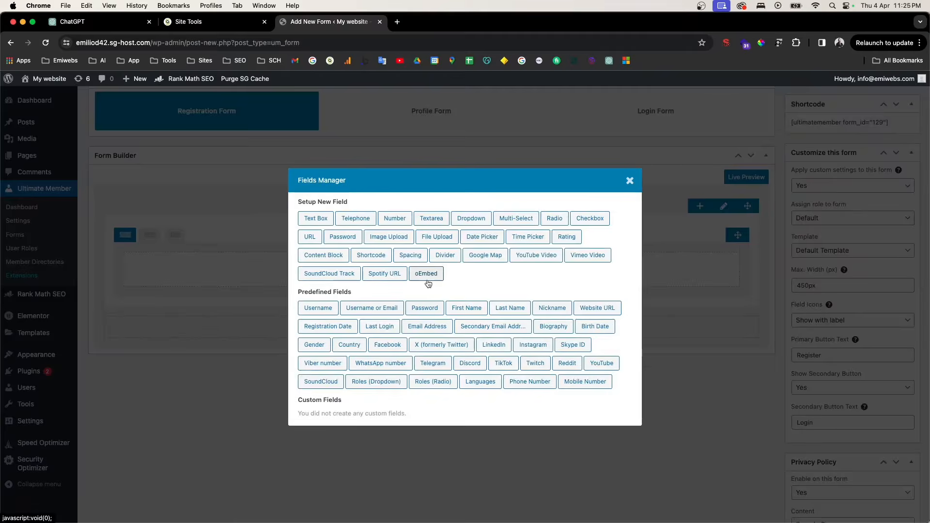
pyautogui.click(466, 307)
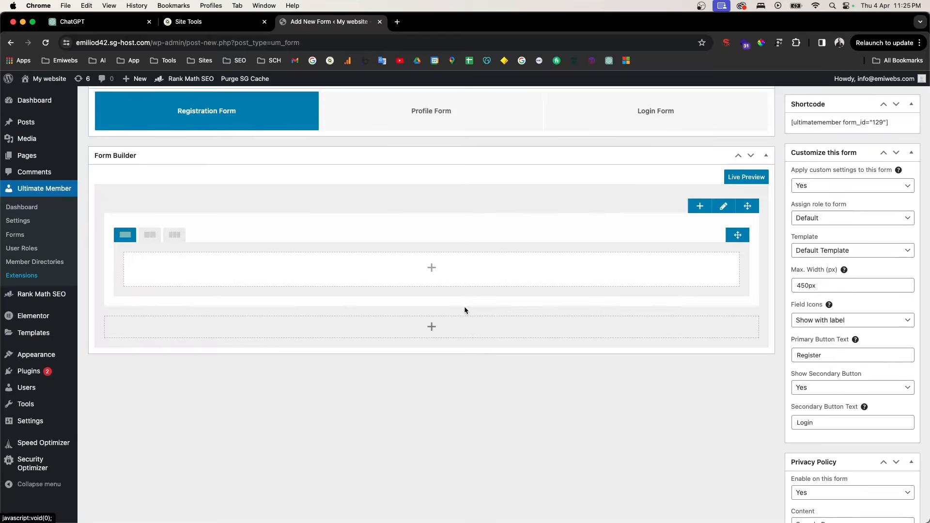
pyautogui.click(431, 269)
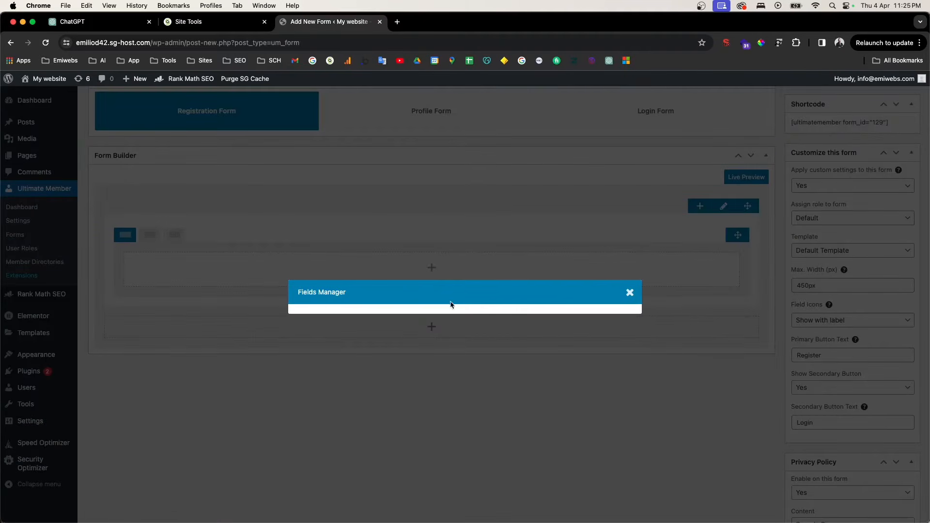
pyautogui.click(630, 293)
# Create the form, and add the predefined First Name and Last Name fields to its first row
pyautogui.scroll(5, 630, 218)
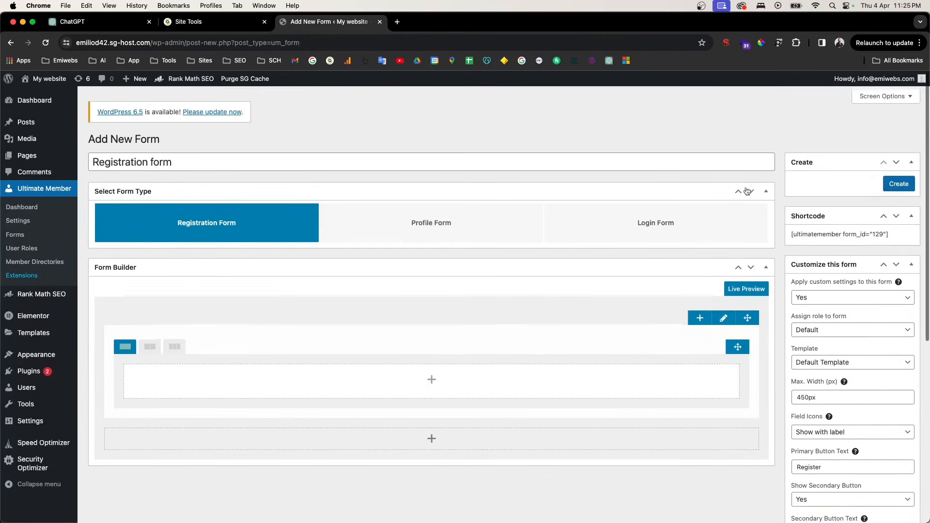
pyautogui.click(902, 184)
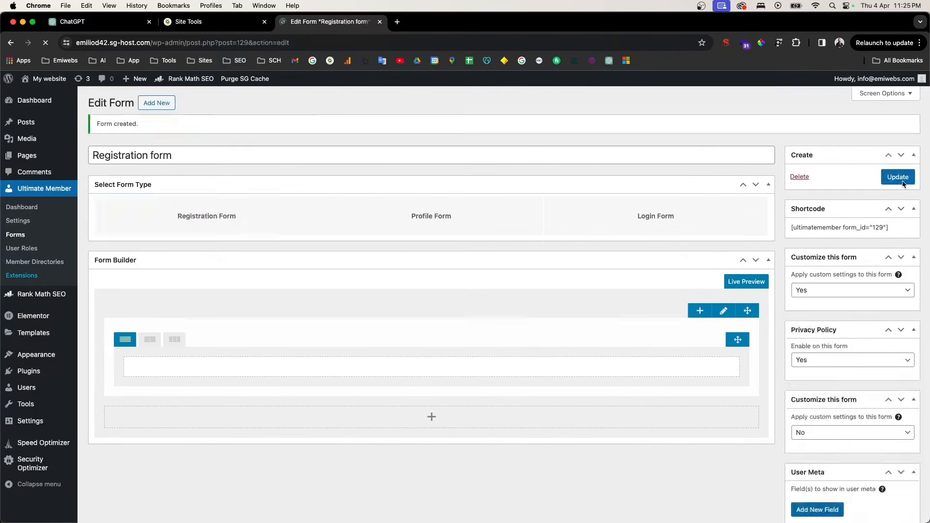
pyautogui.click(431, 375)
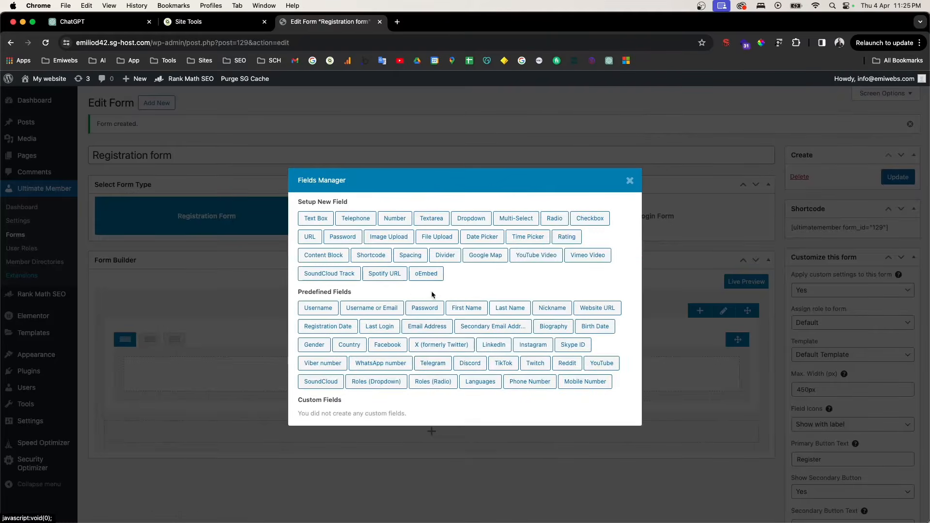
pyautogui.click(459, 307)
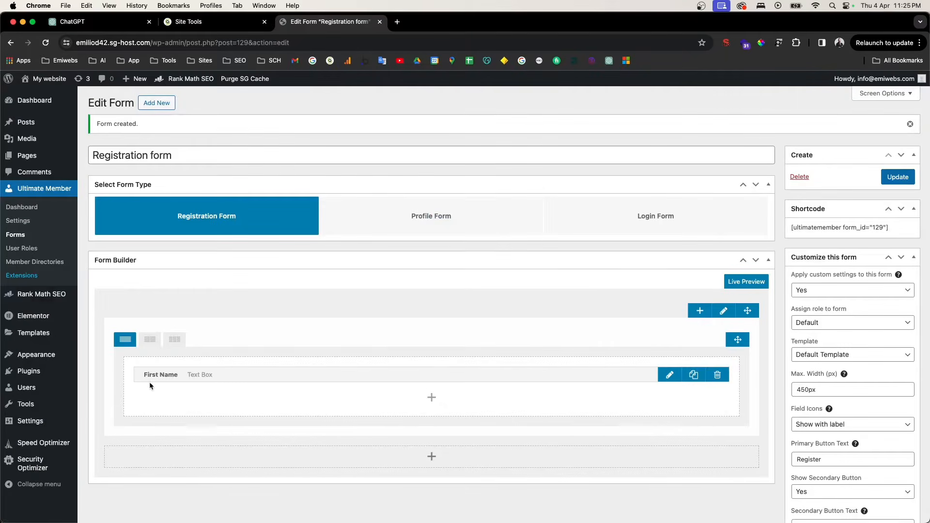
pyautogui.click(433, 398)
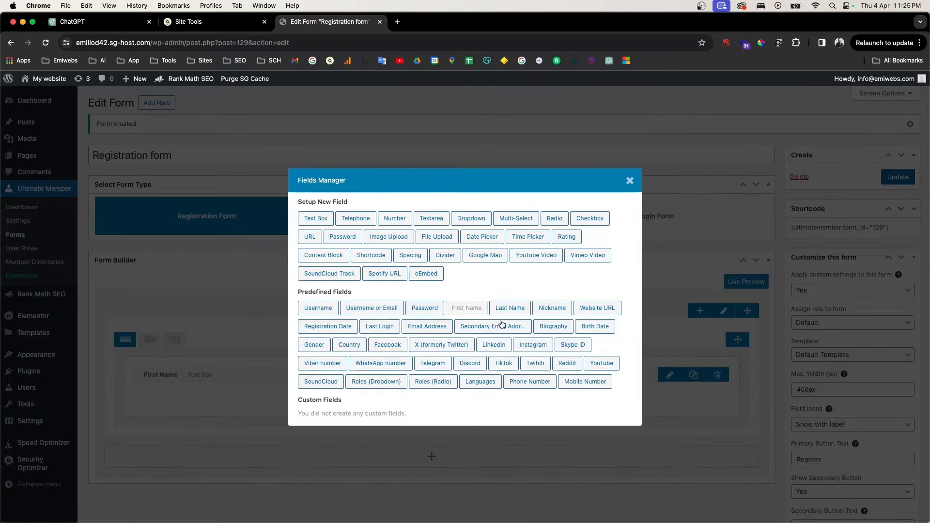
pyautogui.click(529, 312)
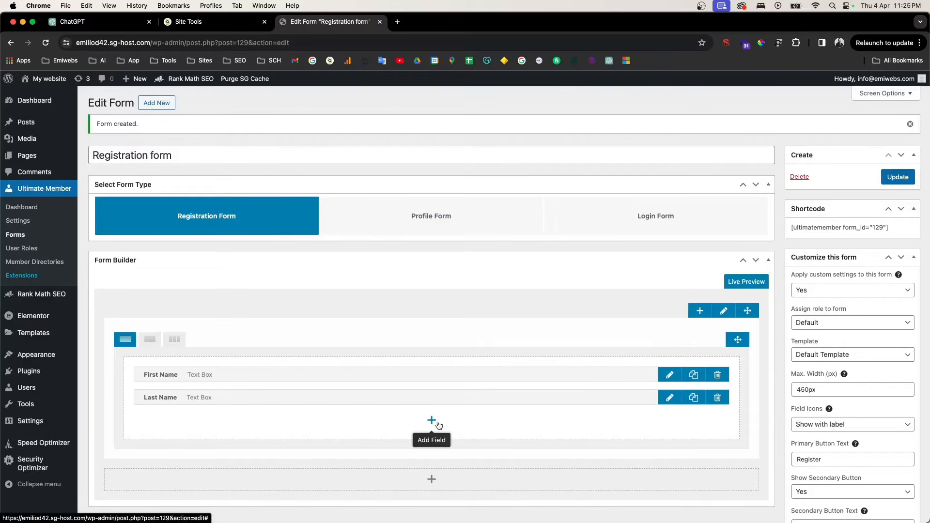
# Add the predefined Email Address and Birth Date fields below Last Name in the form
pyautogui.click(432, 420)
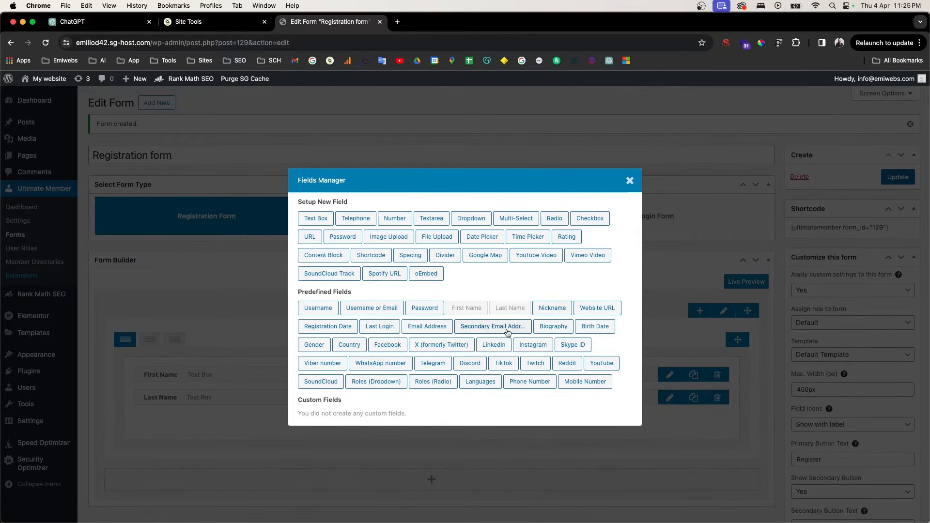
pyautogui.click(443, 328)
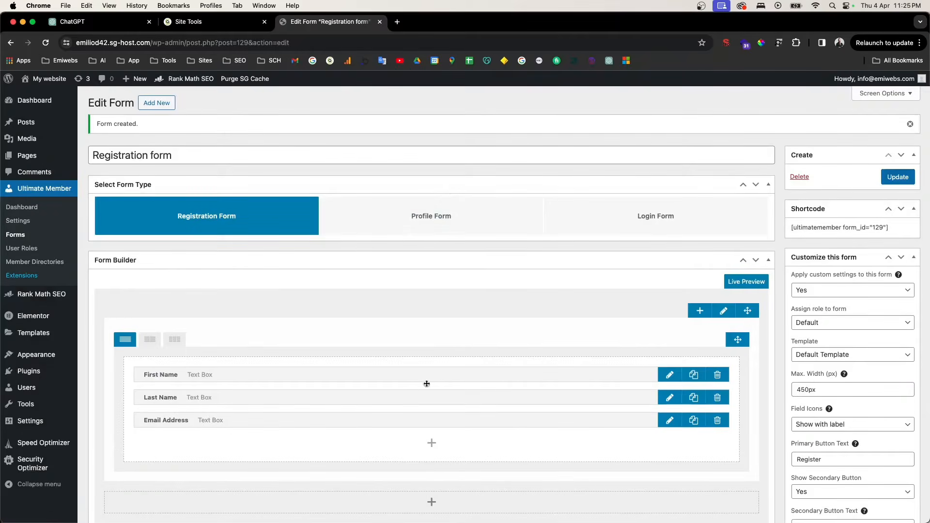
pyautogui.click(432, 443)
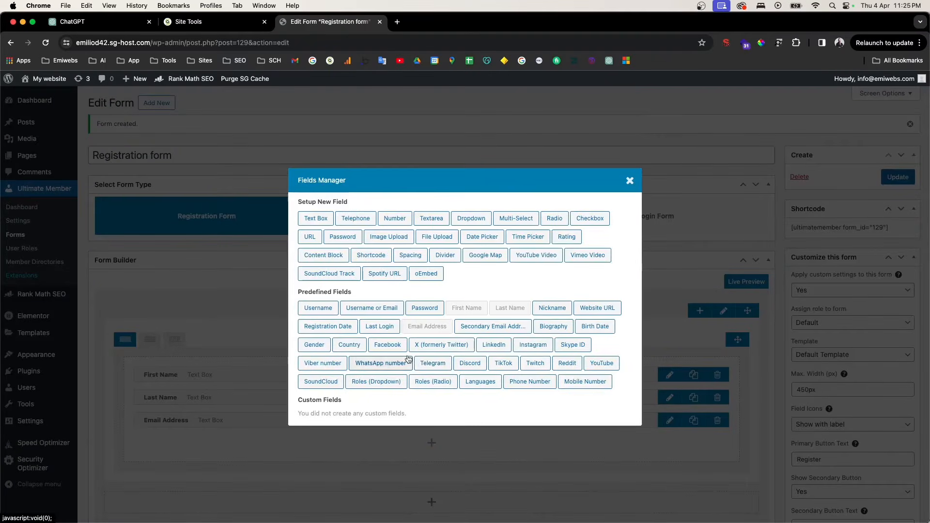
pyautogui.click(584, 328)
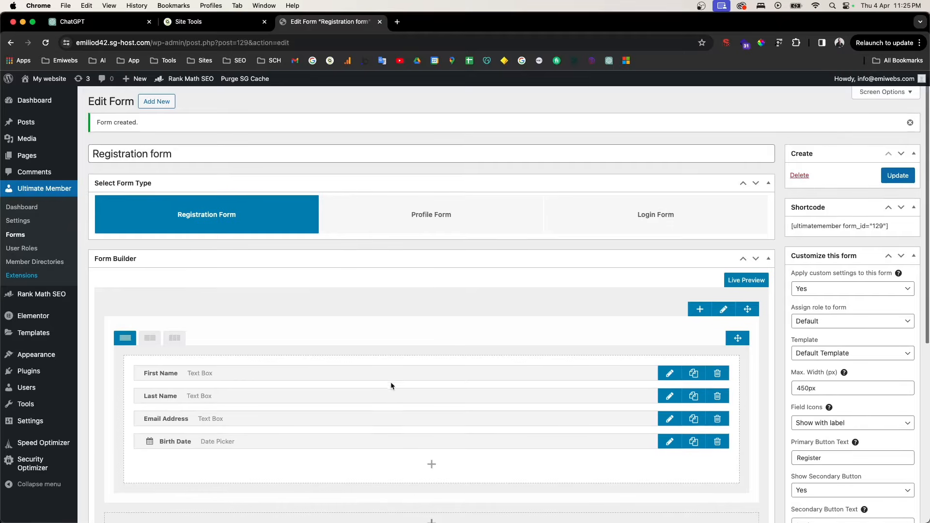
# Add the predefined Username or Email and Password fields below Birth Date
pyautogui.scroll(-3, 411, 426)
pyautogui.click(430, 391)
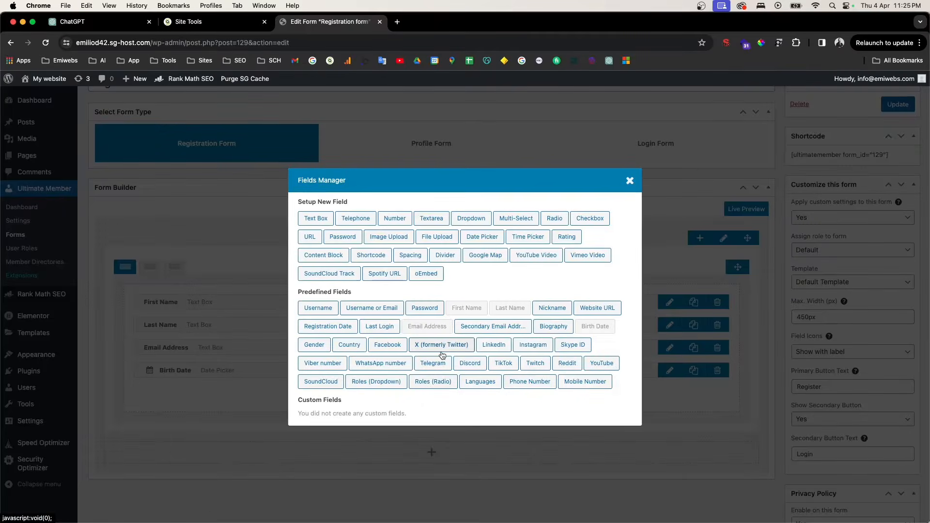
pyautogui.click(393, 314)
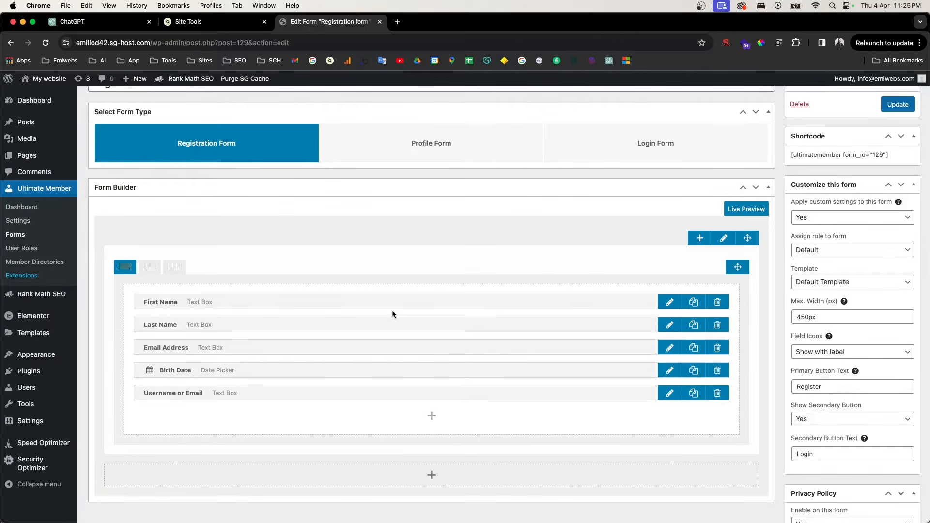
pyautogui.click(432, 416)
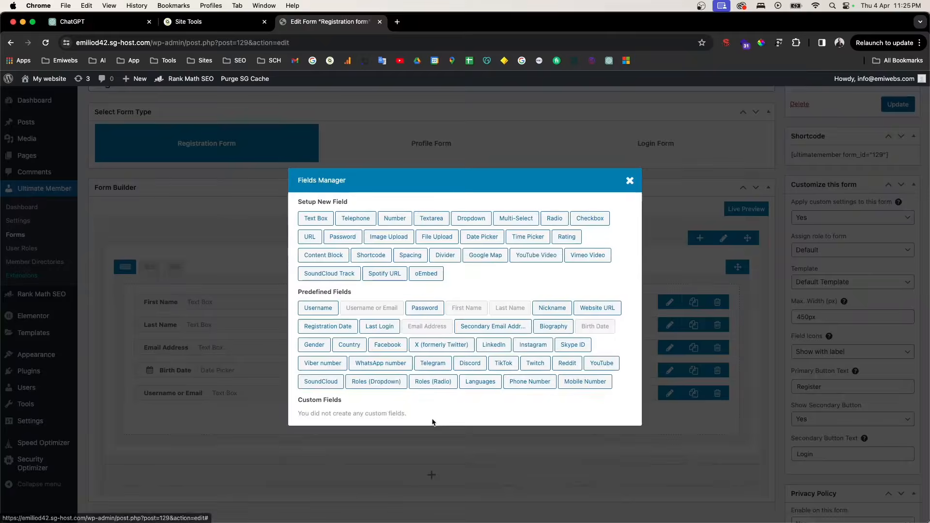
pyautogui.click(423, 311)
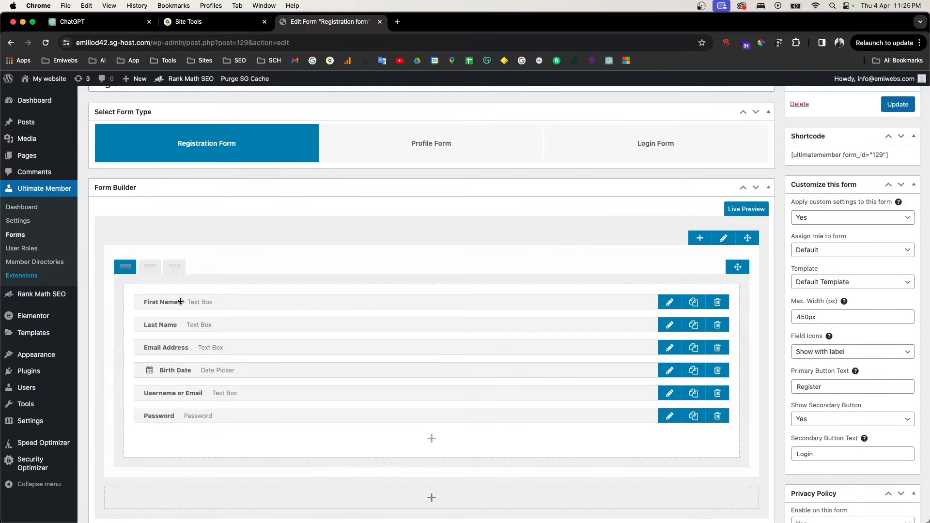
pyautogui.scroll(-1, 198, 326)
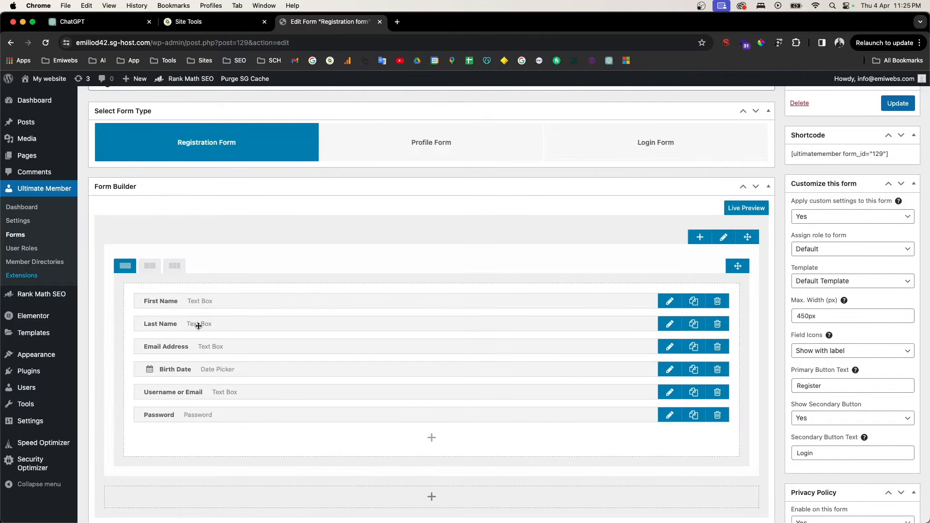
# Start a new Telephone field in the form with title "Phone number" and meta key "Phone_number"
pyautogui.click(432, 437)
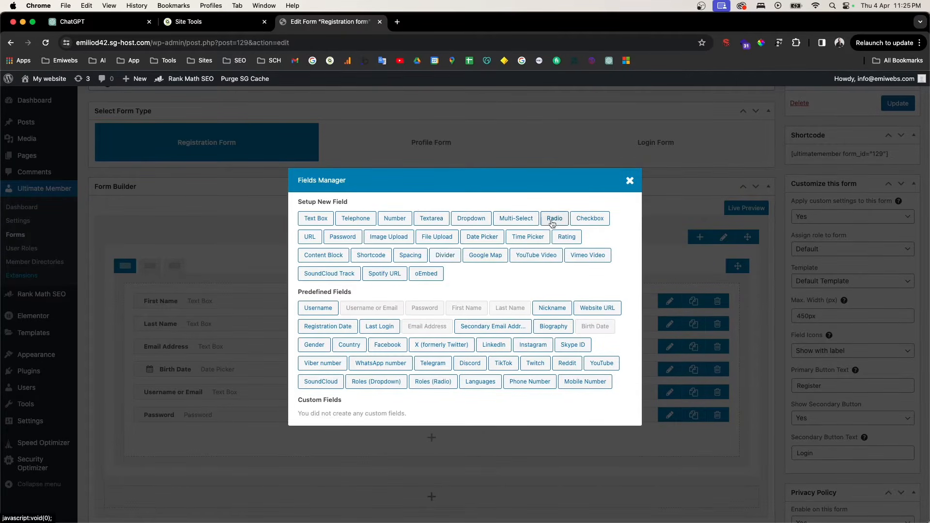
pyautogui.click(365, 222)
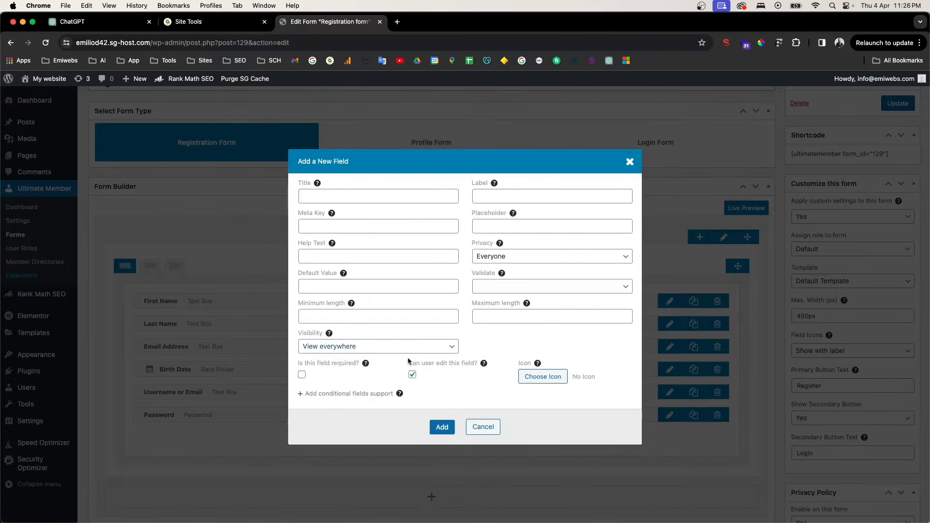
pyautogui.click(442, 427)
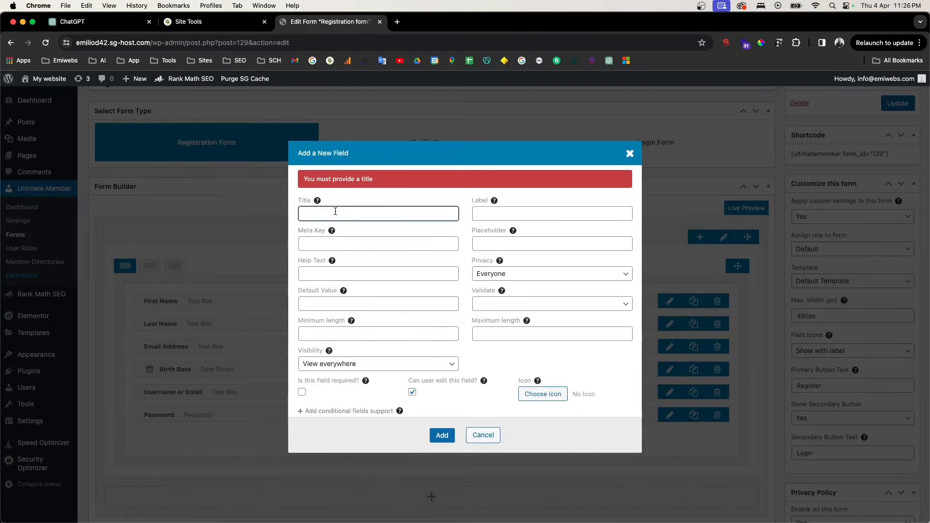
pyautogui.write('Phone number')
pyautogui.doubleClick(332, 214)
pyautogui.press('super+a')
pyautogui.press('super+c')
pyautogui.click(324, 244)
pyautogui.press('super+v')
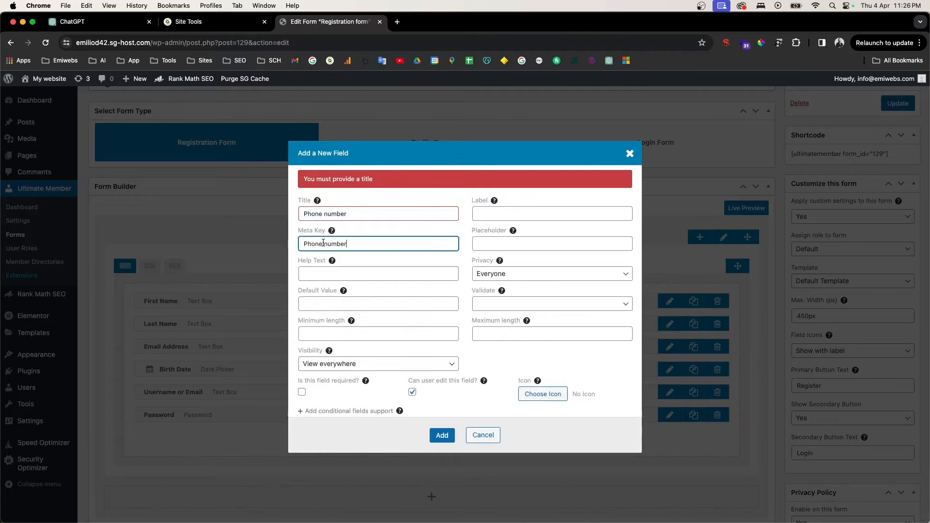
pyautogui.press('BackSpace')
pyautogui.write('_')
# Set the new field's label and placeholder to "Phone number", make it required, and add it to the form
pyautogui.click(499, 216)
pyautogui.press('super+v')
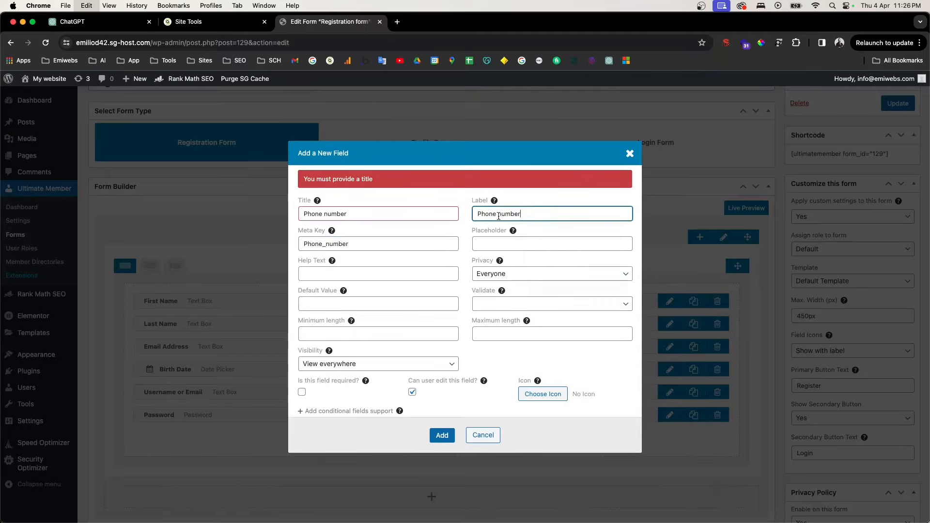
pyautogui.click(503, 245)
pyautogui.press('super+v')
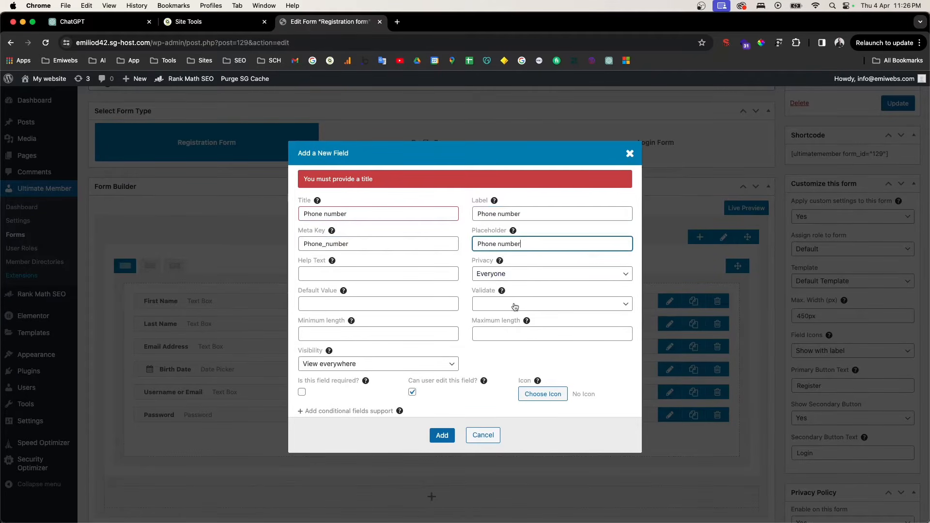
pyautogui.click(303, 393)
pyautogui.scroll(5, 302, 384)
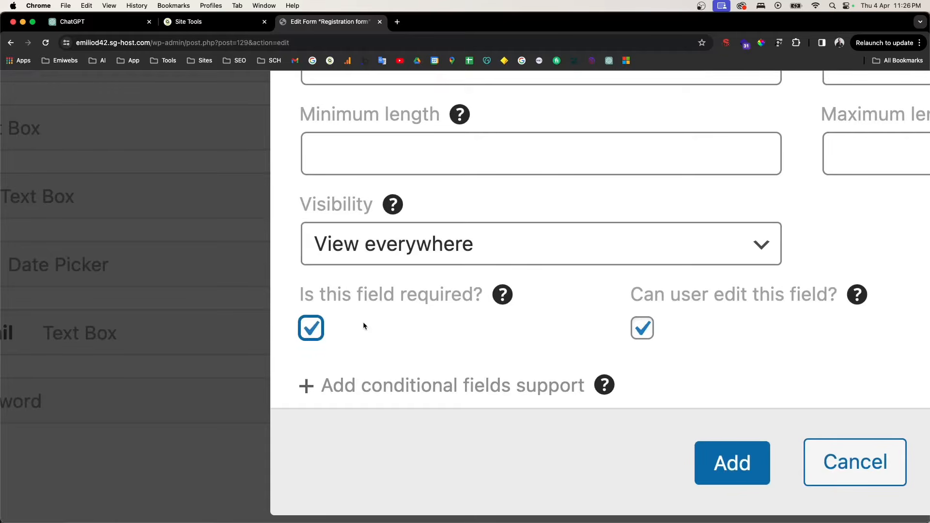
pyautogui.scroll(-5, 364, 325)
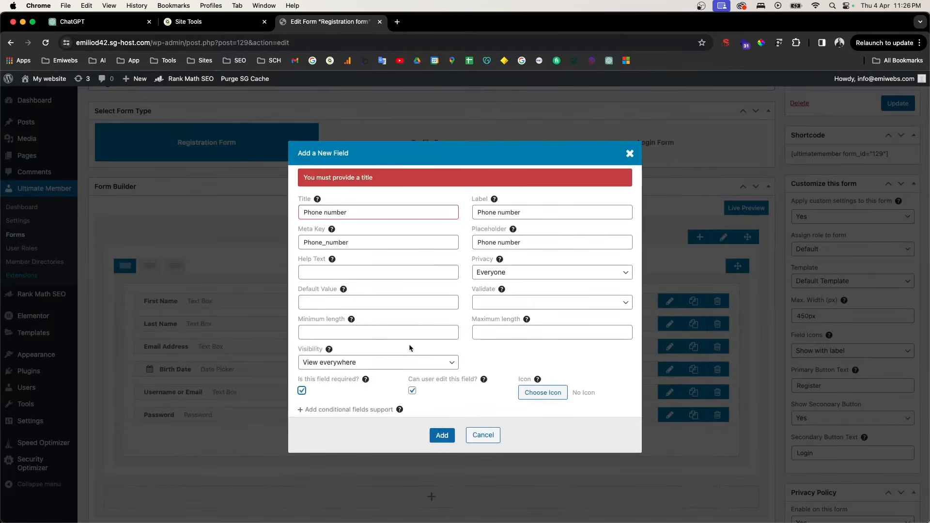
pyautogui.click(441, 435)
# Move the Phone number field between Email Address and Birth Date, and update the form
pyautogui.moveTo(257, 442); pyautogui.dragTo(254, 364)
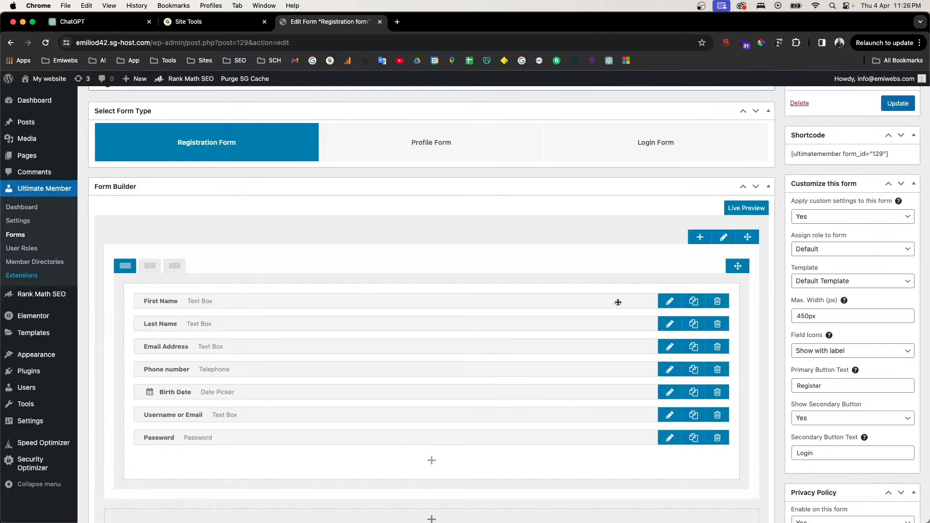
pyautogui.click(892, 105)
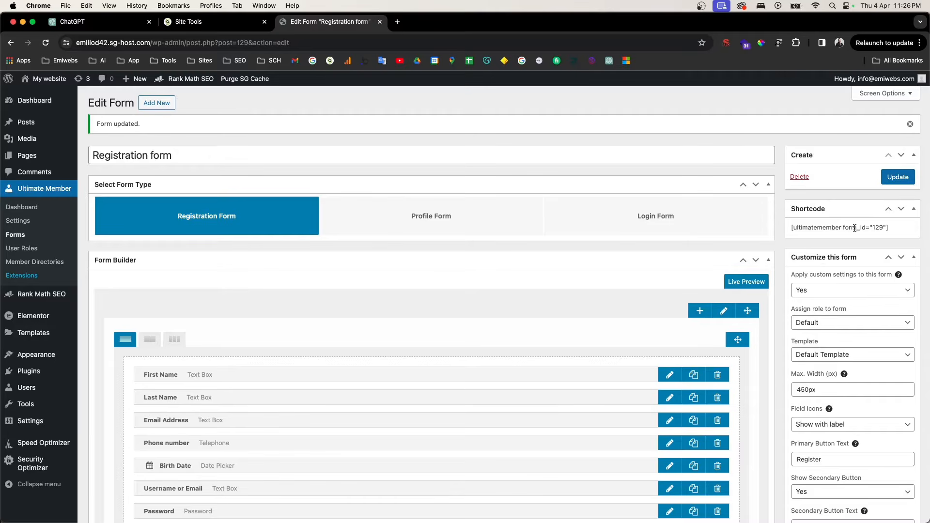
# Copy the registration form's shortcode and open the list of all pages in a new browser tab
pyautogui.tripleClick(820, 228)
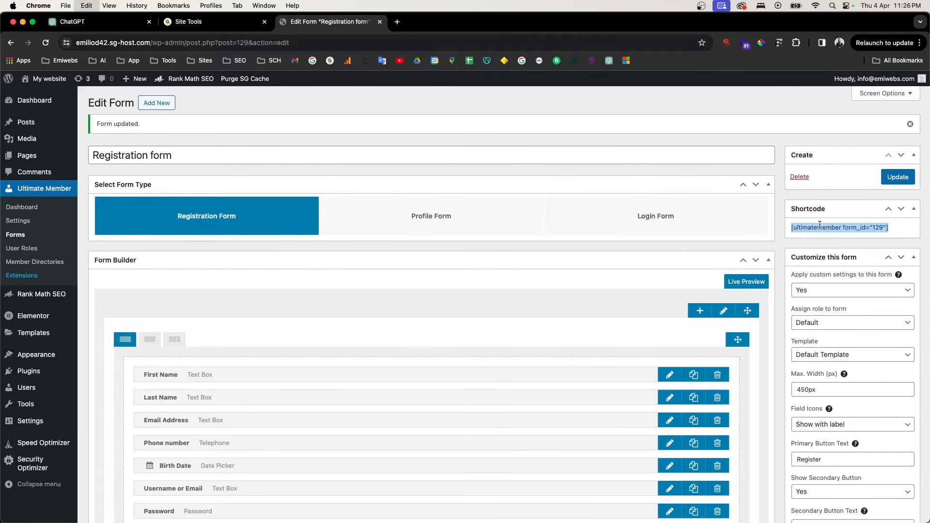
pyautogui.moveTo(27, 156)
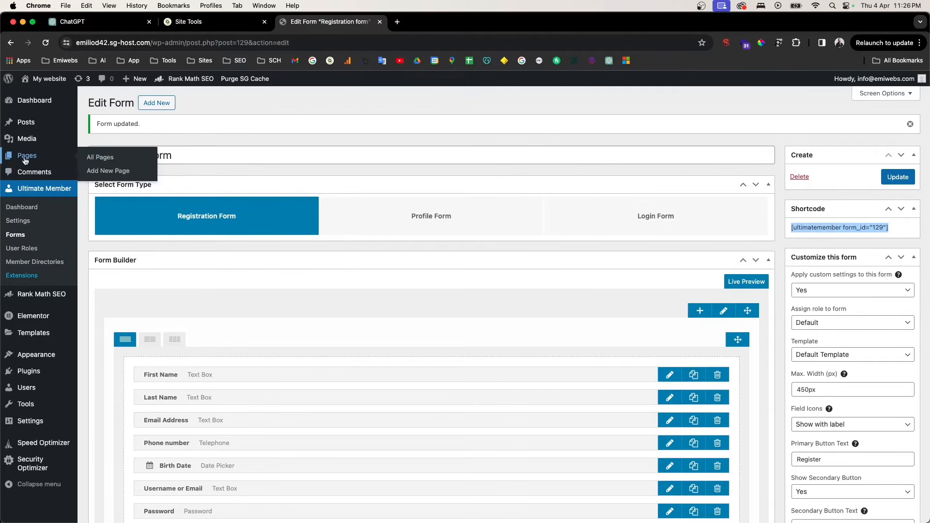
pyautogui.rightClick(117, 160)
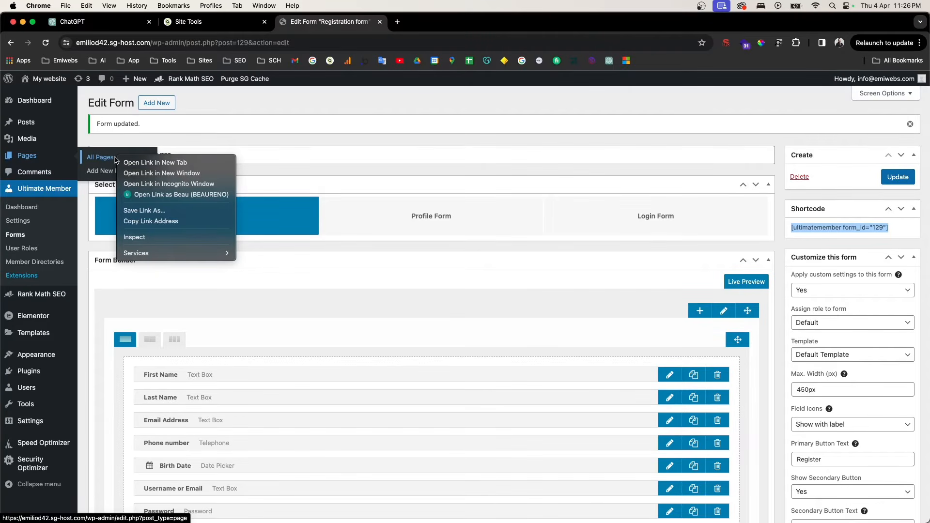
pyautogui.click(130, 162)
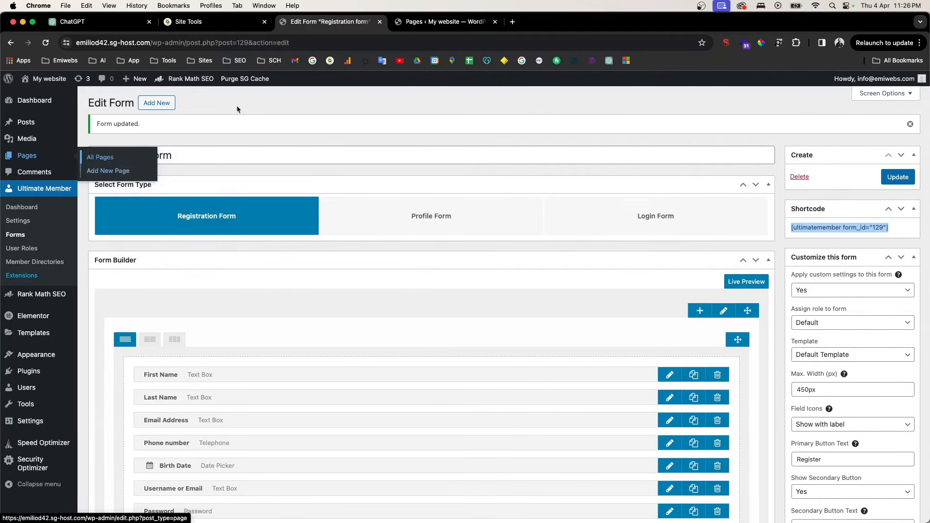
pyautogui.click(422, 23)
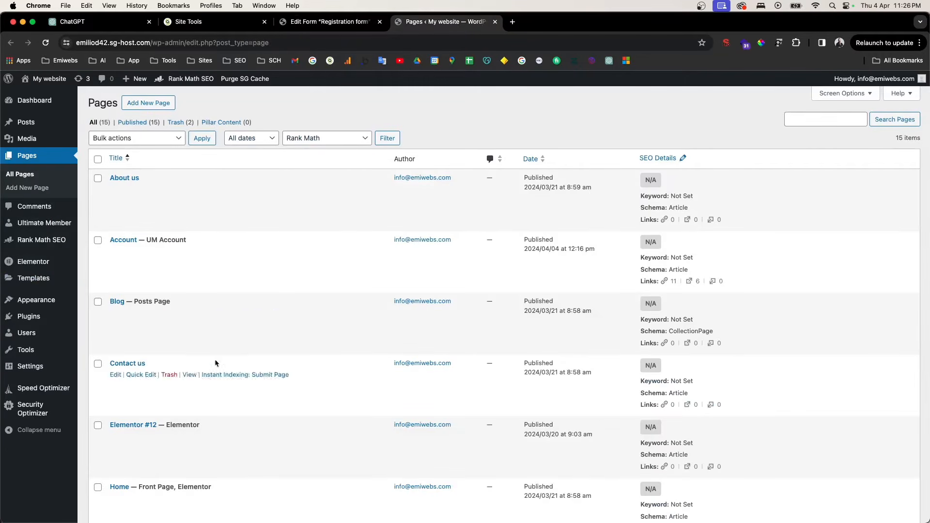
# Search the pages for "regis" and open the Register page for editing
pyautogui.click(800, 120)
pyautogui.write('registr')
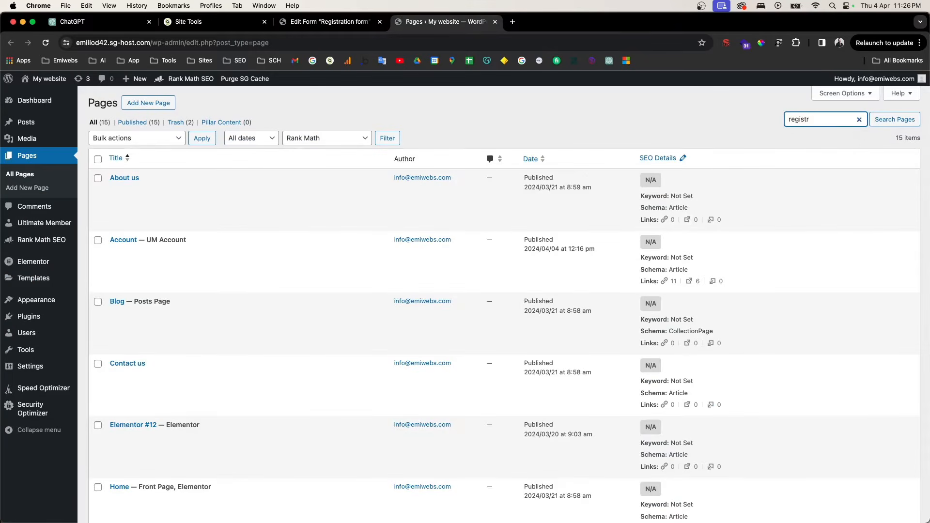
pyautogui.press('Return')
pyautogui.click(825, 119)
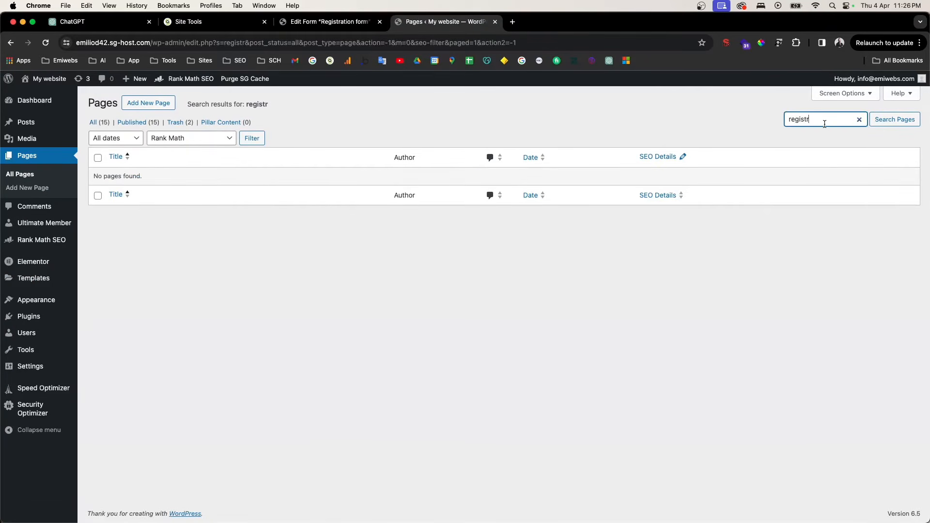
pyautogui.press('BackSpace')
pyautogui.press('BackSpace')
pyautogui.press('Return')
pyautogui.moveTo(210, 204)
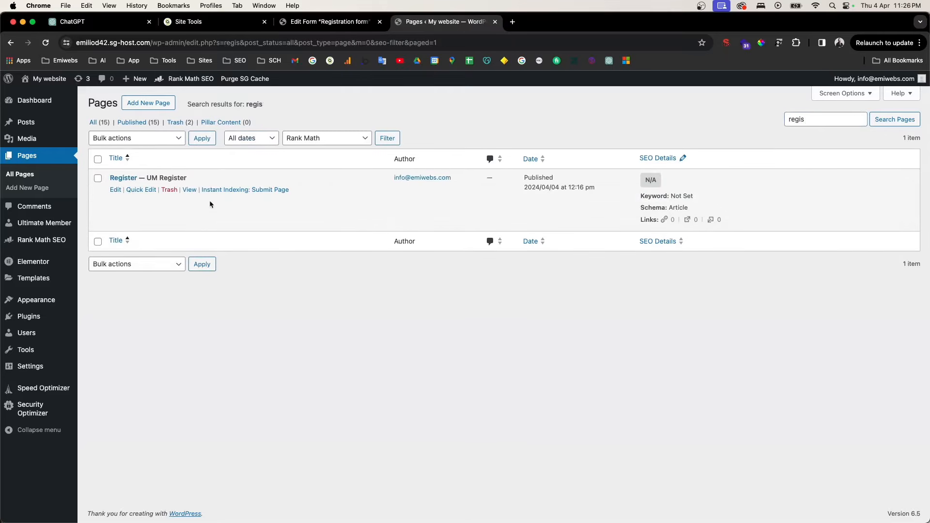
pyautogui.click(115, 191)
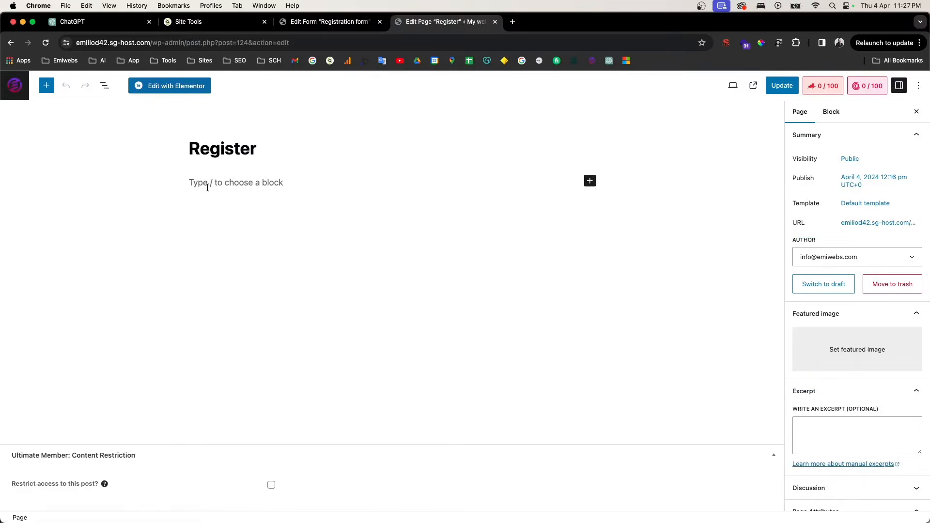
# Insert the shortcode [ultimatemember form_id="129"] into the Register page's content and update the page
pyautogui.click(210, 184)
pyautogui.write('[ultimatemember form_id="129"]')
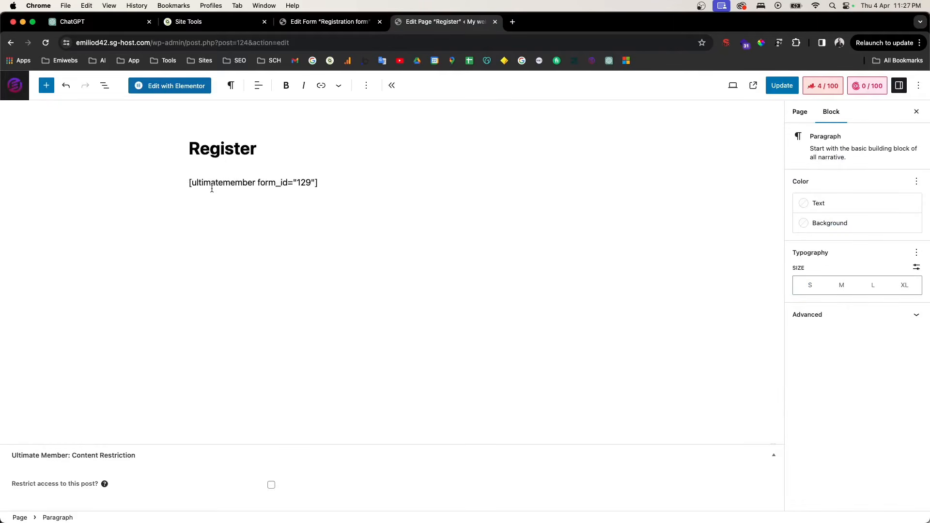
pyautogui.click(750, 128)
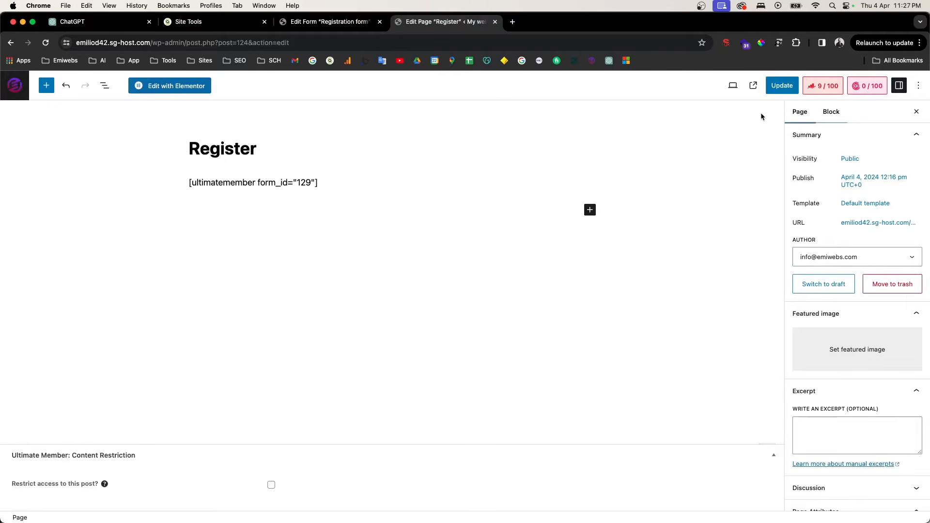
pyautogui.click(779, 89)
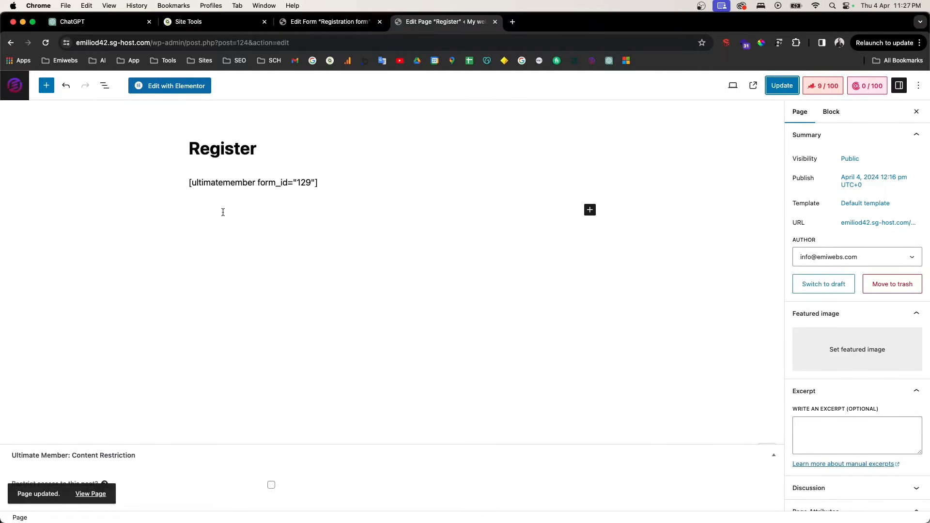
# View the live Register page and open its URL in an incognito window
pyautogui.click(754, 85)
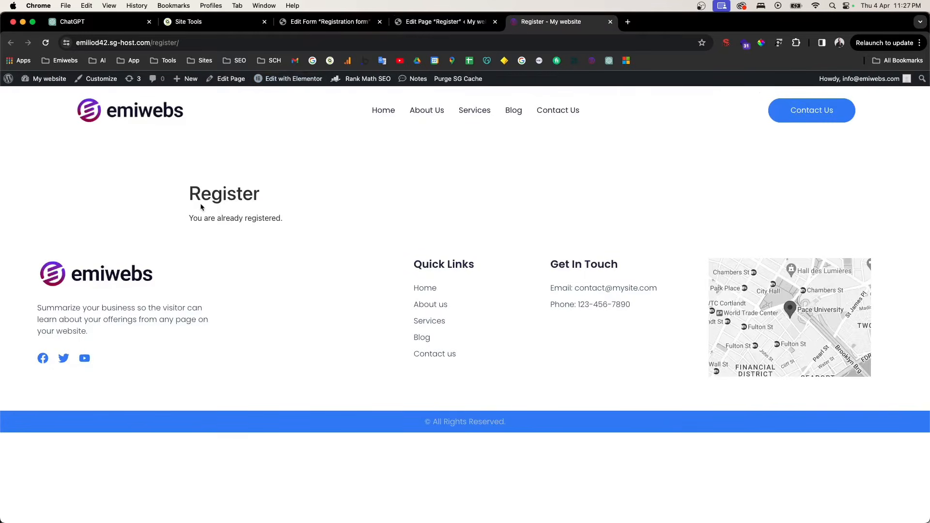
pyautogui.click(169, 43)
pyautogui.click(158, 43)
pyautogui.moveTo(173, 42); pyautogui.dragTo(60, 39)
pyautogui.moveTo(207, 42); pyautogui.dragTo(55, 38)
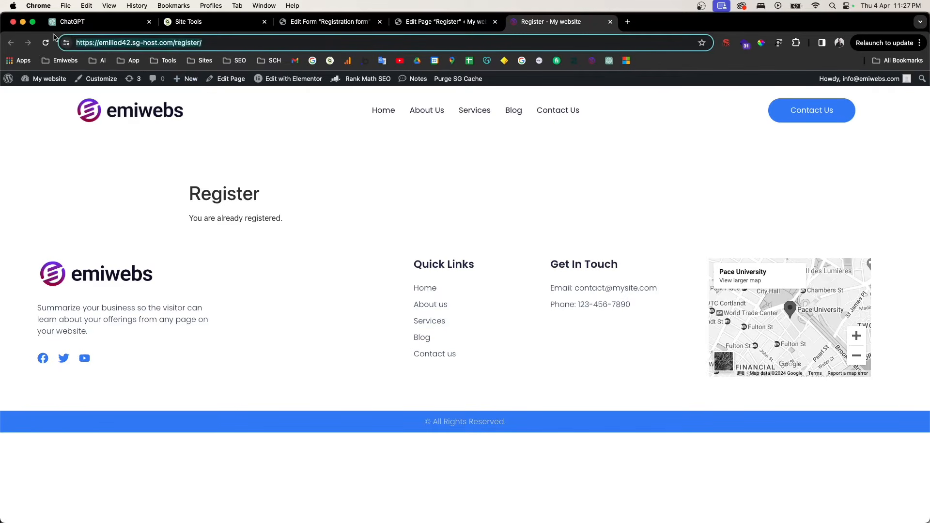
pyautogui.press('super+c')
pyautogui.press('super+shift+n')
pyautogui.press('super+v')
pyautogui.press('super+Return')
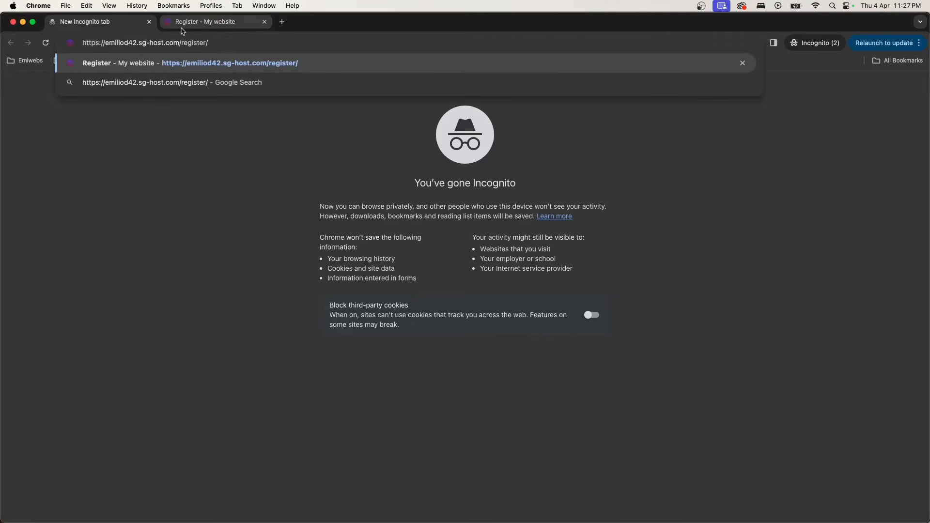
pyautogui.press('Return')
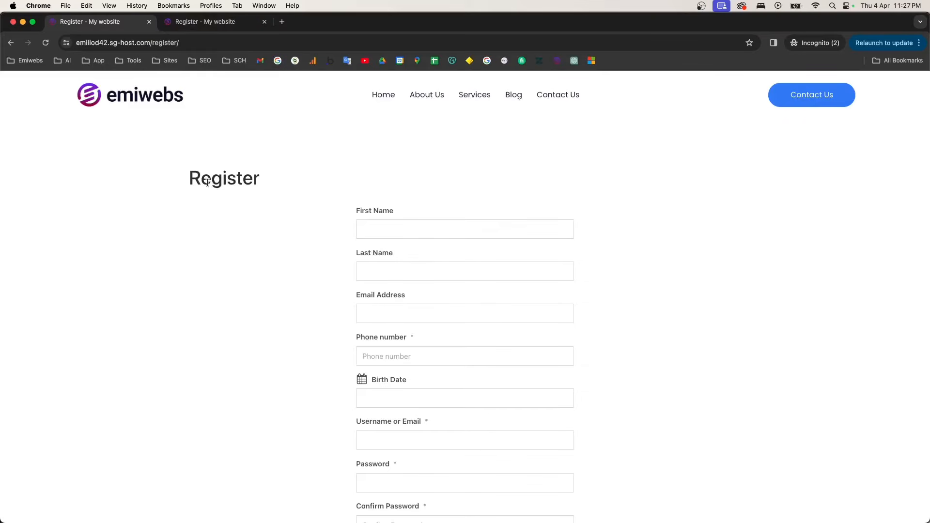
# Examine the title, URL and fields of the public registration page
pyautogui.moveTo(190, 178); pyautogui.dragTo(269, 181)
pyautogui.moveTo(154, 43); pyautogui.dragTo(197, 40)
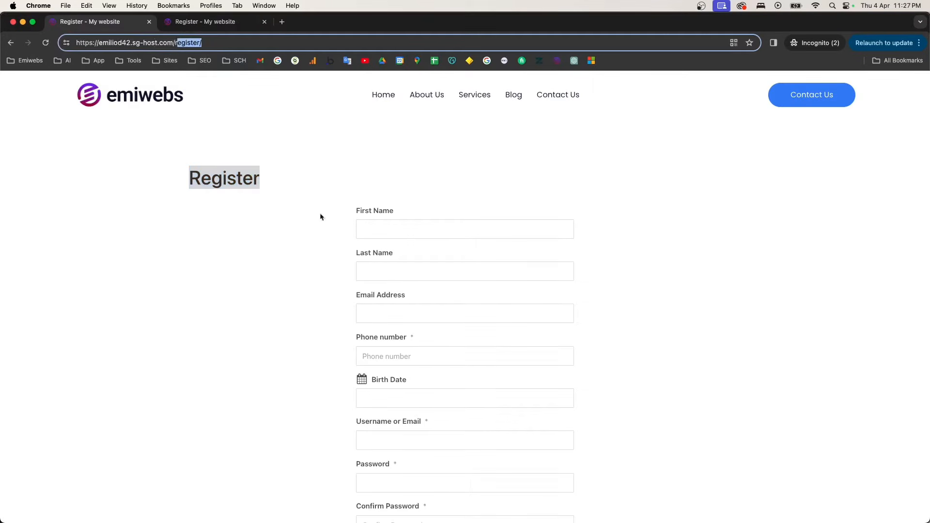
pyautogui.click(391, 226)
pyautogui.scroll(-5, 441, 252)
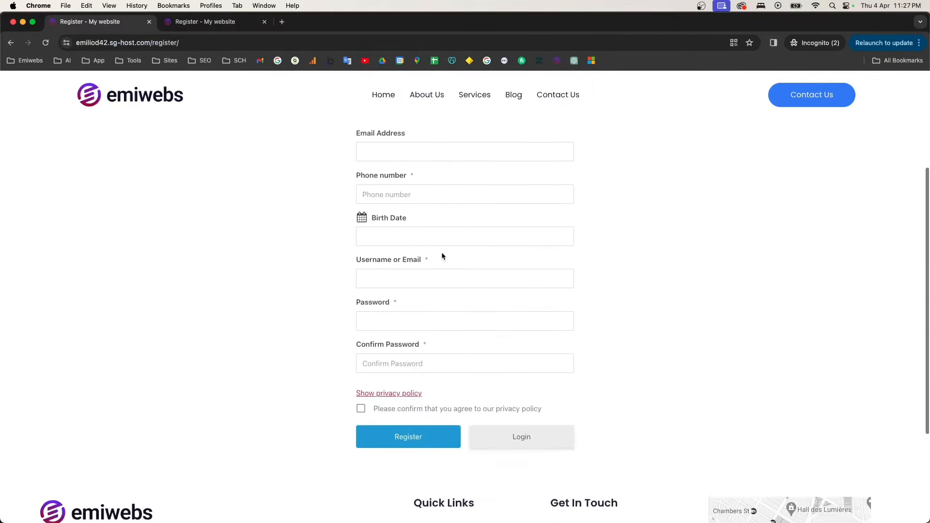
pyautogui.scroll(3, 442, 252)
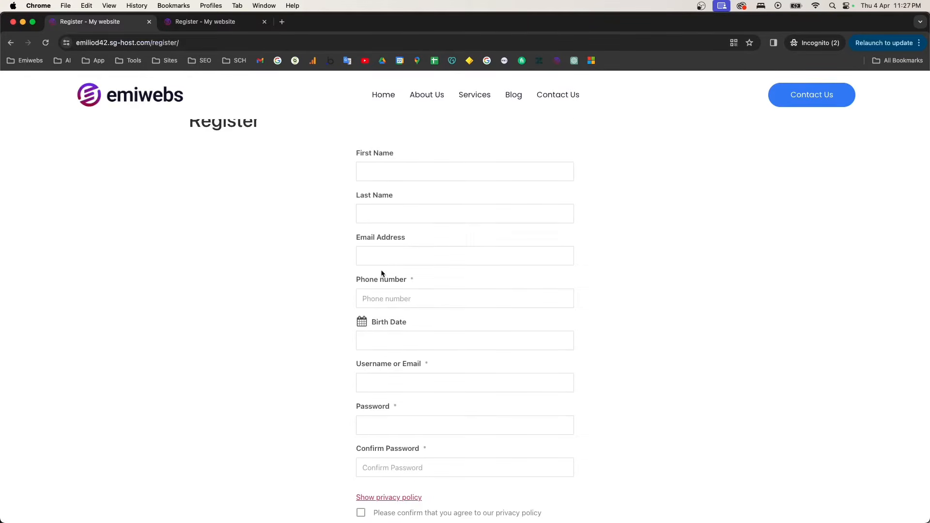
# Try out the public registration form by picking a birth date and agreeing to the privacy policy
pyautogui.click(397, 347)
pyautogui.click(465, 261)
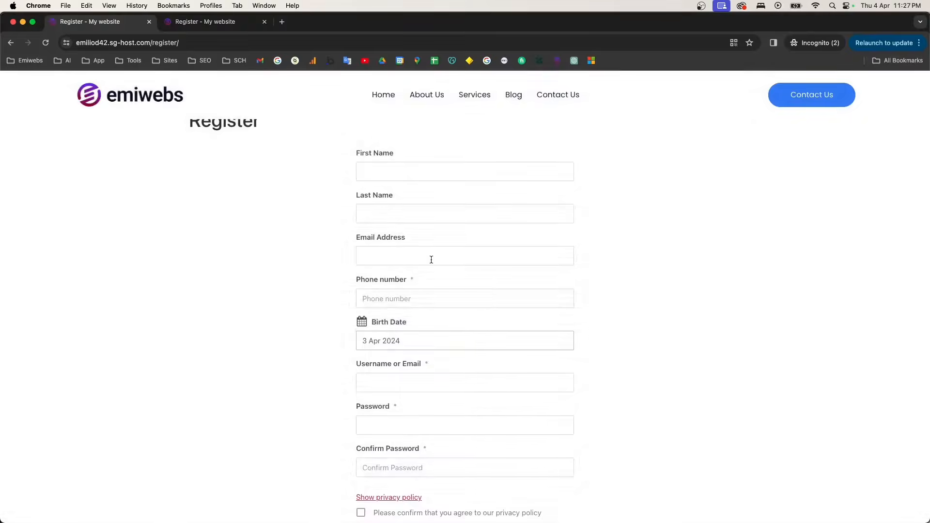
pyautogui.click(376, 381)
pyautogui.click(306, 379)
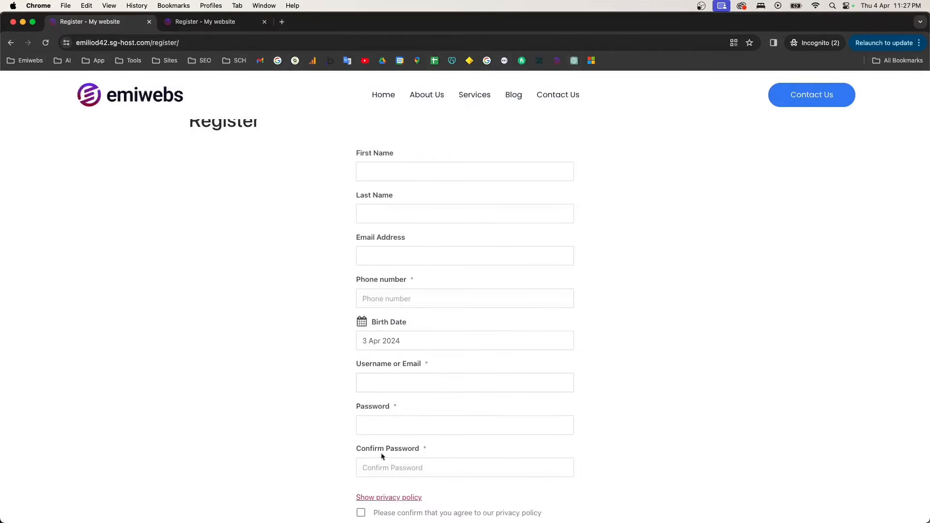
pyautogui.click(383, 431)
pyautogui.scroll(-5, 380, 421)
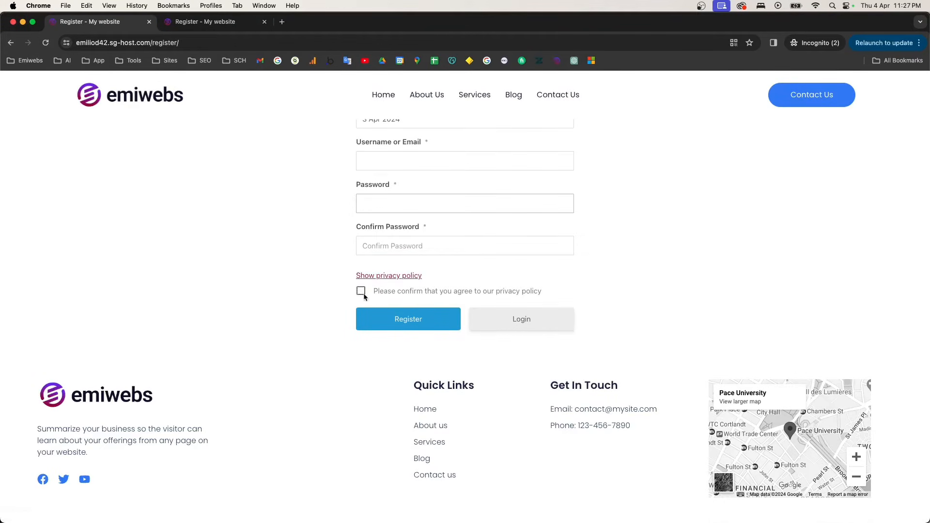
pyautogui.click(361, 293)
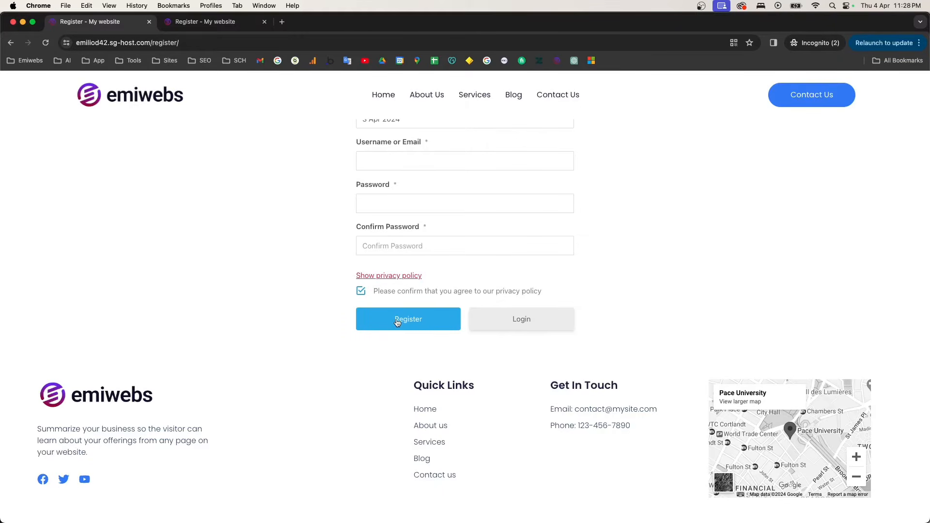
# Open the login page from the registration form
pyautogui.scroll(3, 419, 327)
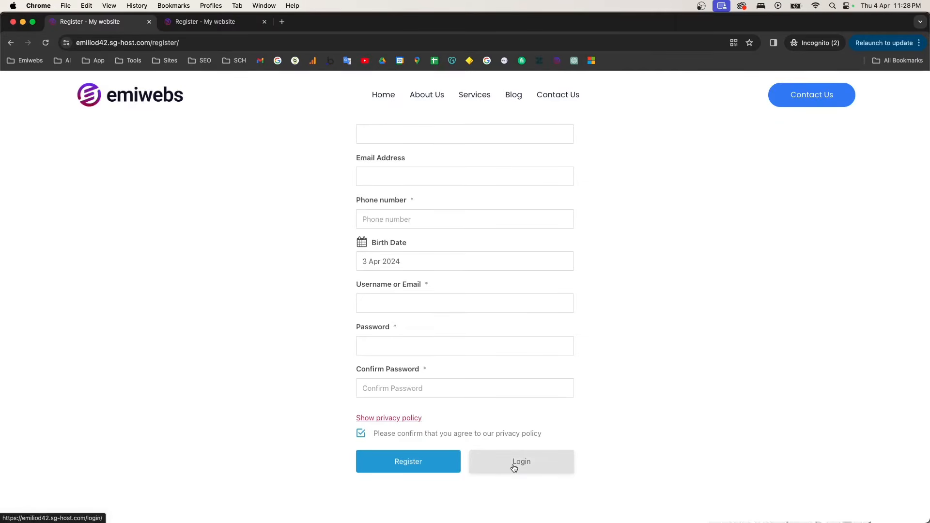
pyautogui.click(514, 467)
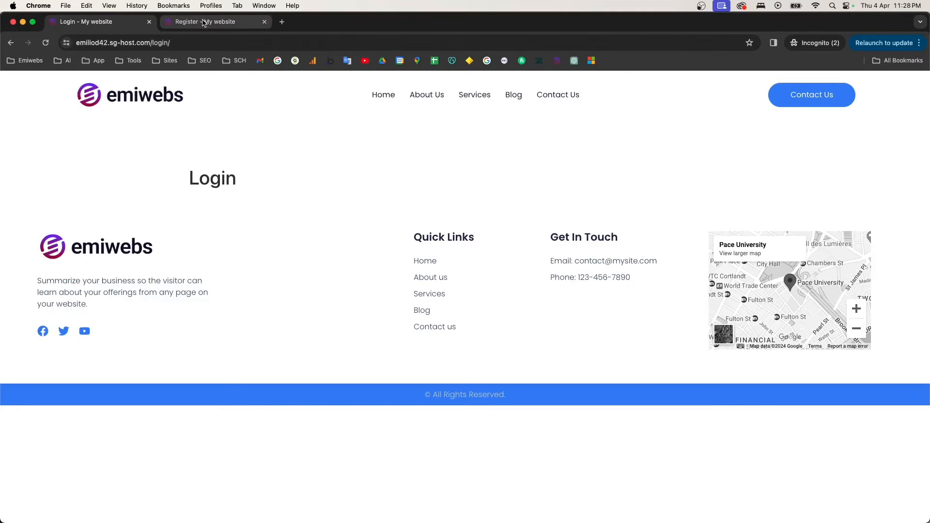
# Return to the registration form editor in the non-incognito browser window and update the form
pyautogui.moveTo(310, 23); pyautogui.dragTo(399, 42)
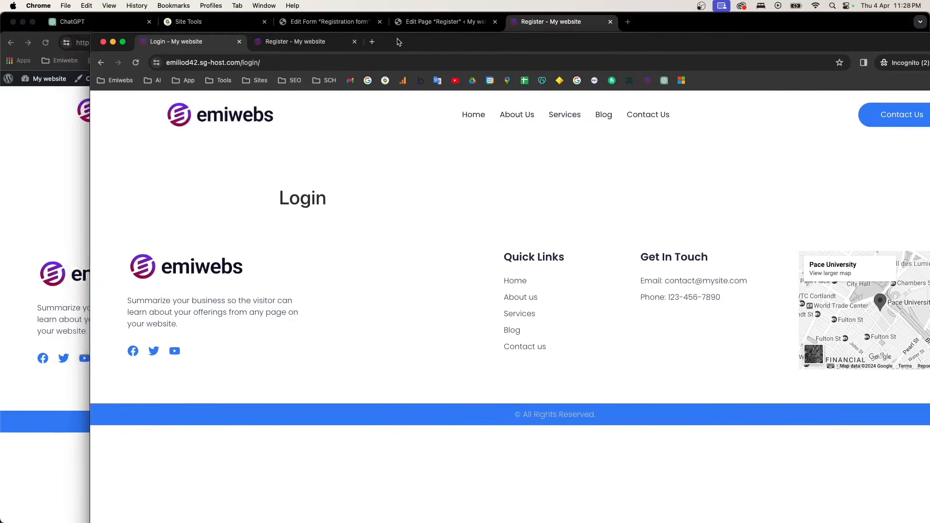
pyautogui.click(56, 187)
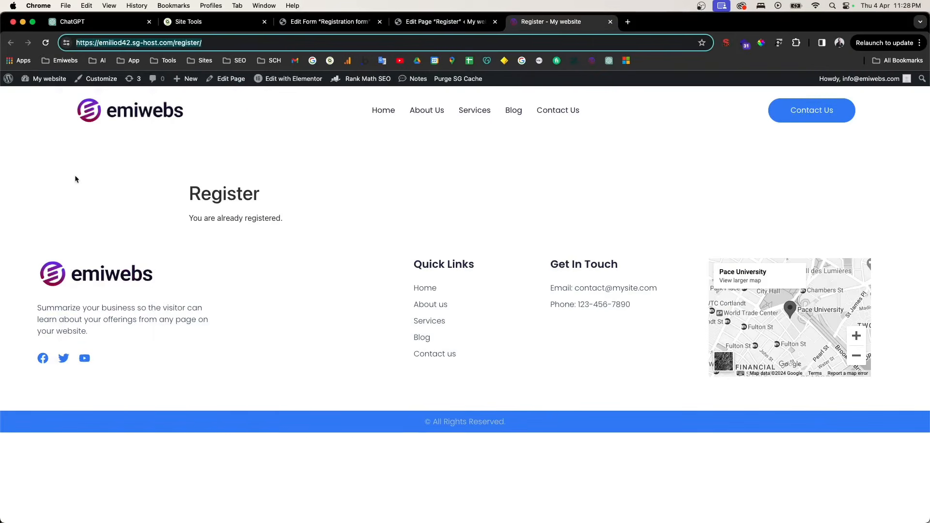
pyautogui.click(359, 24)
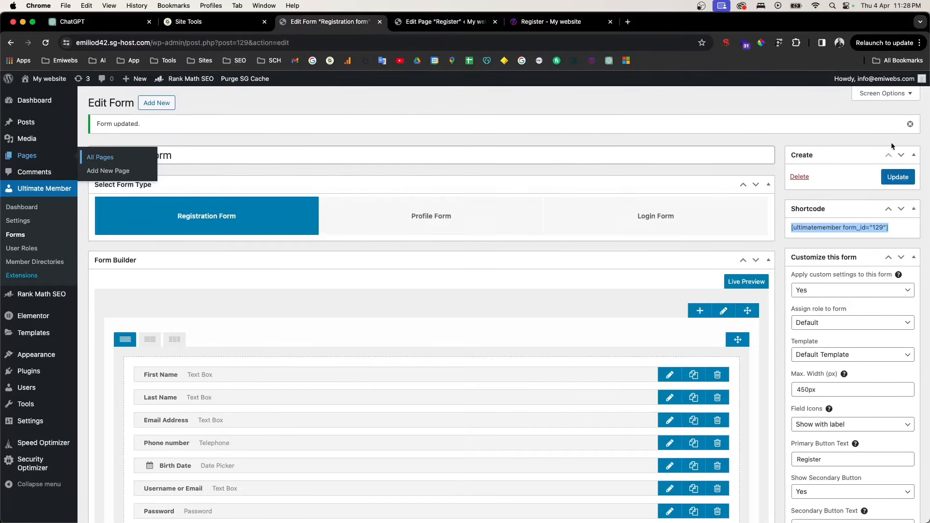
pyautogui.click(898, 177)
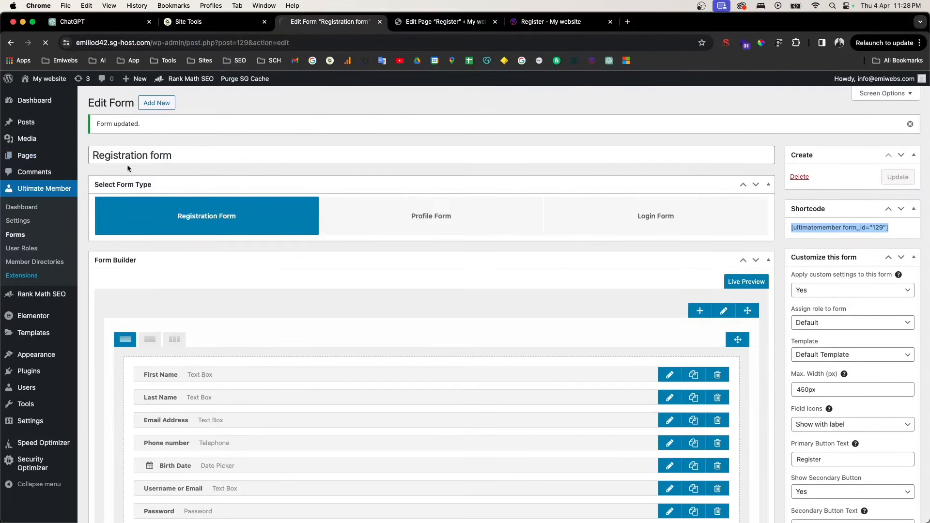
# Add a new Ultimate Member form titled "Login form" and set its type to Login Form
pyautogui.click(21, 236)
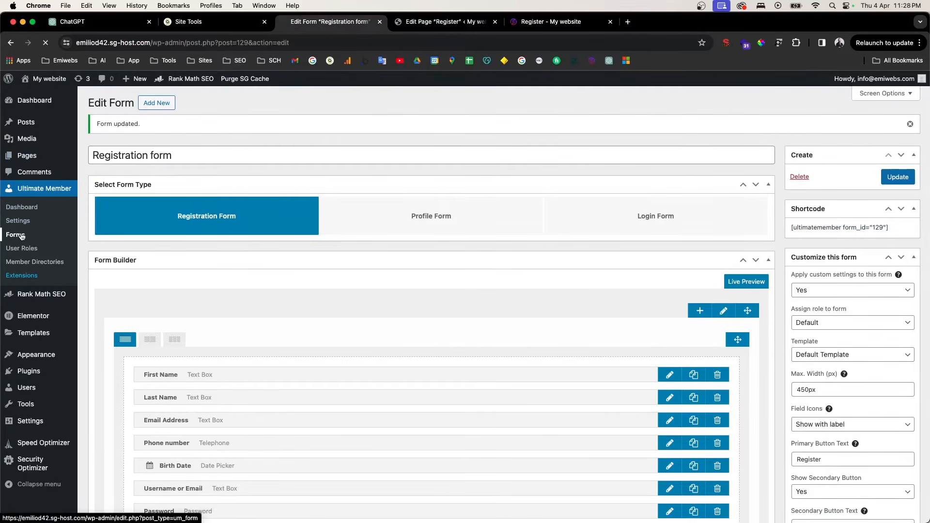
pyautogui.click(150, 104)
pyautogui.write('L')
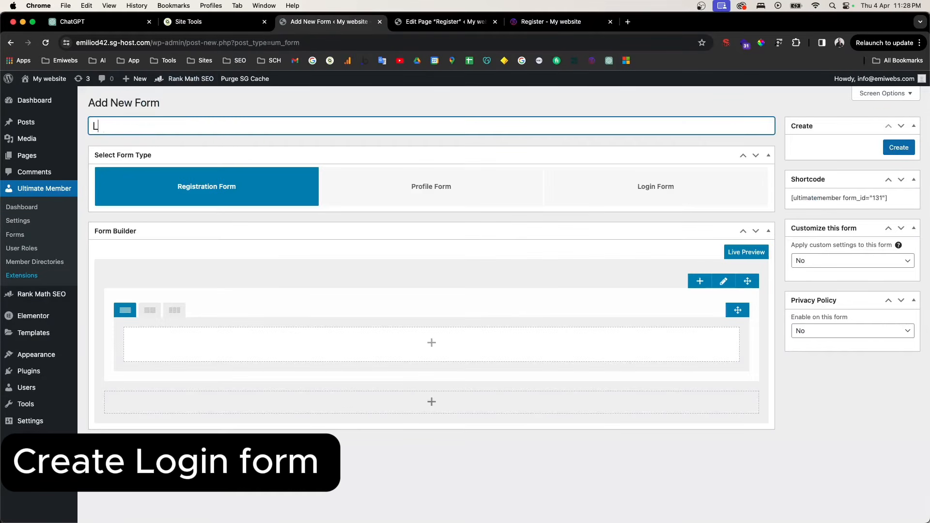
pyautogui.write('ogin form')
pyautogui.click(650, 202)
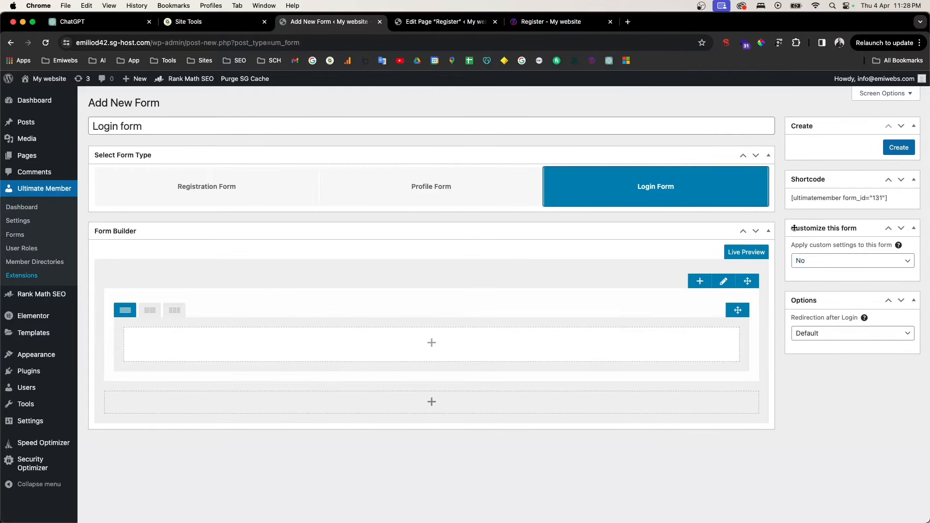
# Apply custom settings to the login form and review its template, width, button and link options
pyautogui.click(857, 263)
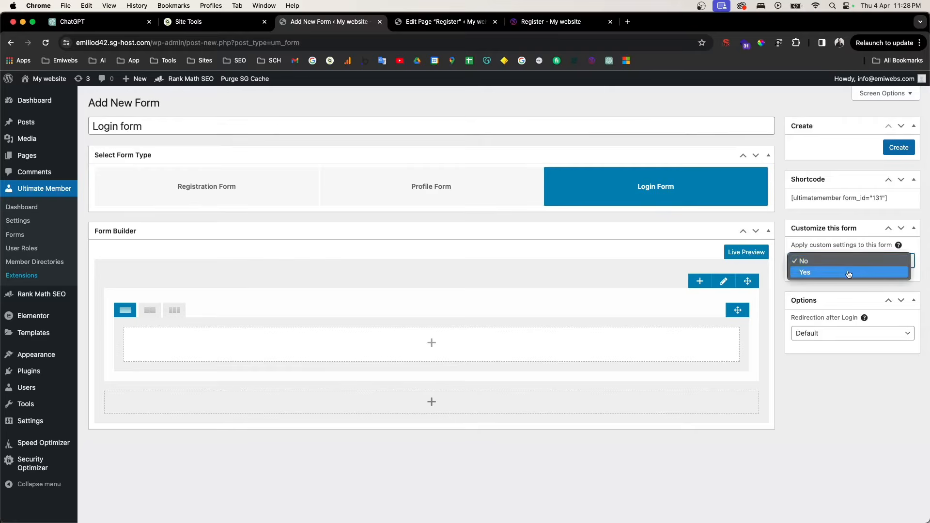
pyautogui.click(848, 272)
pyautogui.scroll(-1, 832, 300)
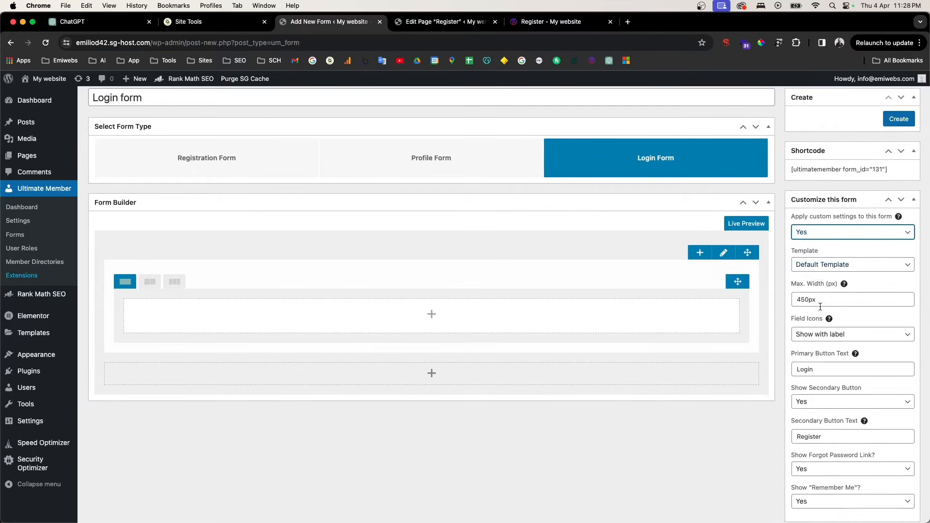
pyautogui.scroll(-3, 819, 346)
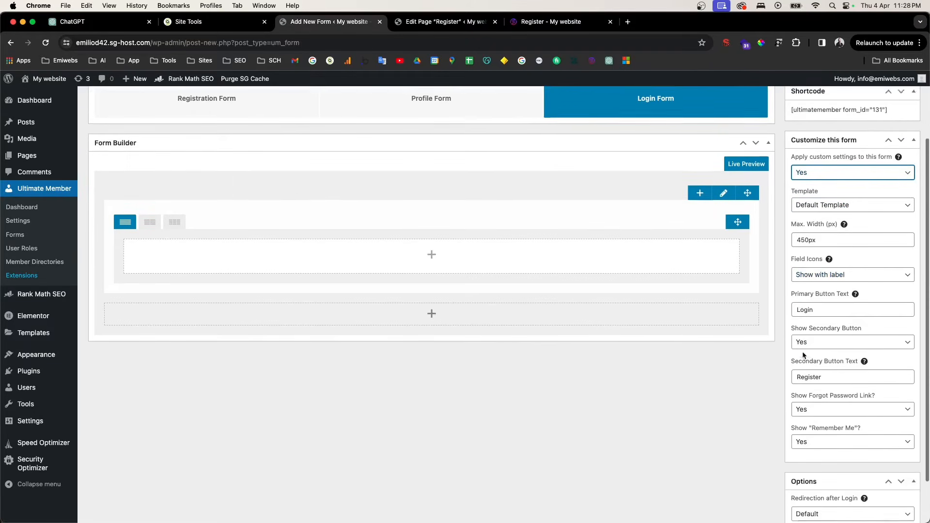
pyautogui.scroll(-1, 819, 436)
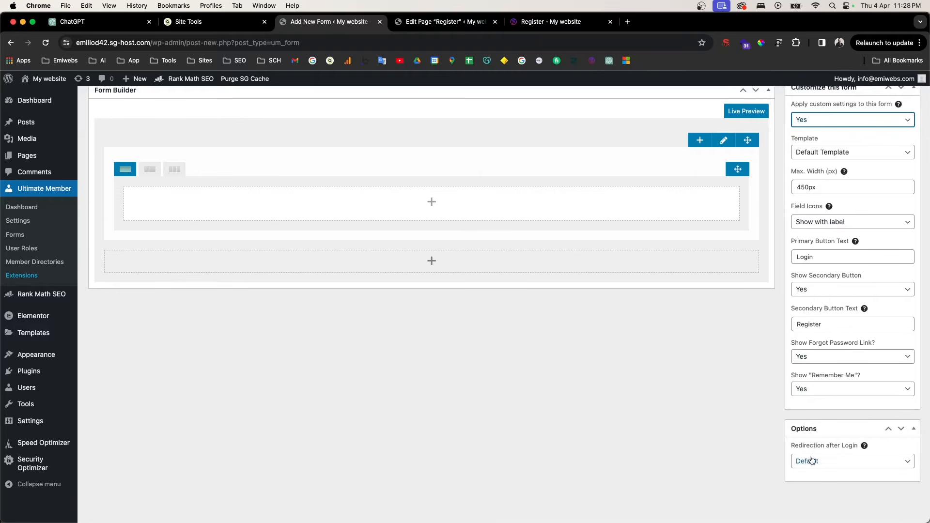
# Open the choices for where members are redirected after login
pyautogui.scroll(10, 811, 454)
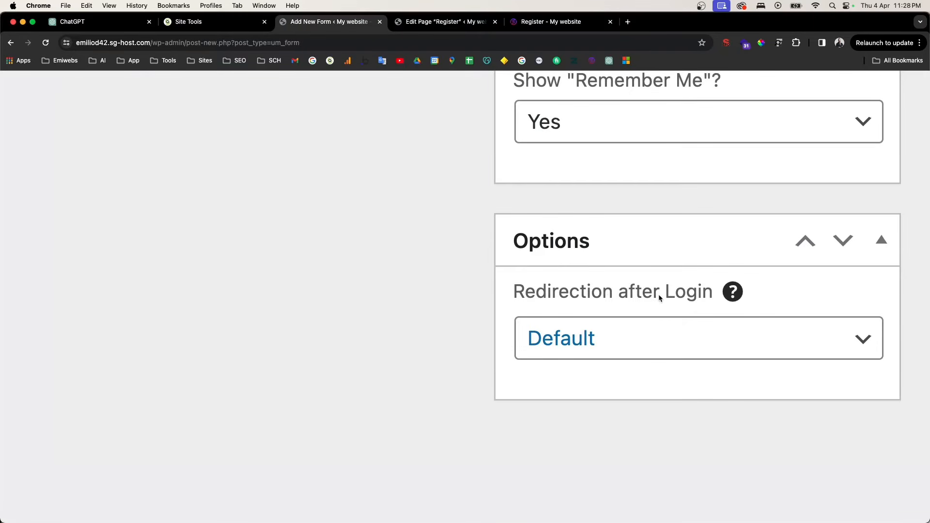
pyautogui.scroll(-10, 659, 294)
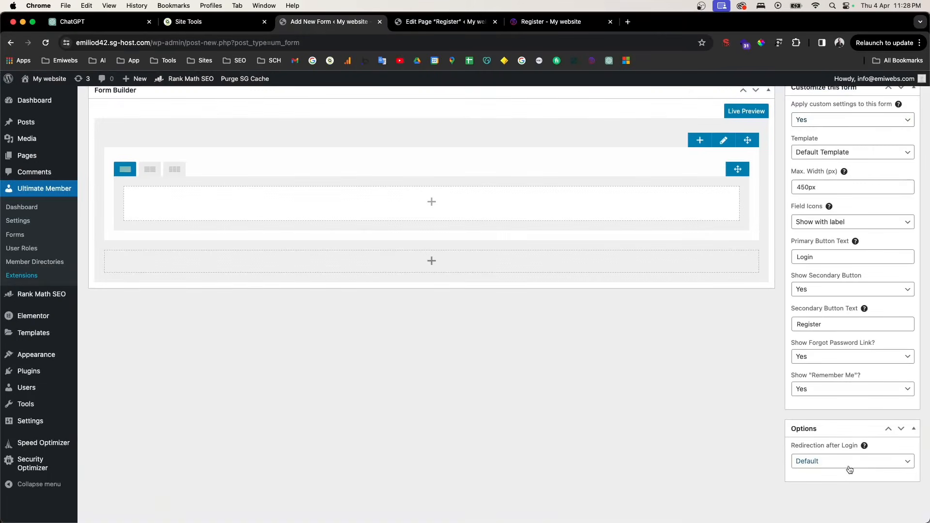
pyautogui.click(849, 470)
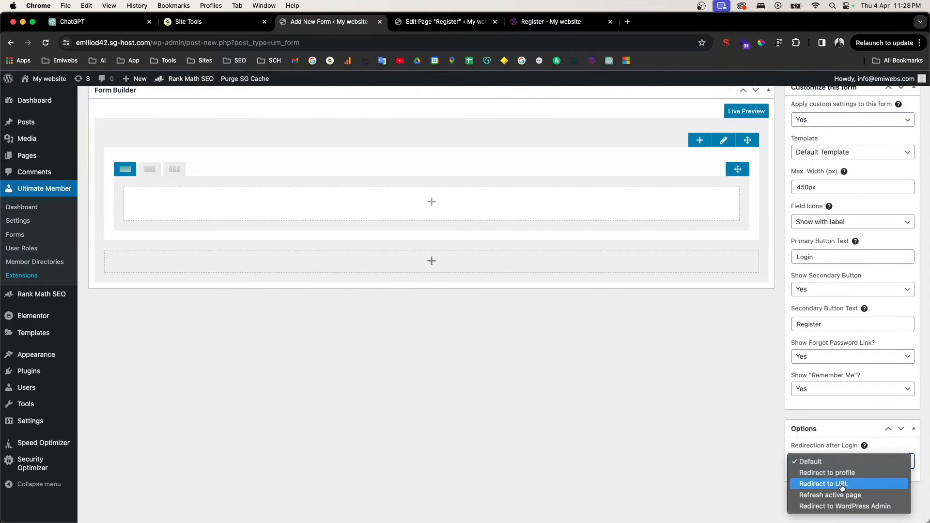
# Keep the default redirection after login and add the predefined Username or Email and Password fields to the login form
pyautogui.click(840, 439)
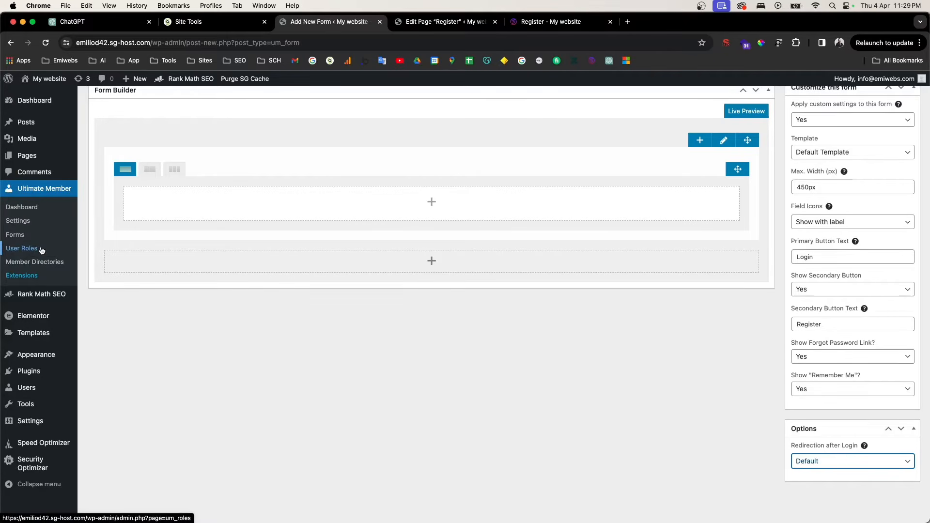
pyautogui.scroll(3, 431, 366)
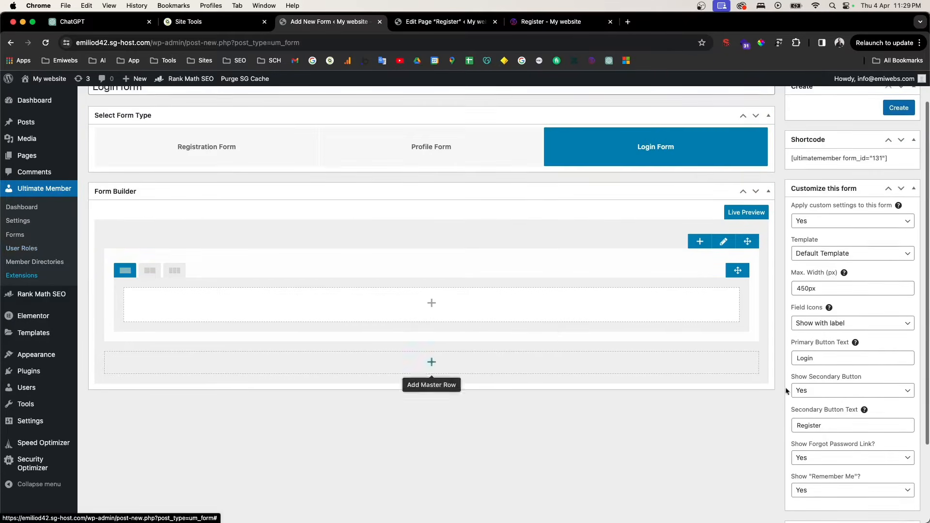
pyautogui.click(431, 304)
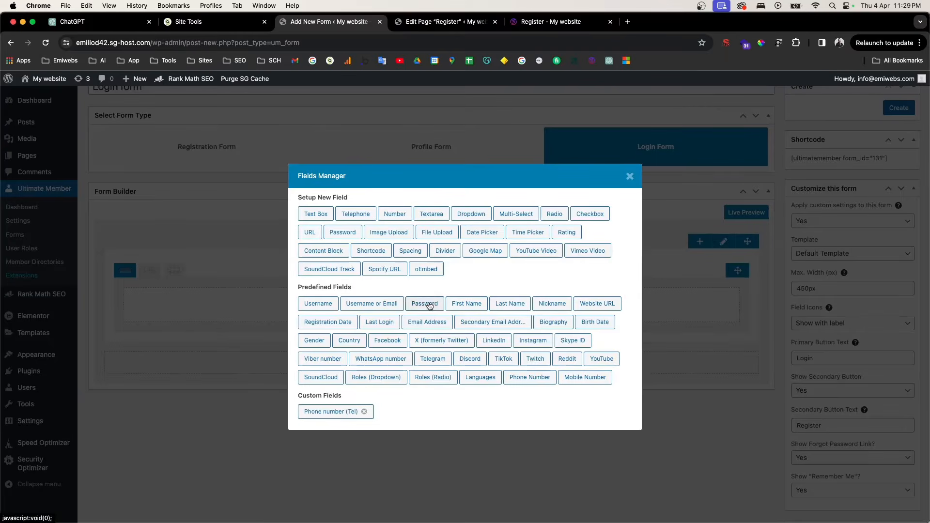
pyautogui.click(359, 306)
pyautogui.click(428, 331)
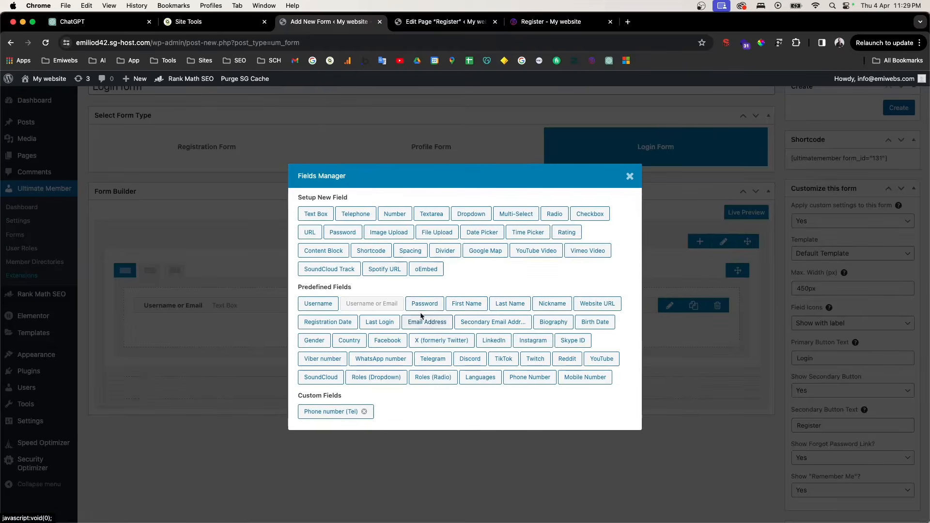
pyautogui.click(419, 304)
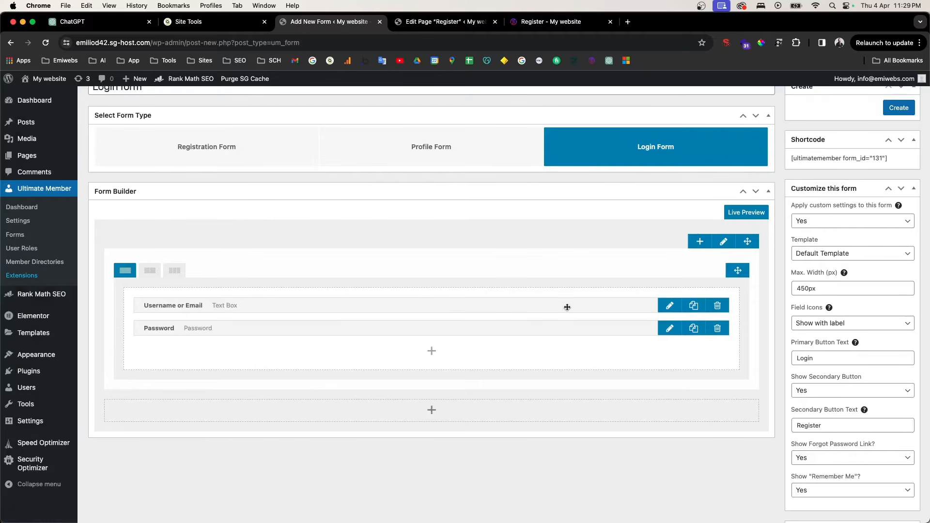
# Assign the um-faicon-user icon, found by searching "user", to the Username or Email field and update it
pyautogui.click(667, 309)
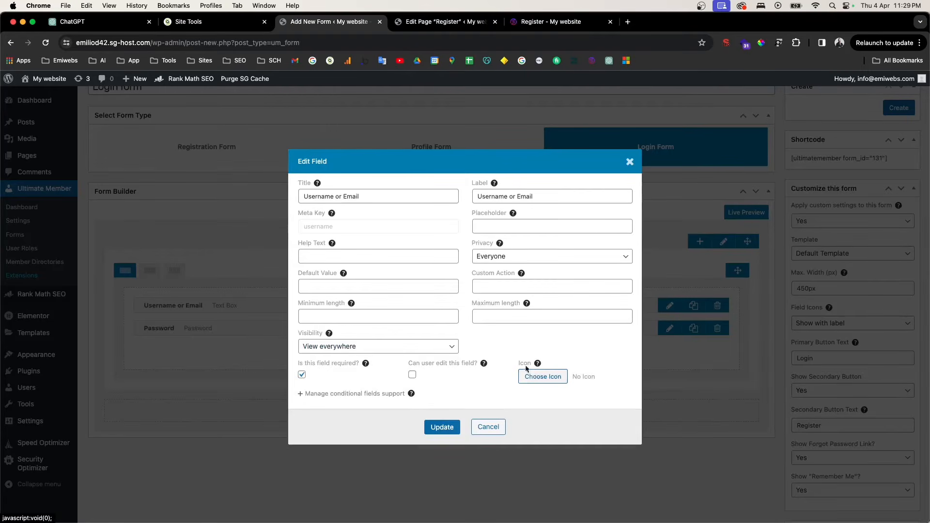
pyautogui.click(533, 378)
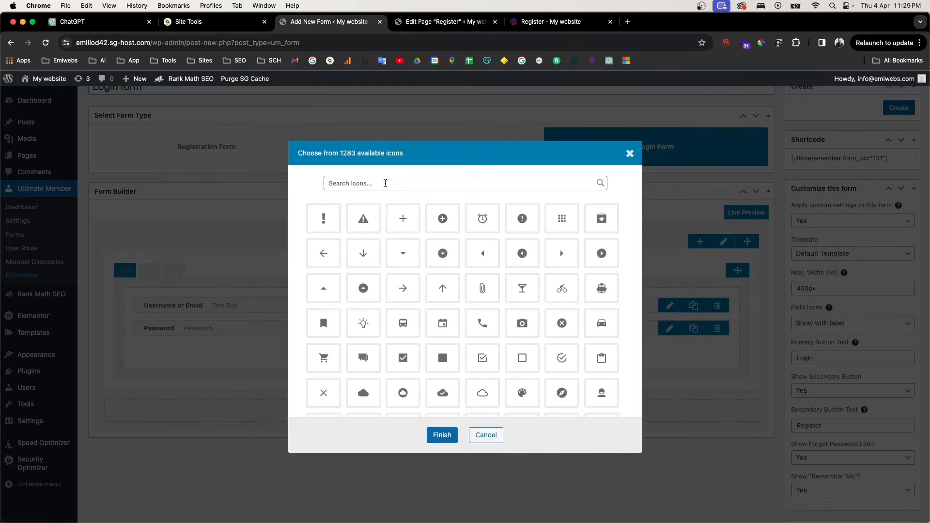
pyautogui.click(385, 183)
pyautogui.write('user')
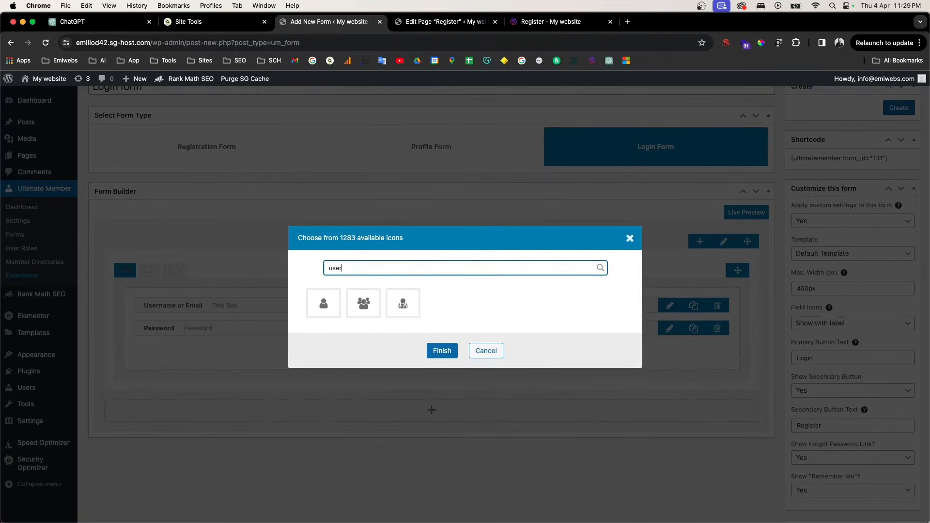
pyautogui.click(324, 303)
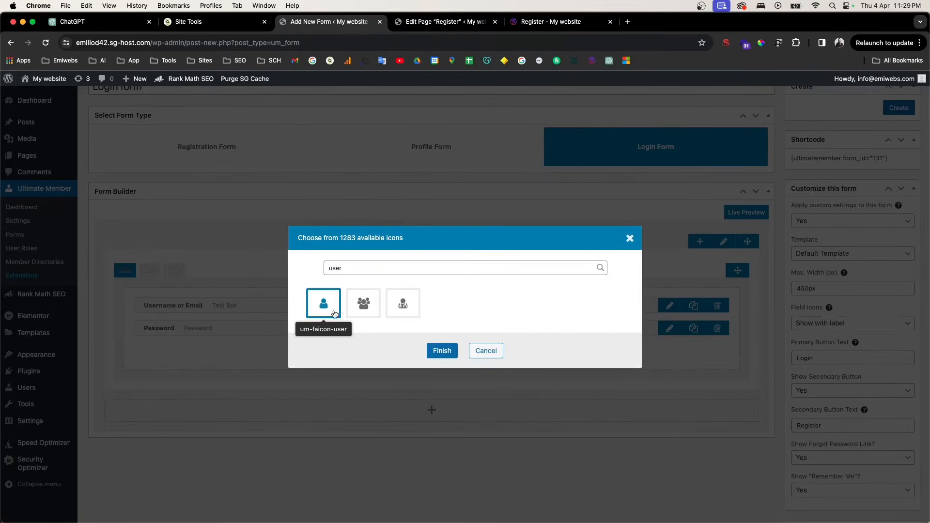
pyautogui.click(442, 351)
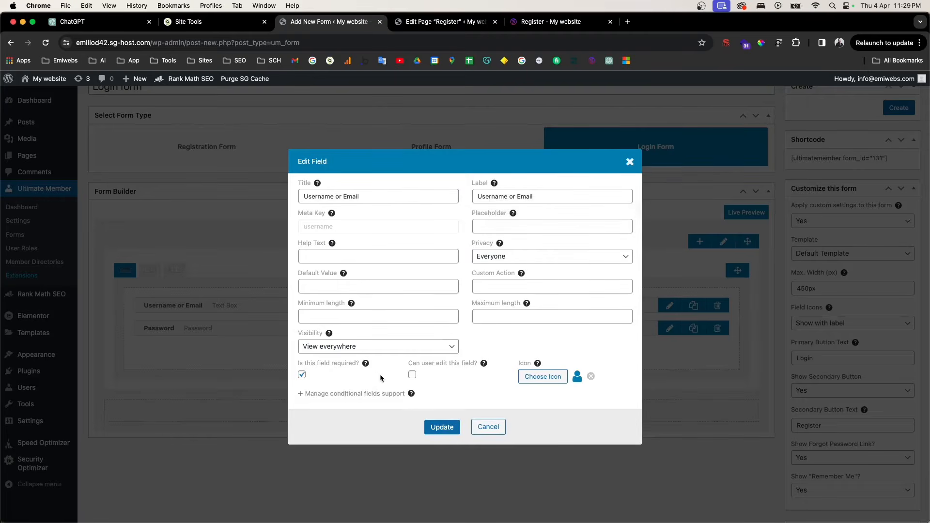
pyautogui.click(435, 428)
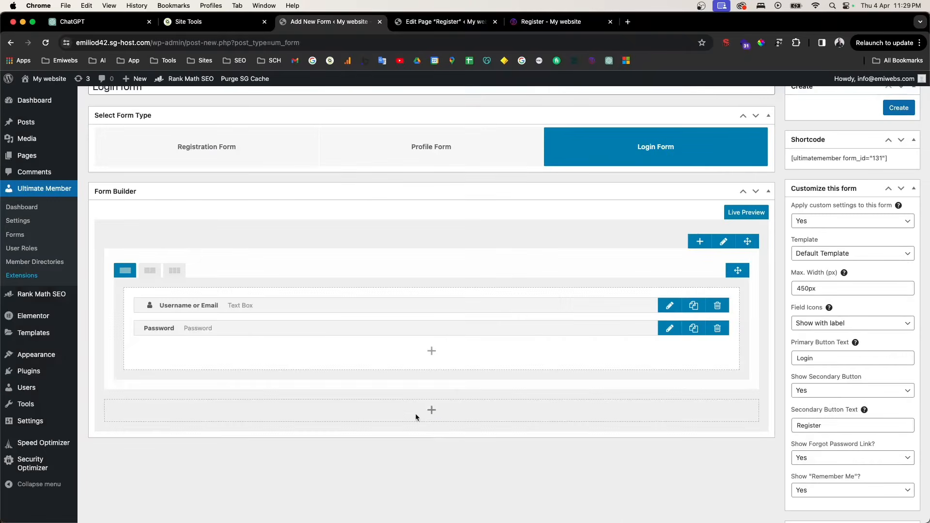
# Assign the um-icon-android-unlock icon, found by searching "lock", to the Password field and update it
pyautogui.click(670, 328)
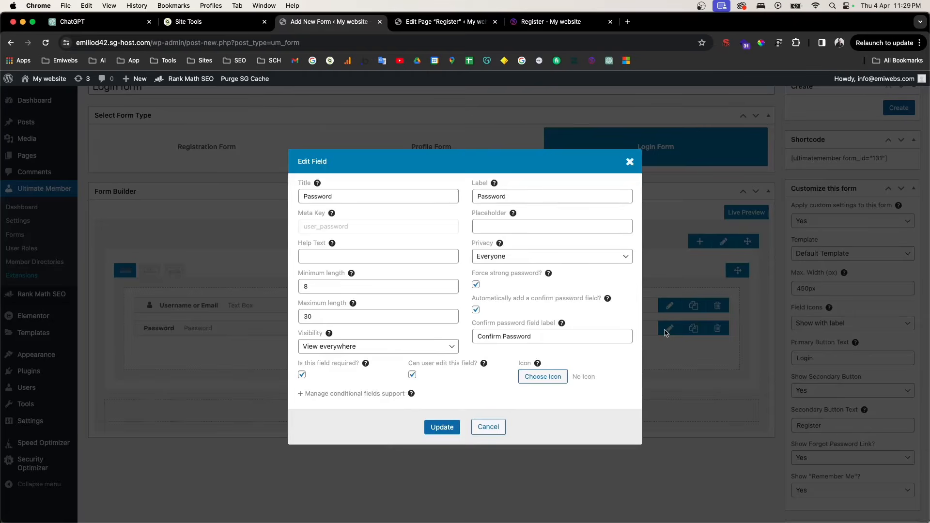
pyautogui.click(552, 378)
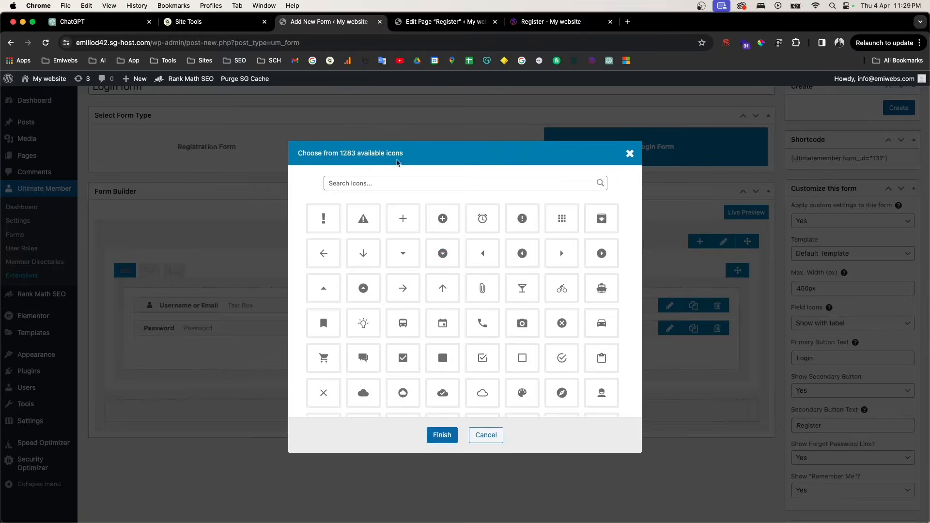
pyautogui.click(375, 185)
pyautogui.write('lock')
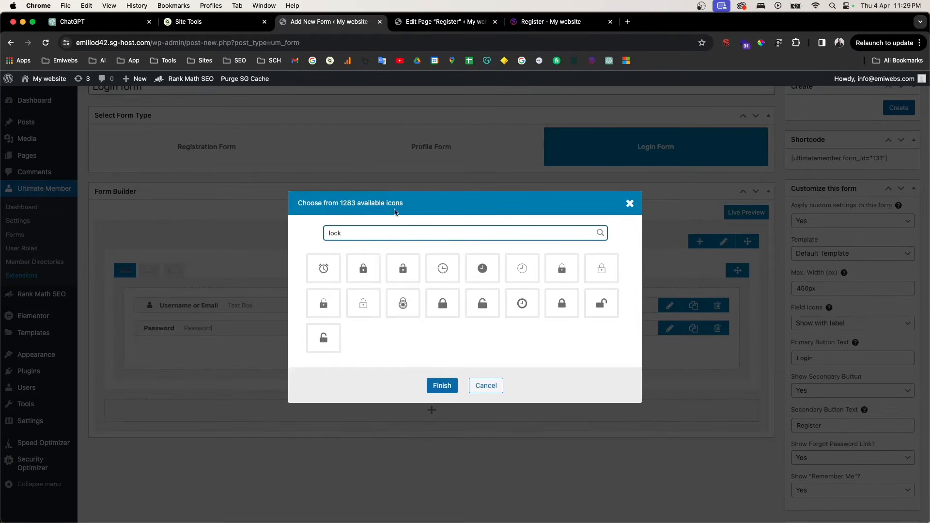
pyautogui.click(403, 268)
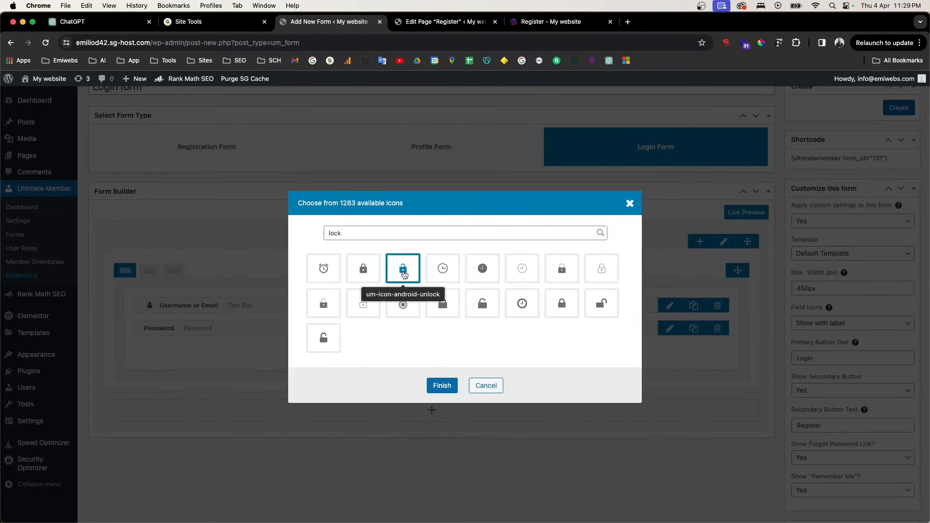
pyautogui.click(442, 385)
pyautogui.click(442, 427)
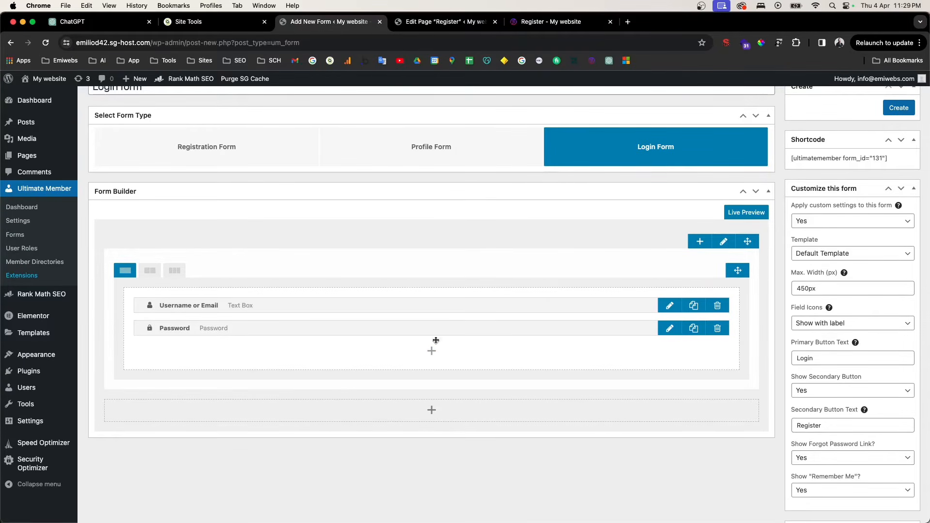
# Create the login form and copy its shortcode
pyautogui.click(887, 108)
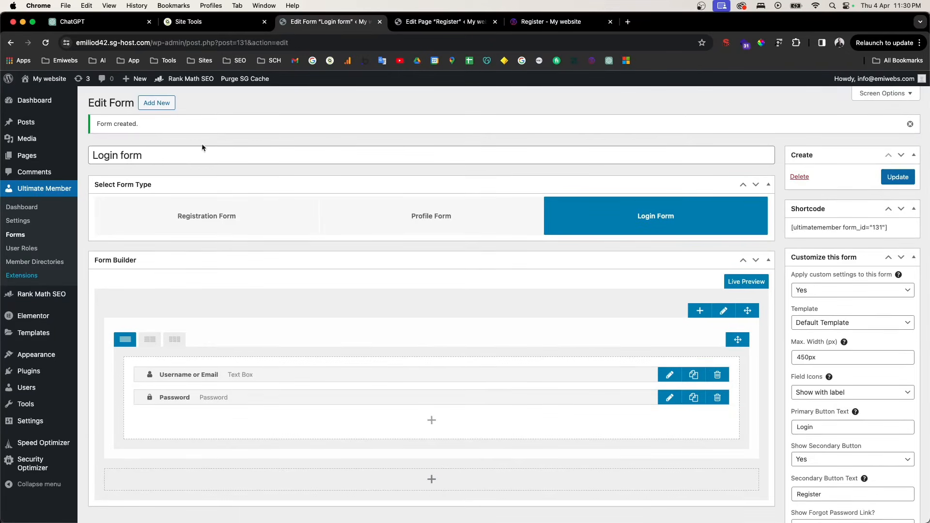
pyautogui.tripleClick(828, 228)
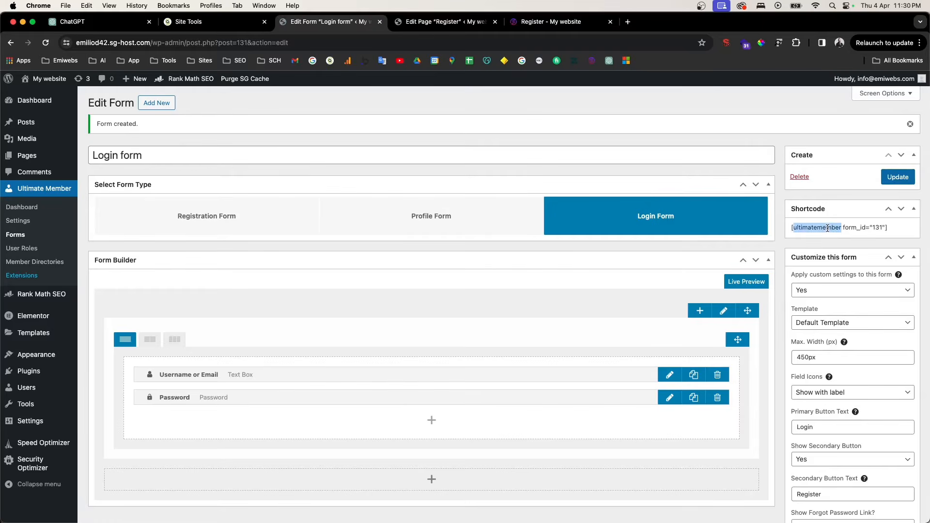
pyautogui.rightClick(818, 227)
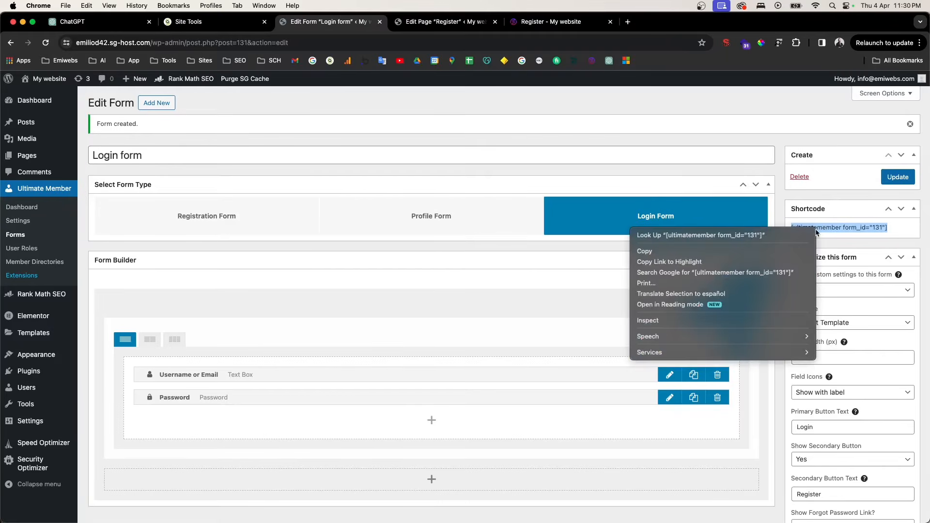
pyautogui.click(770, 253)
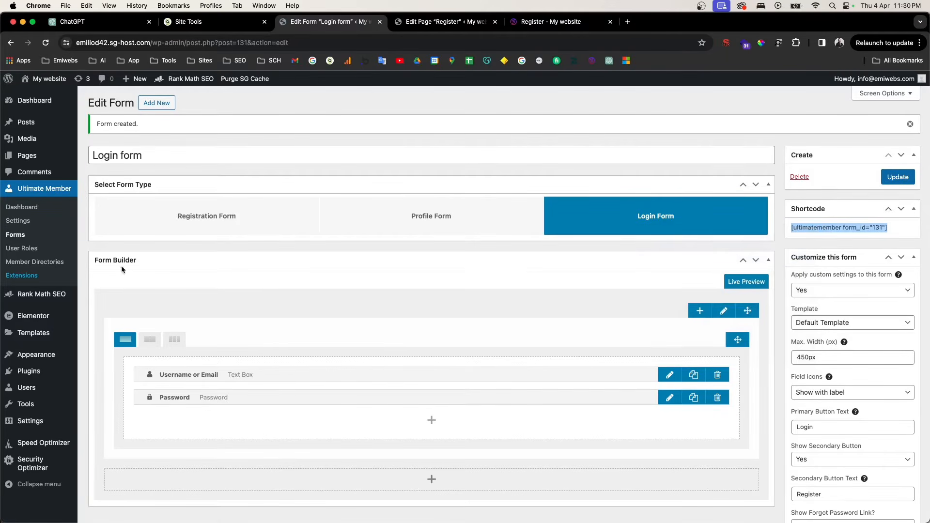
# Open the Login page for editing, paste the shortcode [ultimatemember form_id="131"] into its body and update the page
pyautogui.click(34, 159)
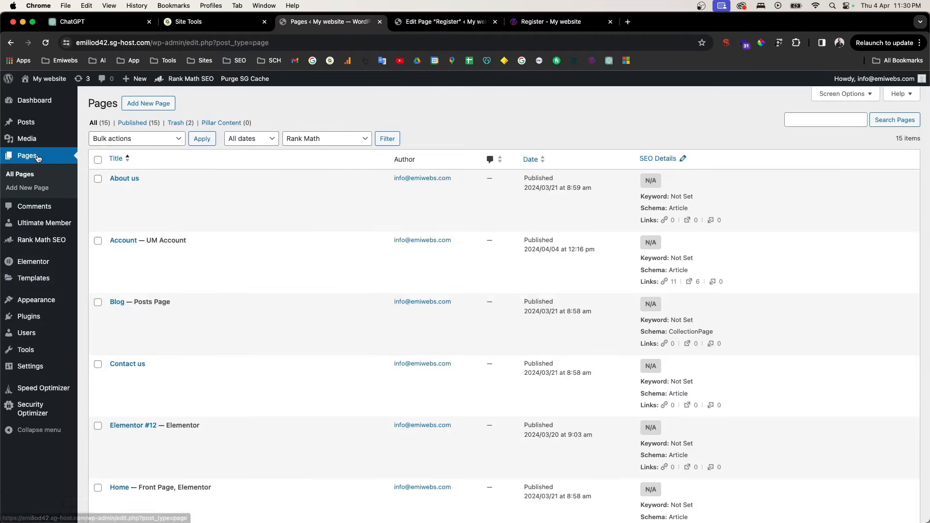
pyautogui.scroll(-5, 197, 315)
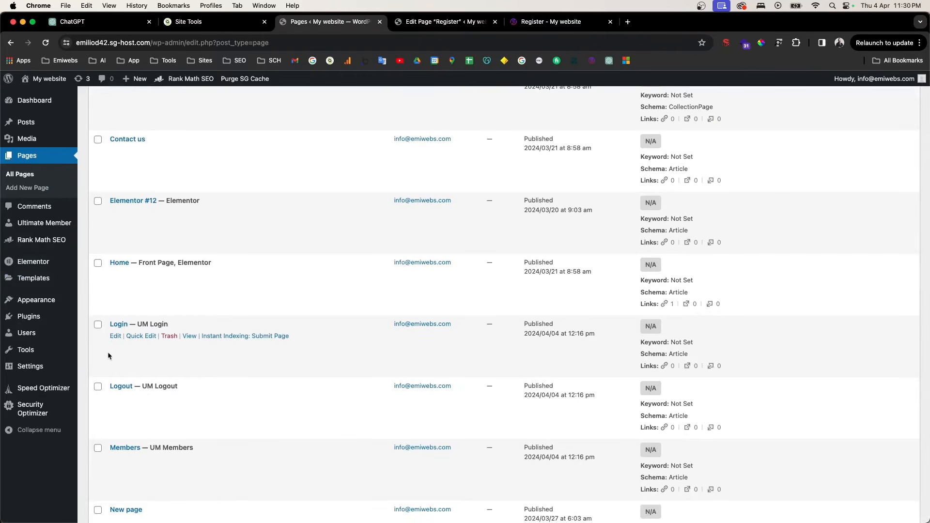
pyautogui.click(115, 337)
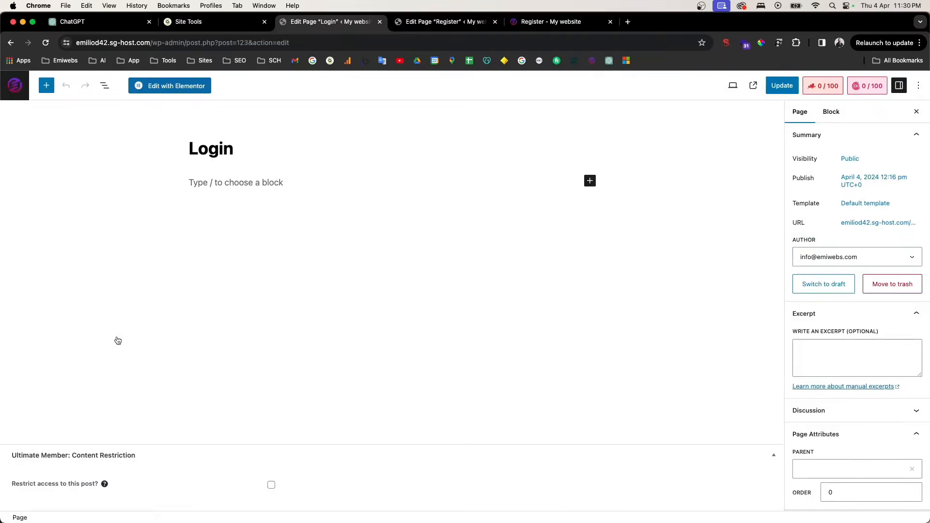
pyautogui.click(242, 189)
pyautogui.rightClick(241, 189)
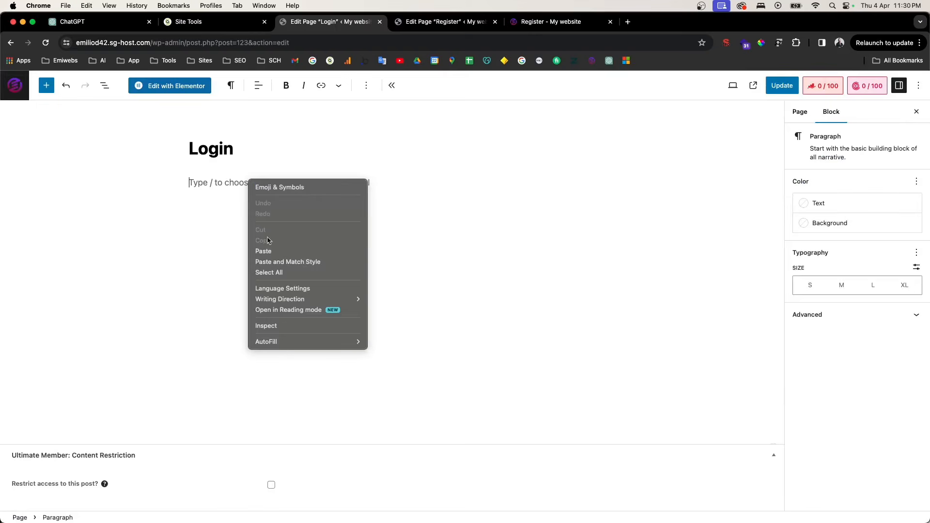
pyautogui.click(269, 252)
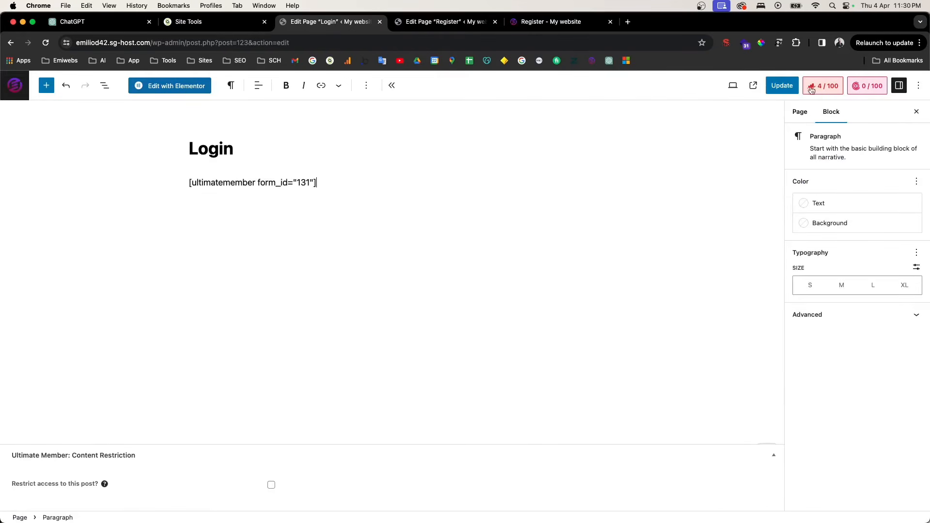
pyautogui.click(792, 87)
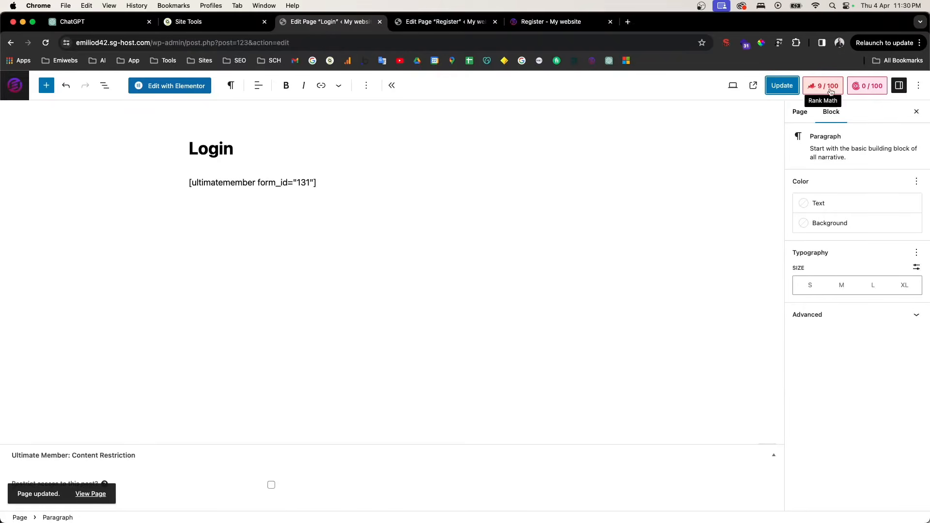
# View the published Login page and copy the site's base address without the /login/ part
pyautogui.click(755, 86)
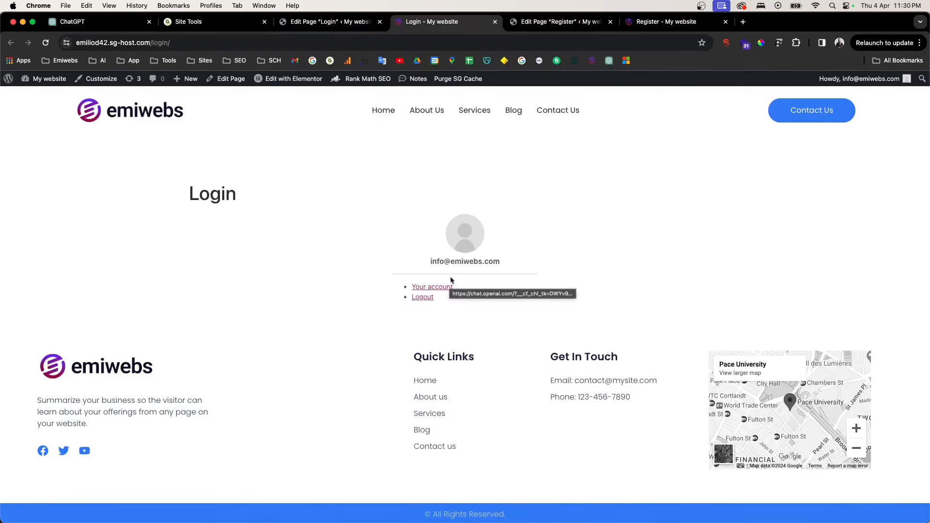
pyautogui.click(167, 43)
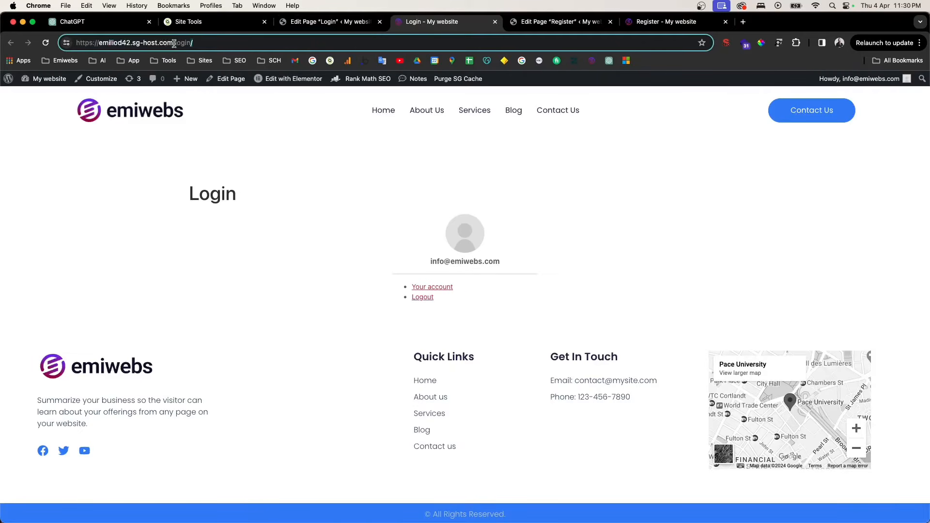
pyautogui.moveTo(173, 42); pyautogui.dragTo(9, 36)
# Load the copied site address in an incognito window and return to the published Login page
pyautogui.press('super+shift+n')
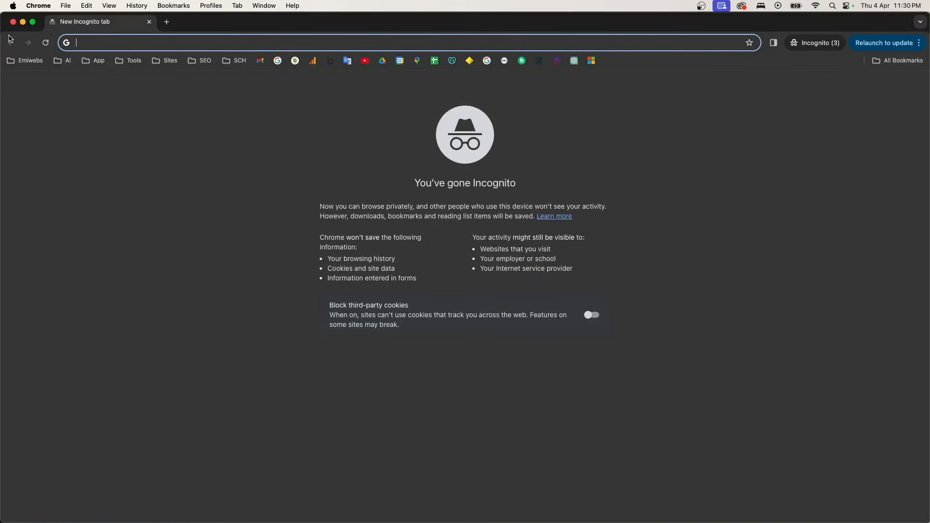
pyautogui.press('super+v')
pyautogui.press('Return')
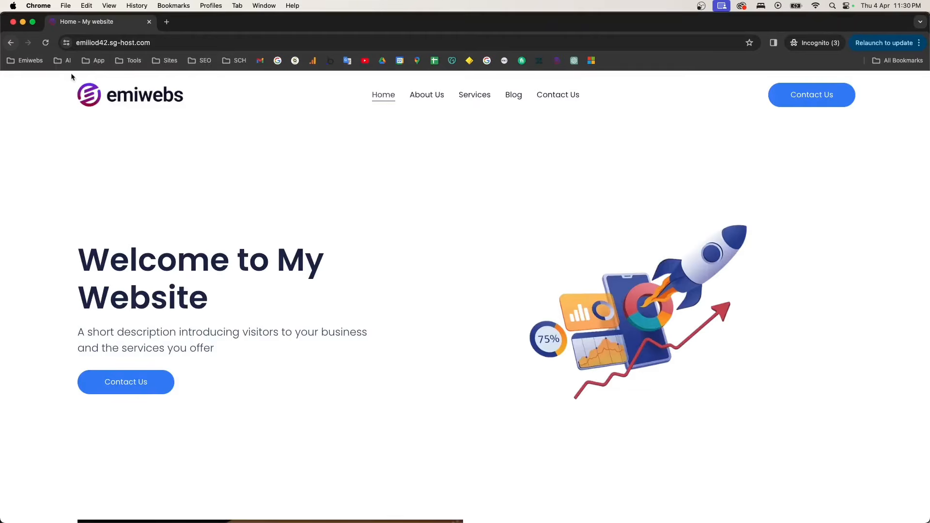
pyautogui.moveTo(213, 27); pyautogui.dragTo(238, 209)
pyautogui.click(283, 154)
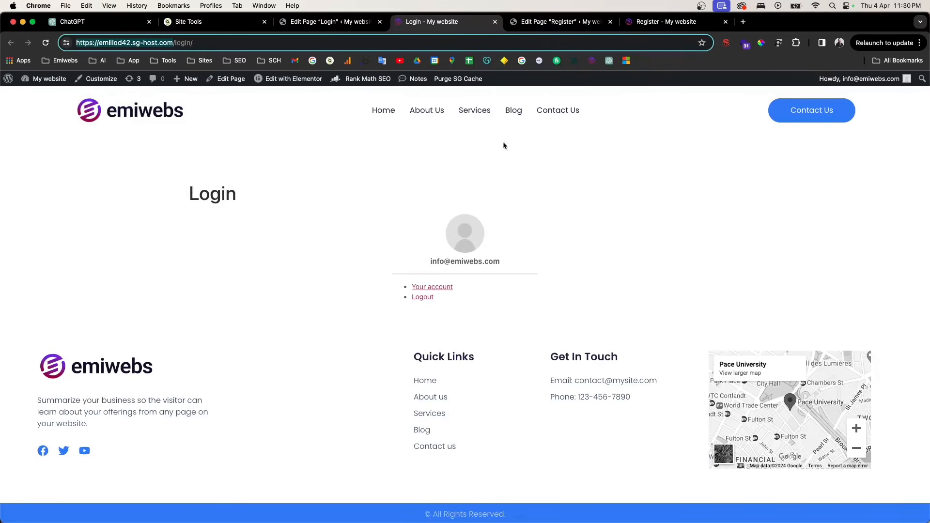
# Open another new incognito window and load the site's home page from the copied address
pyautogui.click(920, 43)
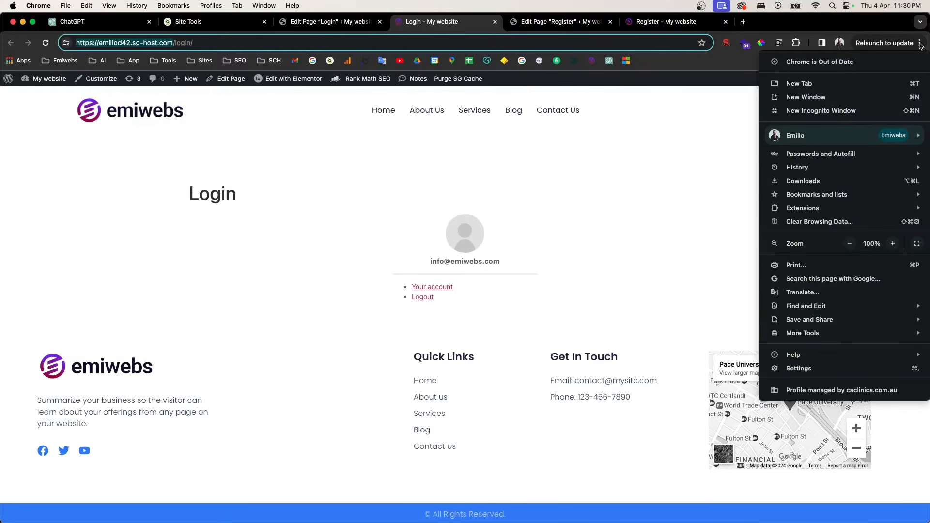
pyautogui.click(862, 113)
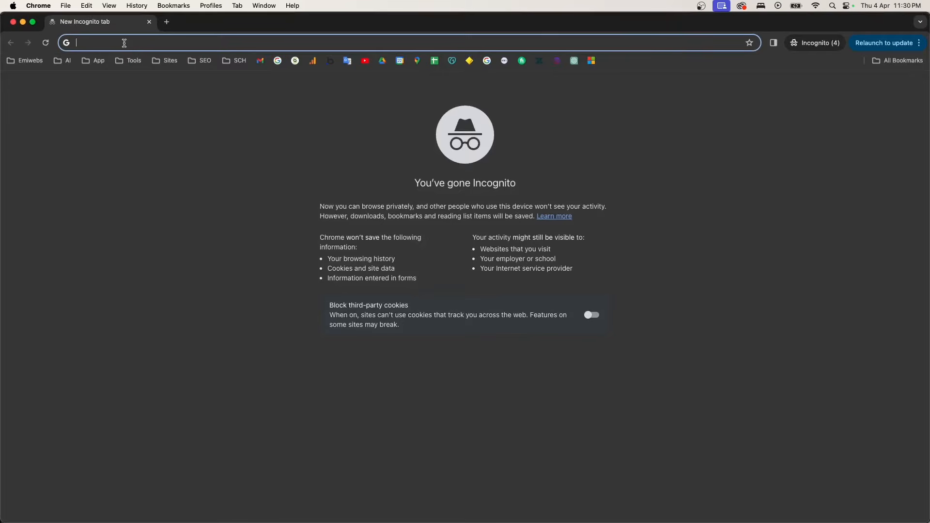
pyautogui.press('super+v')
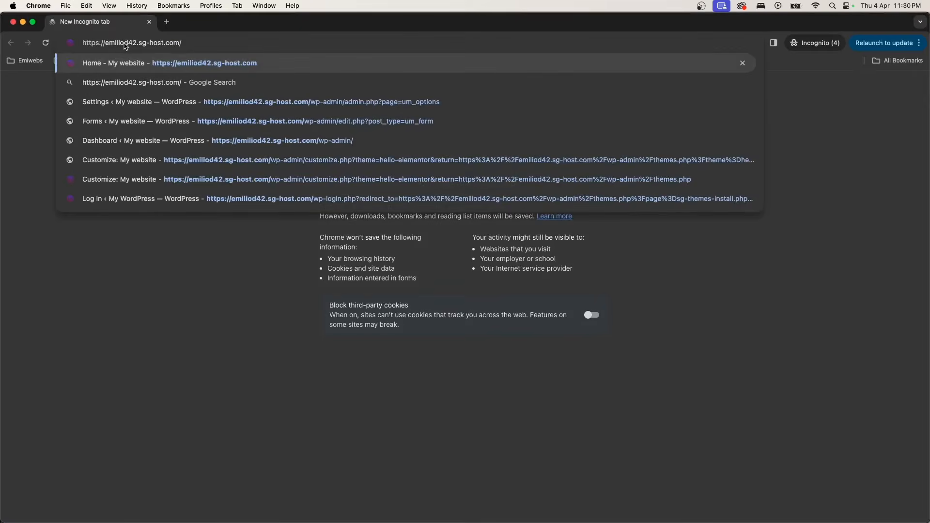
pyautogui.press('Return')
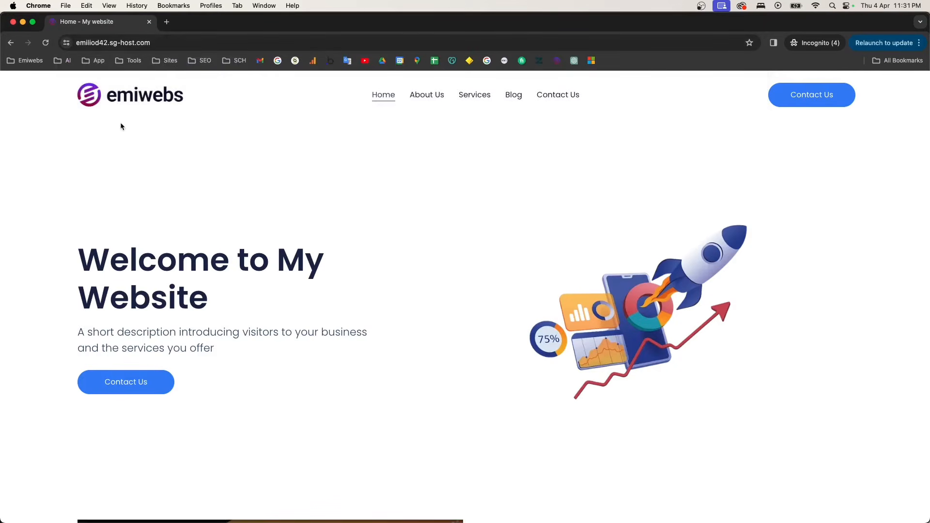
# Load the site's /login page in the incognito window to check the login form, and close that window
pyautogui.click(160, 42)
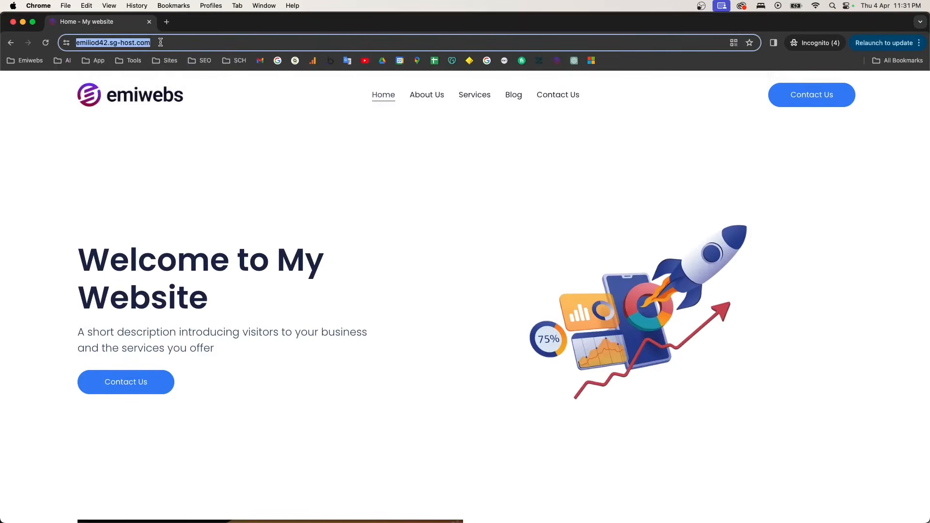
pyautogui.click(161, 43)
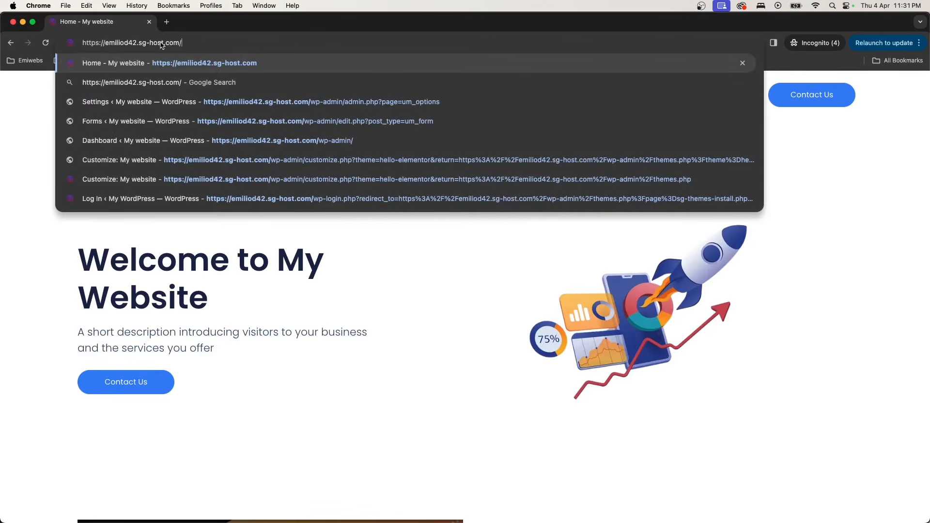
pyautogui.write('login')
pyautogui.press('Return')
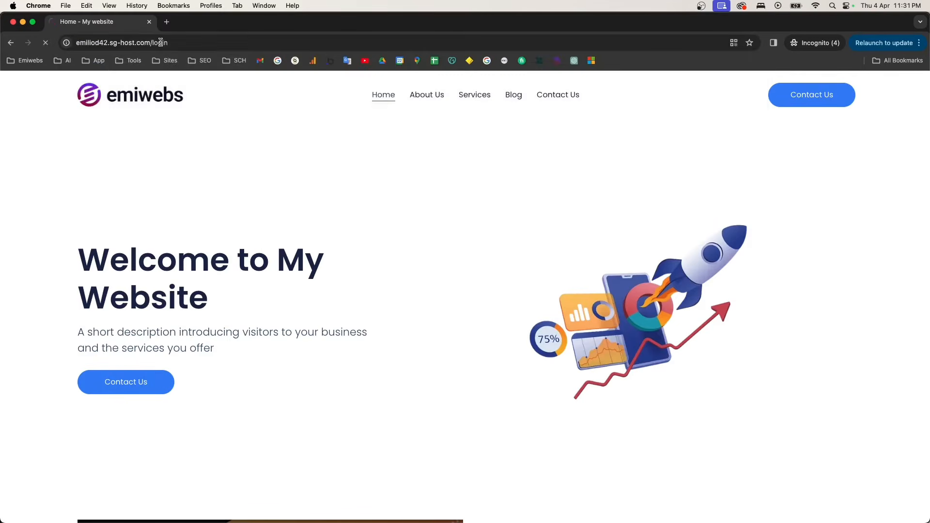
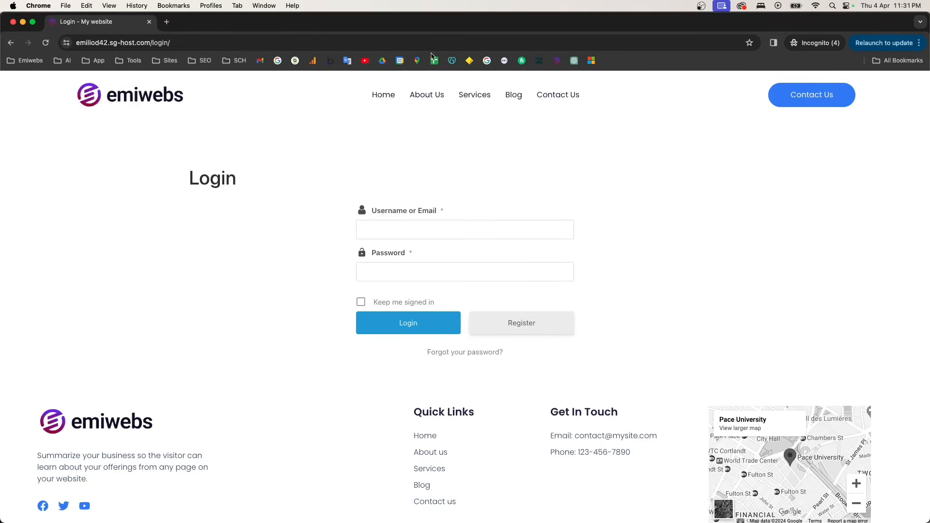
pyautogui.click(10, 42)
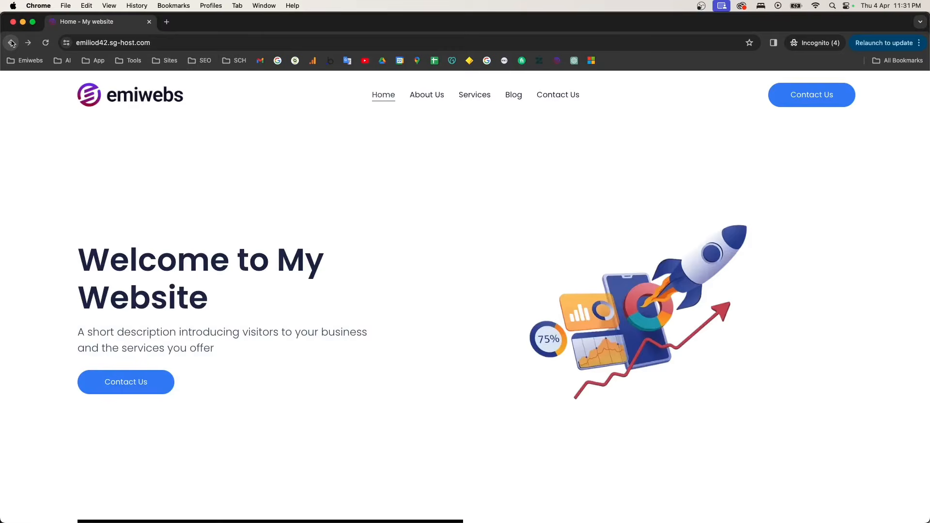
pyautogui.click(11, 43)
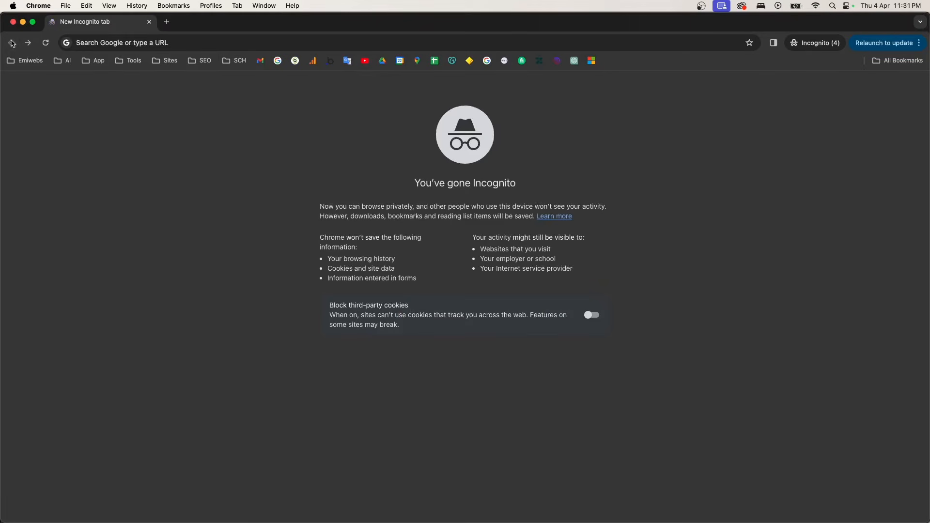
pyautogui.click(150, 22)
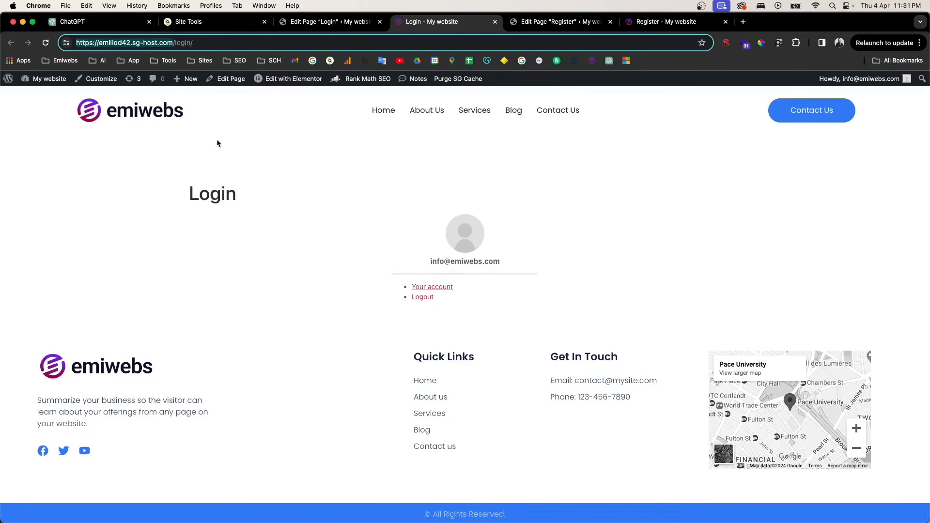
pyautogui.click(694, 112)
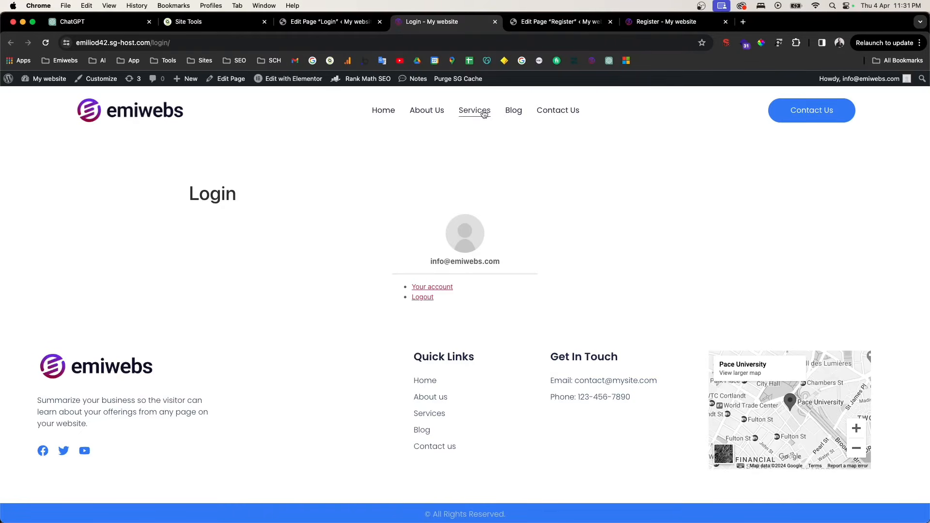
# Create a new page titled "Membership content"
pyautogui.moveTo(179, 80)
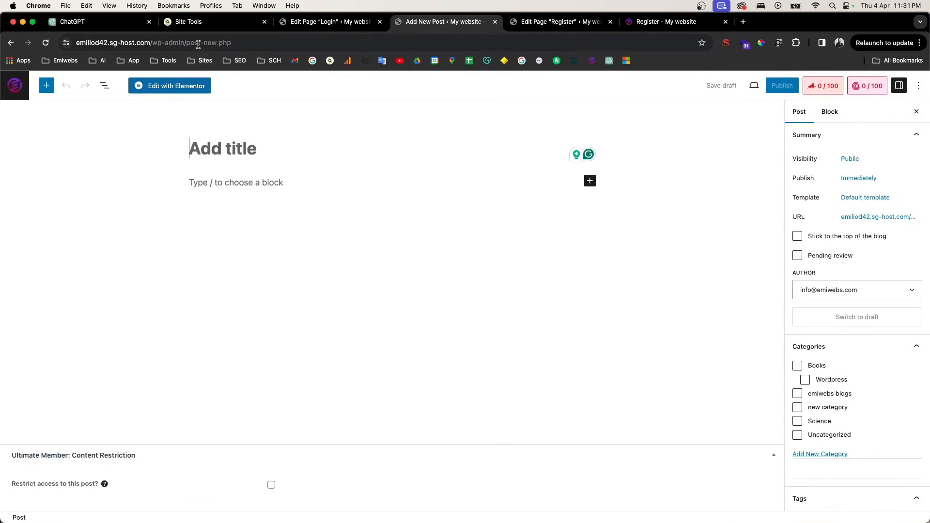
pyautogui.click(11, 43)
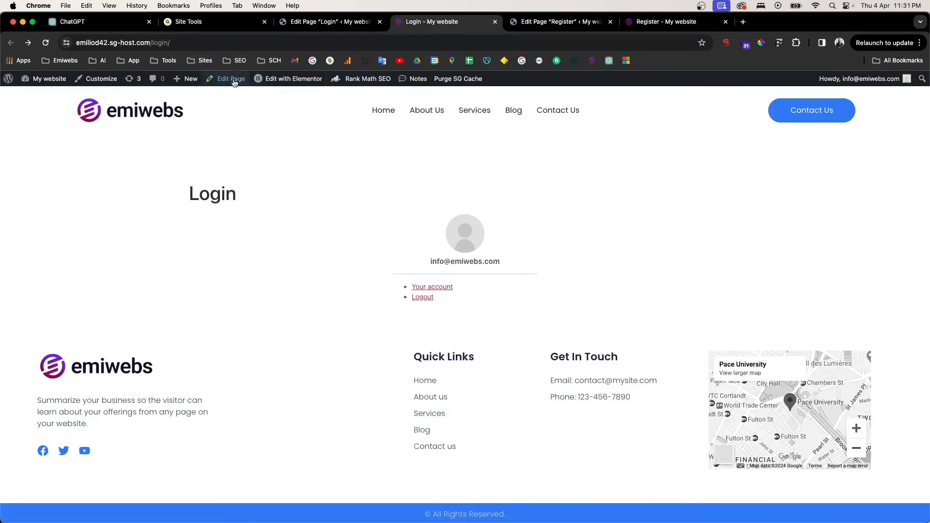
pyautogui.moveTo(198, 85)
pyautogui.click(183, 123)
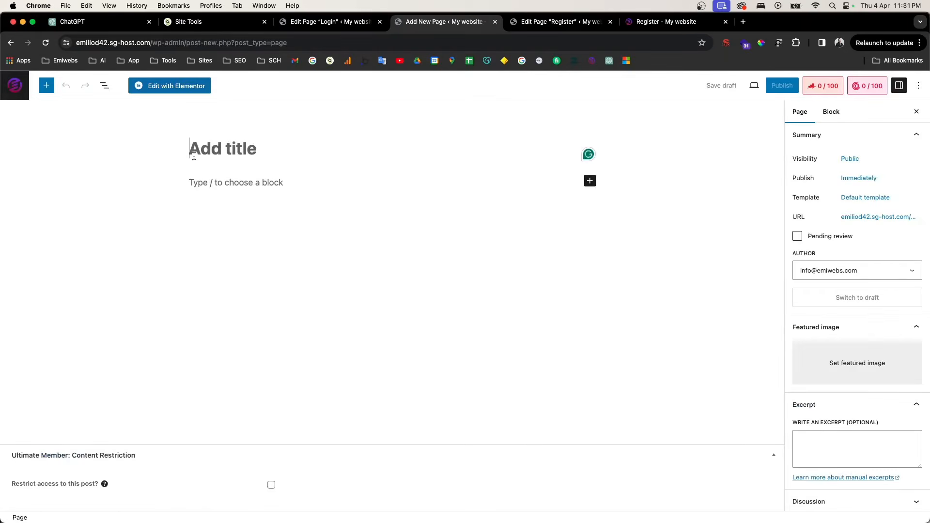
pyautogui.write('Membershi')
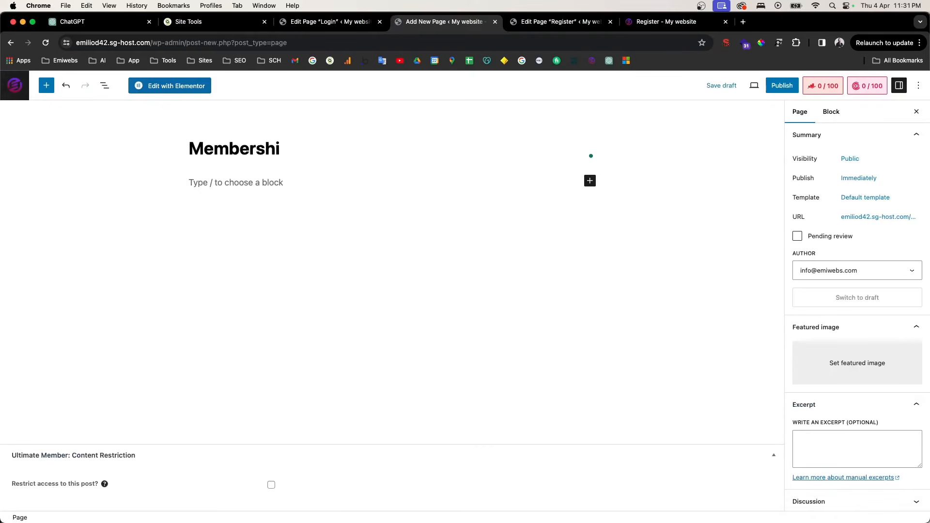
pyautogui.write('p content')
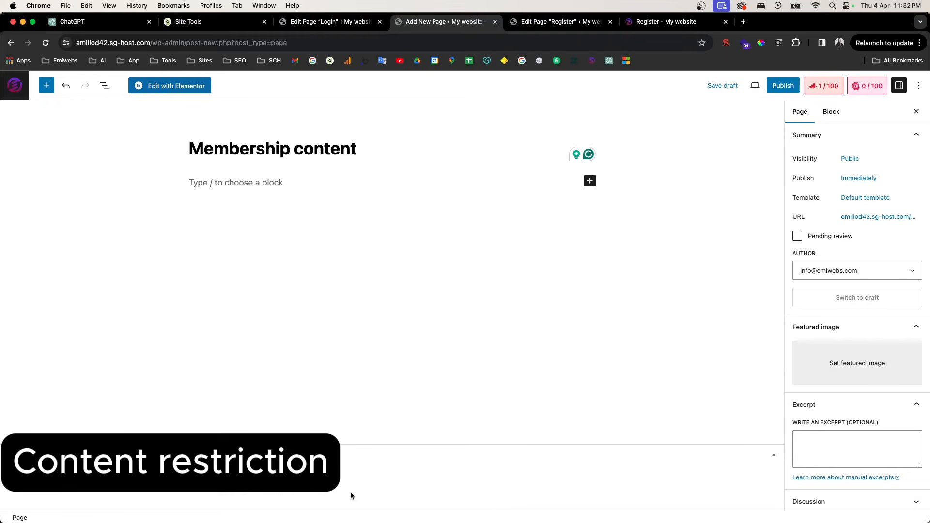
# Restrict access to the Membership content page to logged in users with the Subscriber role
pyautogui.click(273, 485)
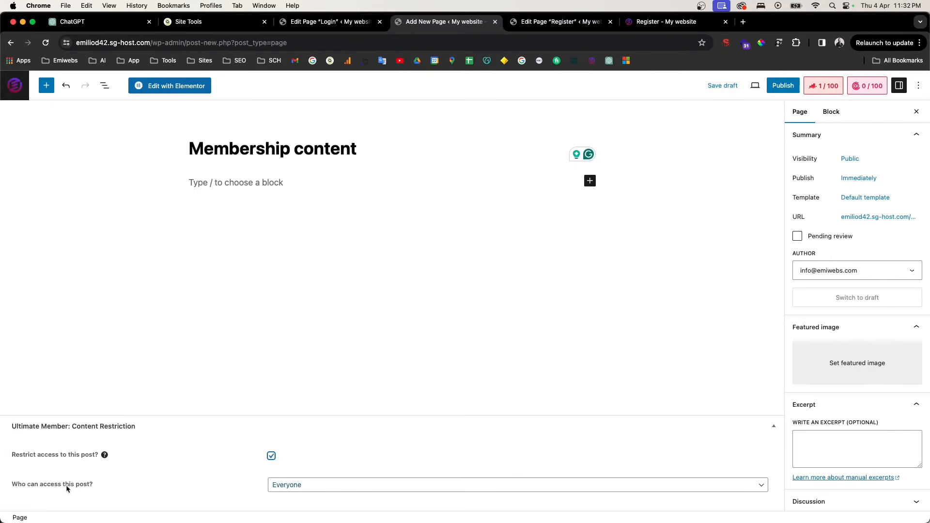
pyautogui.click(308, 489)
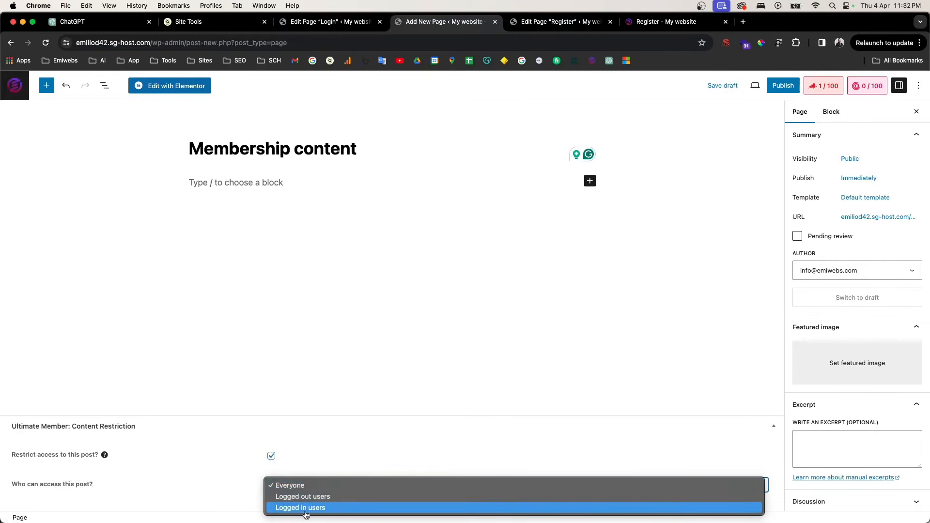
pyautogui.click(306, 509)
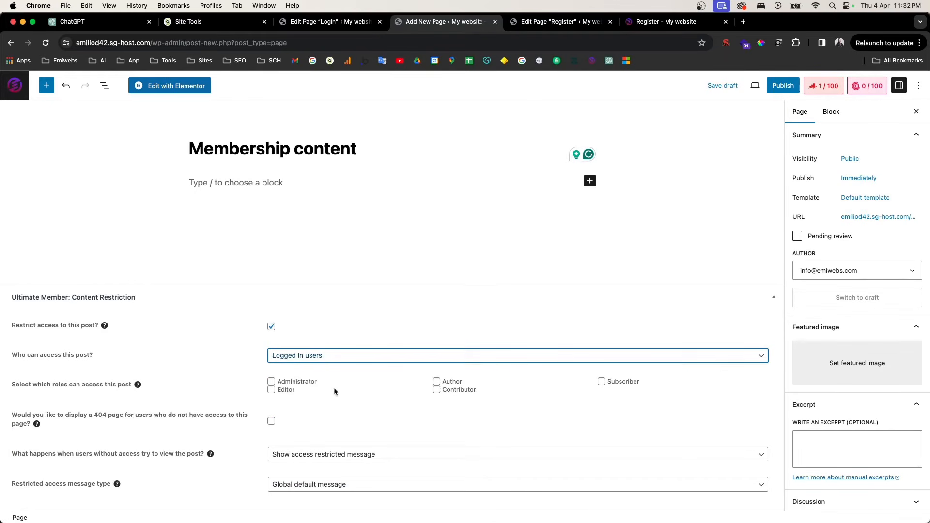
pyautogui.click(616, 385)
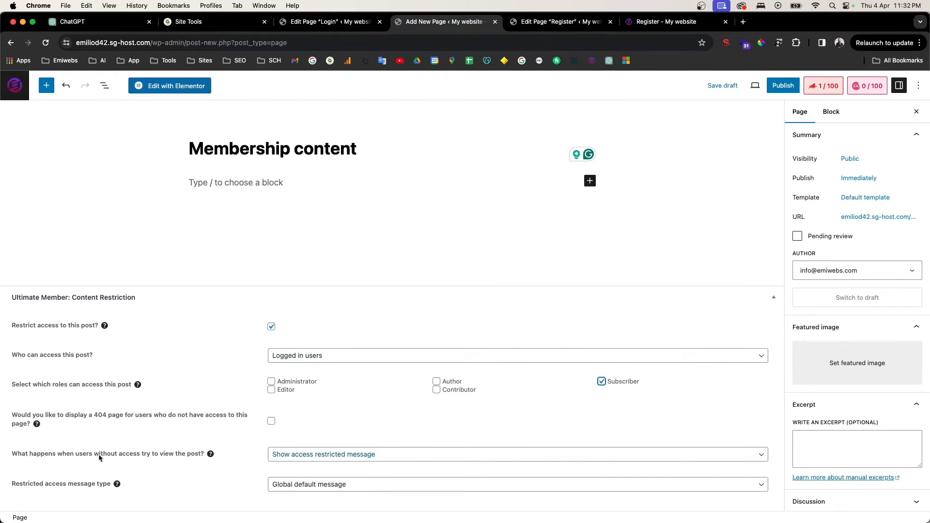
# Set the page restriction to redirect users without access to the Login page
pyautogui.click(295, 458)
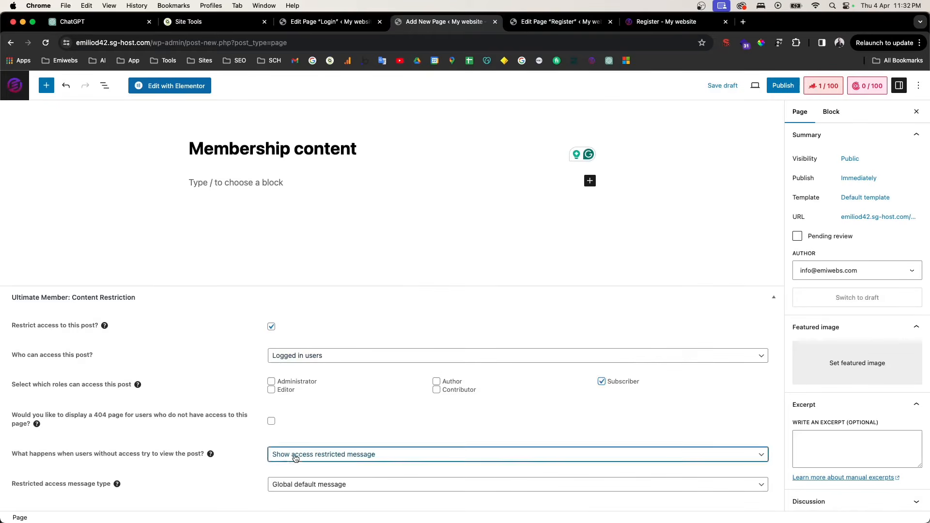
pyautogui.click(298, 500)
pyautogui.click(348, 460)
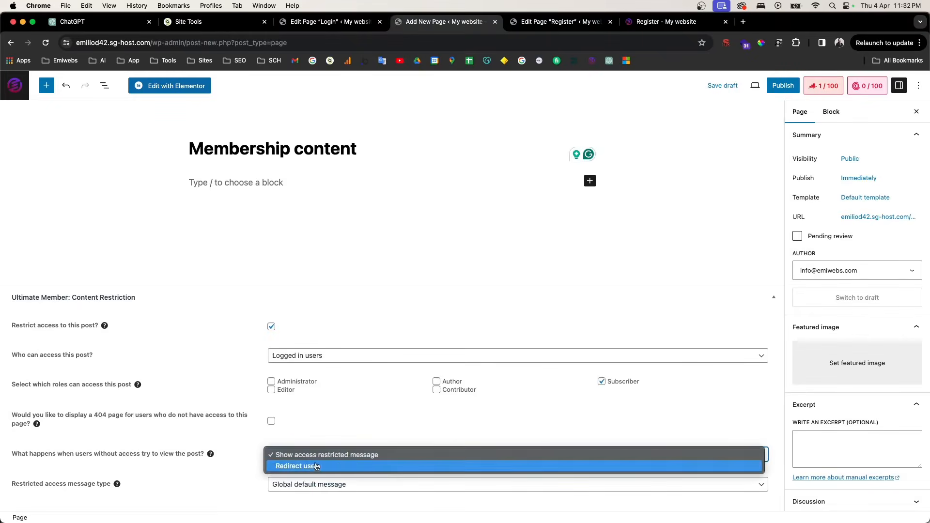
pyautogui.click(315, 467)
pyautogui.click(304, 486)
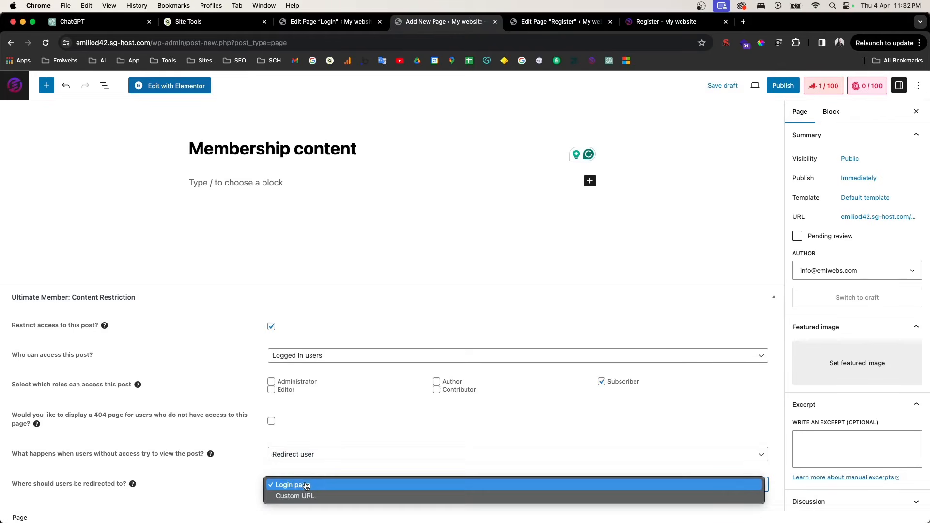
pyautogui.click(310, 485)
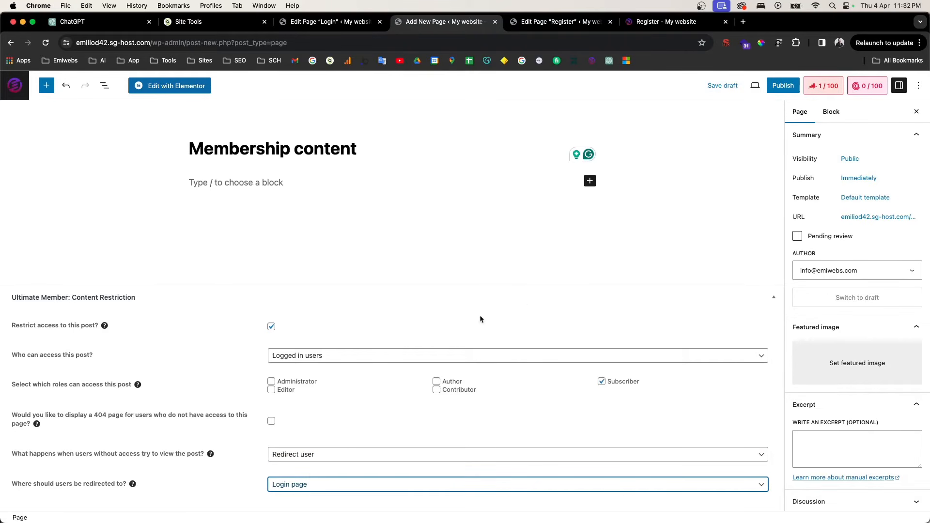
# Publish the Membership content page, dismiss the publishing summary and update the page
pyautogui.click(784, 86)
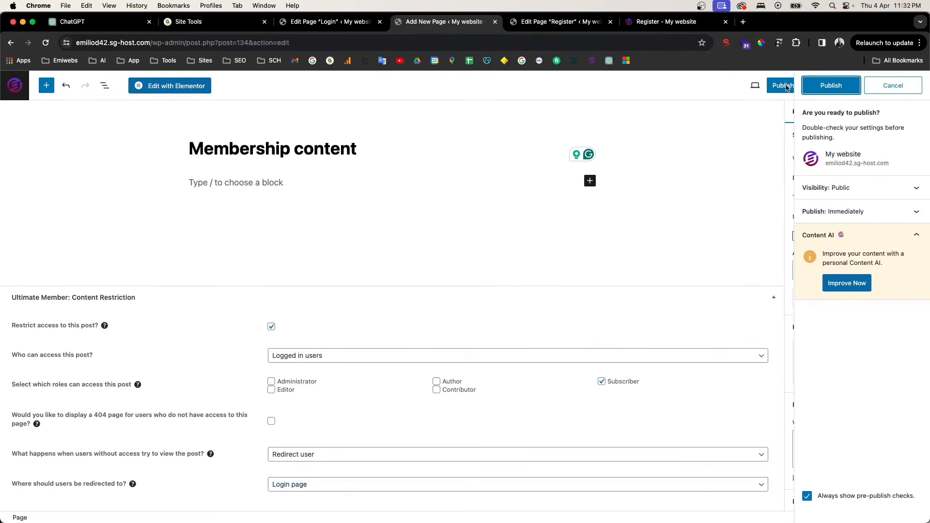
pyautogui.click(819, 87)
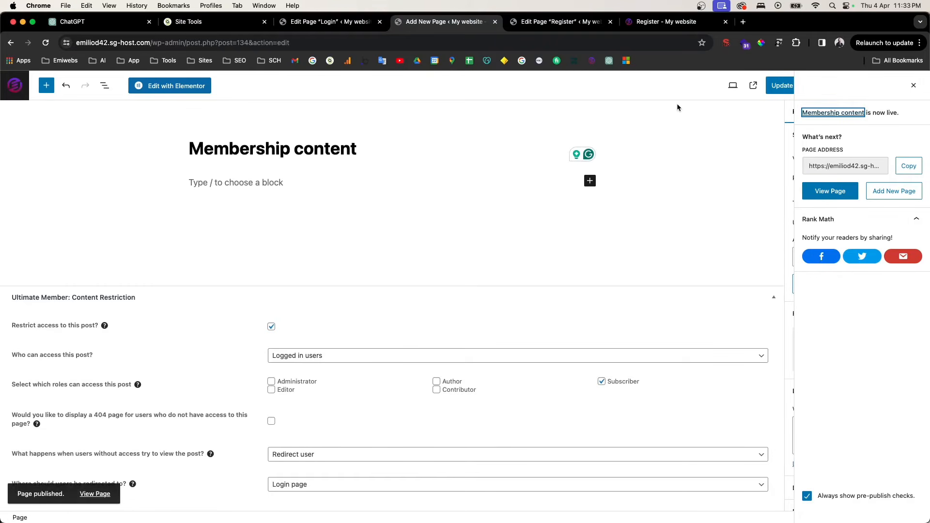
pyautogui.moveTo(189, 148); pyautogui.dragTo(373, 149)
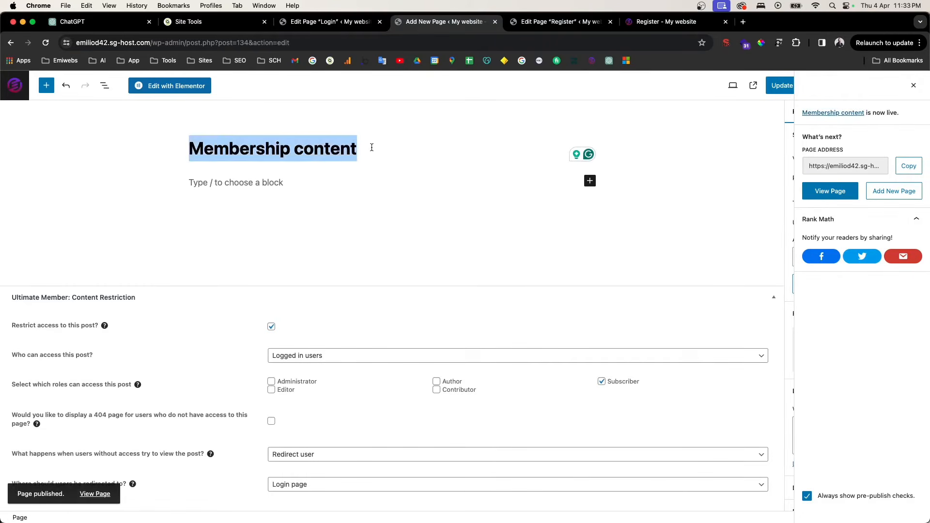
pyautogui.click(913, 87)
pyautogui.click(777, 85)
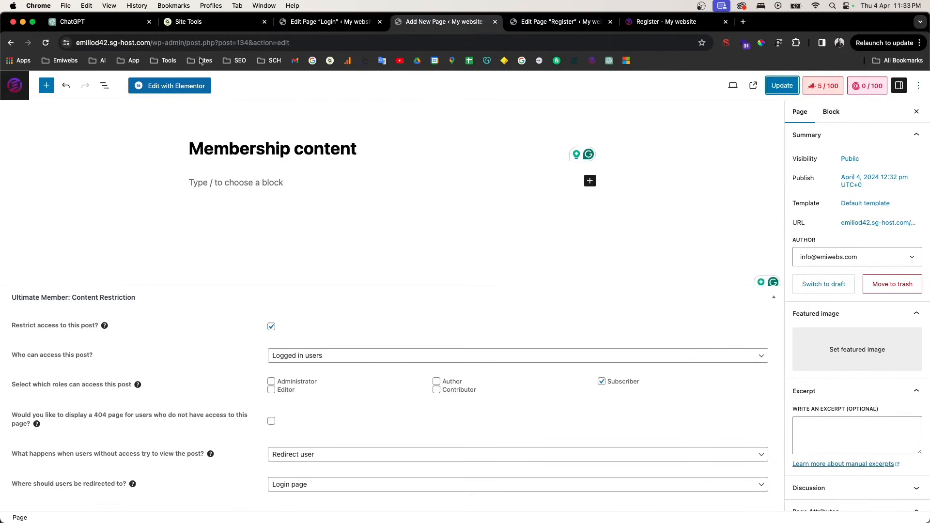
# Load the site's home page by removing the wp-admin part from the page editor's address
pyautogui.click(154, 42)
pyautogui.click(154, 42)
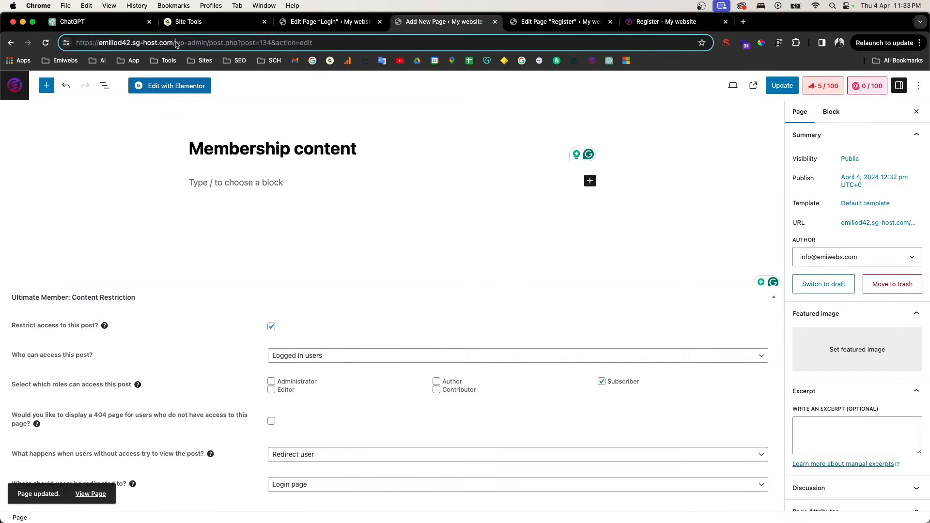
pyautogui.moveTo(176, 42); pyautogui.dragTo(324, 42)
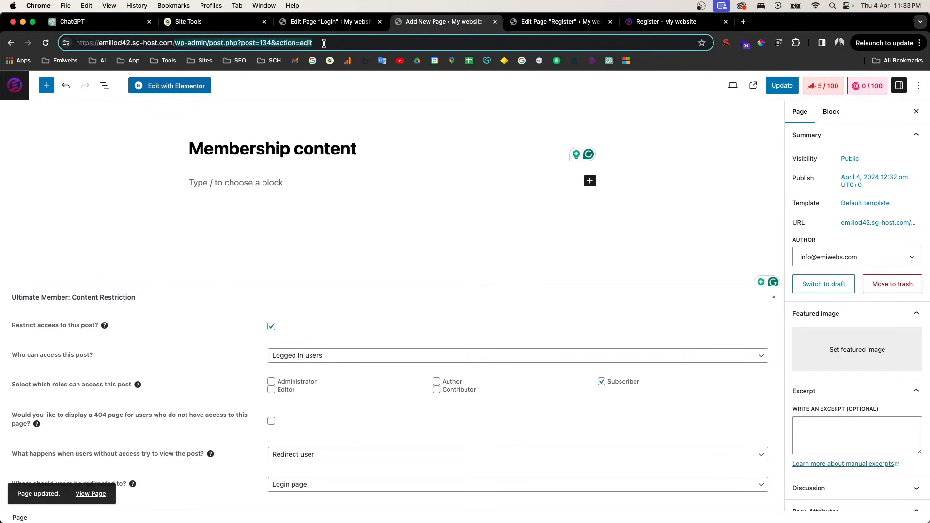
pyautogui.press('BackSpace')
pyautogui.press('Return')
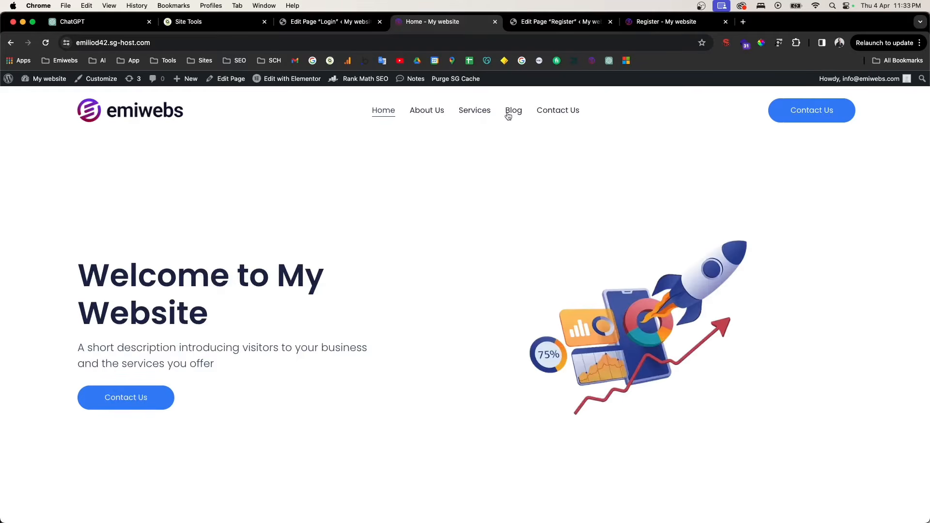
# Add the Membership content page to the site menu between About us and Services and save the menu
pyautogui.moveTo(43, 79)
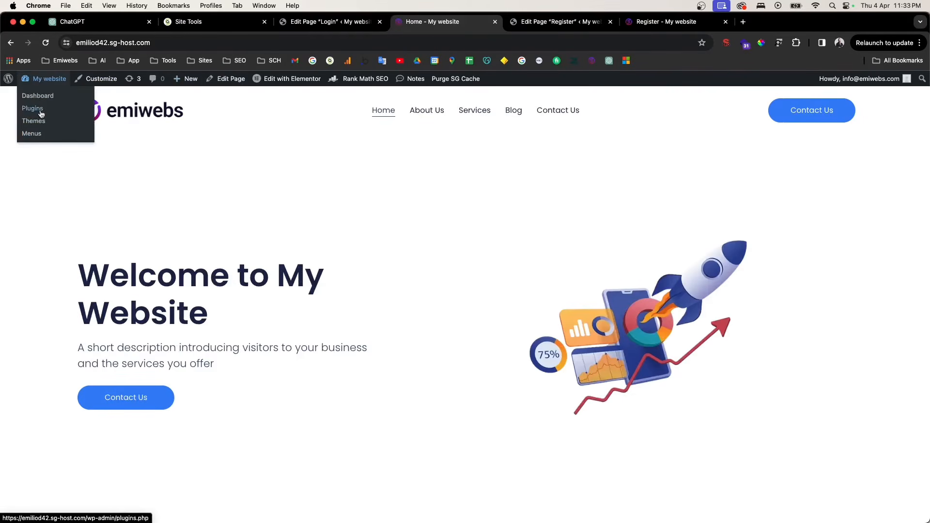
pyautogui.click(33, 133)
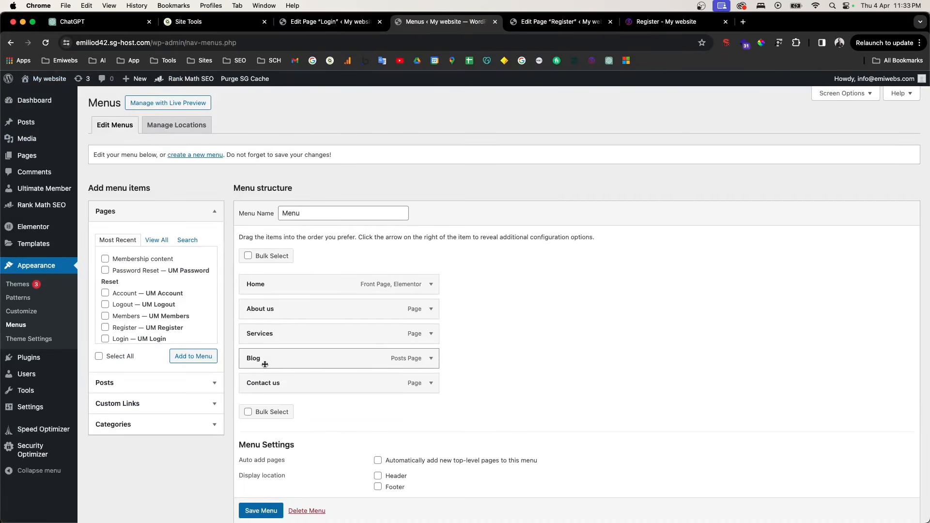
pyautogui.click(105, 259)
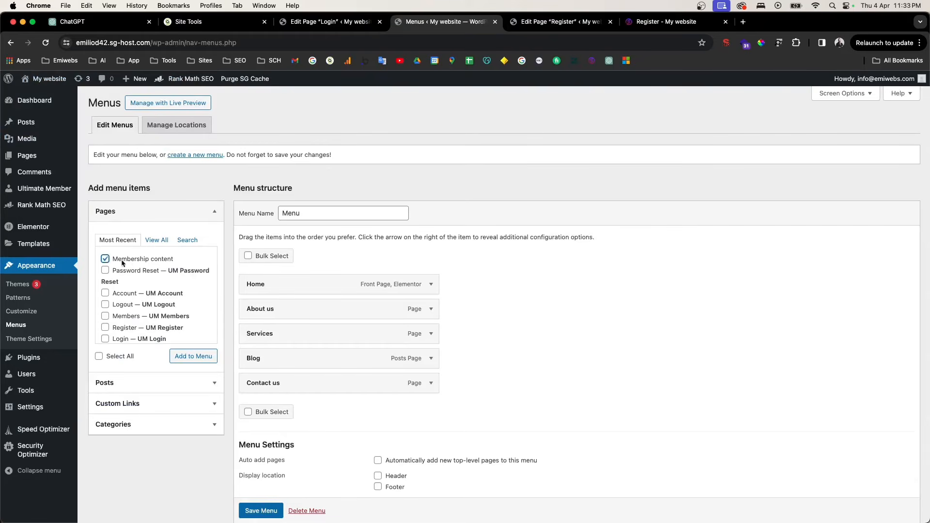
pyautogui.click(205, 361)
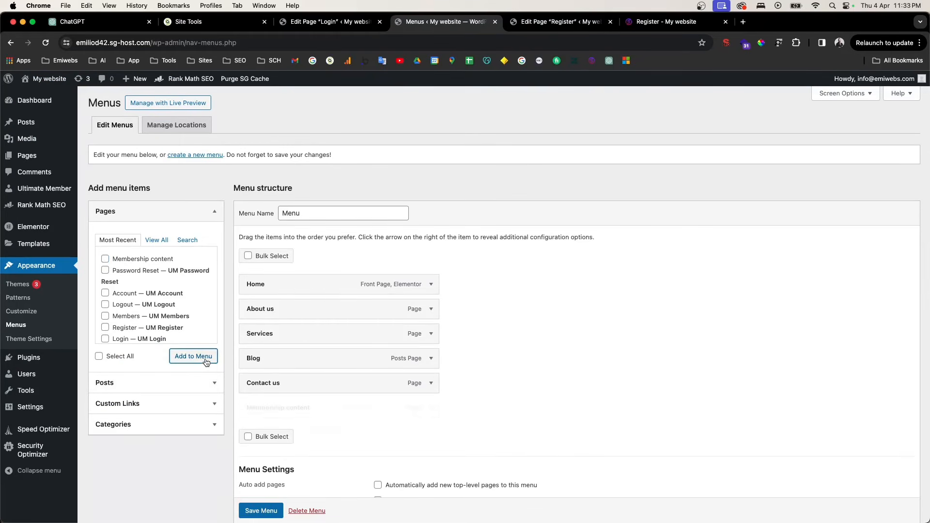
pyautogui.moveTo(274, 410); pyautogui.dragTo(264, 330)
pyautogui.click(253, 509)
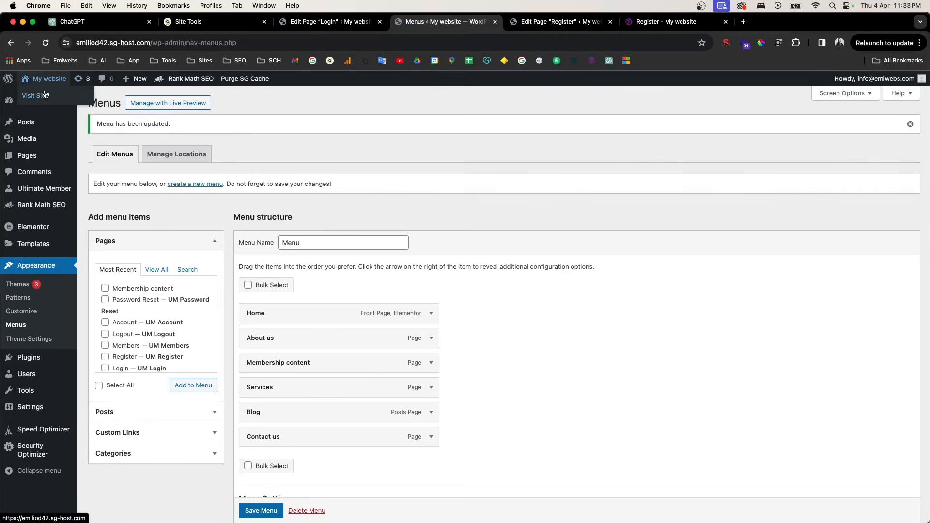
pyautogui.click(43, 96)
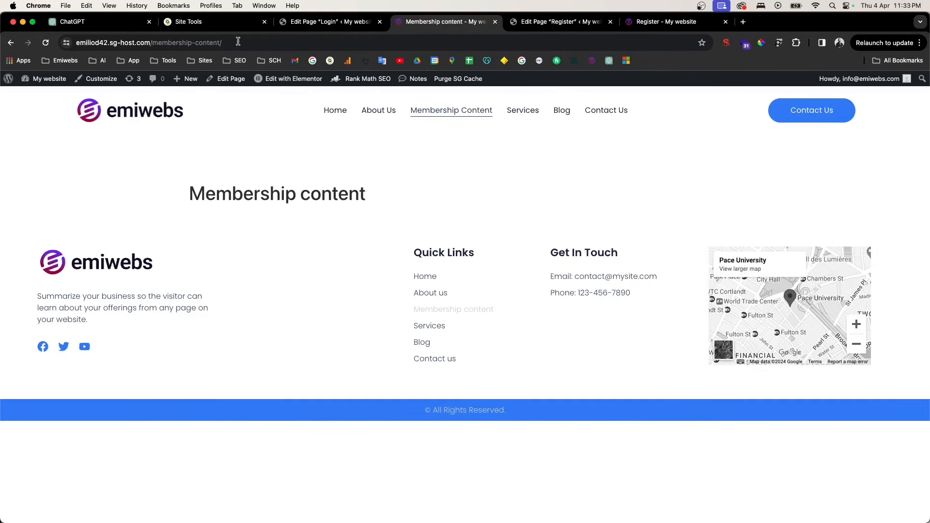
pyautogui.click(153, 44)
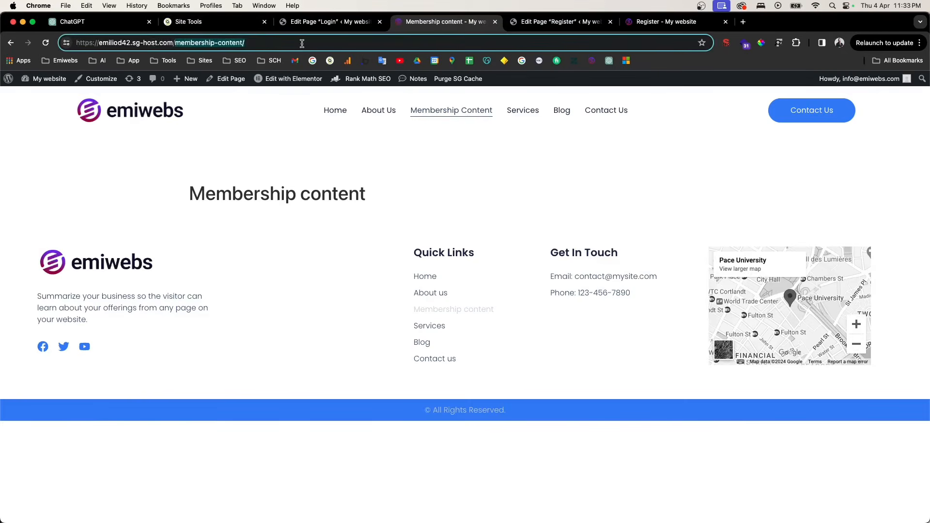
pyautogui.press('BackSpace')
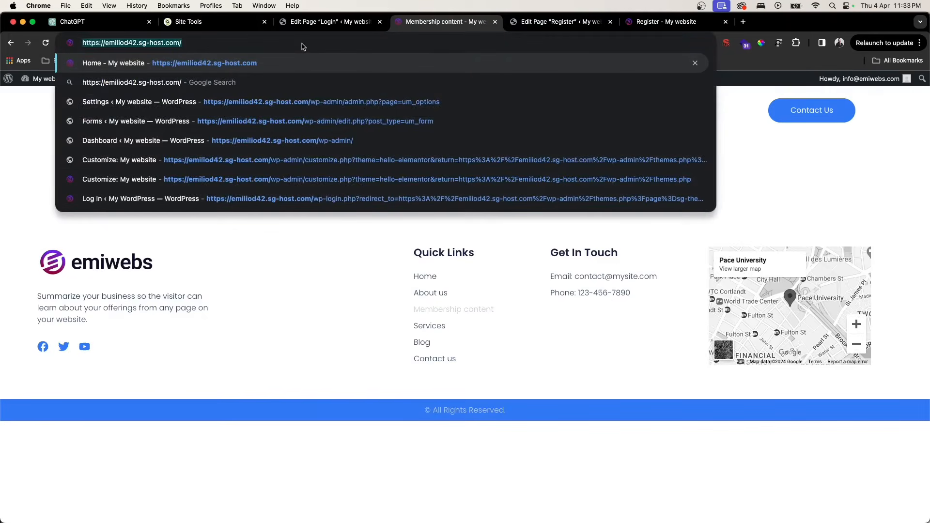
pyautogui.press('super+shift+n')
pyautogui.write('https://emiliod42.sg-host.com/')
pyautogui.press('Return')
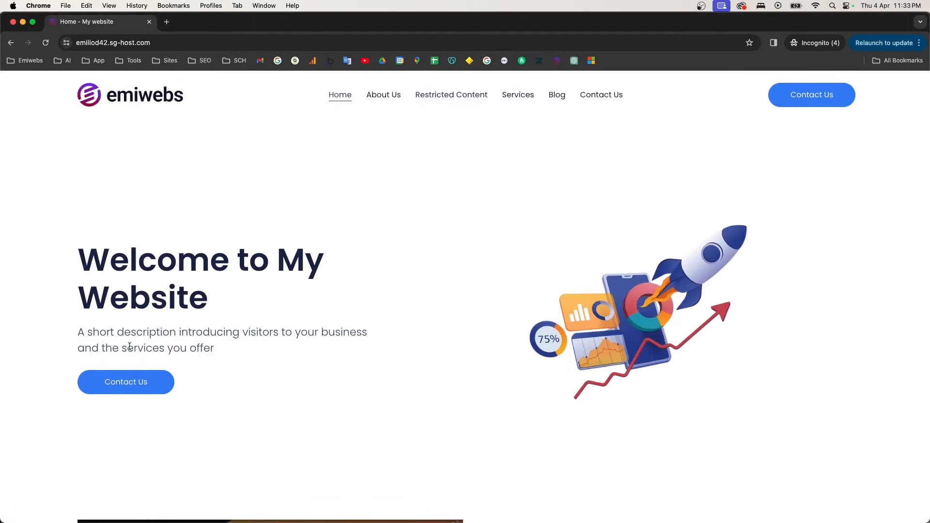
# Open the Restricted Content page from the site's navigation as a logged-out visitor
pyautogui.moveTo(150, 333); pyautogui.dragTo(295, 329)
pyautogui.click(198, 335)
pyautogui.moveTo(182, 334); pyautogui.dragTo(286, 334)
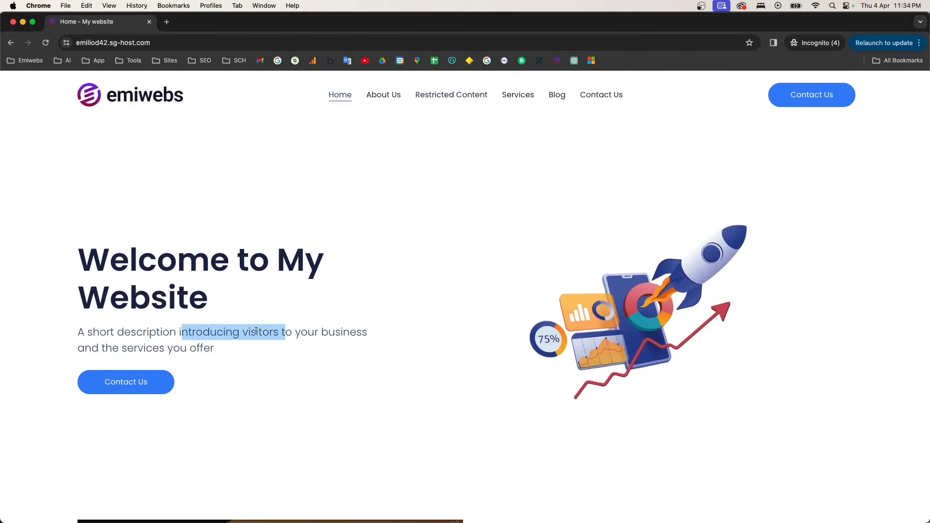
pyautogui.click(464, 98)
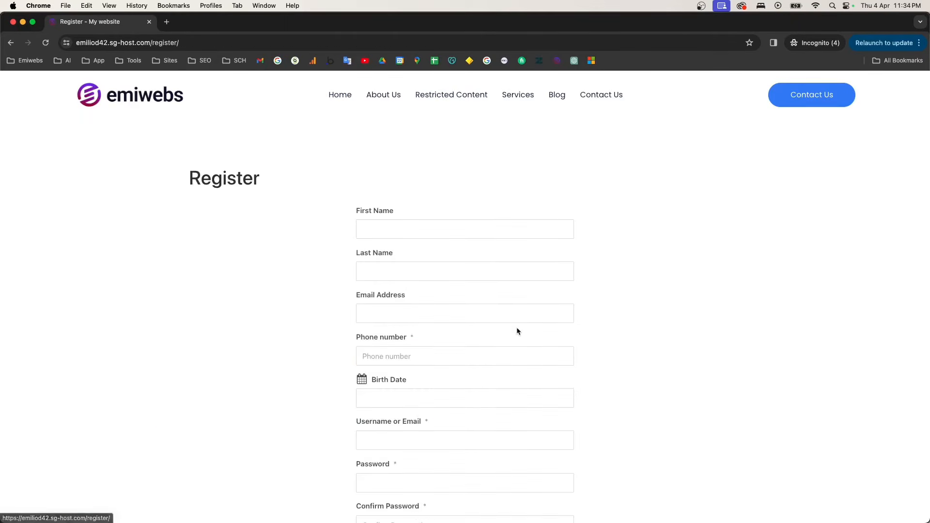
# Examine the fields of the Register form without filling them in and close the incognito window
pyautogui.scroll(-2, 517, 331)
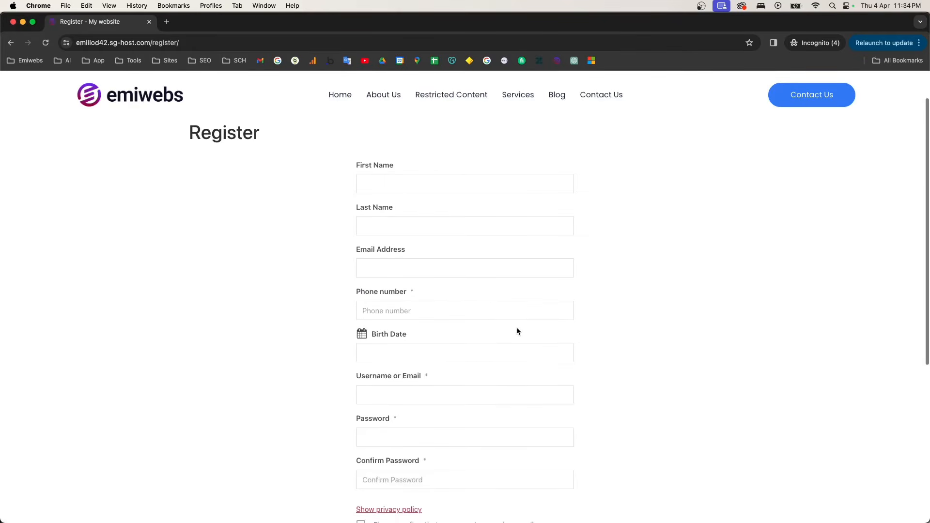
pyautogui.click(421, 189)
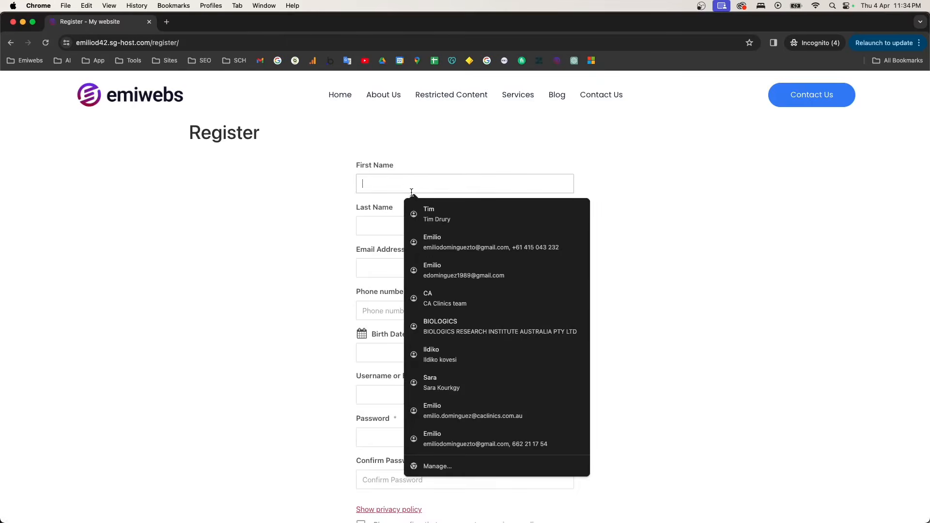
pyautogui.click(352, 253)
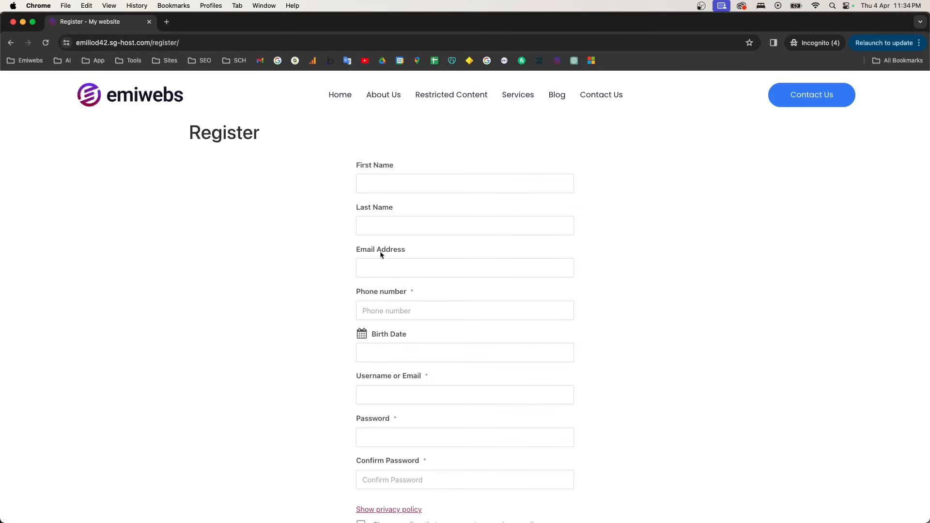
pyautogui.scroll(-5, 392, 290)
pyautogui.scroll(6, 409, 337)
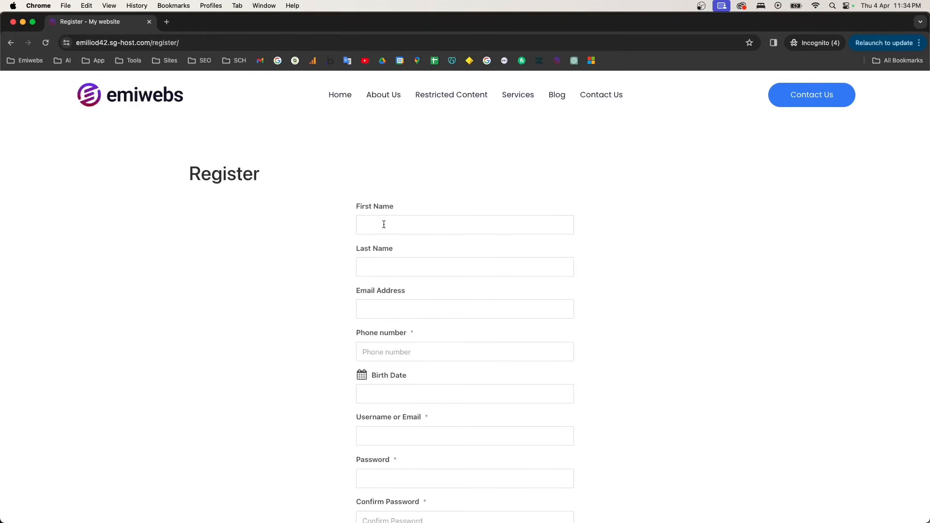
pyautogui.click(148, 22)
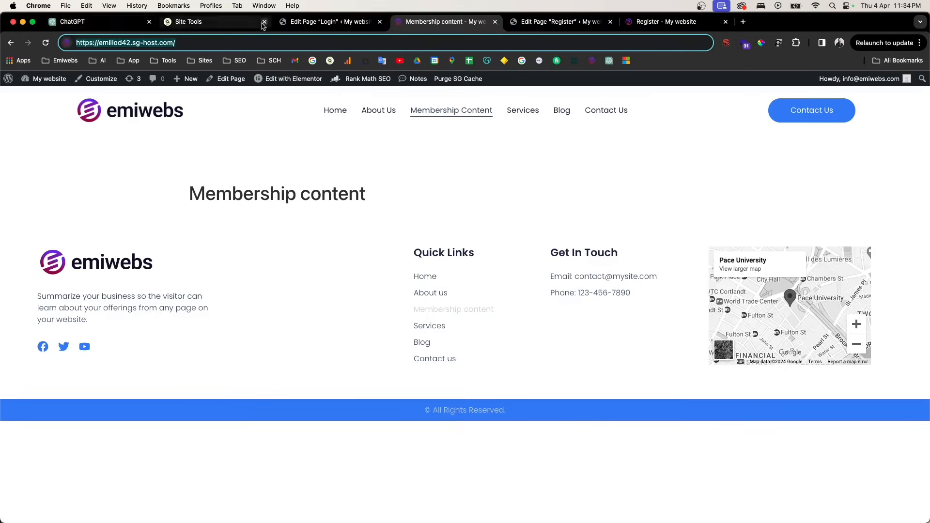
# Return to the Login page editor, load the site's home page in its place and open the WordPress dashboard
pyautogui.click(330, 22)
pyautogui.click(483, 23)
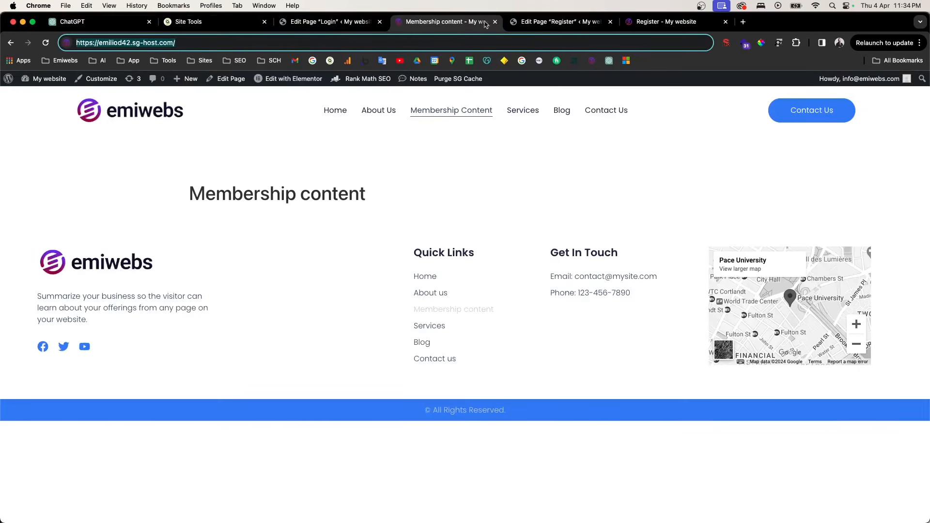
pyautogui.click(327, 22)
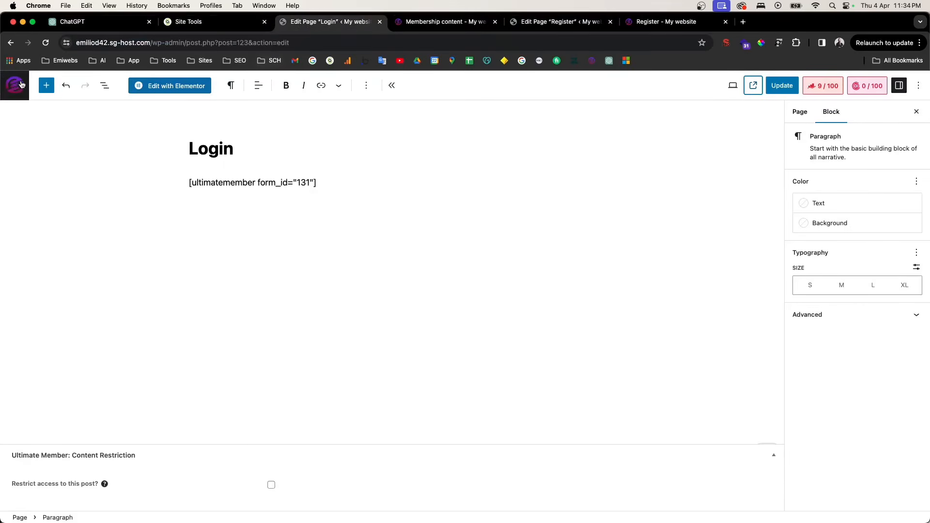
pyautogui.moveTo(151, 43); pyautogui.dragTo(339, 42)
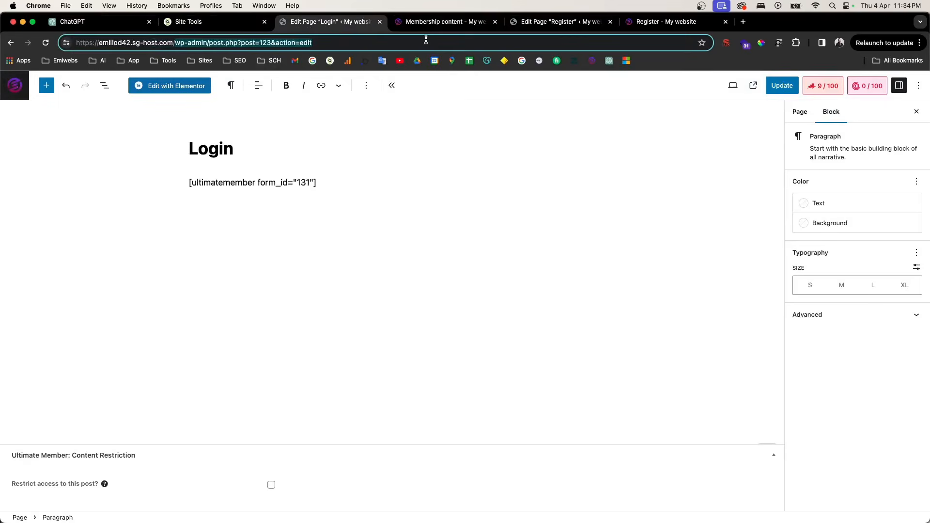
pyautogui.press('BackSpace')
pyautogui.press('Return')
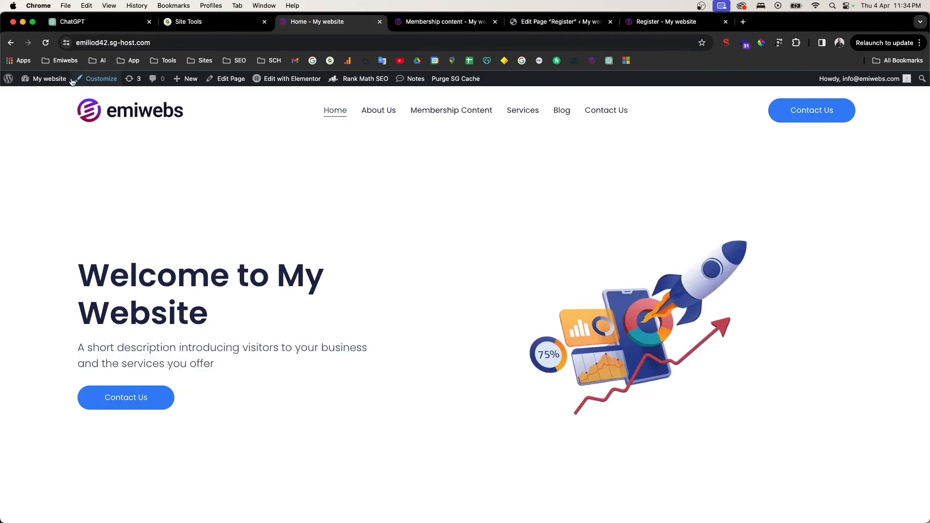
pyautogui.moveTo(43, 78)
pyautogui.click(59, 95)
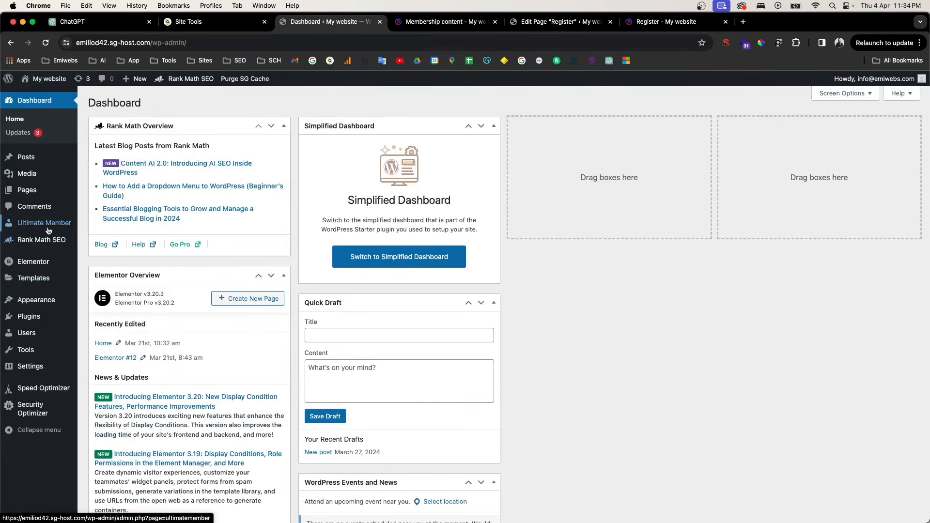
pyautogui.moveTo(49, 228)
pyautogui.click(99, 244)
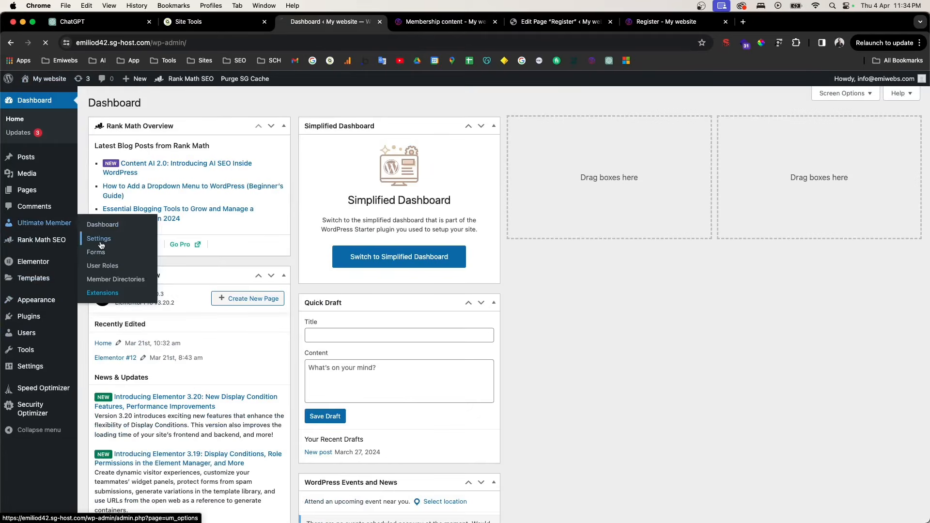
pyautogui.click(176, 129)
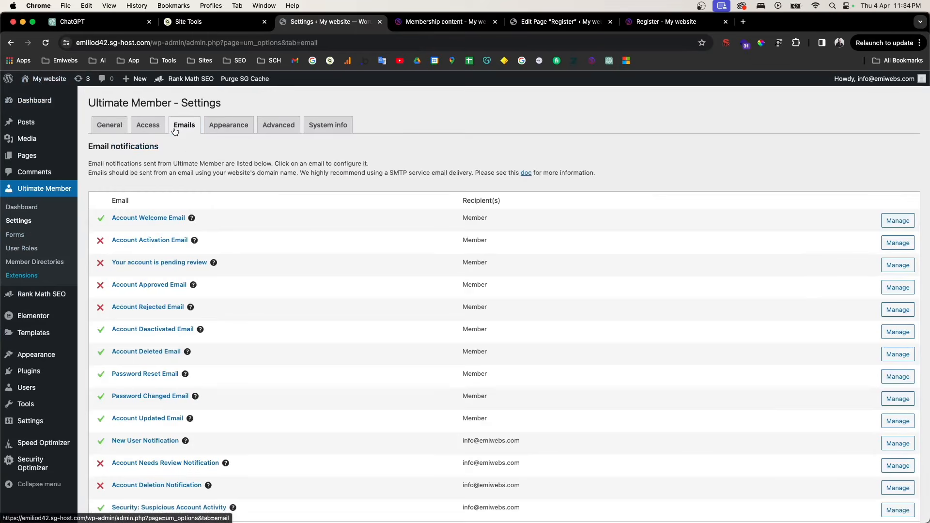
pyautogui.scroll(-5, 129, 299)
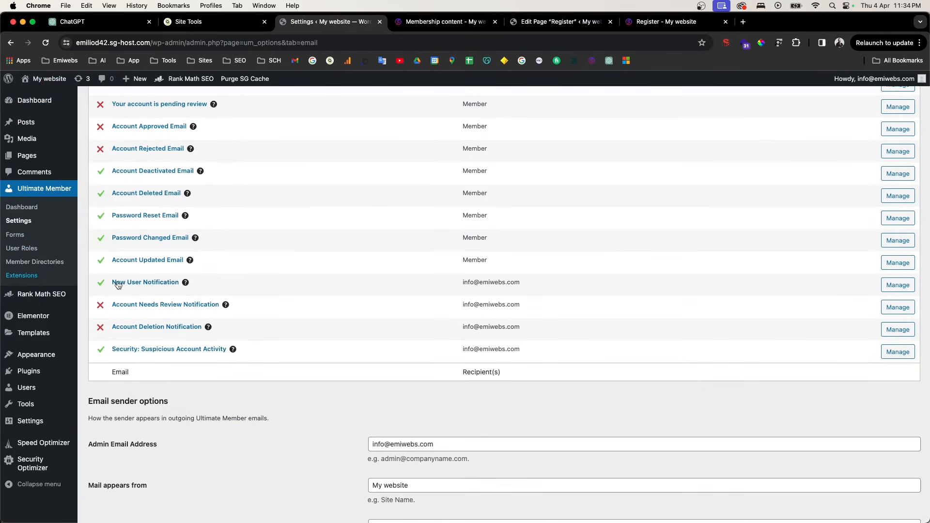
pyautogui.click(154, 283)
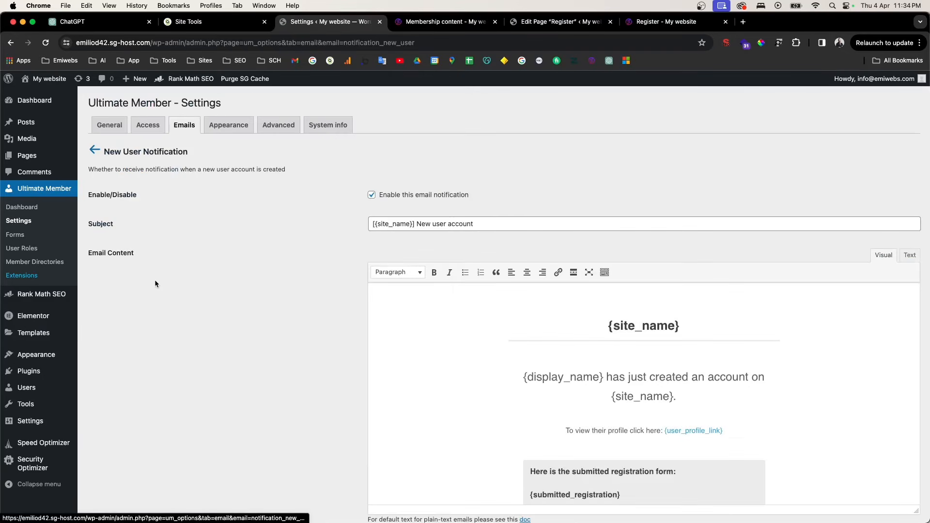
# Examine the New User Notification email's content, including the site name placeholder and the submitted registration section
pyautogui.scroll(-1, 604, 353)
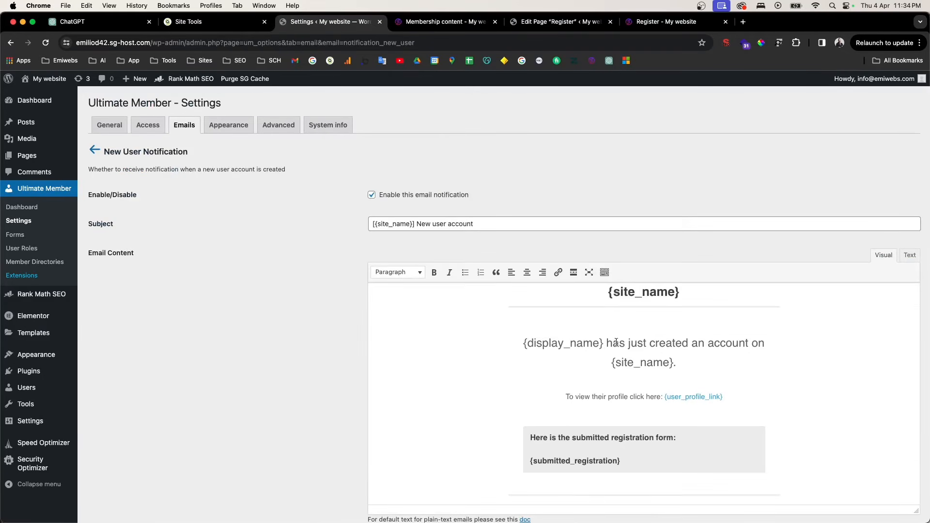
pyautogui.scroll(1, 683, 345)
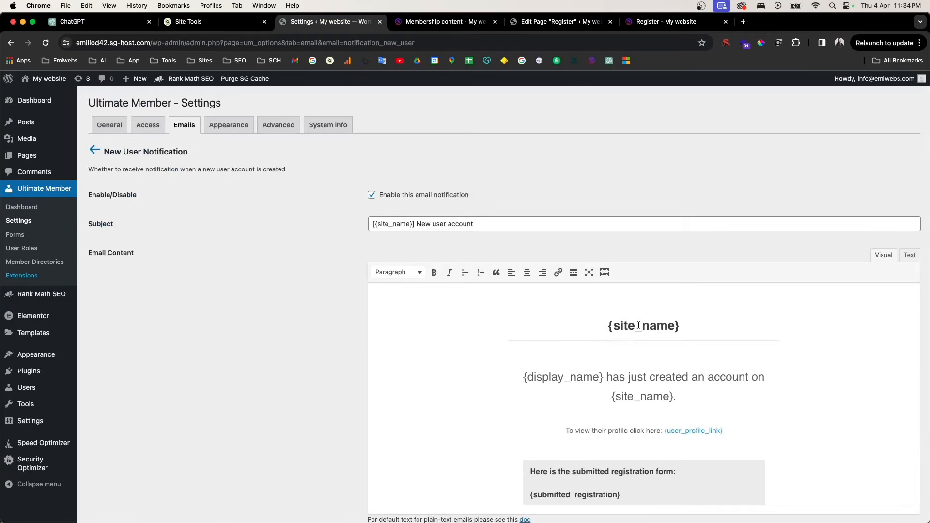
pyautogui.moveTo(609, 325); pyautogui.dragTo(732, 322)
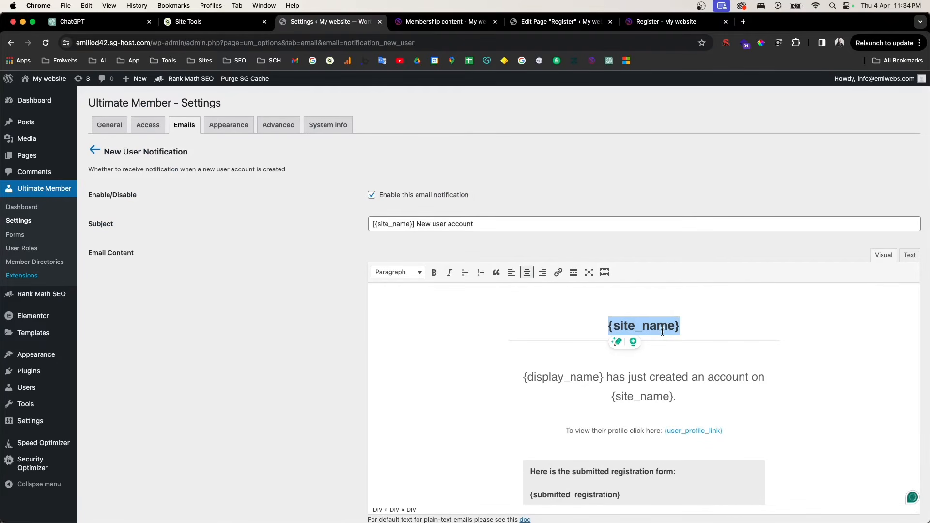
pyautogui.scroll(-2, 676, 326)
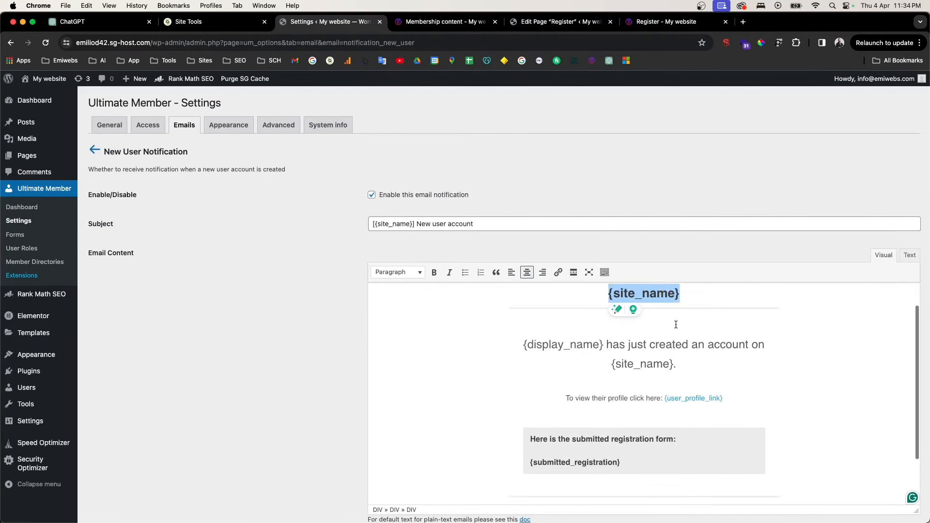
pyautogui.scroll(-1, 648, 383)
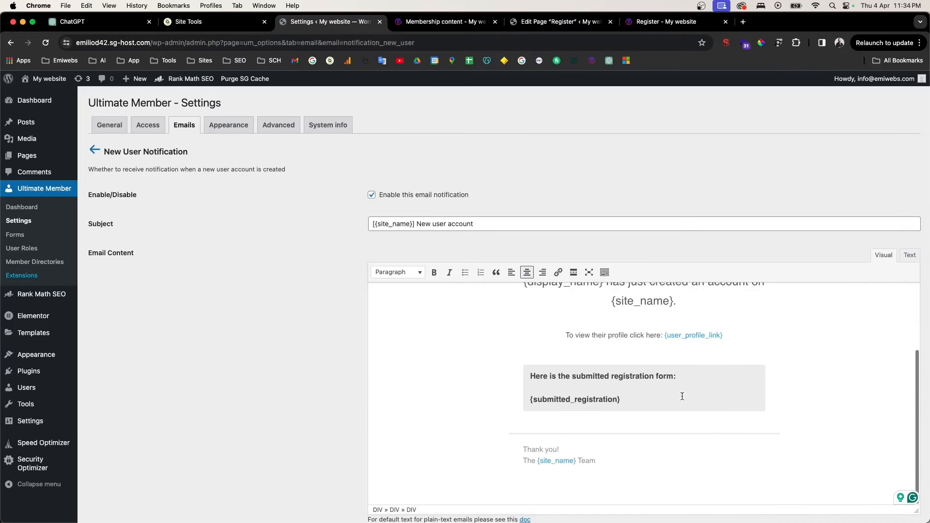
pyautogui.scroll(-3, 491, 443)
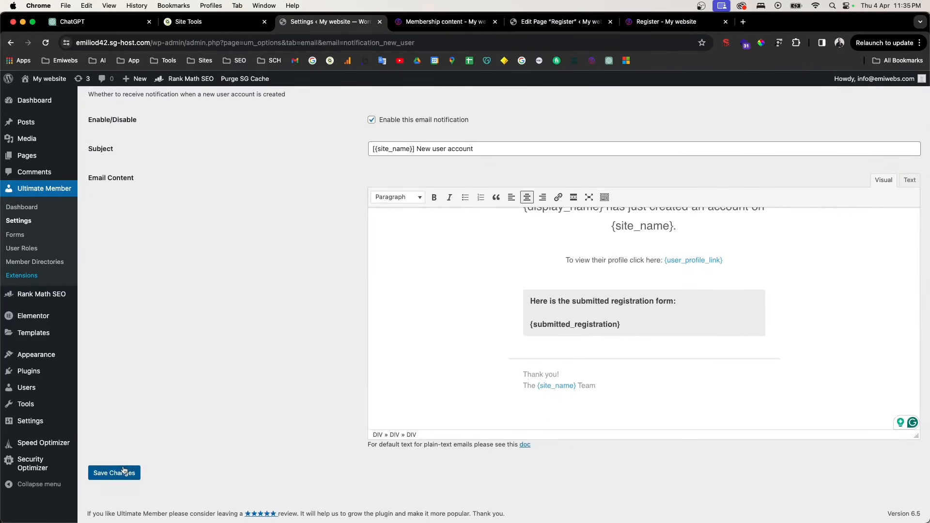
pyautogui.scroll(3, 197, 266)
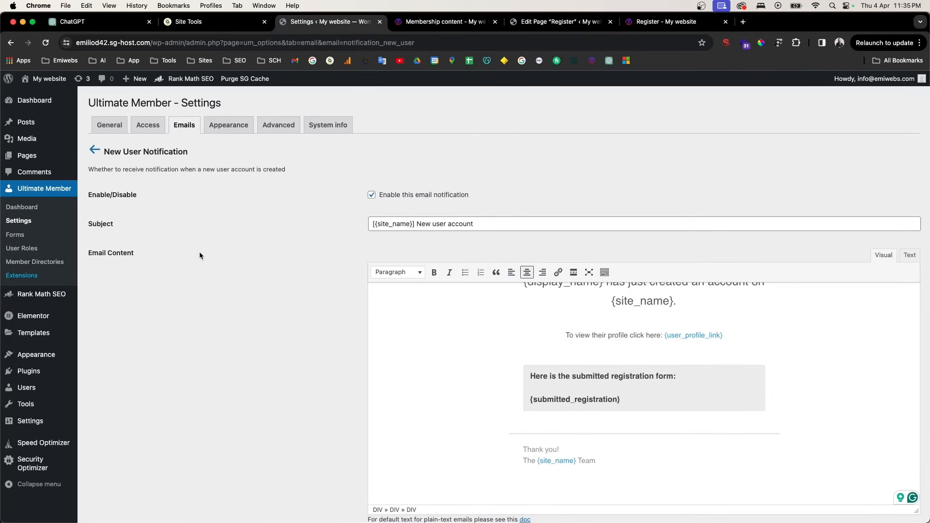
# Select the administrator account in the list of all users and choose the Approve Membership action without applying it
pyautogui.click(25, 390)
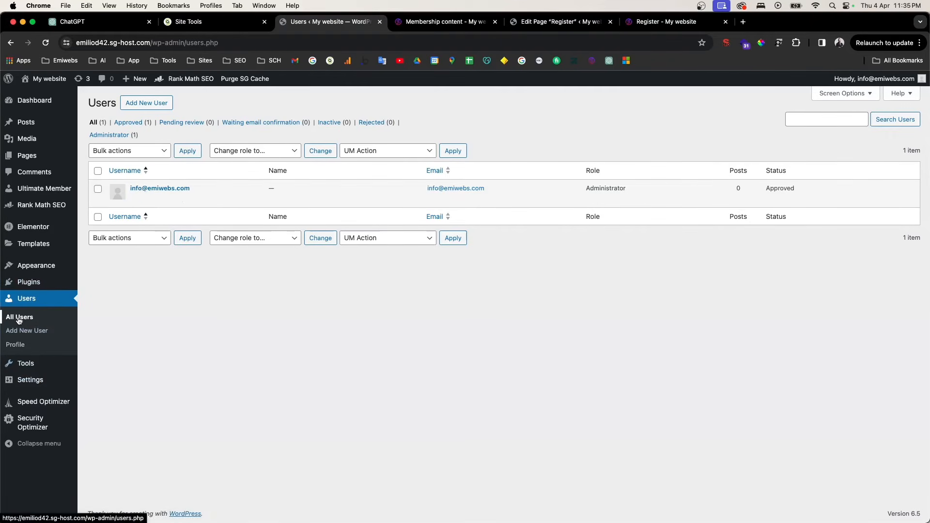
pyautogui.click(98, 171)
pyautogui.click(98, 189)
pyautogui.click(98, 189)
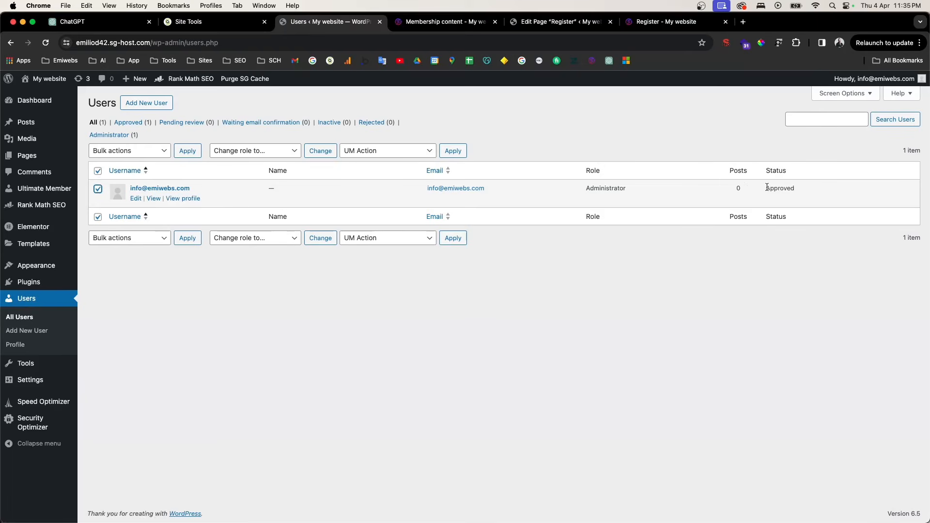
pyautogui.moveTo(768, 188); pyautogui.dragTo(800, 189)
pyautogui.click(388, 150)
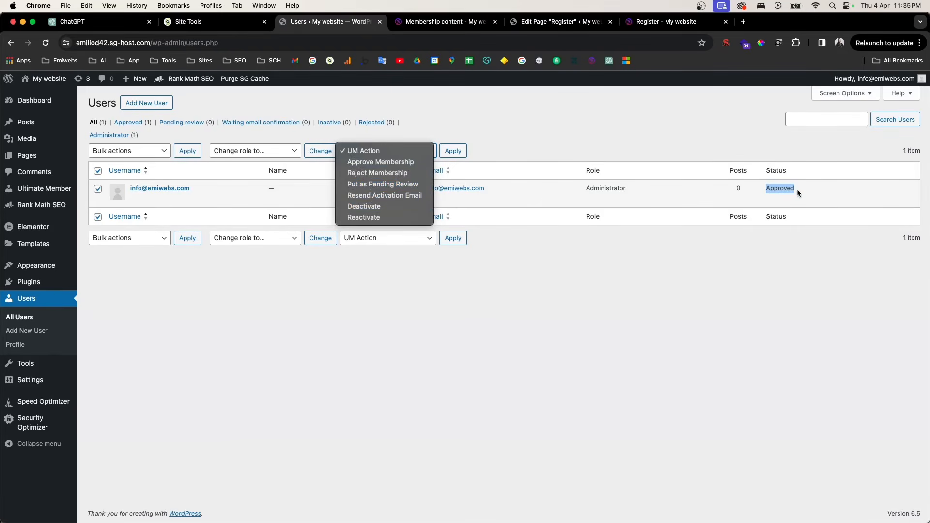
pyautogui.click(358, 162)
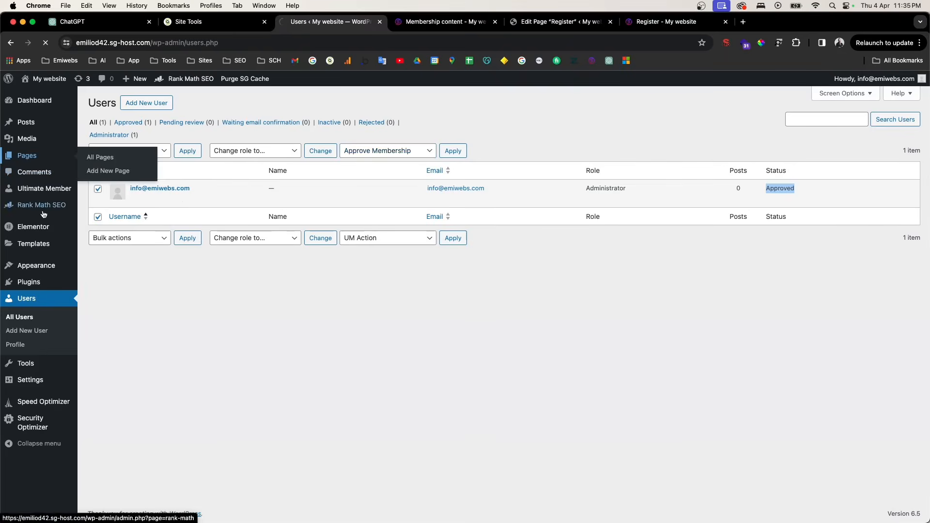
pyautogui.click(30, 157)
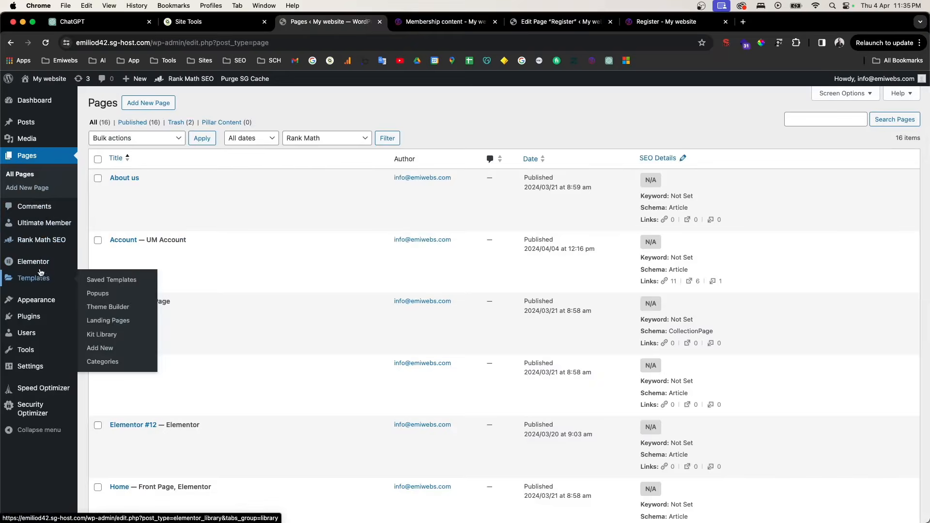
pyautogui.click(27, 225)
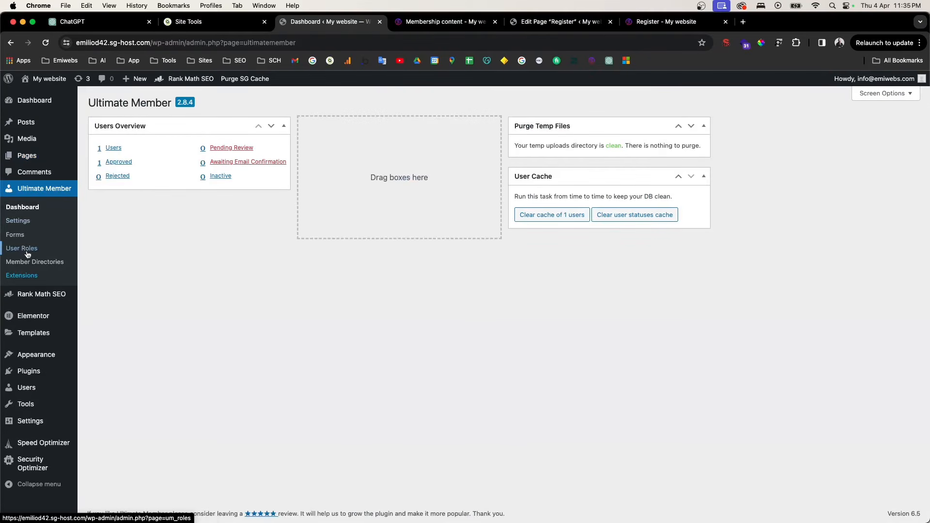
pyautogui.click(20, 223)
pyautogui.click(184, 125)
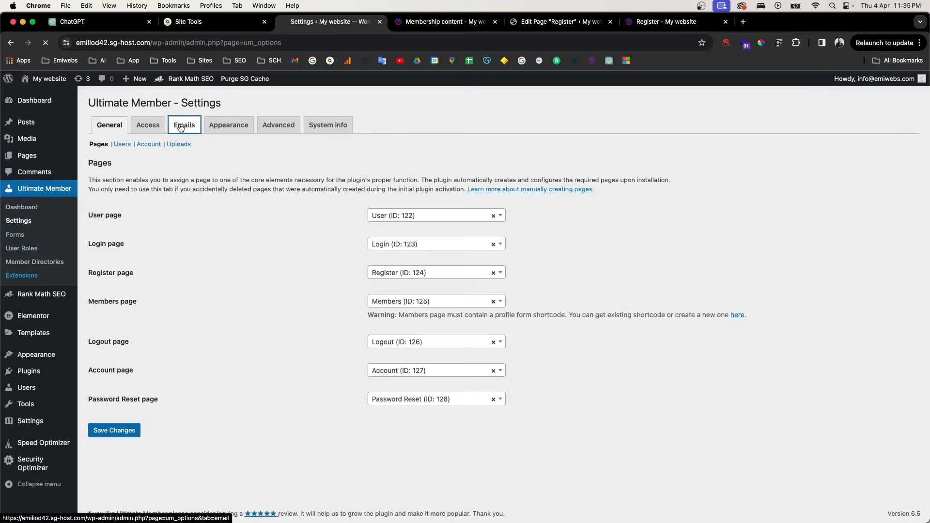
pyautogui.scroll(-2, 130, 339)
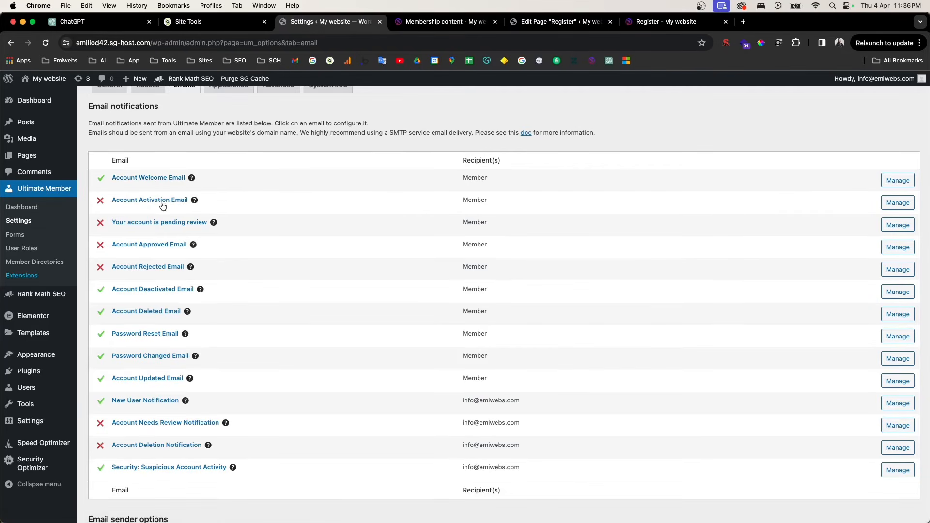
# Examine the email sender options and email template section below Ultimate Member's list of email notifications
pyautogui.scroll(-10, 155, 264)
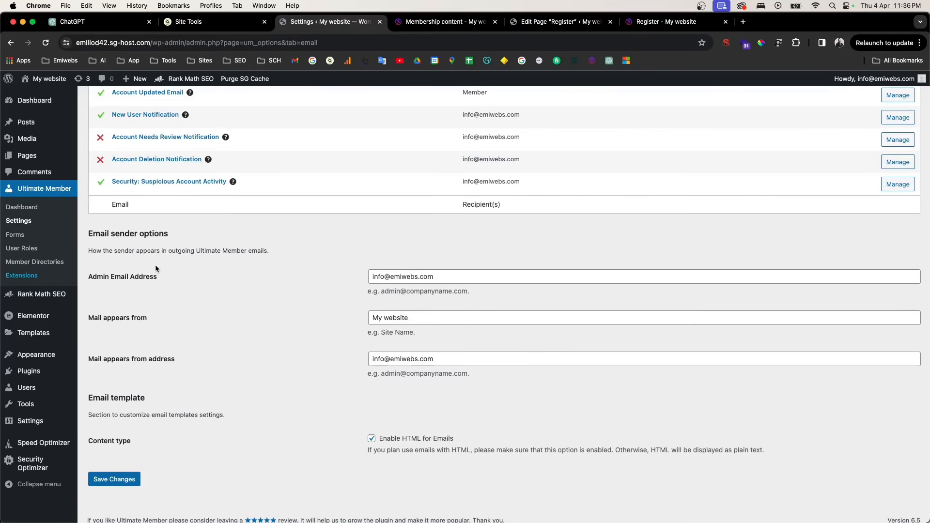
pyautogui.scroll(6, 189, 293)
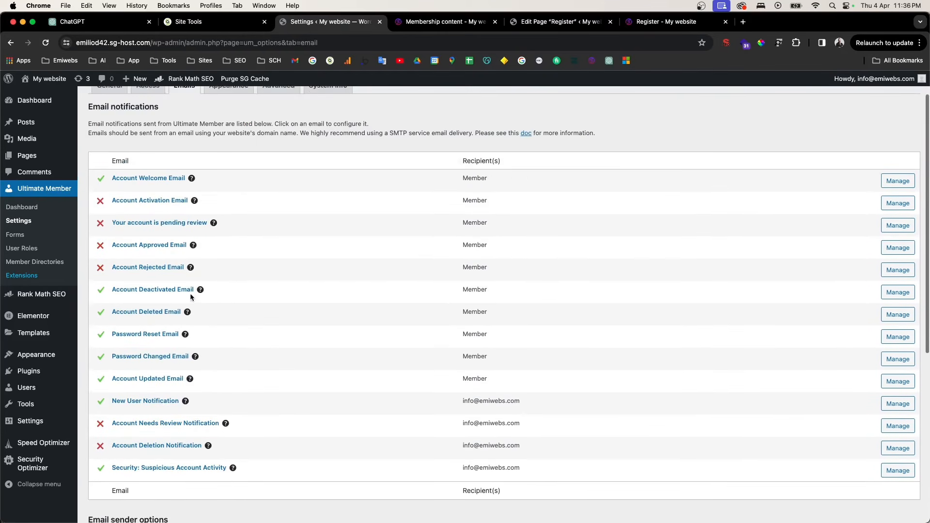
pyautogui.scroll(2, 191, 297)
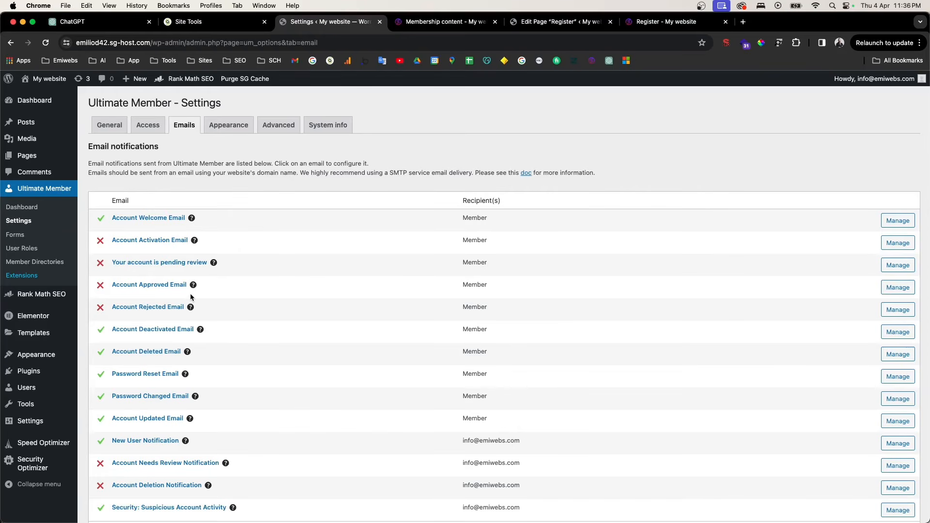
# Look through Ultimate Member's Appearance, Advanced and System info settings
pyautogui.click(233, 130)
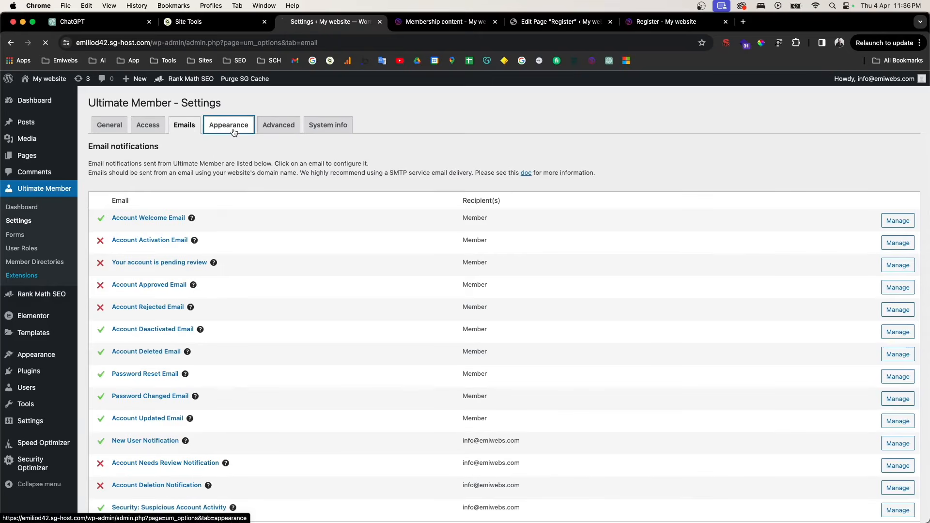
pyautogui.click(289, 128)
pyautogui.click(316, 130)
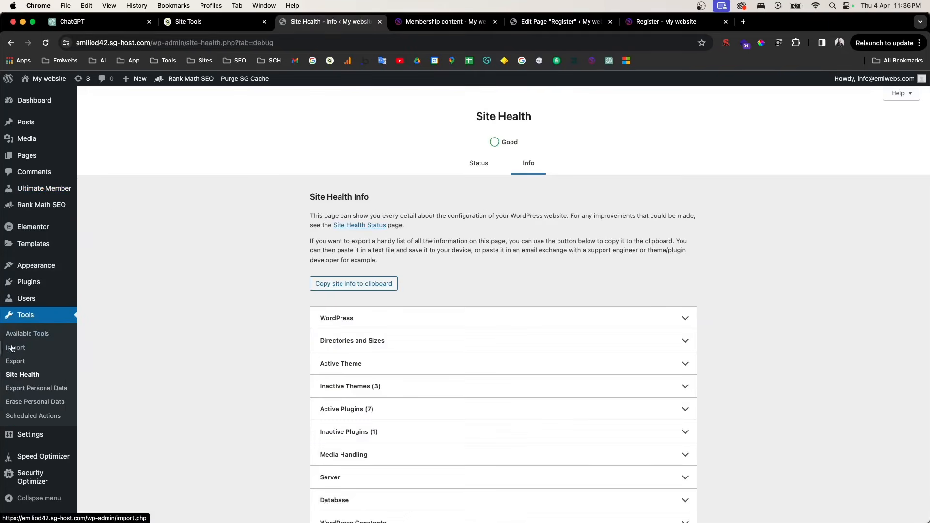
# Open the Subscriber role from Ultimate Member's user roles and examine its permissions, profile access and registration options
pyautogui.moveTo(45, 189)
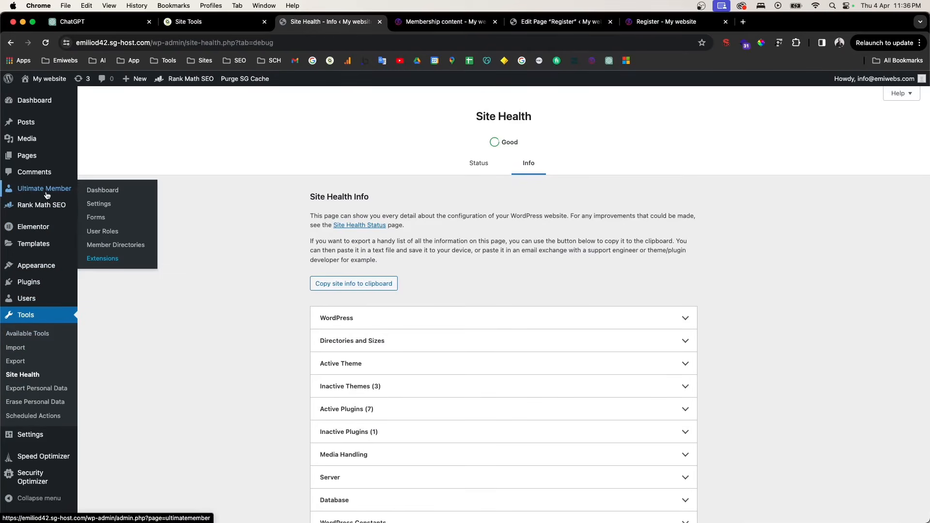
pyautogui.click(96, 233)
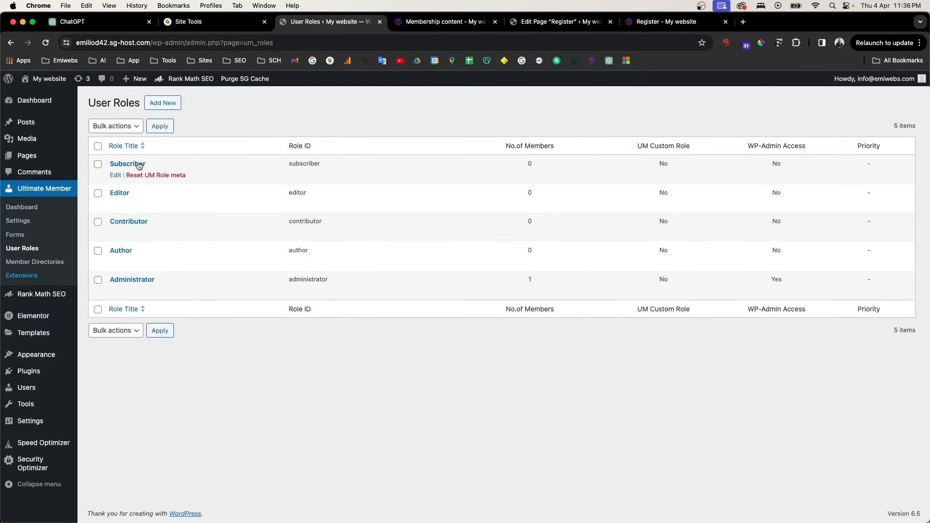
pyautogui.click(116, 176)
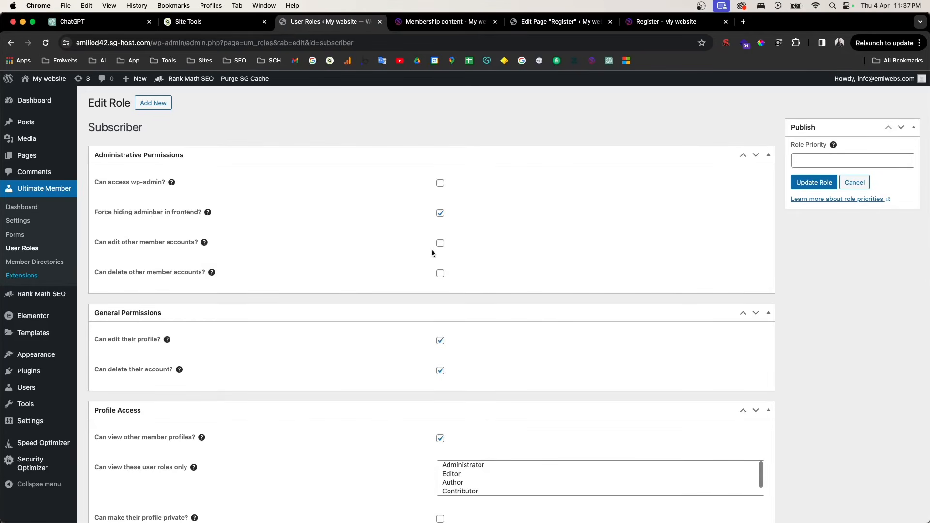
pyautogui.scroll(-4, 420, 274)
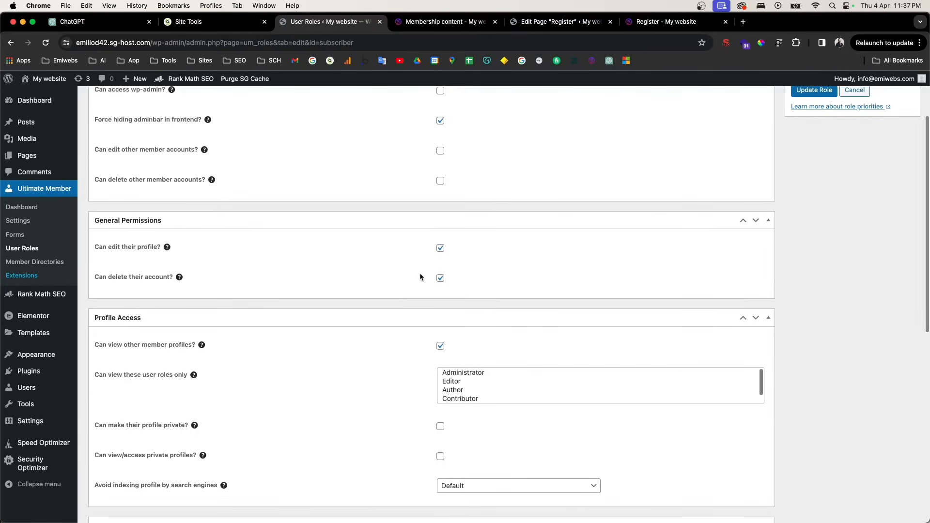
pyautogui.scroll(4, 420, 277)
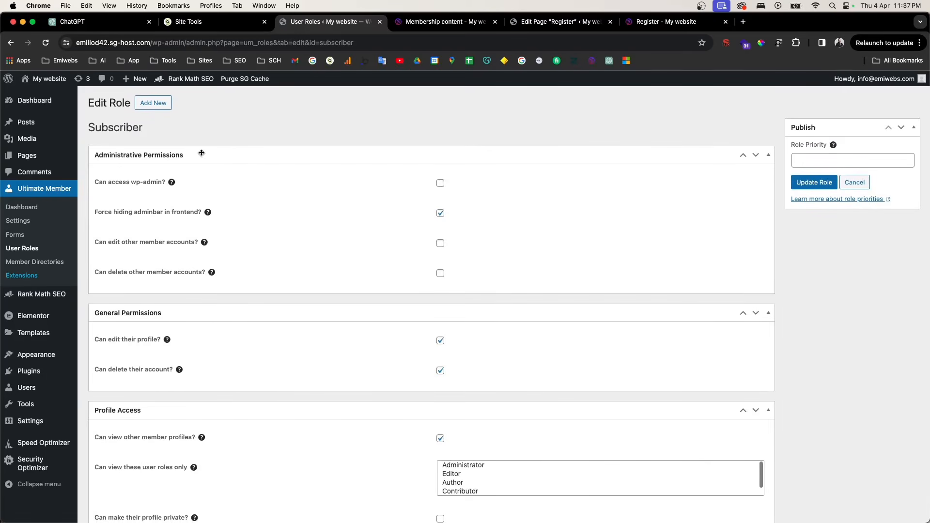
pyautogui.scroll(-4, 164, 267)
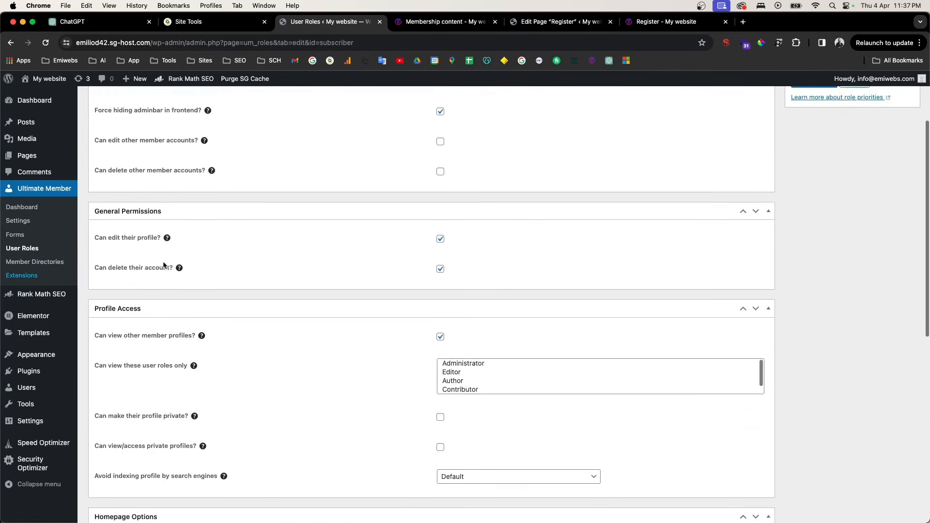
pyautogui.scroll(-2, 183, 257)
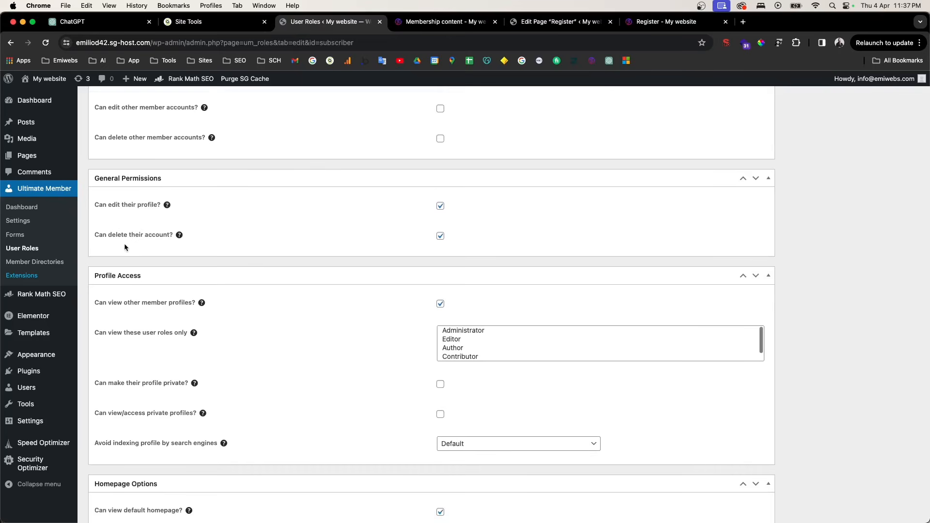
pyautogui.scroll(-3, 162, 240)
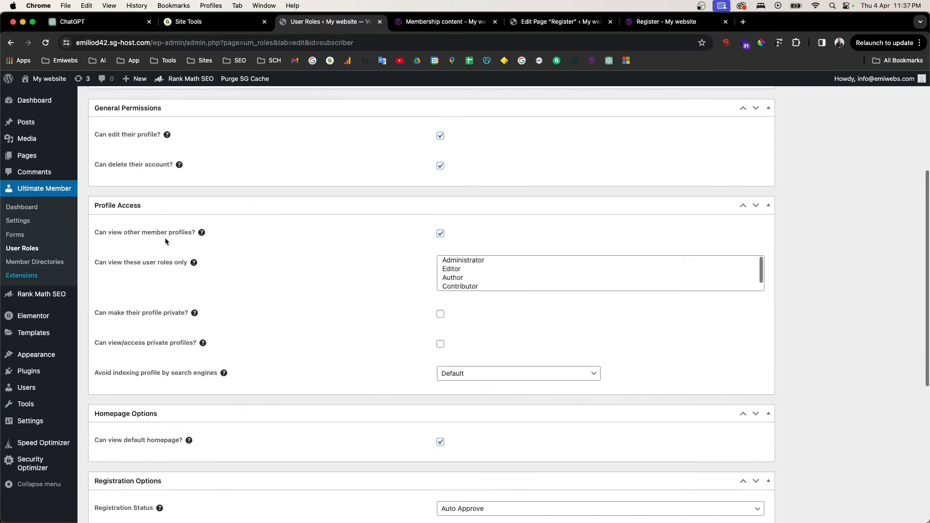
pyautogui.scroll(-10, 167, 240)
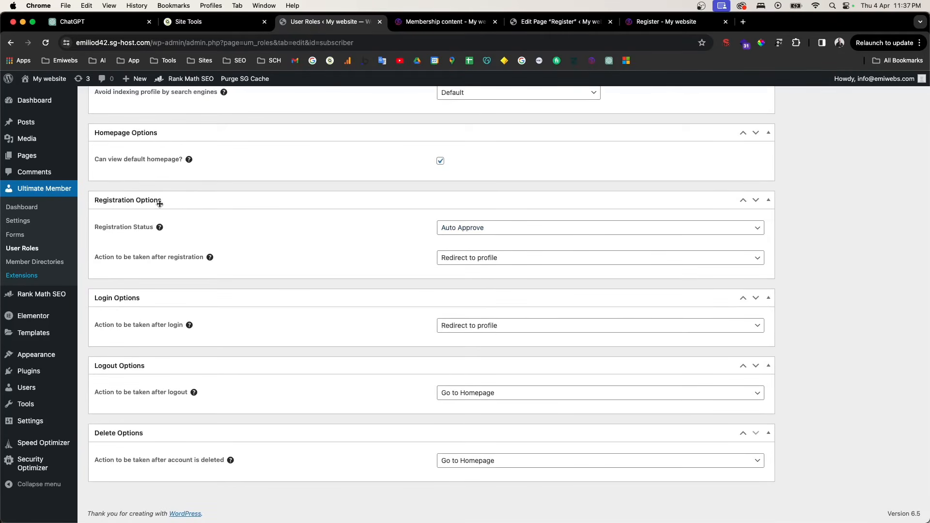
# Try Require Admin Review as the Subscriber role's registration status, and return it to Auto Approve
pyautogui.click(502, 230)
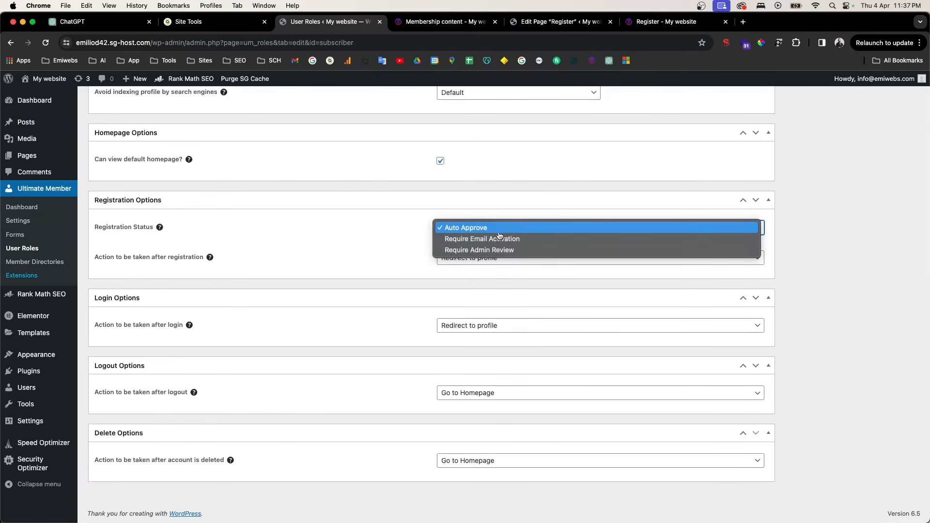
pyautogui.click(465, 250)
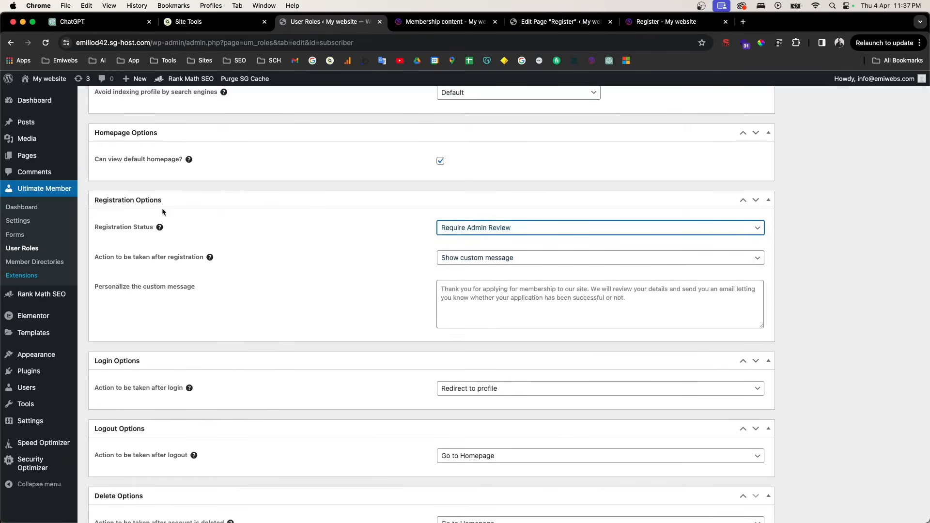
pyautogui.click(517, 228)
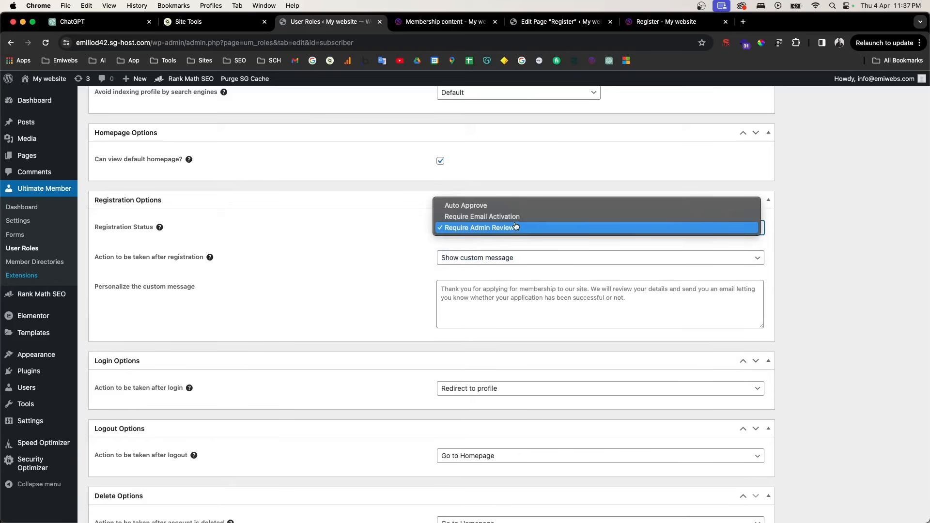
pyautogui.click(483, 208)
# Set the Subscriber role's registration status to Require Email Activation and check its additional options without updating the role
pyautogui.click(461, 226)
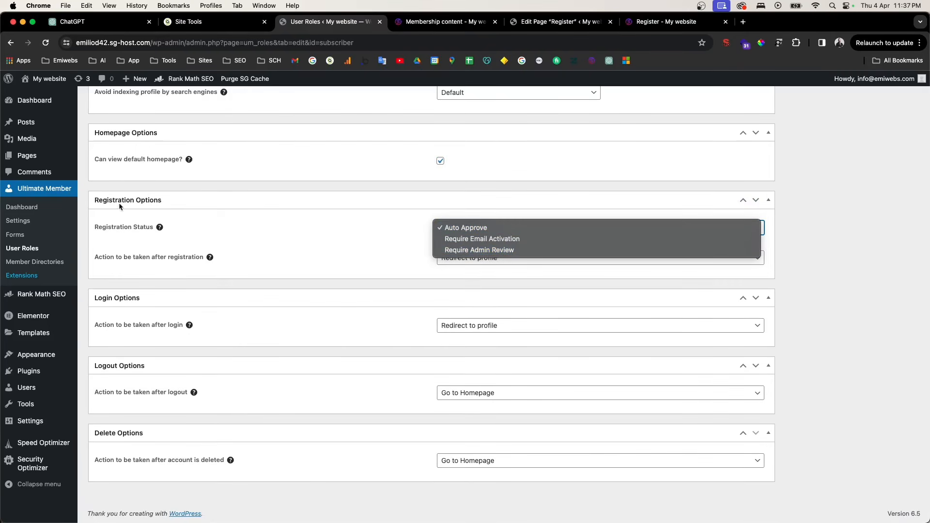
pyautogui.click(507, 240)
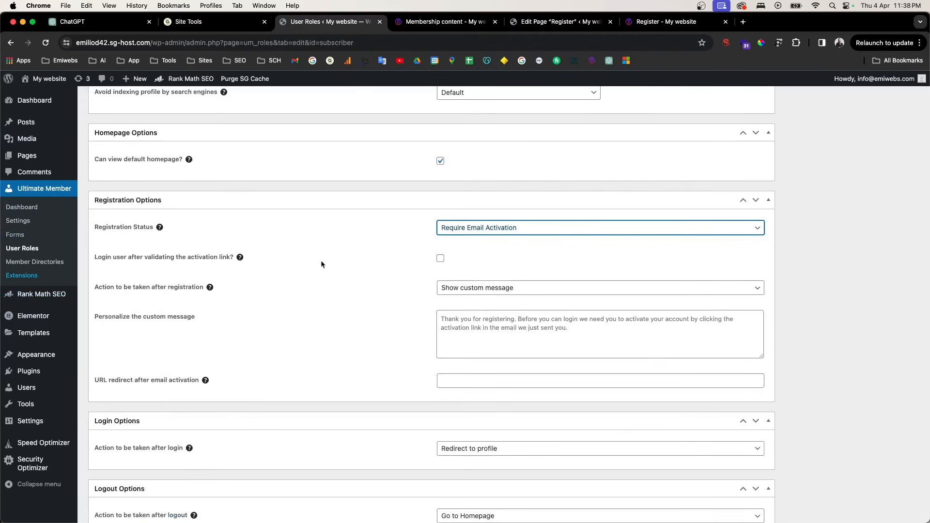
pyautogui.scroll(15, 663, 225)
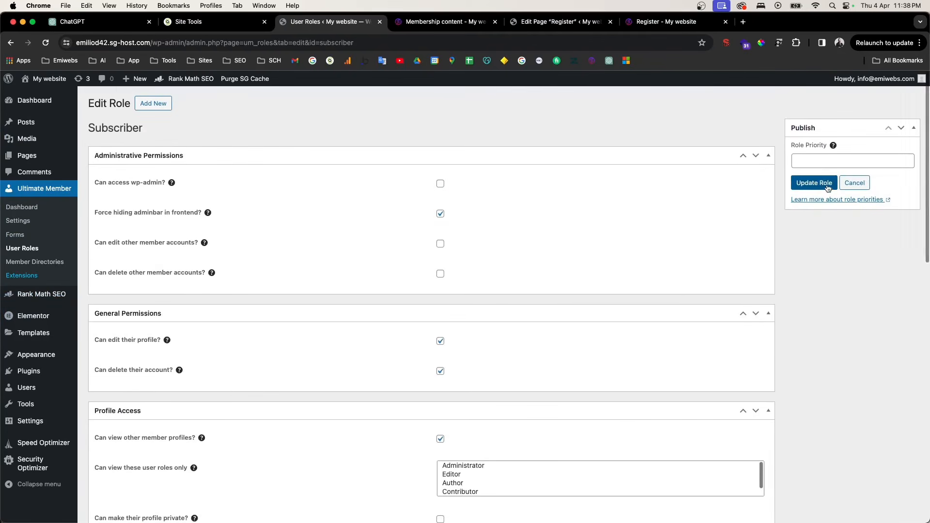
pyautogui.scroll(-8, 528, 335)
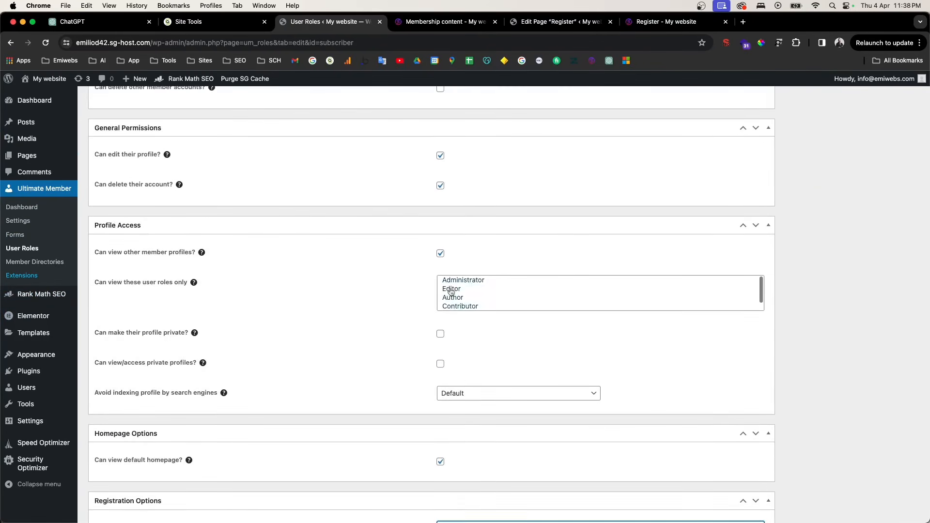
pyautogui.scroll(-3, 456, 314)
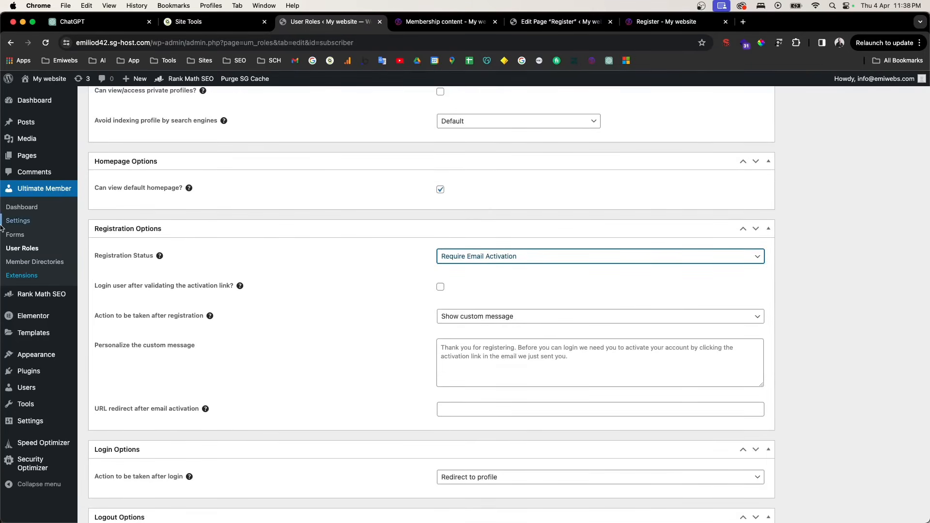
# Check the list of email notifications in Ultimate Member's settings and go back to the general page settings
pyautogui.click(29, 224)
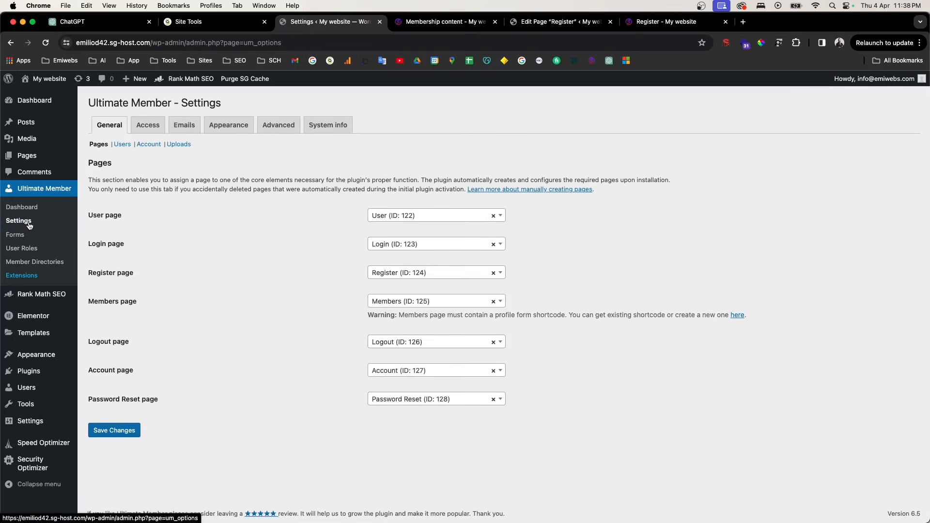
pyautogui.click(187, 130)
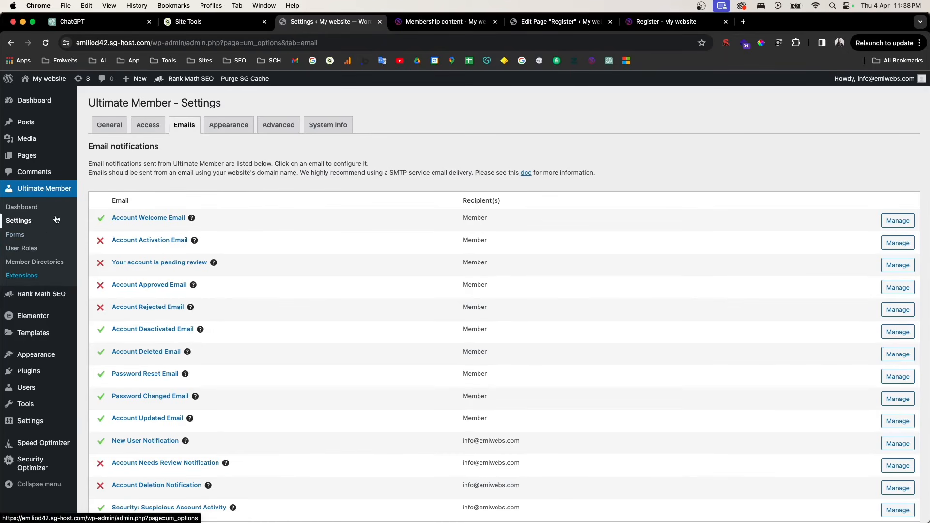
pyautogui.click(14, 45)
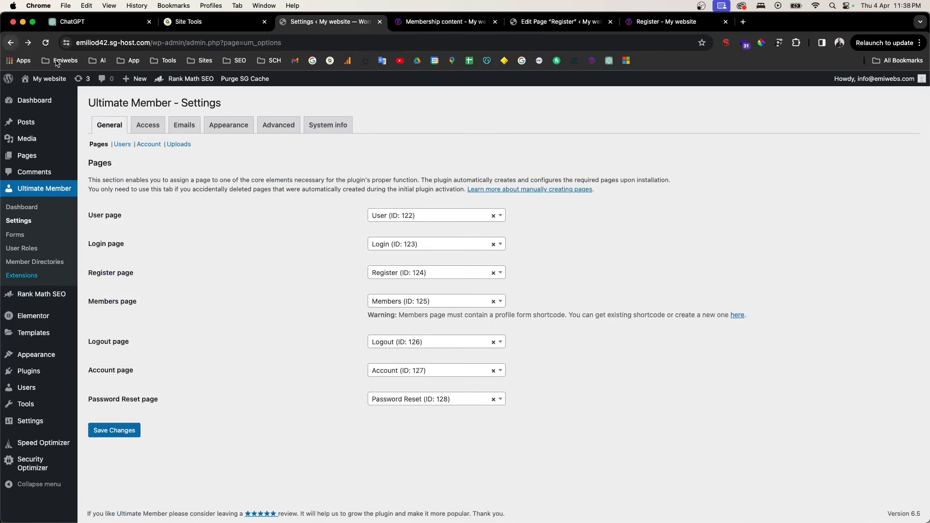
# Reopen the Subscriber role from the user roles and set its registration status to Require Admin Review
pyautogui.click(18, 249)
pyautogui.moveTo(197, 224)
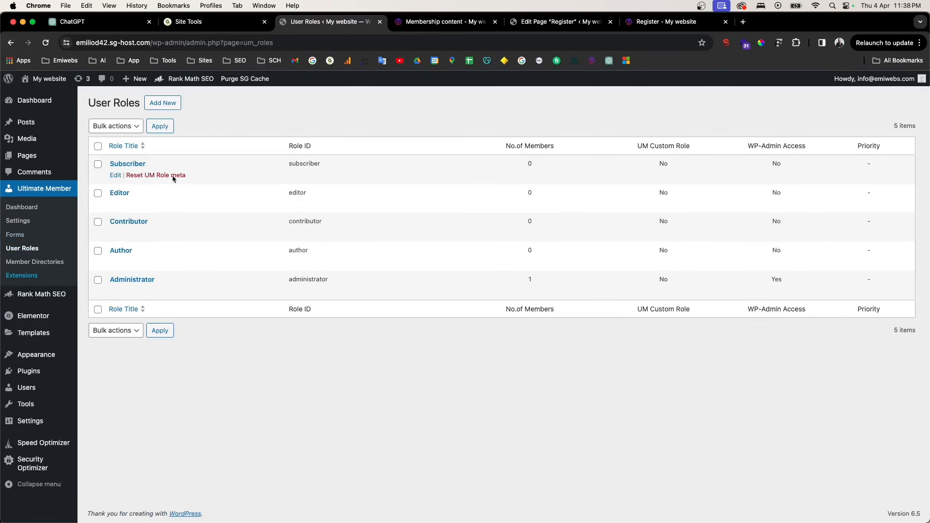
pyautogui.click(119, 167)
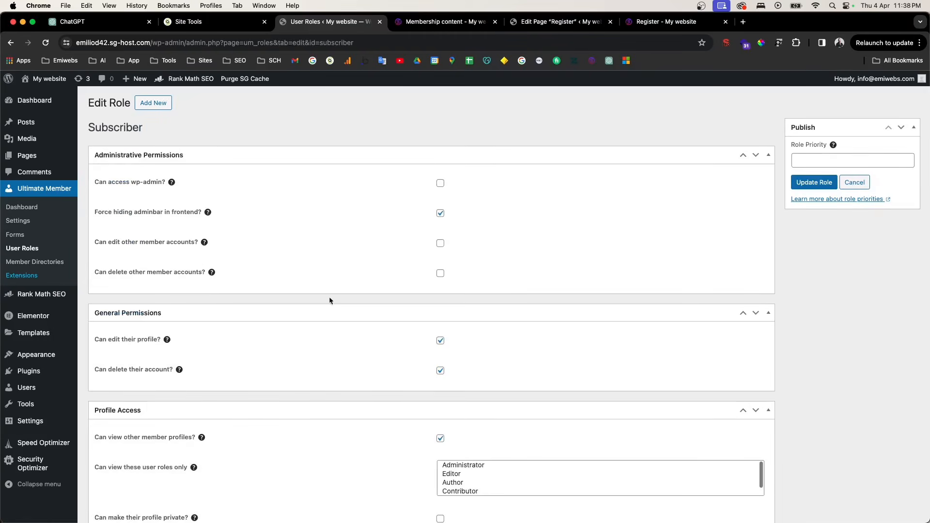
pyautogui.scroll(-6, 373, 372)
pyautogui.scroll(-4, 374, 372)
pyautogui.click(455, 244)
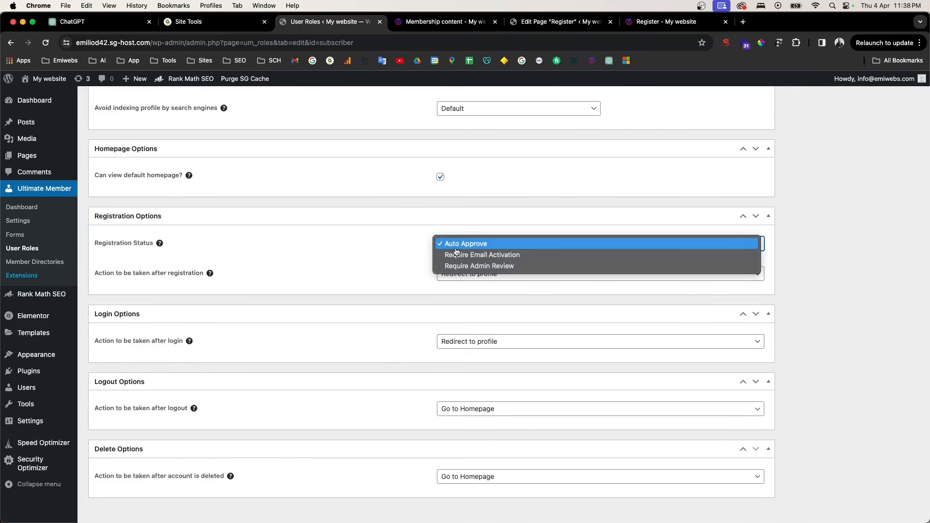
pyautogui.click(456, 266)
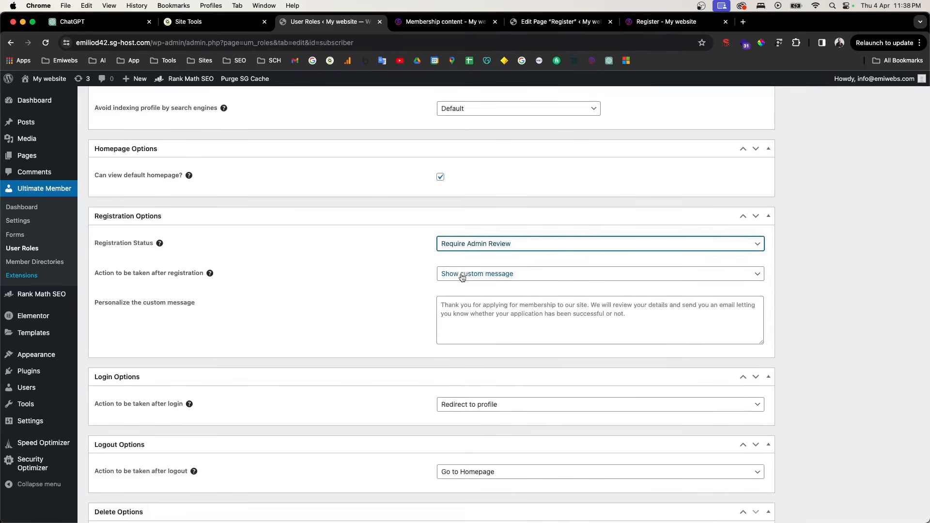
# Try Redirect to URL as the Subscriber role's action after registration, and set it back to Show custom message
pyautogui.click(461, 275)
pyautogui.click(461, 318)
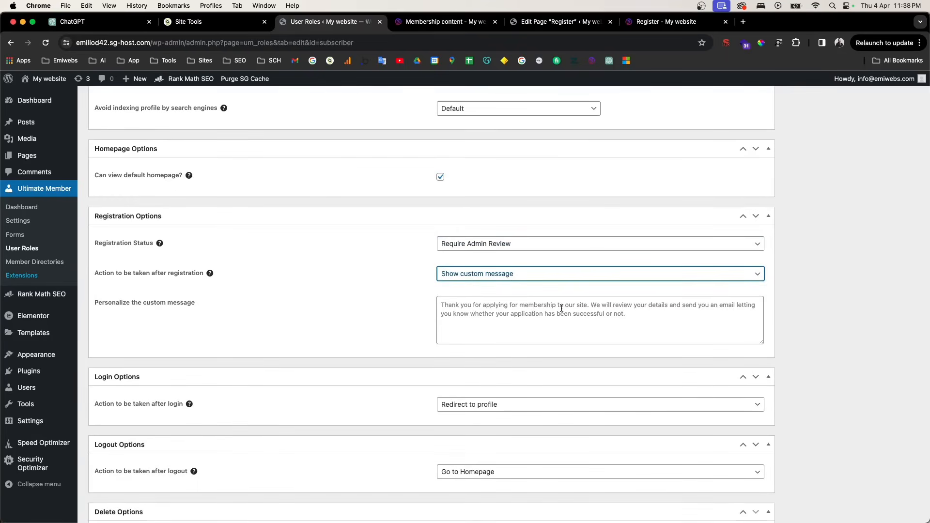
pyautogui.moveTo(636, 305); pyautogui.dragTo(568, 314)
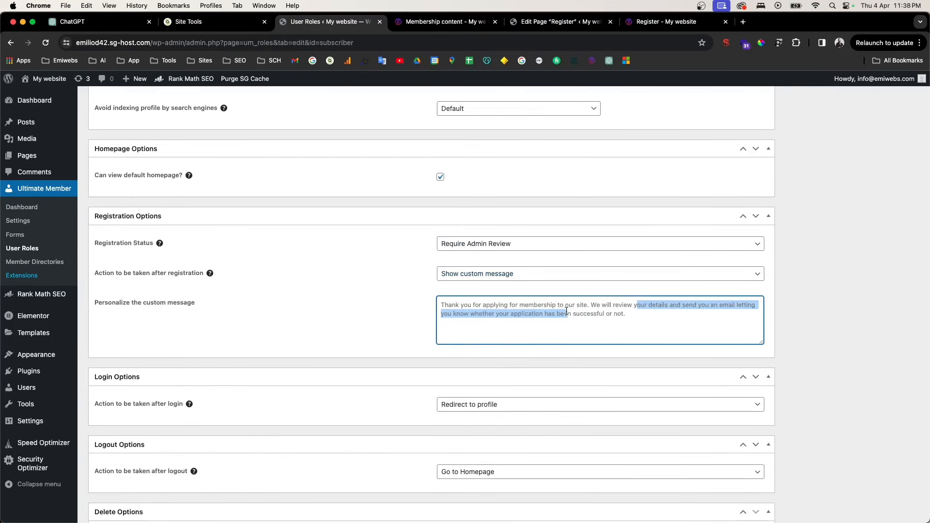
pyautogui.click(456, 275)
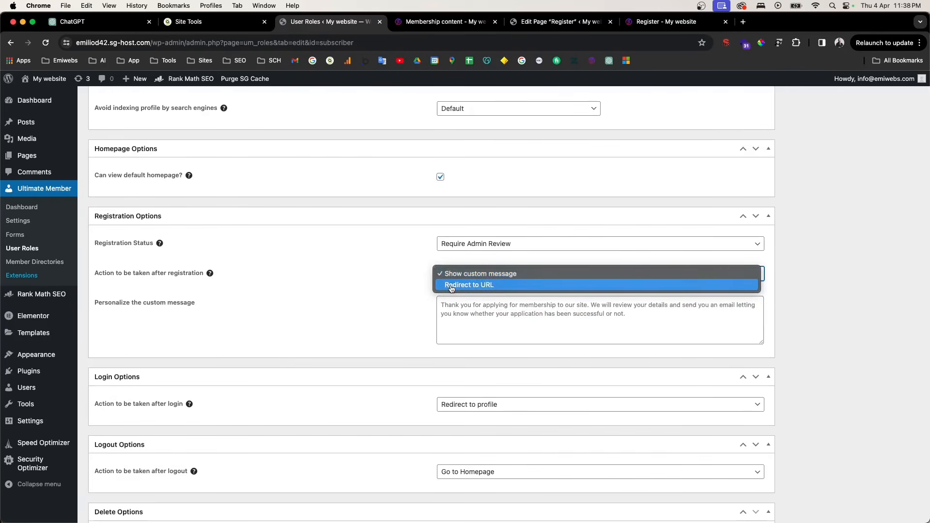
pyautogui.click(452, 286)
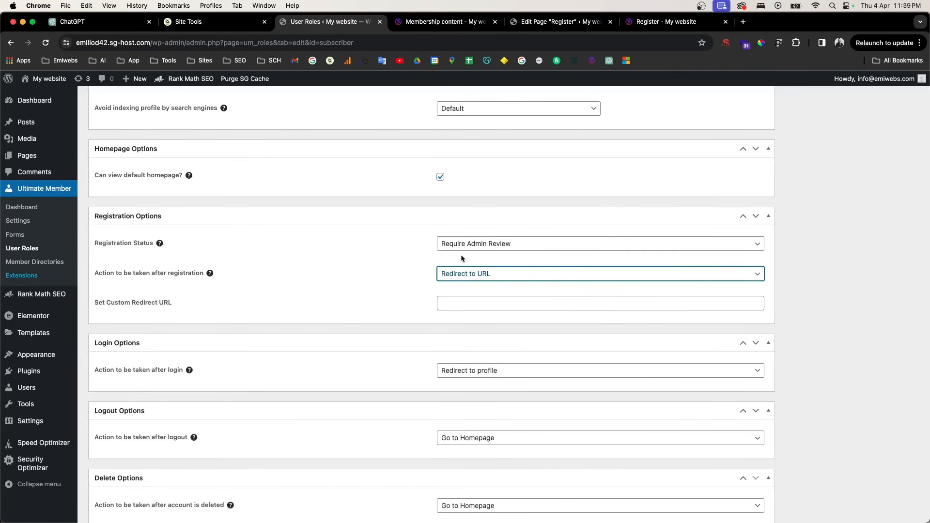
pyautogui.click(450, 275)
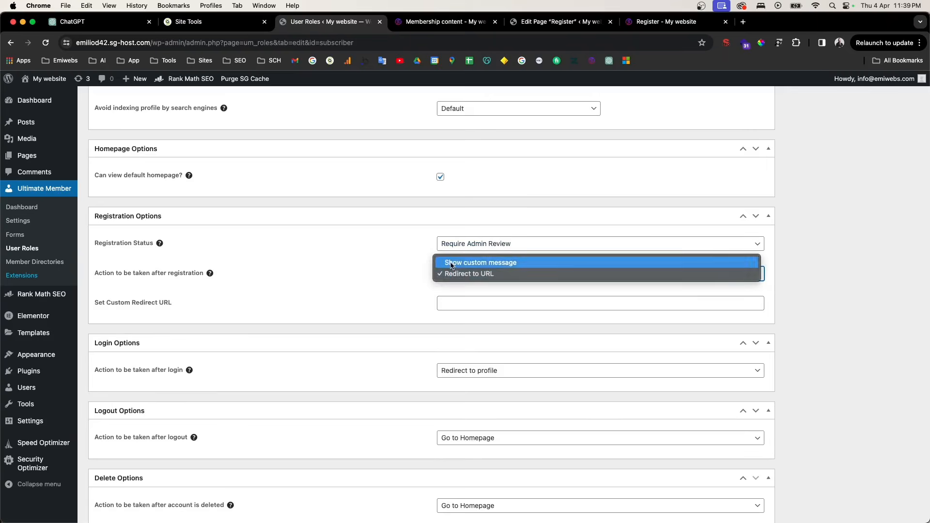
pyautogui.click(451, 265)
pyautogui.scroll(-3, 404, 321)
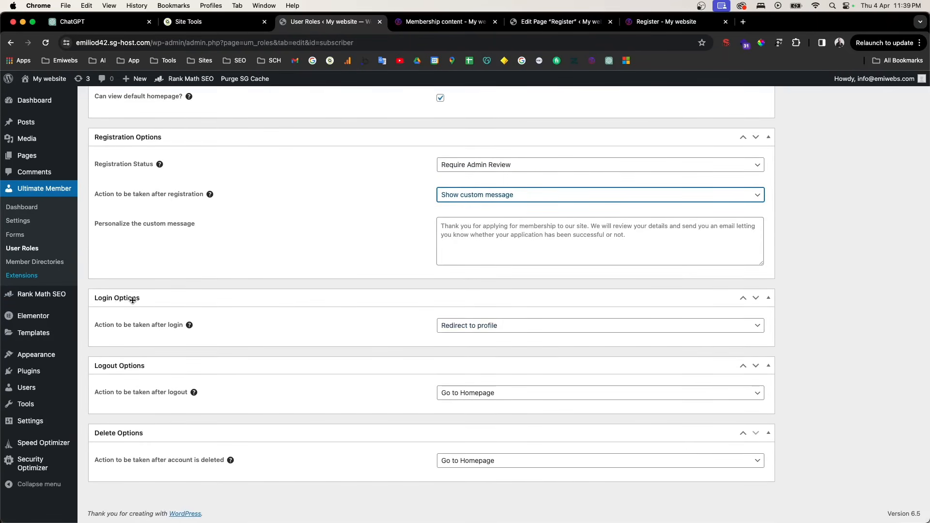
# Set the Subscriber role to Redirect to URL after login and Go to Homepage after logout, and update the role
pyautogui.click(474, 328)
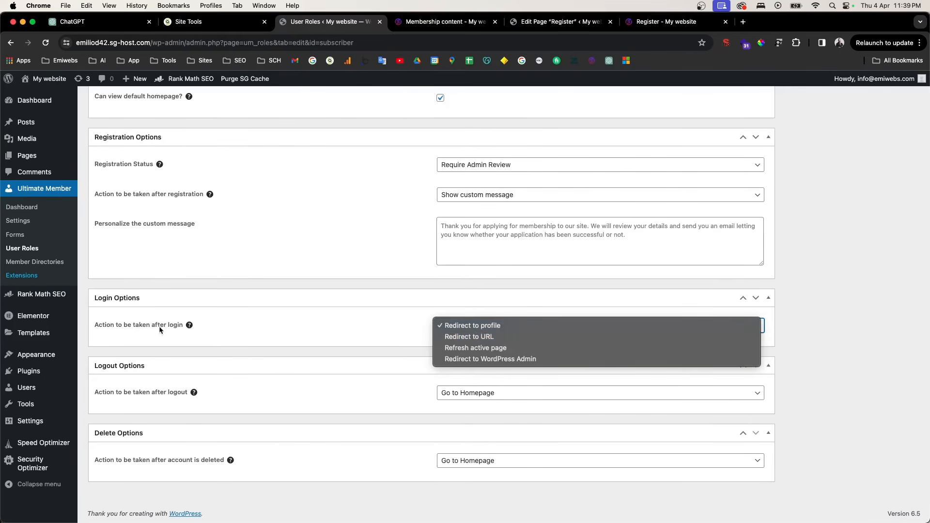
pyautogui.click(484, 337)
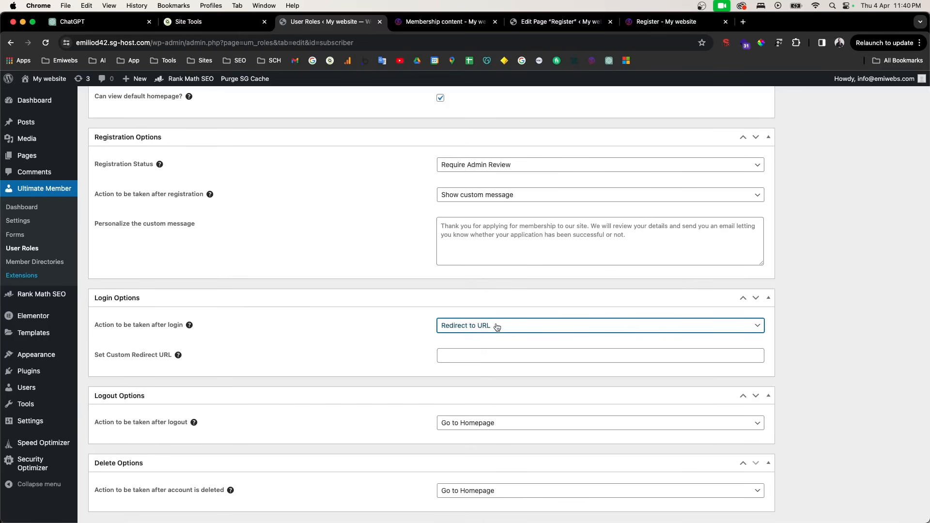
pyautogui.scroll(-1, 393, 403)
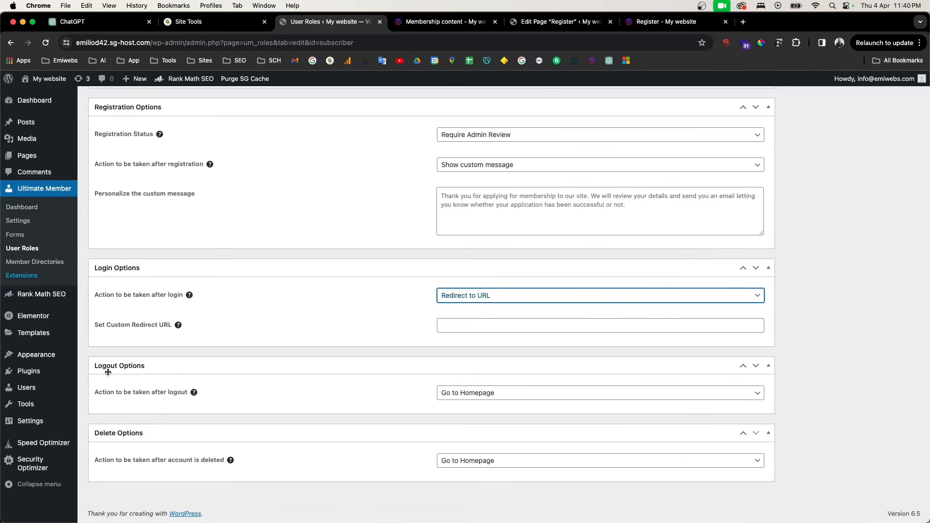
pyautogui.click(470, 397)
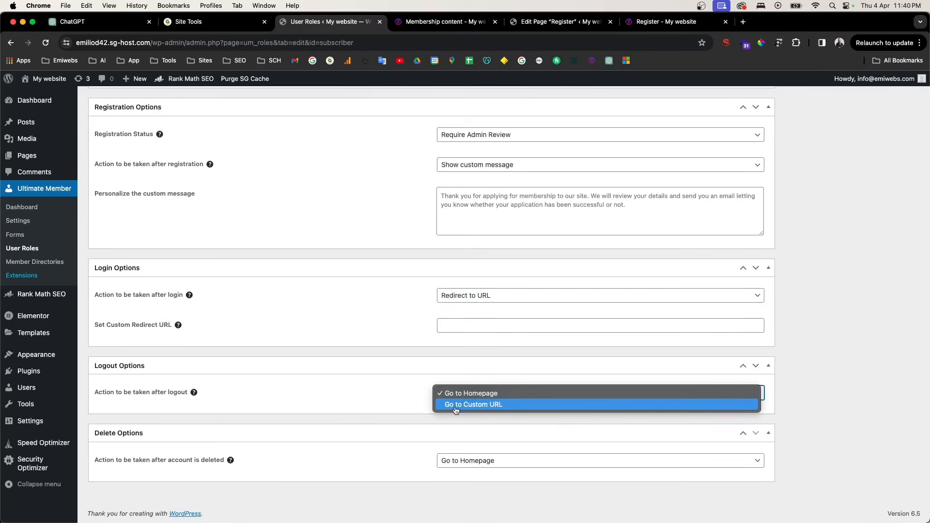
pyautogui.click(476, 398)
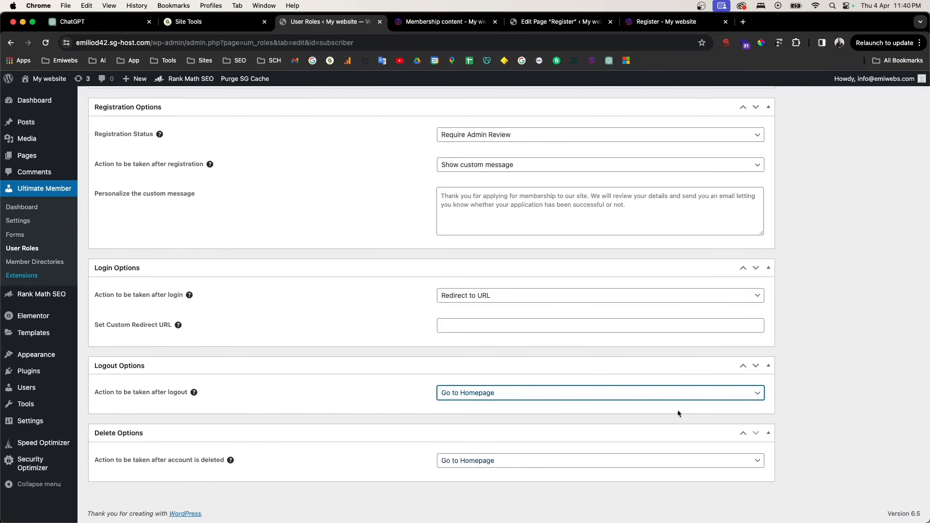
pyautogui.scroll(20, 679, 414)
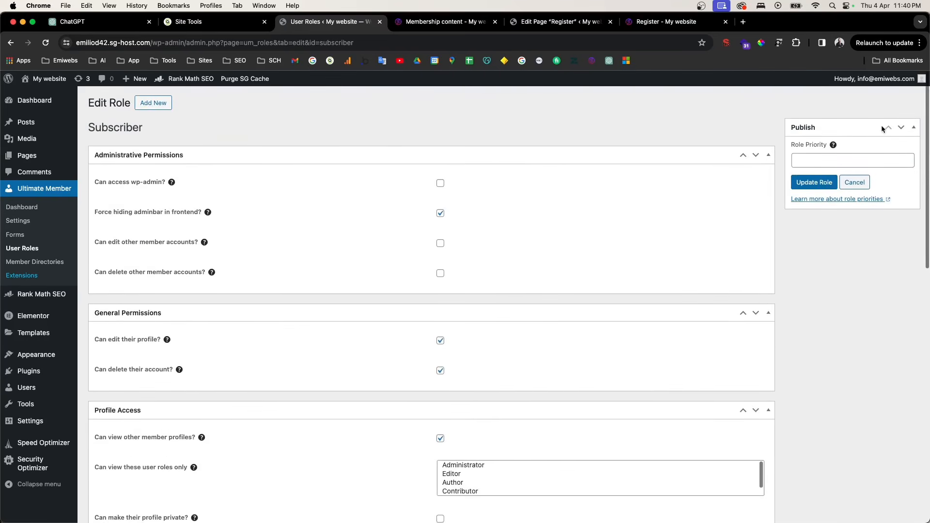
pyautogui.click(822, 184)
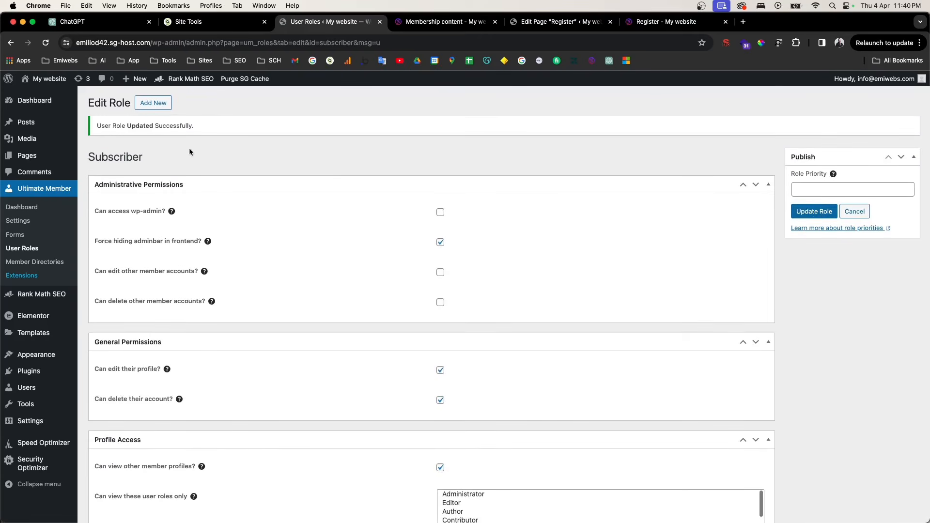
pyautogui.moveTo(95, 127); pyautogui.dragTo(257, 141)
# Create a new Ultimate Member member directory titled "Member directory"
pyautogui.click(26, 271)
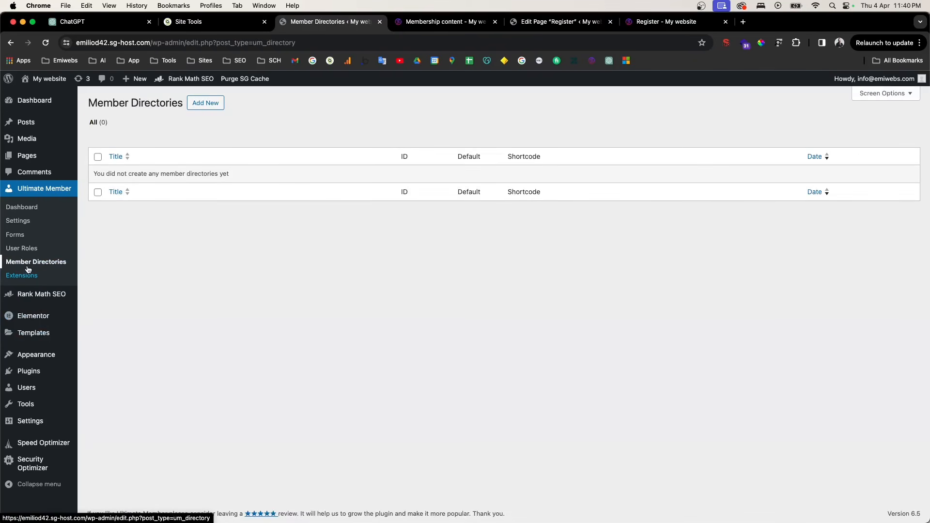
pyautogui.click(205, 103)
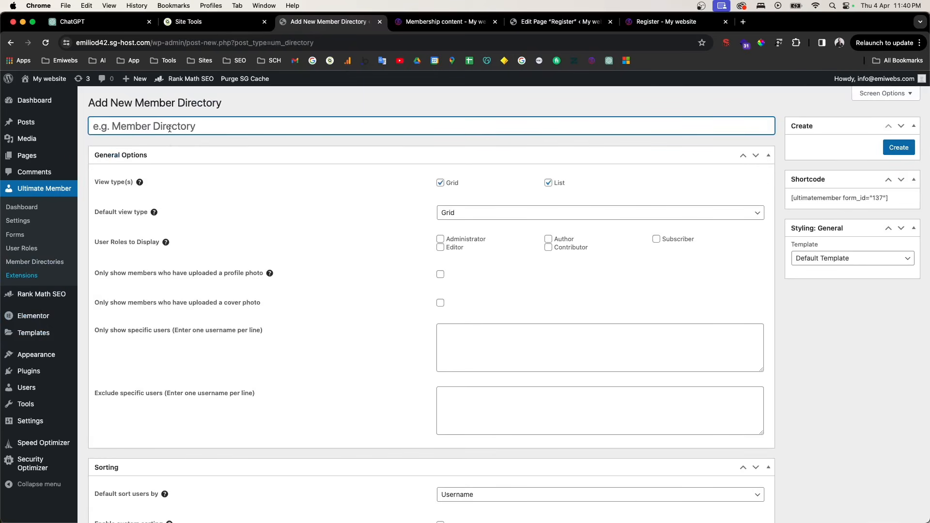
pyautogui.write('Meme')
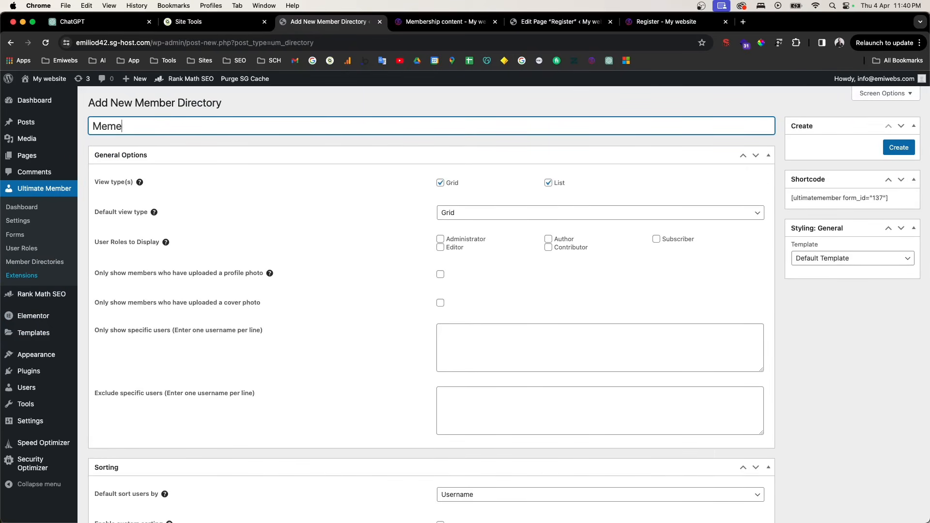
pyautogui.press('BackSpace')
pyautogui.write('ber directory')
pyautogui.click(898, 148)
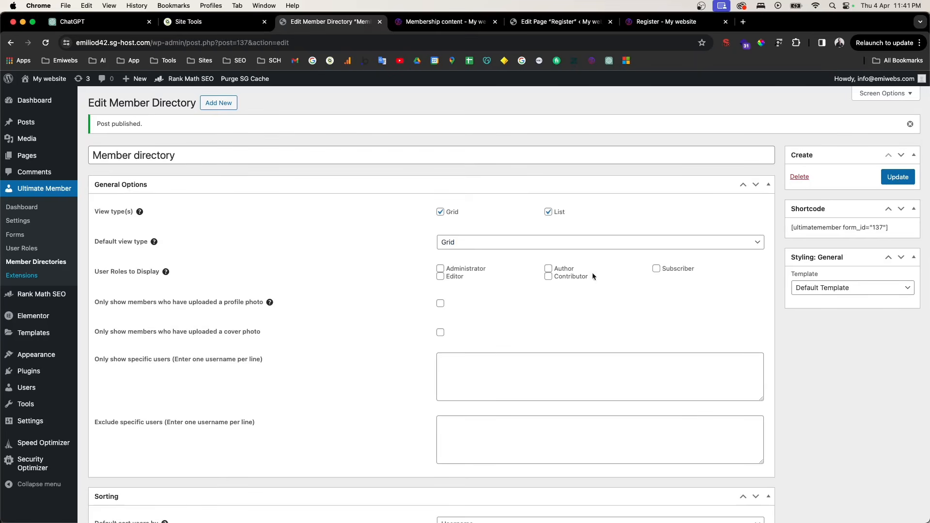
# Select Administrator and Subscriber as the directory's user roles to display, and review its sorting, profile card and search options
pyautogui.click(457, 270)
pyautogui.scroll(-1, 453, 352)
pyautogui.scroll(-3, 452, 348)
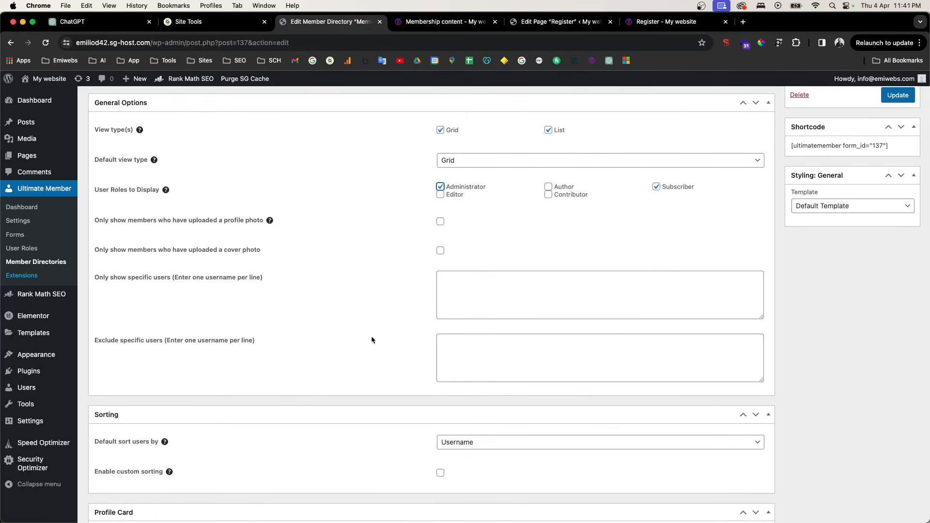
pyautogui.scroll(-10, 443, 271)
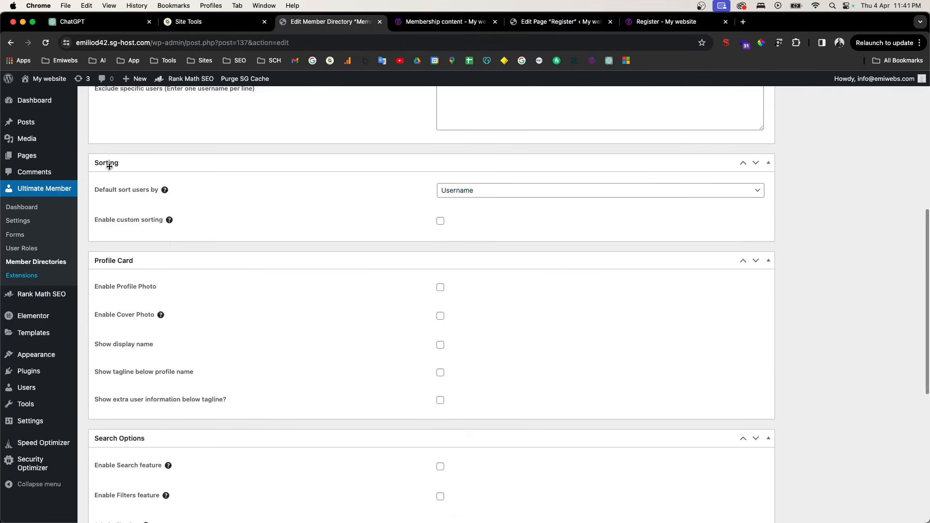
pyautogui.scroll(-3, 149, 308)
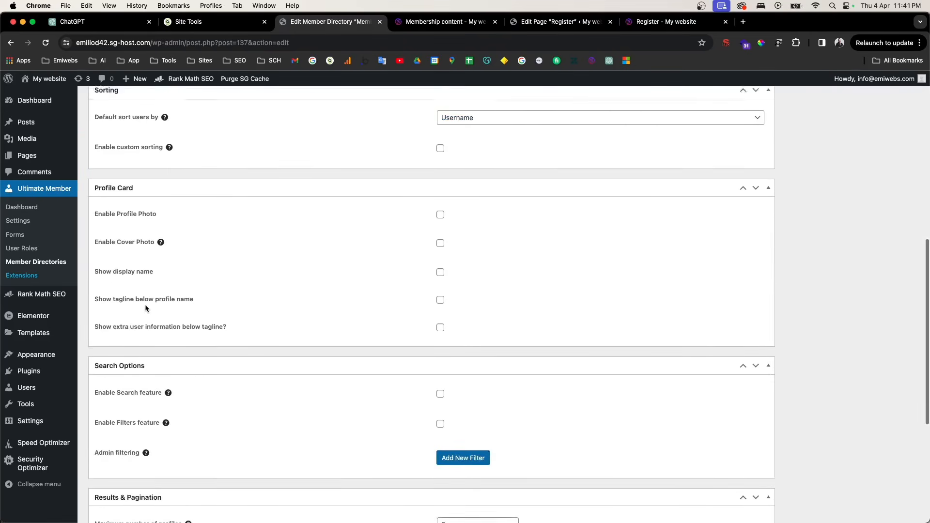
pyautogui.scroll(16, 155, 307)
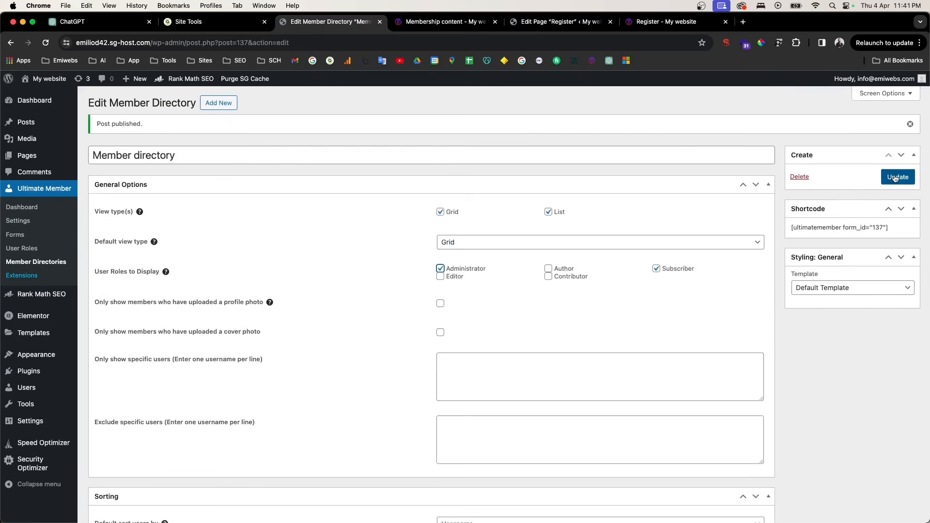
# Copy the member directory's shortcode and update the directory
pyautogui.click(802, 228)
pyautogui.rightClick(813, 229)
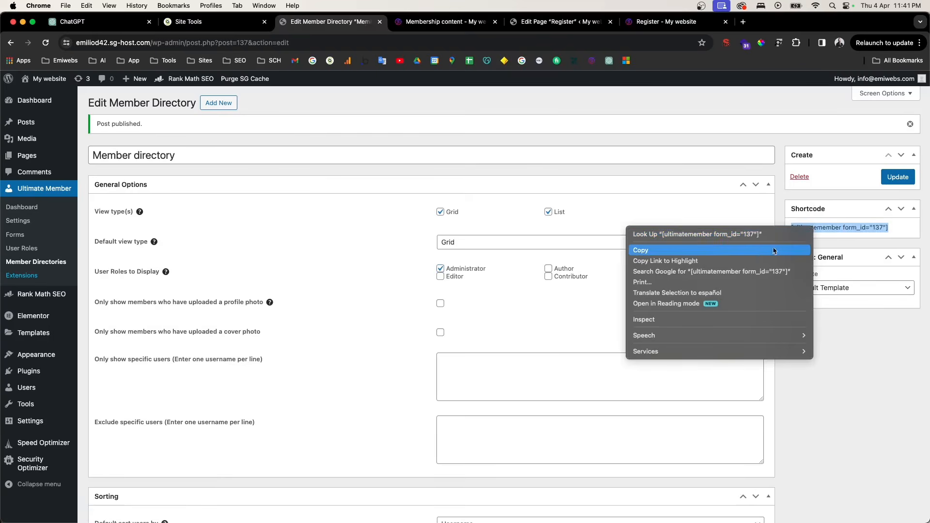
pyautogui.click(753, 251)
pyautogui.click(891, 179)
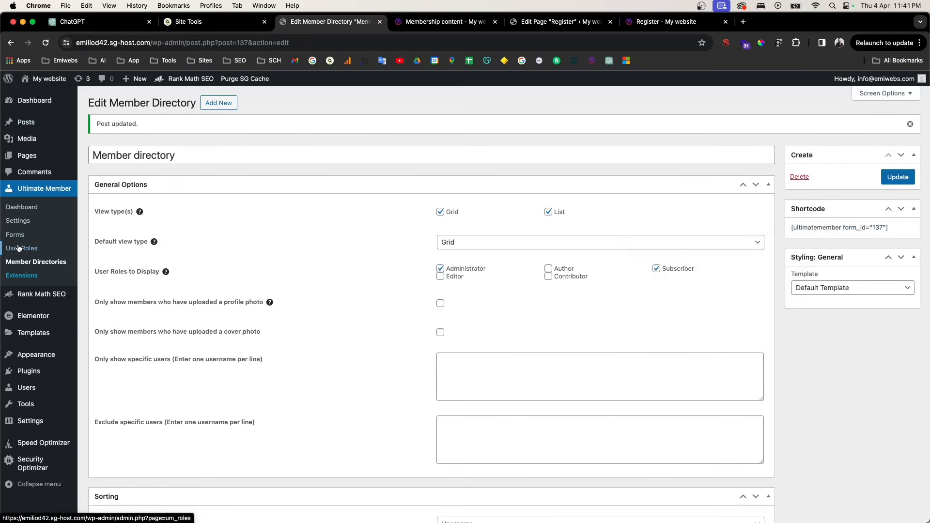
# Paste the directory shortcode [ultimatemember form_id="137"] into the Members page's empty paragraph and update the page
pyautogui.click(27, 155)
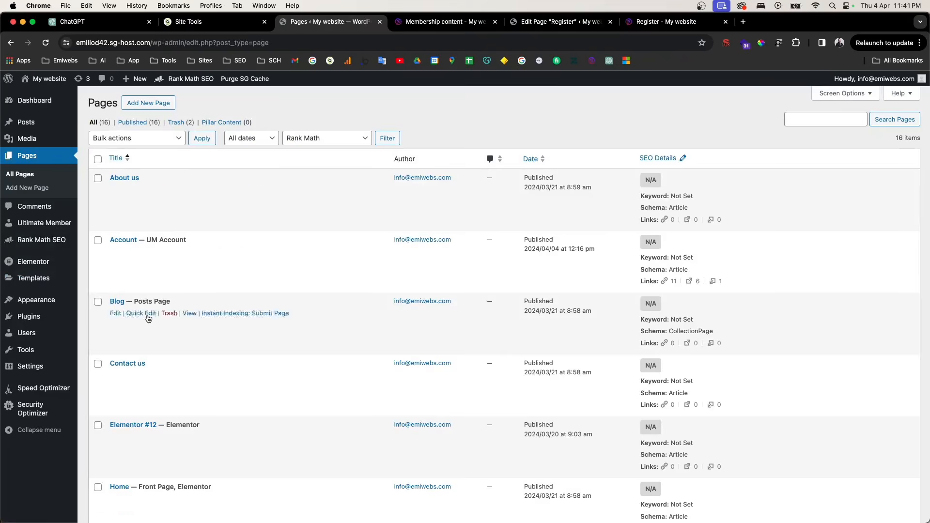
pyautogui.scroll(-9, 140, 312)
pyautogui.scroll(-2, 146, 316)
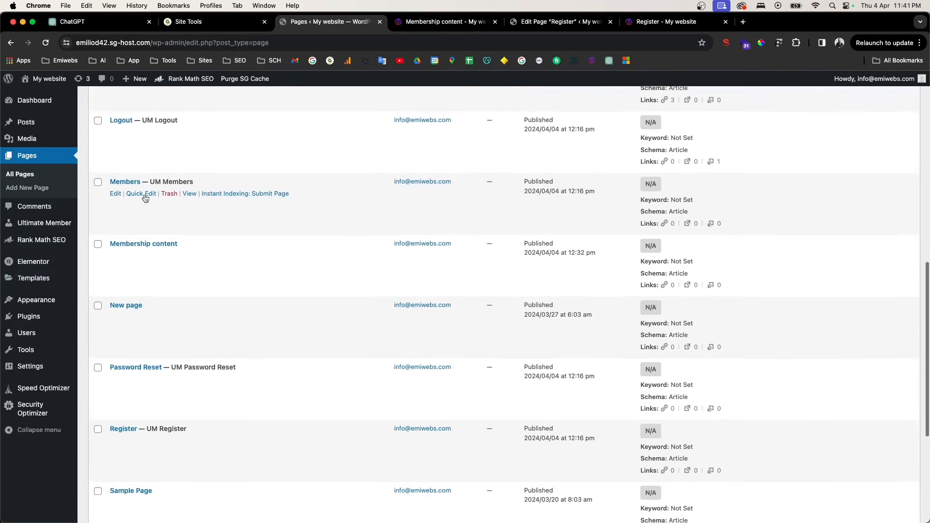
pyautogui.click(116, 193)
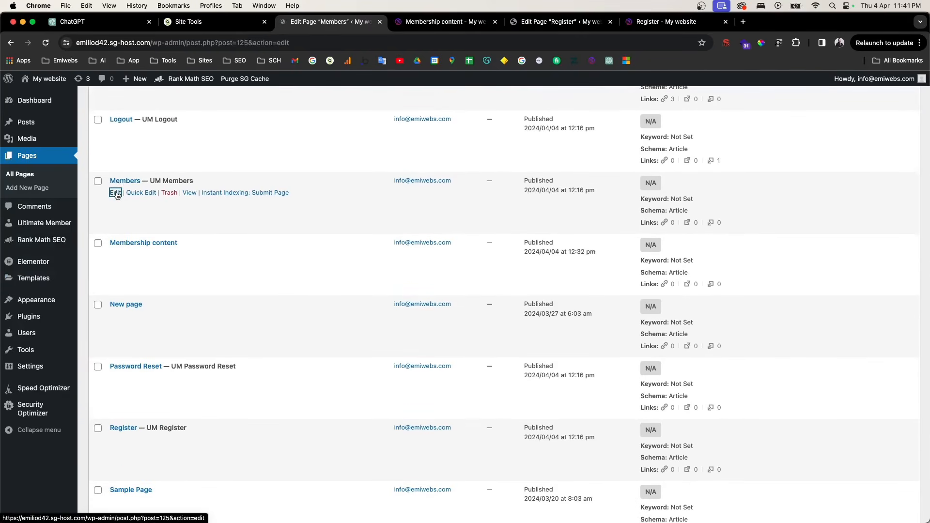
pyautogui.click(195, 183)
pyautogui.rightClick(206, 182)
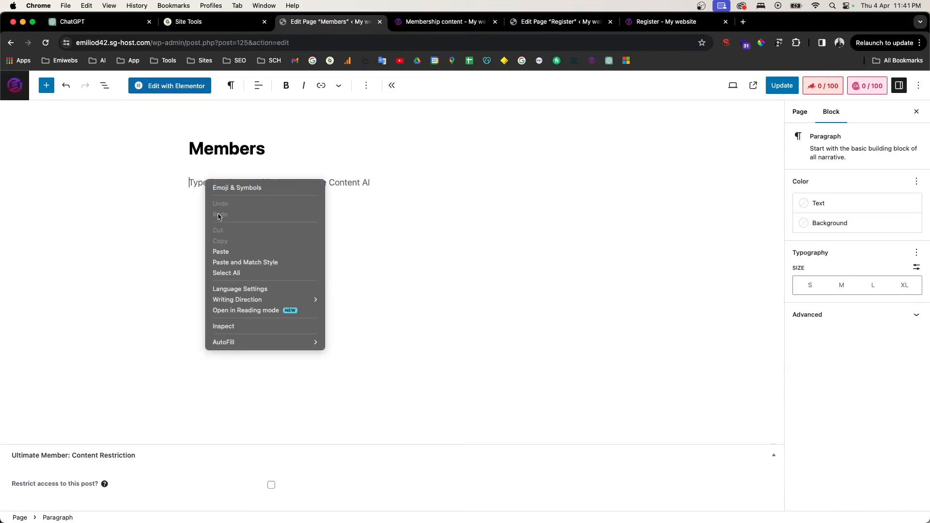
pyautogui.click(221, 252)
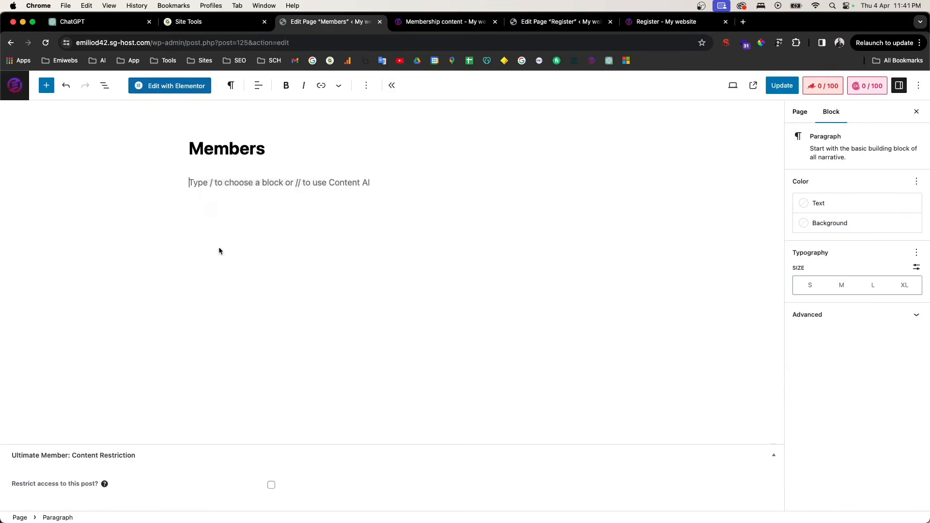
pyautogui.click(789, 91)
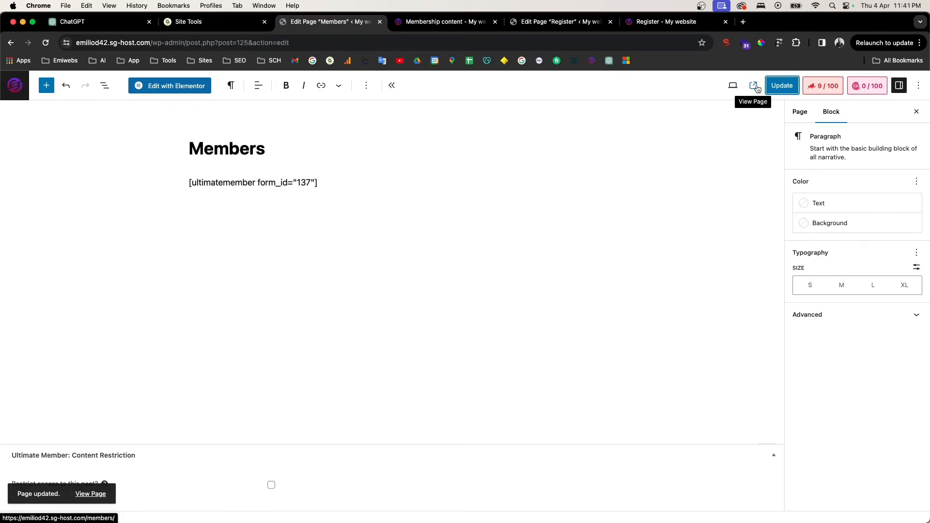
# View the published Members page and switch its directory between the list and grid views
pyautogui.click(755, 86)
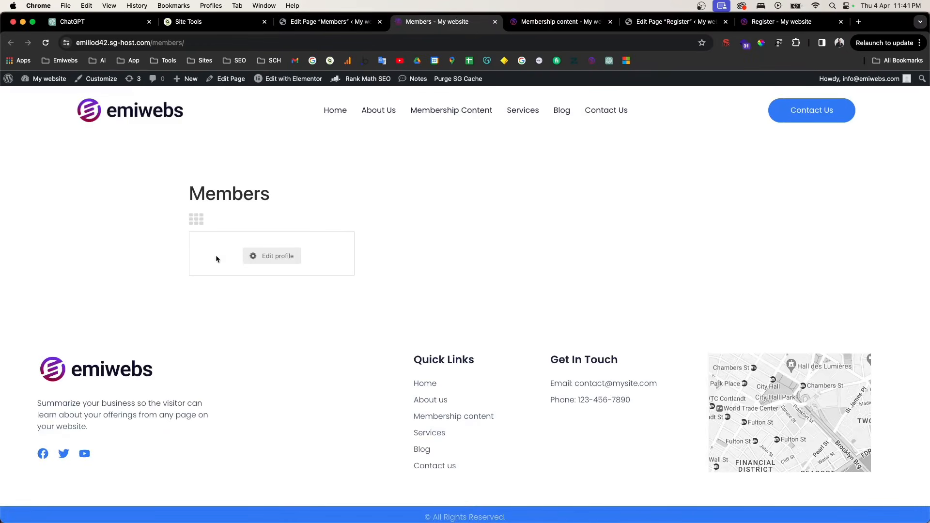
pyautogui.click(198, 220)
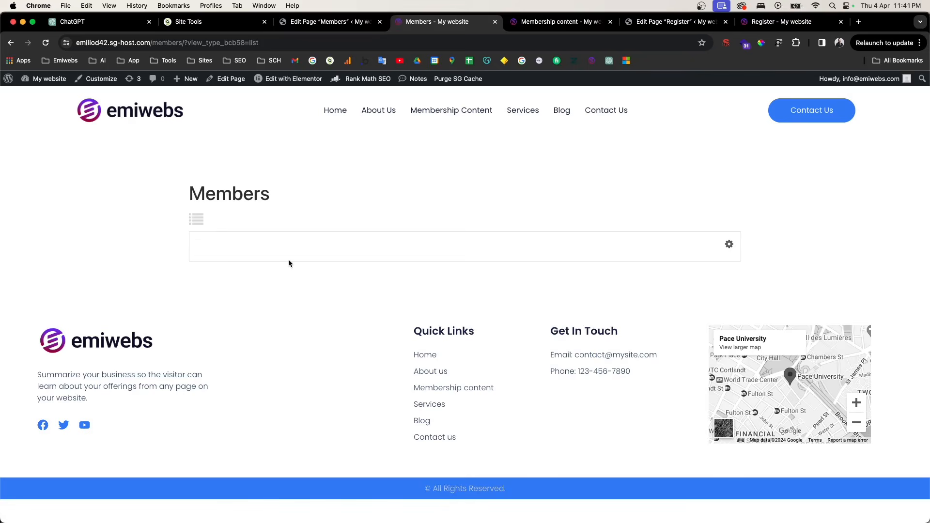
pyautogui.click(199, 220)
pyautogui.click(199, 221)
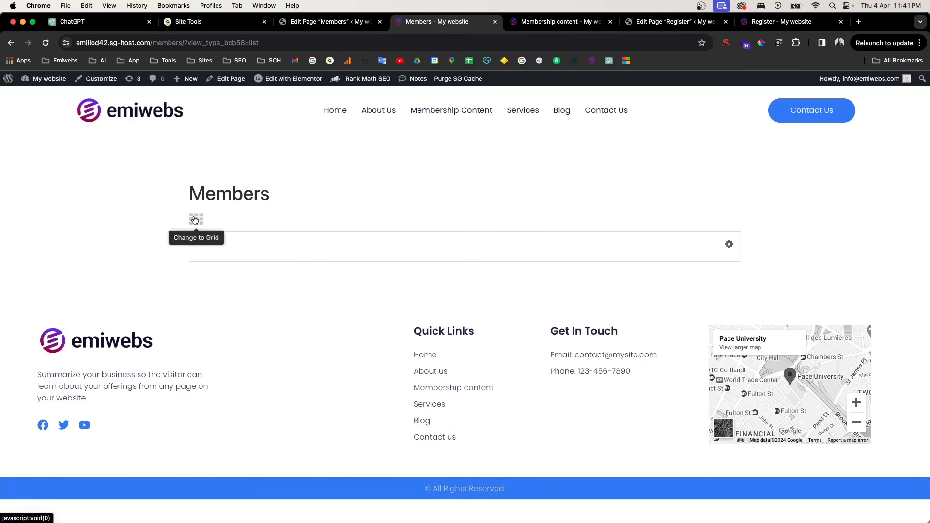
# Open the profile editing page from the member's options in the directory and go back to the Members page
pyautogui.click(728, 247)
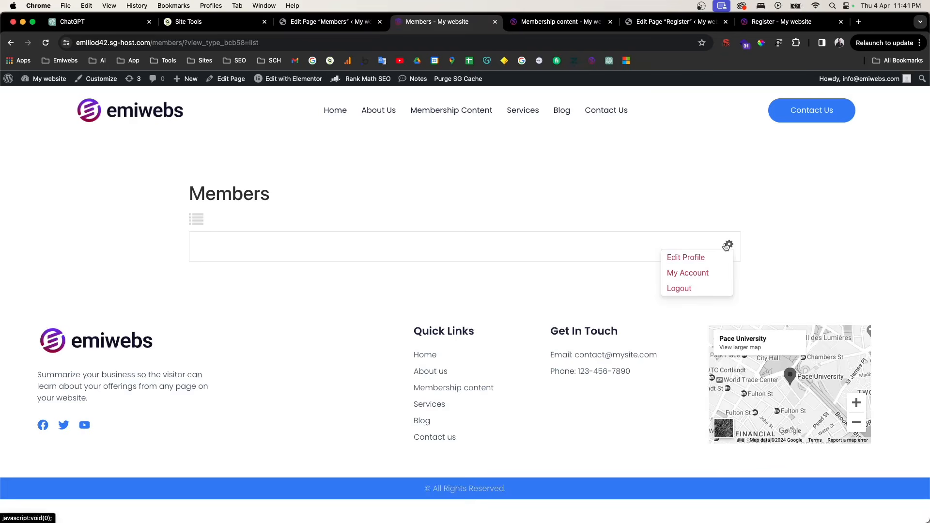
pyautogui.click(714, 255)
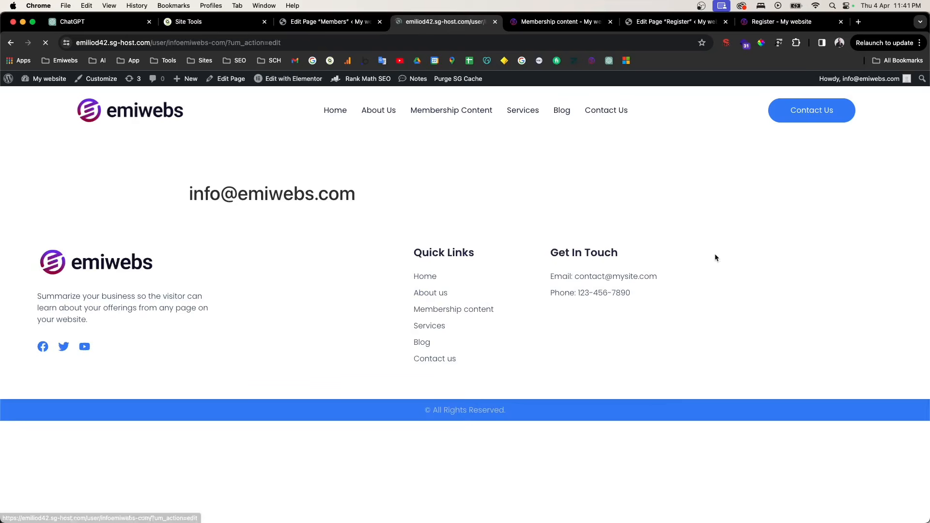
pyautogui.click(11, 43)
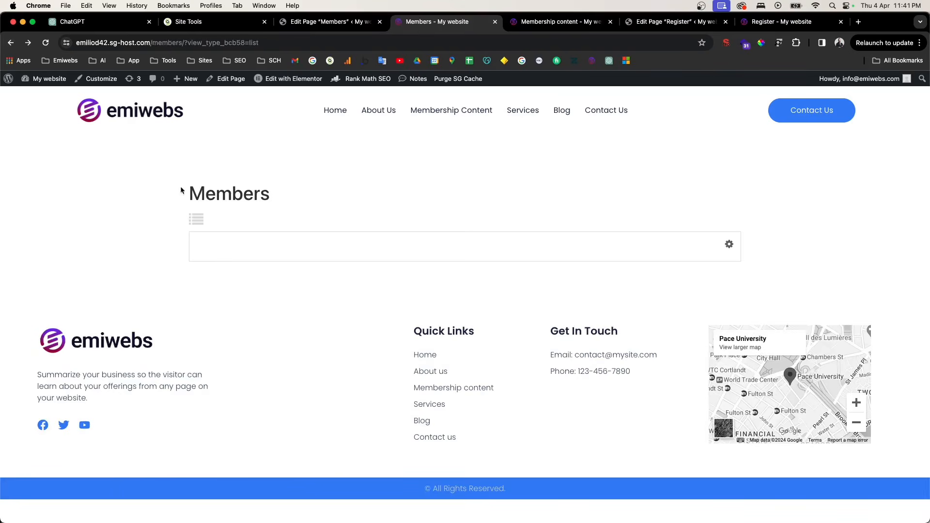
pyautogui.click(11, 44)
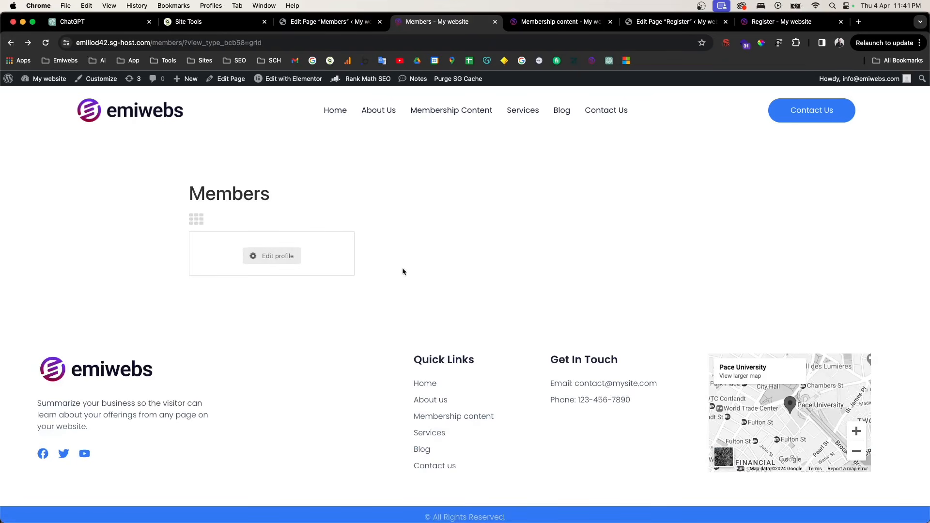
pyautogui.click(11, 46)
pyautogui.click(164, 45)
pyautogui.click(165, 45)
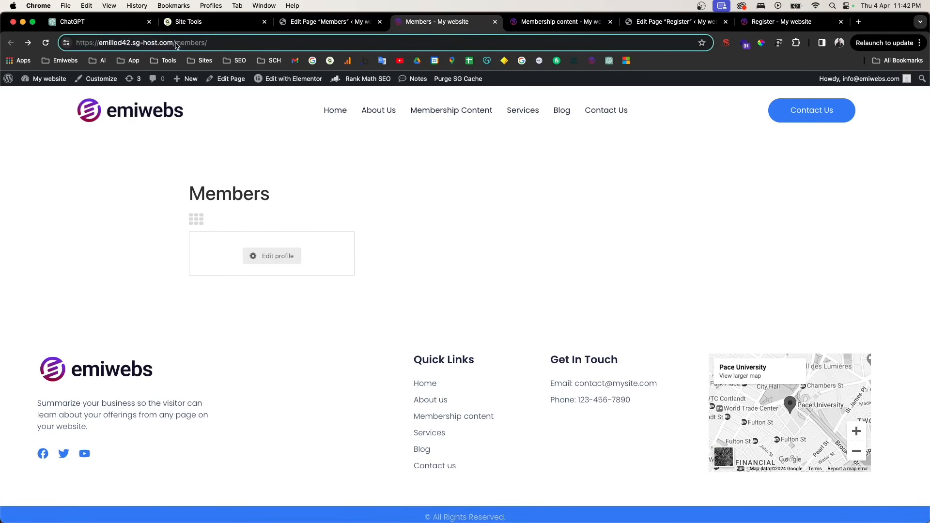
# Return to the admin list of pages and view the Password Reset page in a new tab
pyautogui.click(354, 22)
pyautogui.click(11, 44)
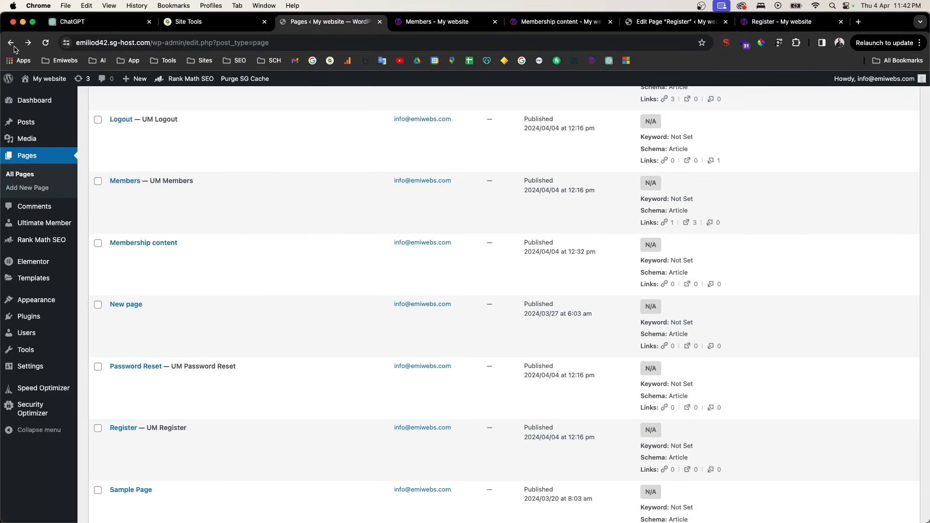
pyautogui.scroll(-3, 132, 310)
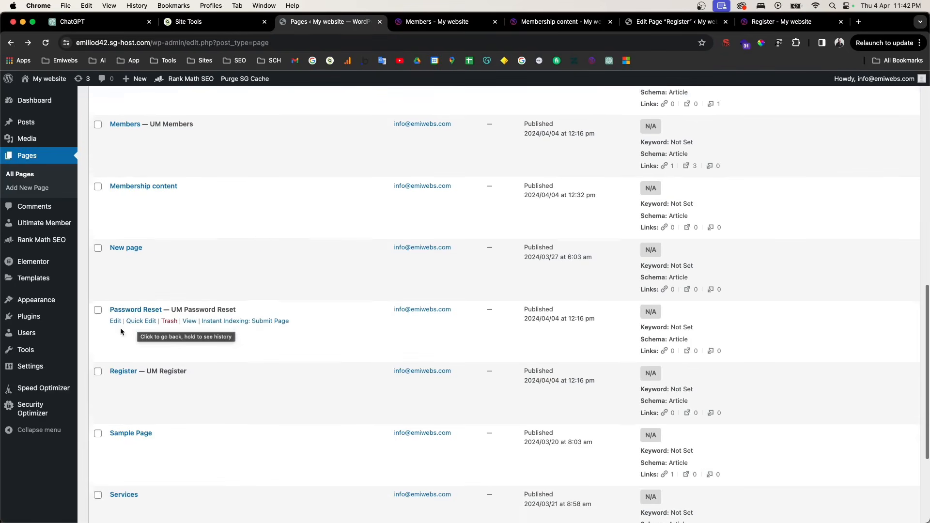
pyautogui.rightClick(189, 311)
pyautogui.click(210, 317)
pyautogui.scroll(-5, 200, 317)
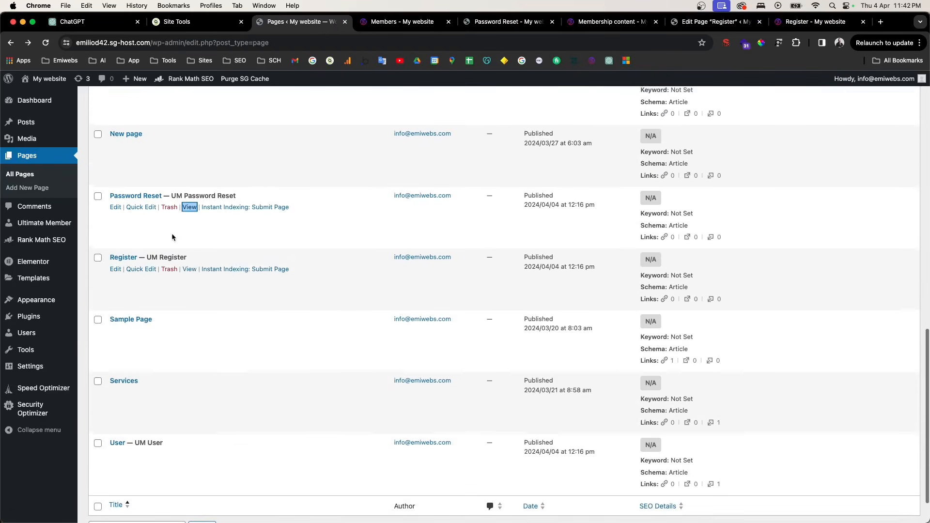
pyautogui.scroll(-1, 151, 210)
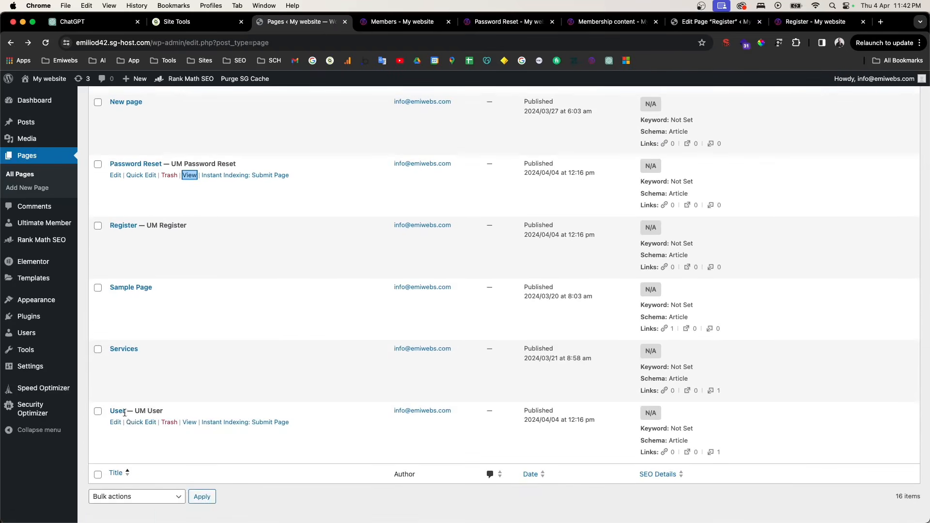
# Open the User and Account pages in new tabs from the admin list of pages, and view the Account page
pyautogui.rightClick(189, 422)
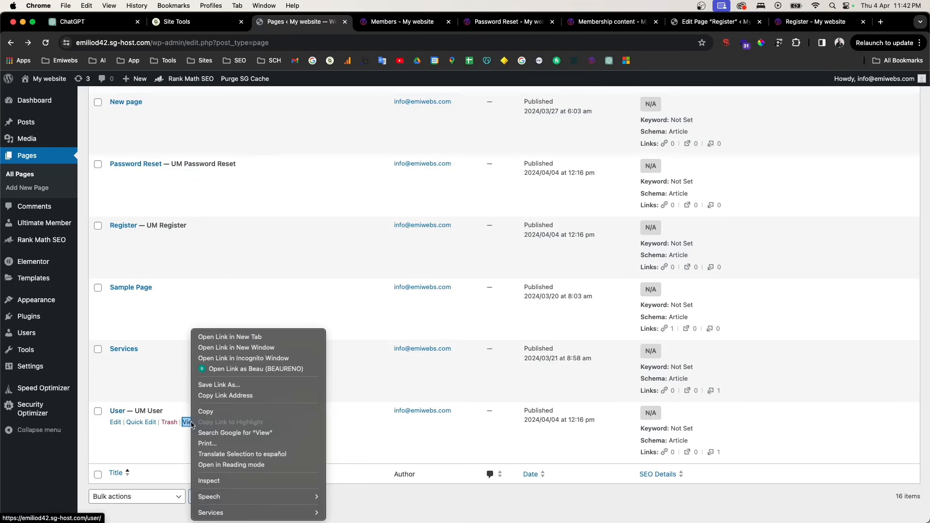
pyautogui.click(224, 336)
pyautogui.scroll(8, 220, 331)
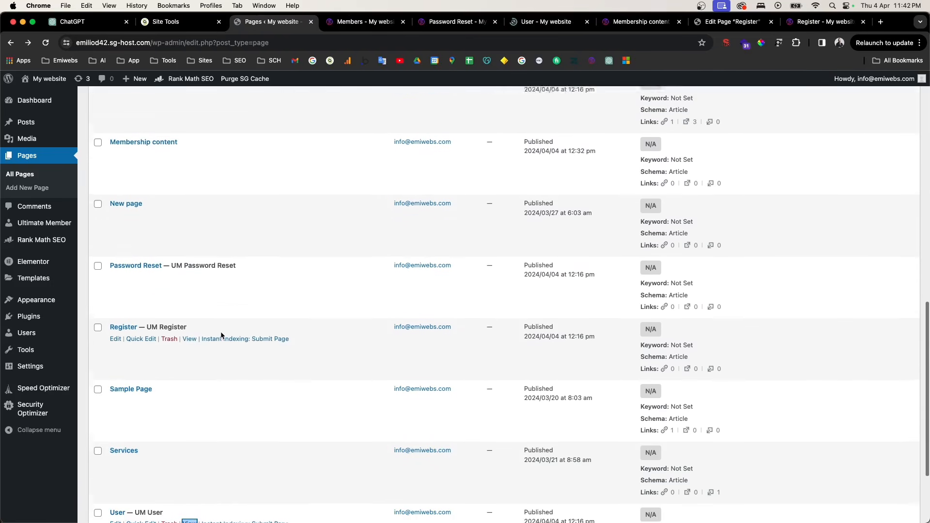
pyautogui.scroll(12, 220, 331)
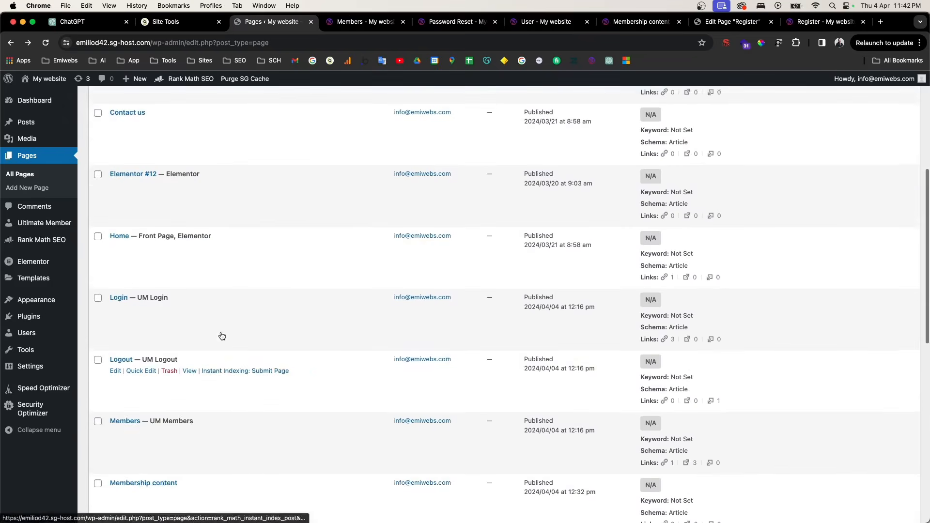
pyautogui.scroll(5, 220, 331)
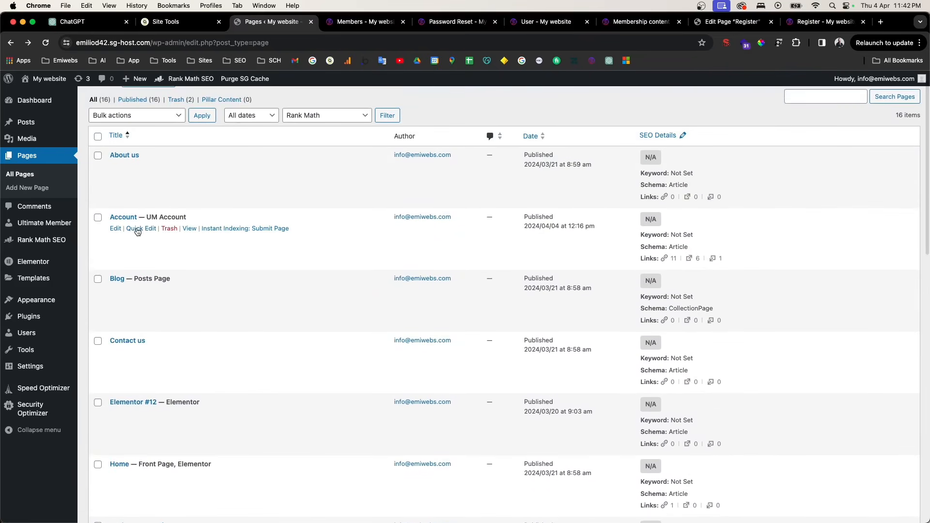
pyautogui.rightClick(116, 232)
pyautogui.press('Escape')
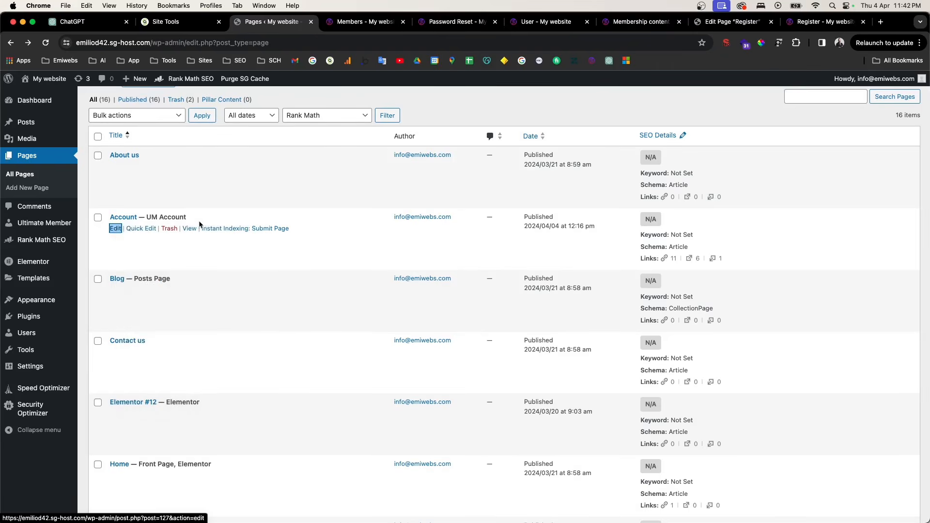
pyautogui.rightClick(190, 228)
pyautogui.click(200, 233)
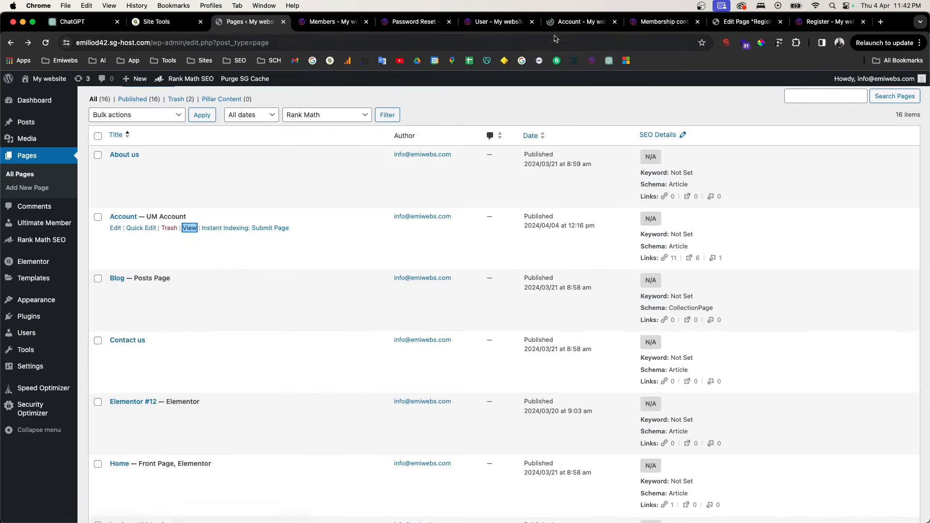
pyautogui.click(579, 21)
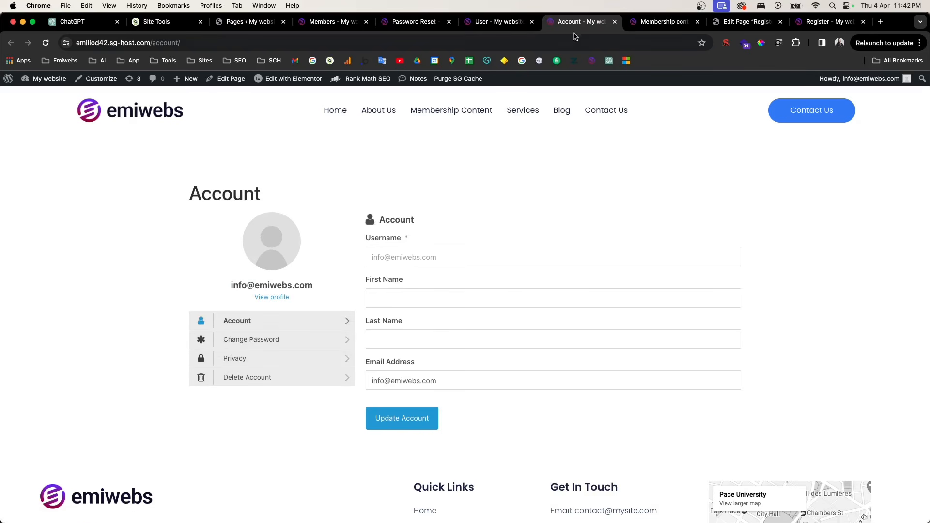
# Review the Account and User pages, close both of their tabs, and go back to the Password Reset page
pyautogui.click(662, 28)
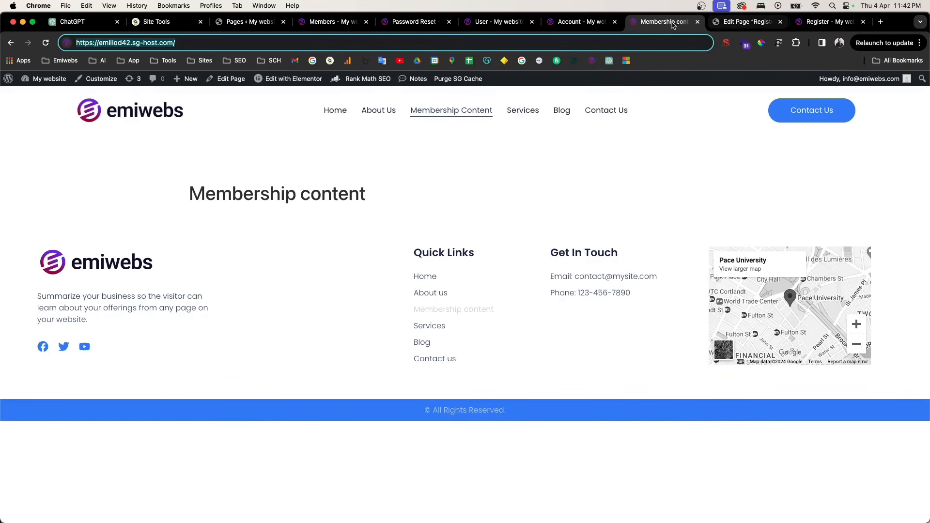
pyautogui.click(585, 23)
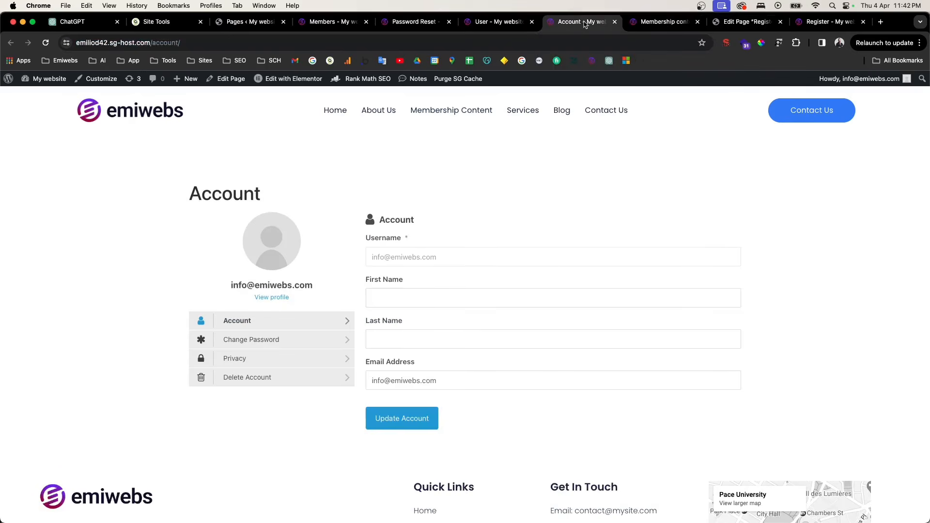
pyautogui.click(614, 22)
pyautogui.click(528, 23)
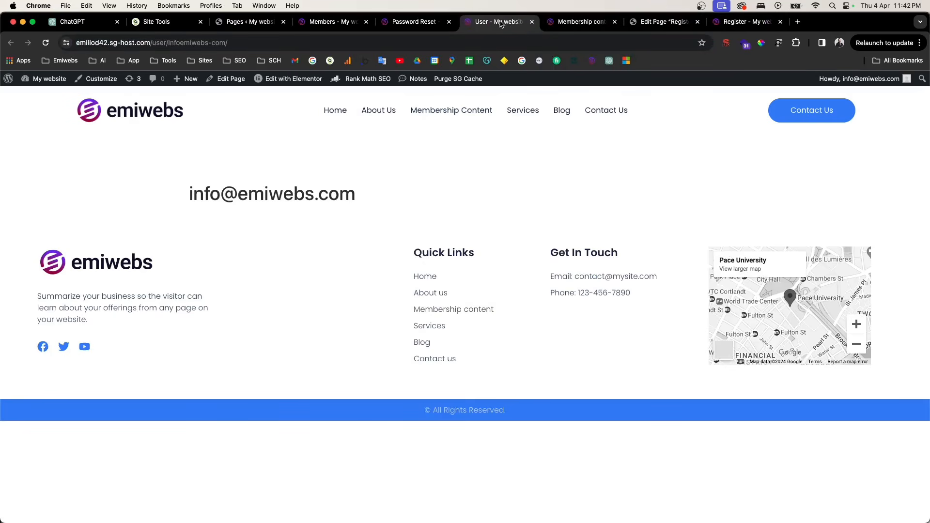
pyautogui.click(531, 23)
pyautogui.click(414, 22)
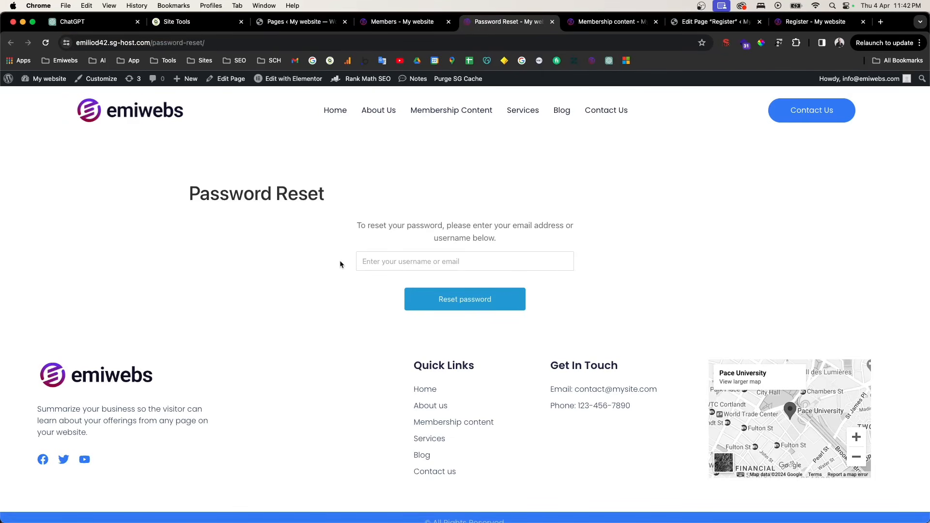
# Go to the published Members page and open the site's header template for editing in Elementor
pyautogui.click(606, 21)
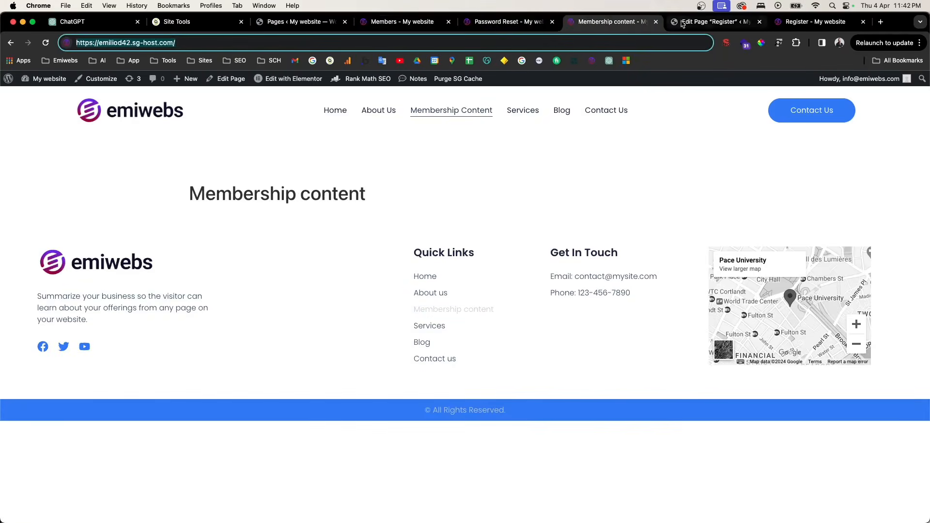
pyautogui.click(698, 22)
pyautogui.click(379, 24)
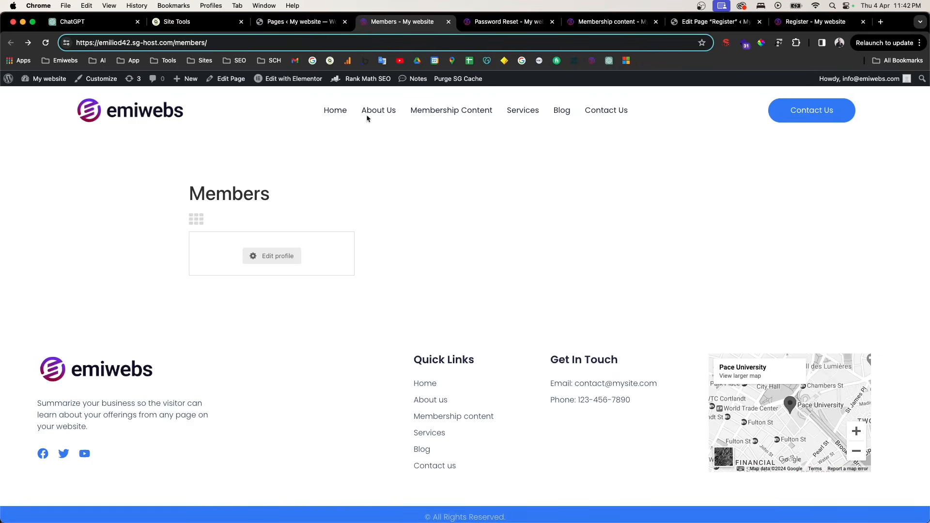
pyautogui.moveTo(291, 79)
pyautogui.click(286, 96)
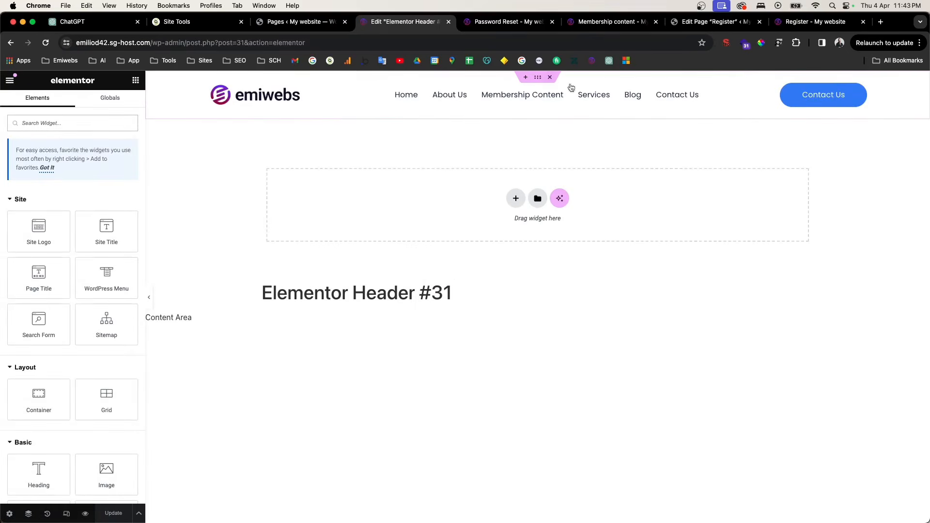
# Add a Button widget to the header beside the Contact Us button
pyautogui.rightClick(774, 89)
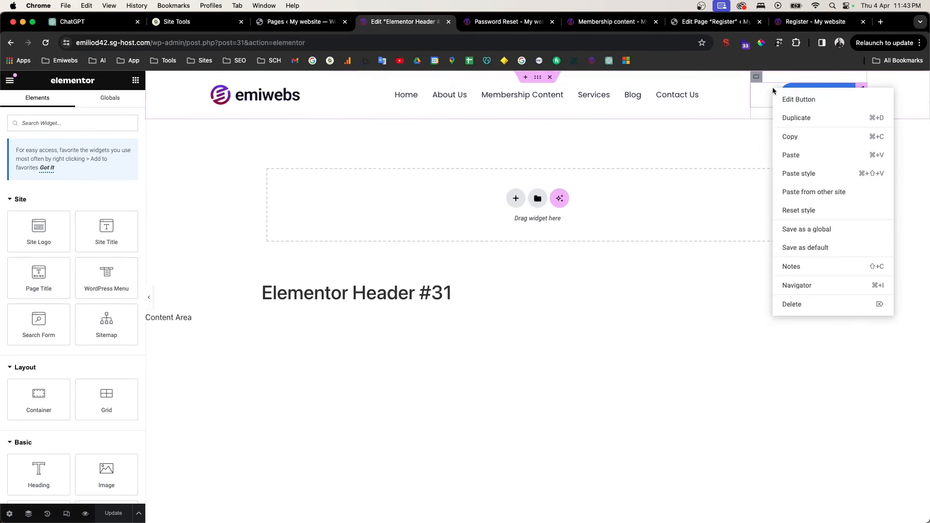
pyautogui.click(95, 129)
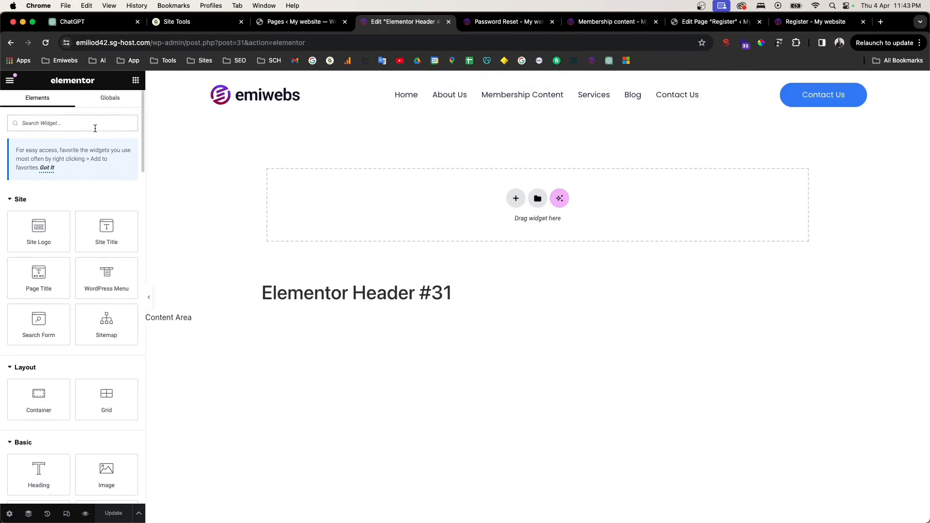
pyautogui.write('button')
pyautogui.moveTo(39, 206); pyautogui.dragTo(798, 101)
# Copy the Contact Us button's style onto the new header button and widen the column that holds both buttons
pyautogui.rightClick(810, 92)
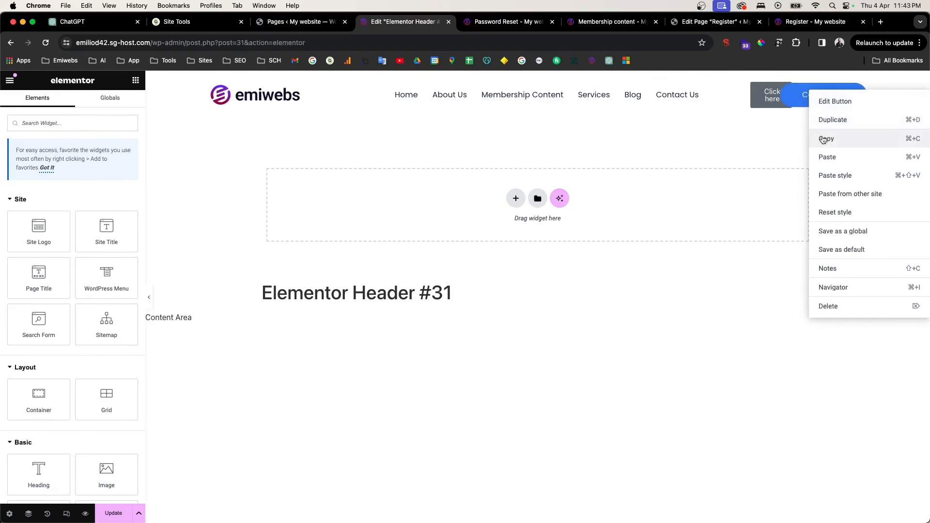
pyautogui.click(822, 140)
pyautogui.rightClick(769, 103)
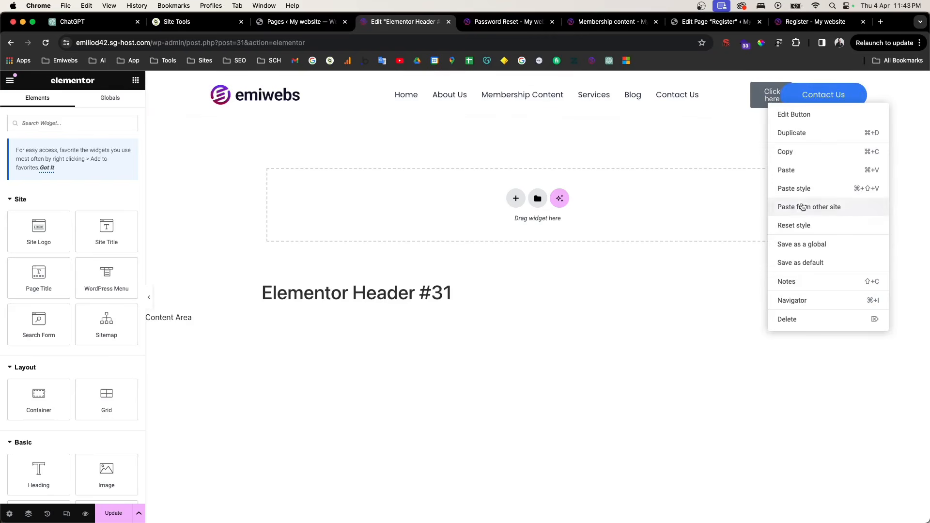
pyautogui.click(803, 195)
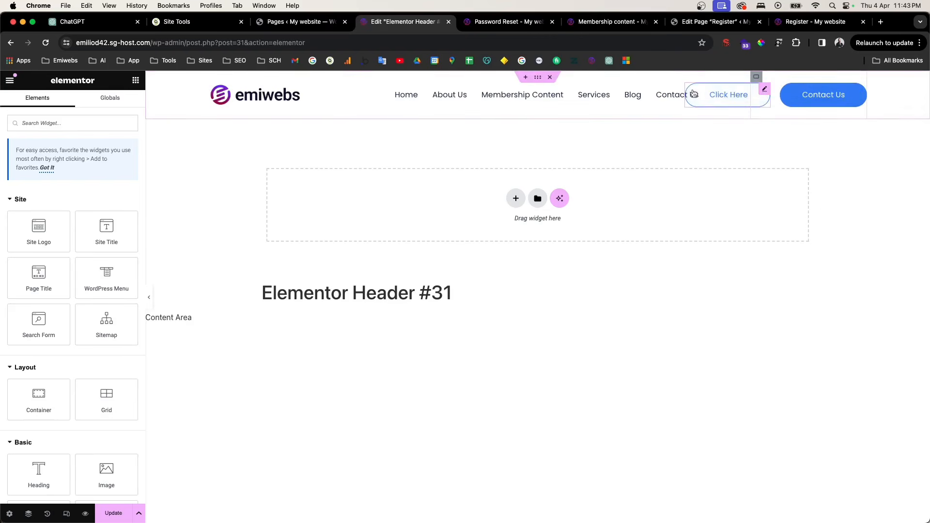
pyautogui.moveTo(751, 83); pyautogui.dragTo(678, 114)
pyautogui.click(724, 95)
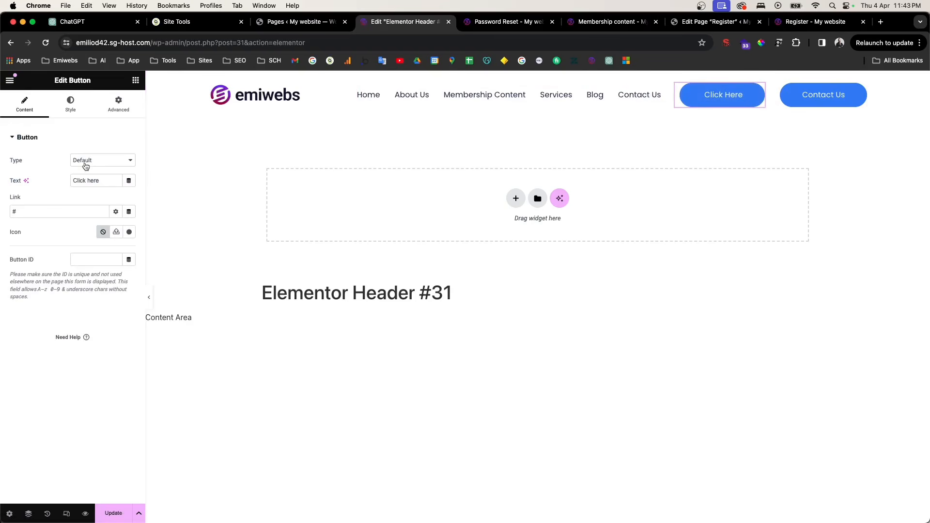
pyautogui.write('Login')
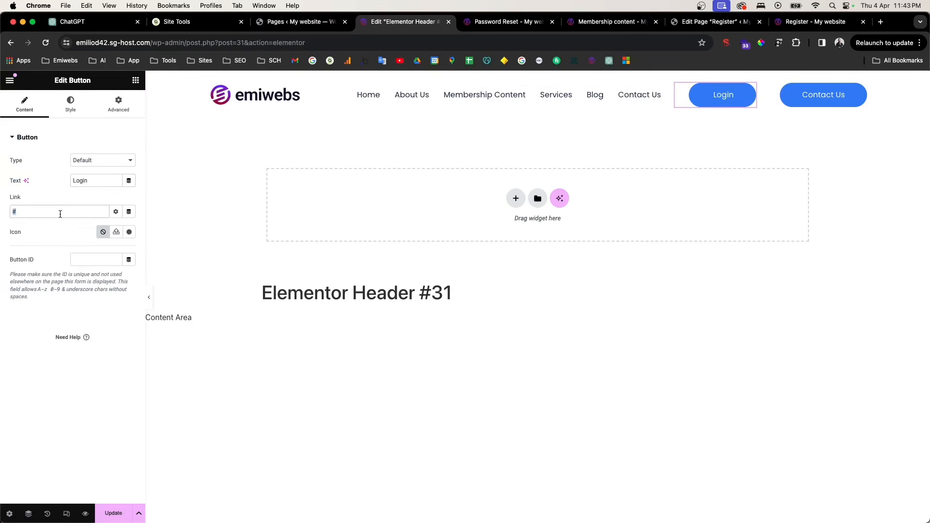
pyautogui.write('lo')
pyautogui.press('BackSpace')
pyautogui.press('BackSpace')
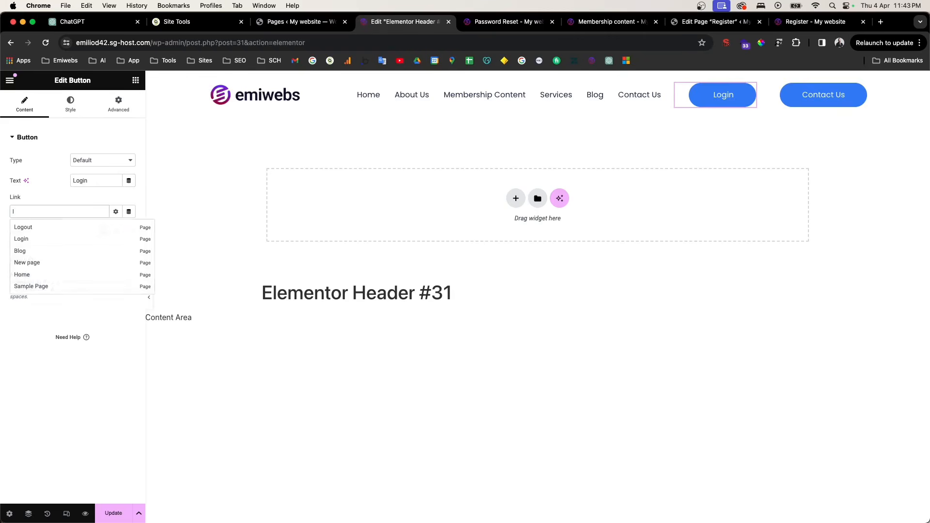
pyautogui.write('l')
pyautogui.write('od42.sg-host.com/login/')
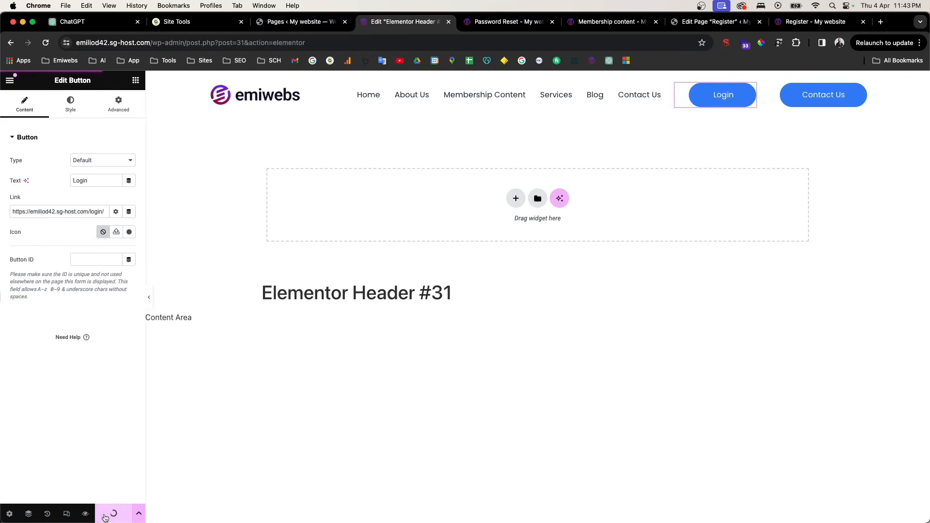
# Find the outlined User icon in the icon library, insert it on the Login button, and update the header
pyautogui.click(129, 232)
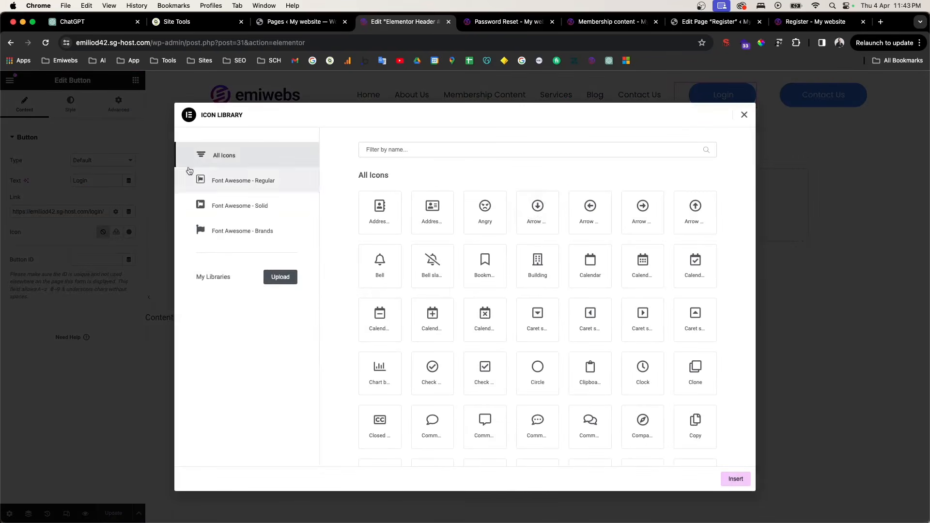
pyautogui.click(403, 151)
pyautogui.write('user')
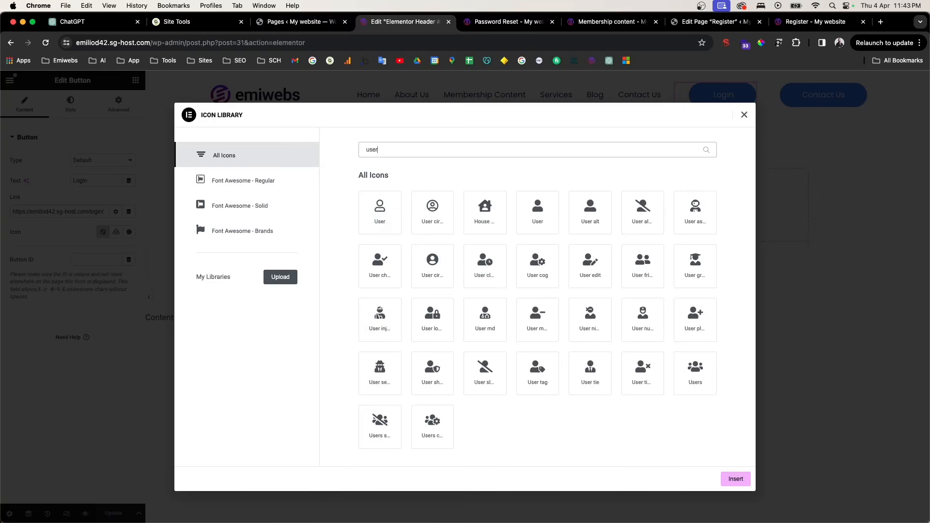
pyautogui.click(381, 212)
pyautogui.click(737, 479)
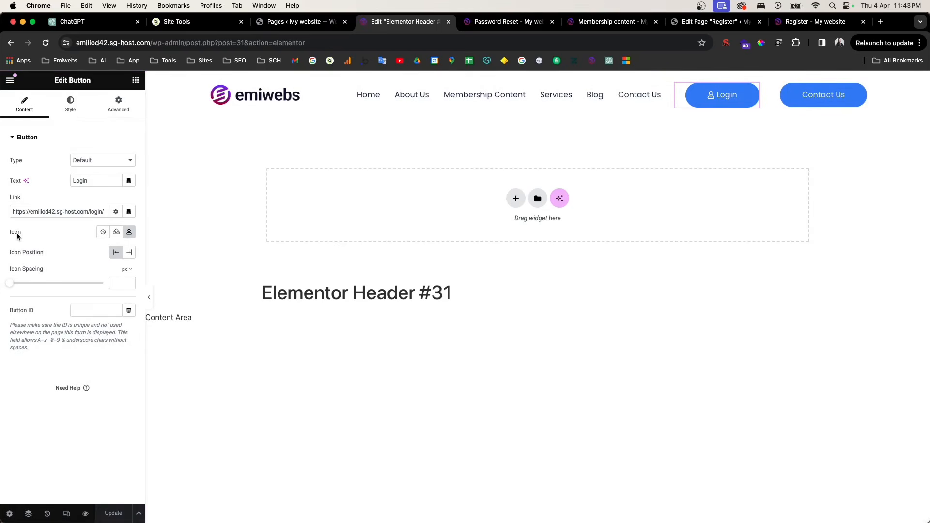
pyautogui.click(129, 233)
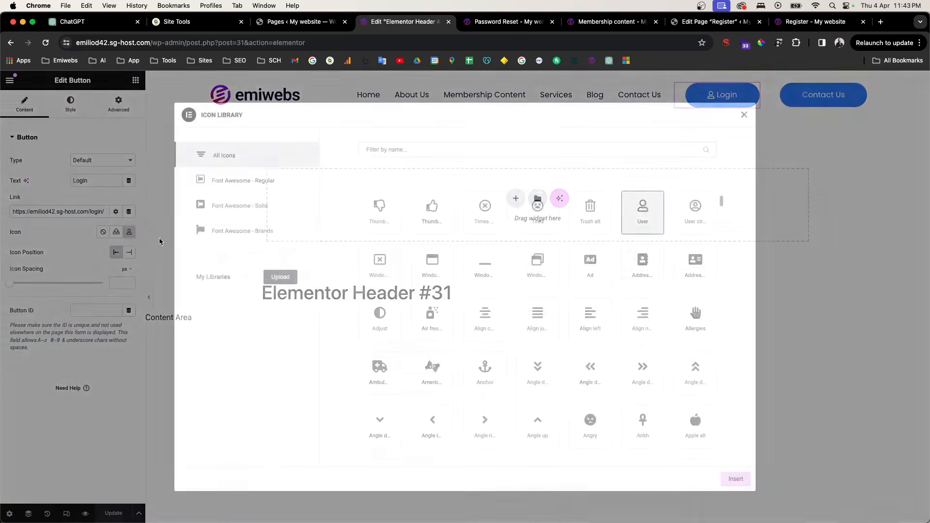
pyautogui.click(745, 116)
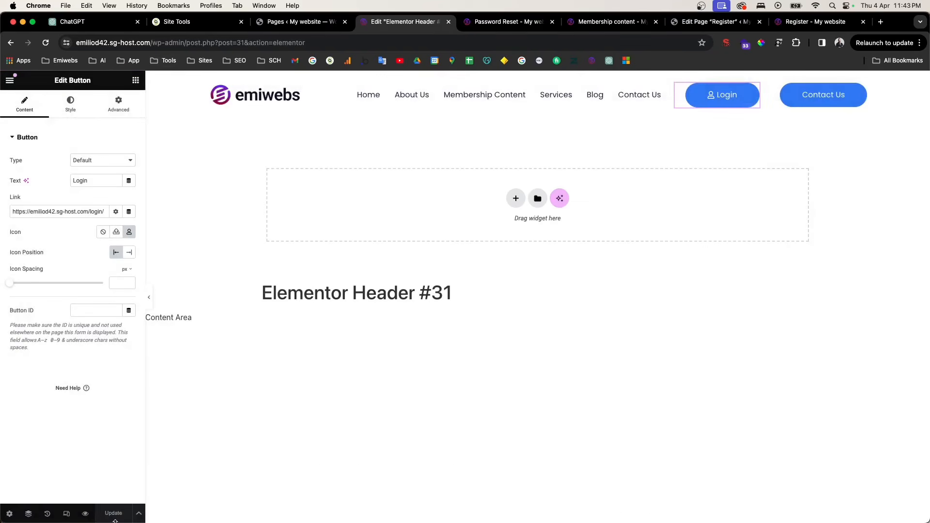
# View the header template's preview page and open the site's home page in an incognito window
pyautogui.moveTo(88, 518)
pyautogui.click(104, 497)
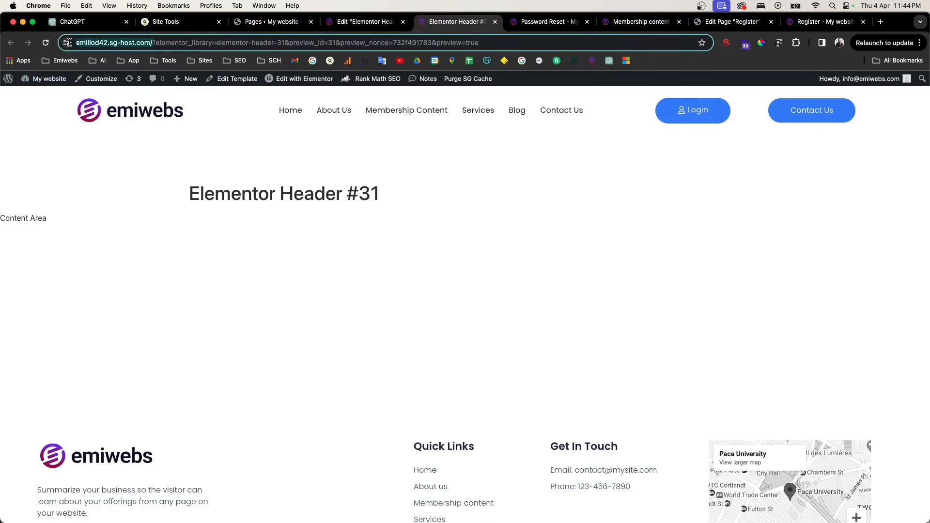
pyautogui.moveTo(894, 82)
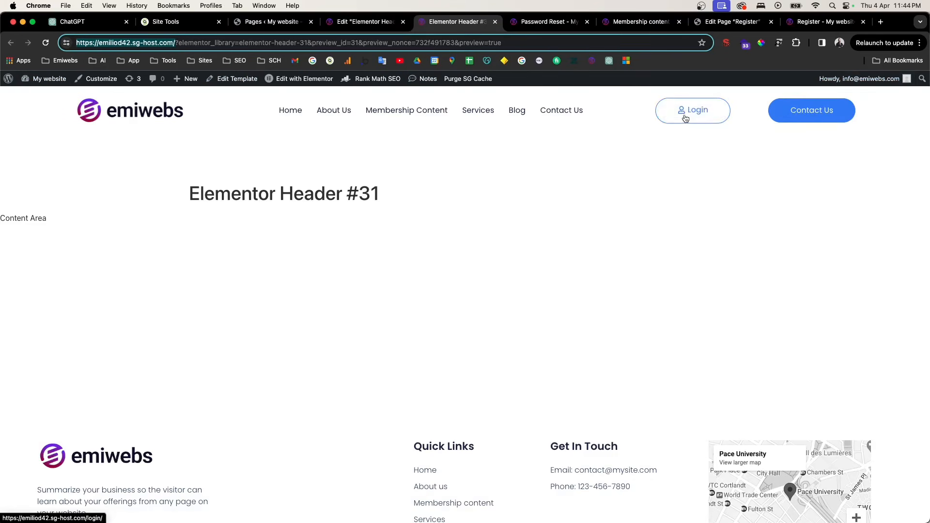
pyautogui.press('super+shift+n')
pyautogui.press('super+v')
pyautogui.press('Return')
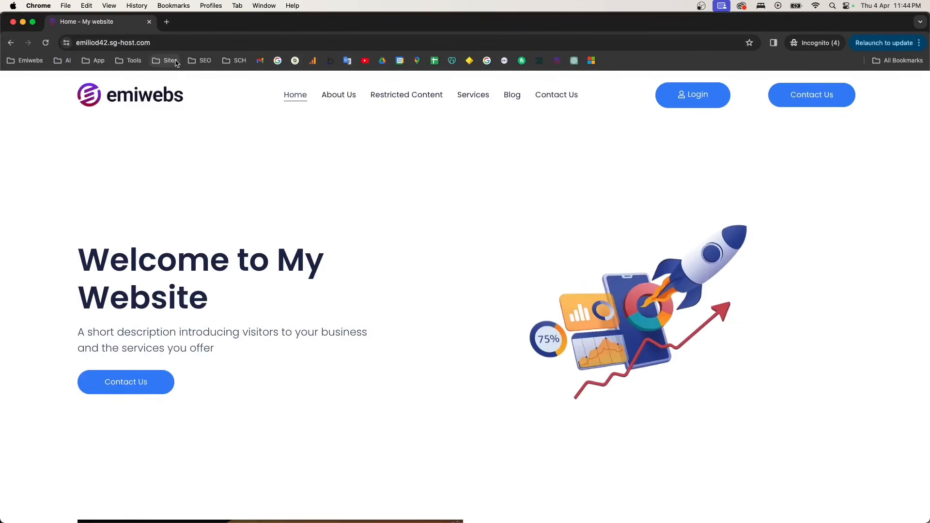
# Test the Restricted Content menu link and the header's Login button as a logged-out visitor, and view the registration form
pyautogui.click(398, 97)
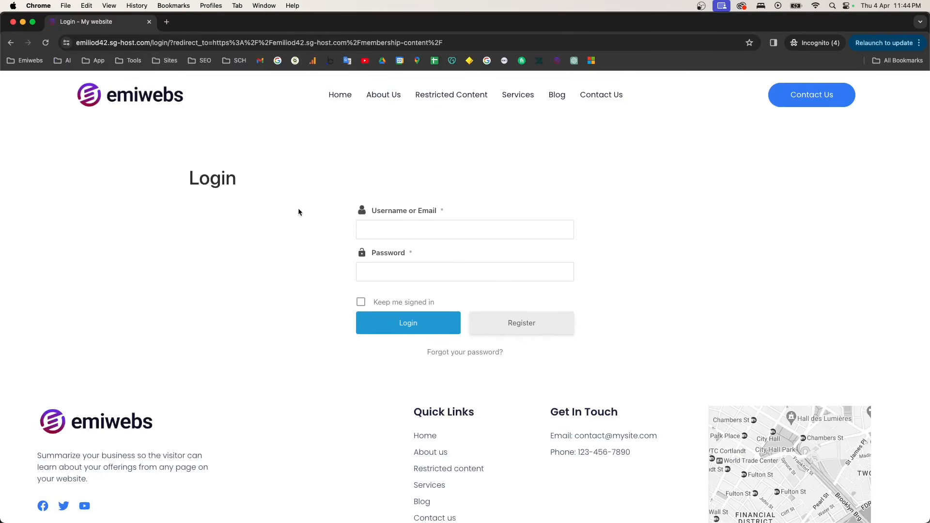
pyautogui.click(10, 44)
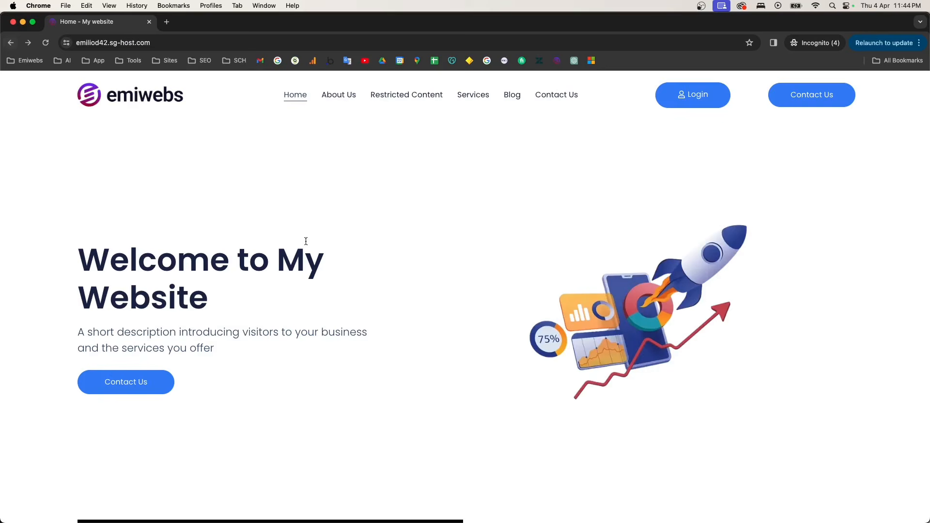
pyautogui.click(714, 104)
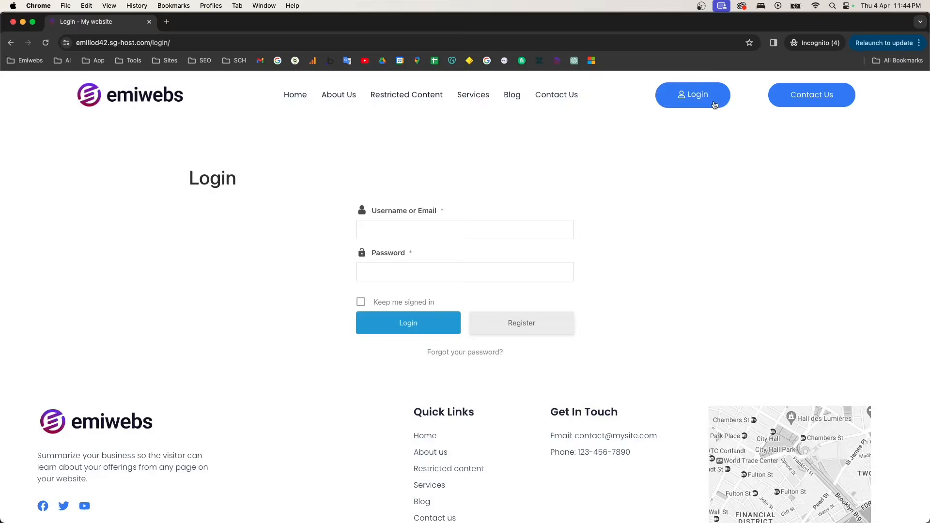
pyautogui.click(534, 325)
pyautogui.scroll(-10, 504, 332)
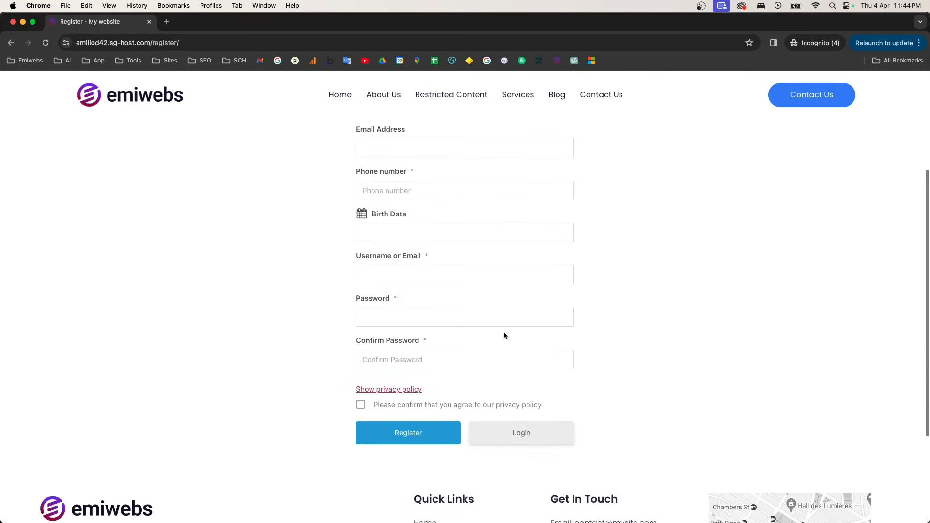
pyautogui.scroll(10, 504, 332)
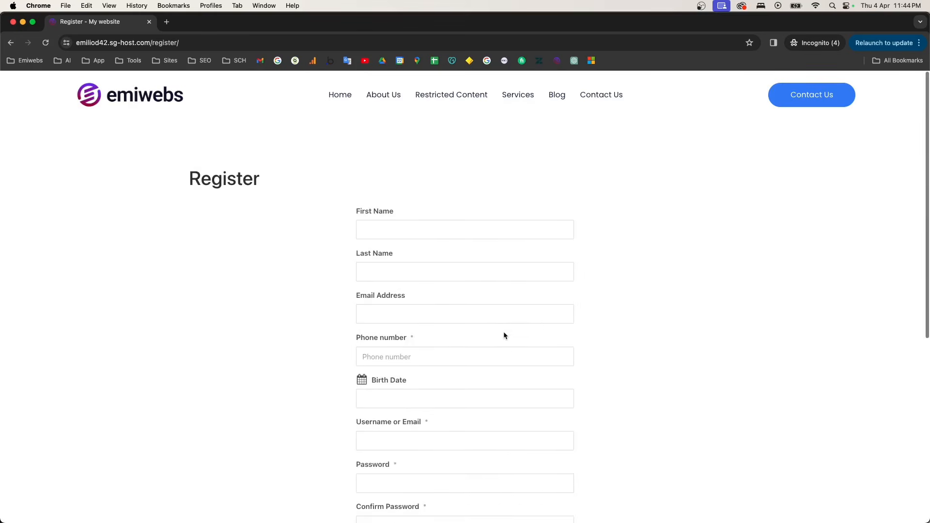